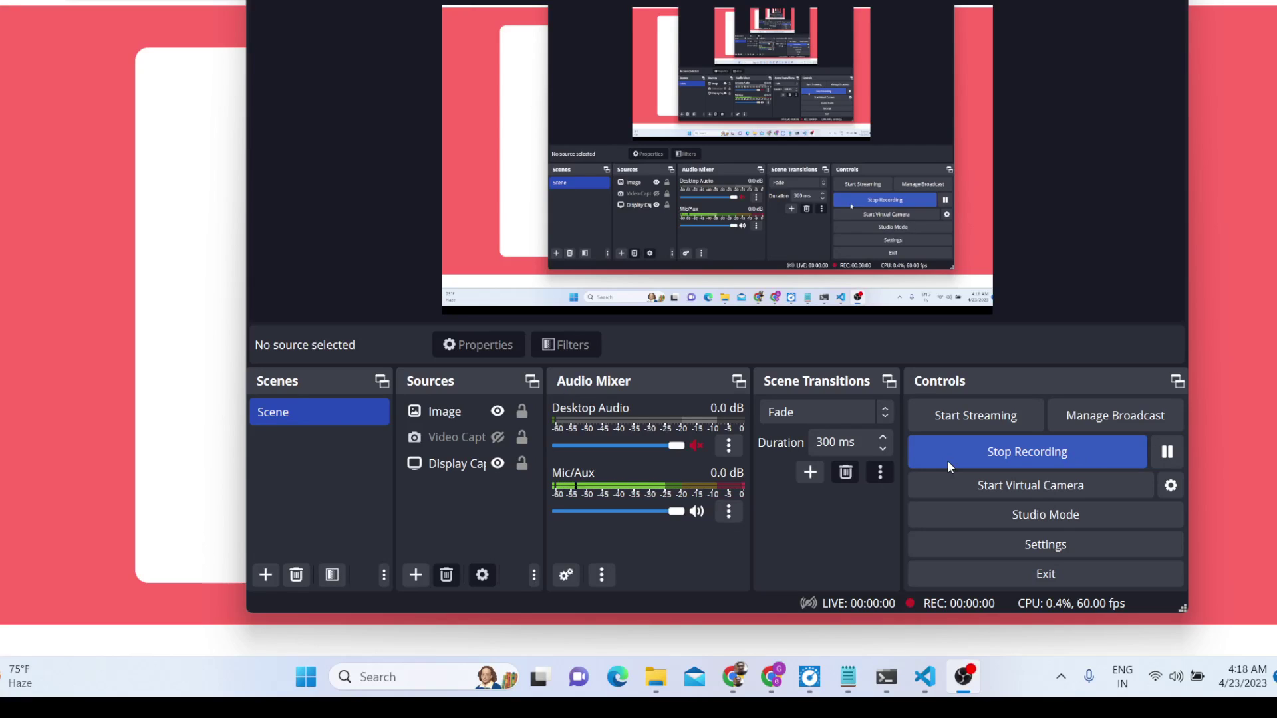
Minimize OBS Studio so the Merge PDF page in the browser is visible.
key(super+Down)
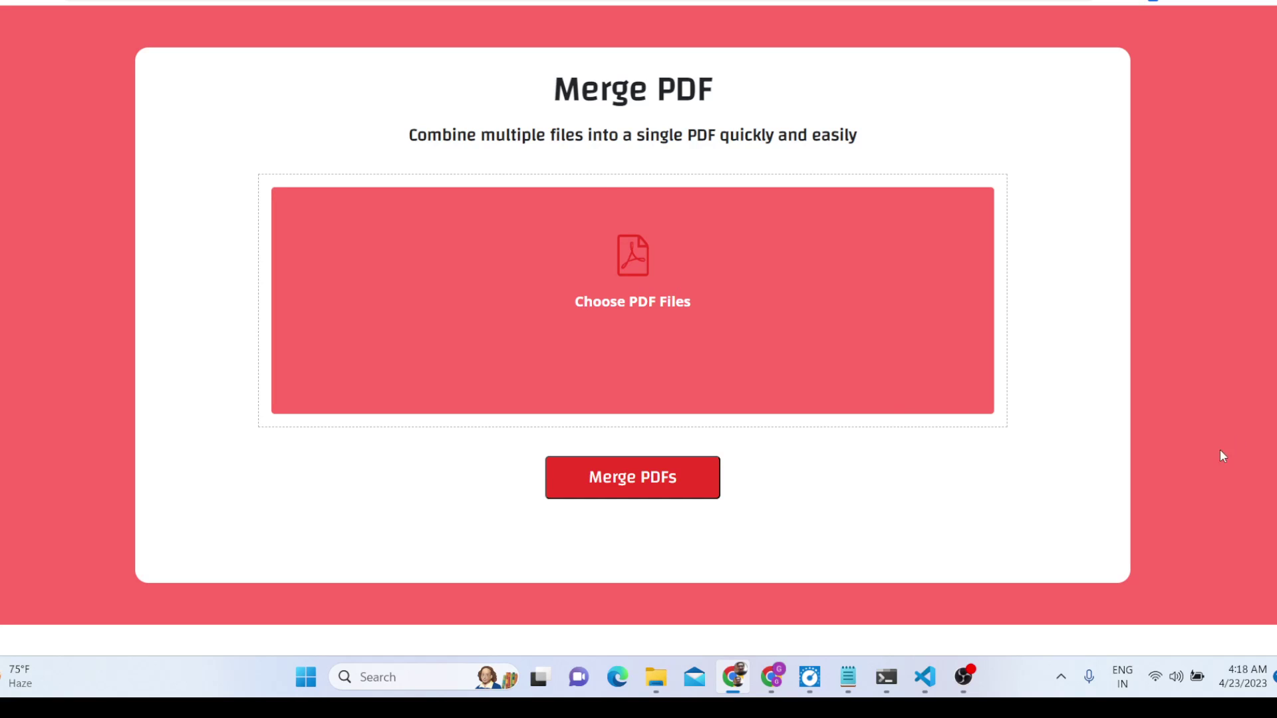
scroll(616, 197, down, 5)
scroll(613, 197, up, 5)
scroll(386, 163, down, 5)
scroll(377, 161, up, 5)
scroll(399, 152, down, 5)
scroll(396, 151, up, 5)
drag(520, 90, 698, 90)
scroll(171, 396, down, 5)
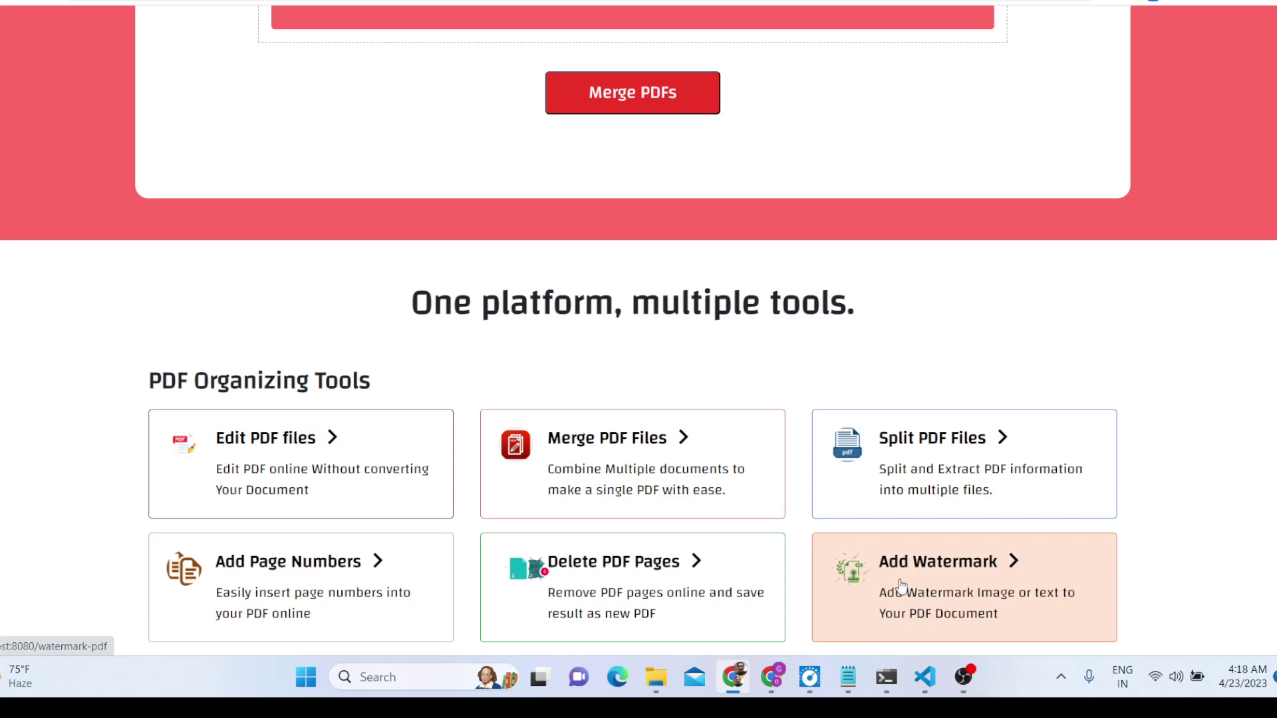
scroll(620, 364, up, 5)
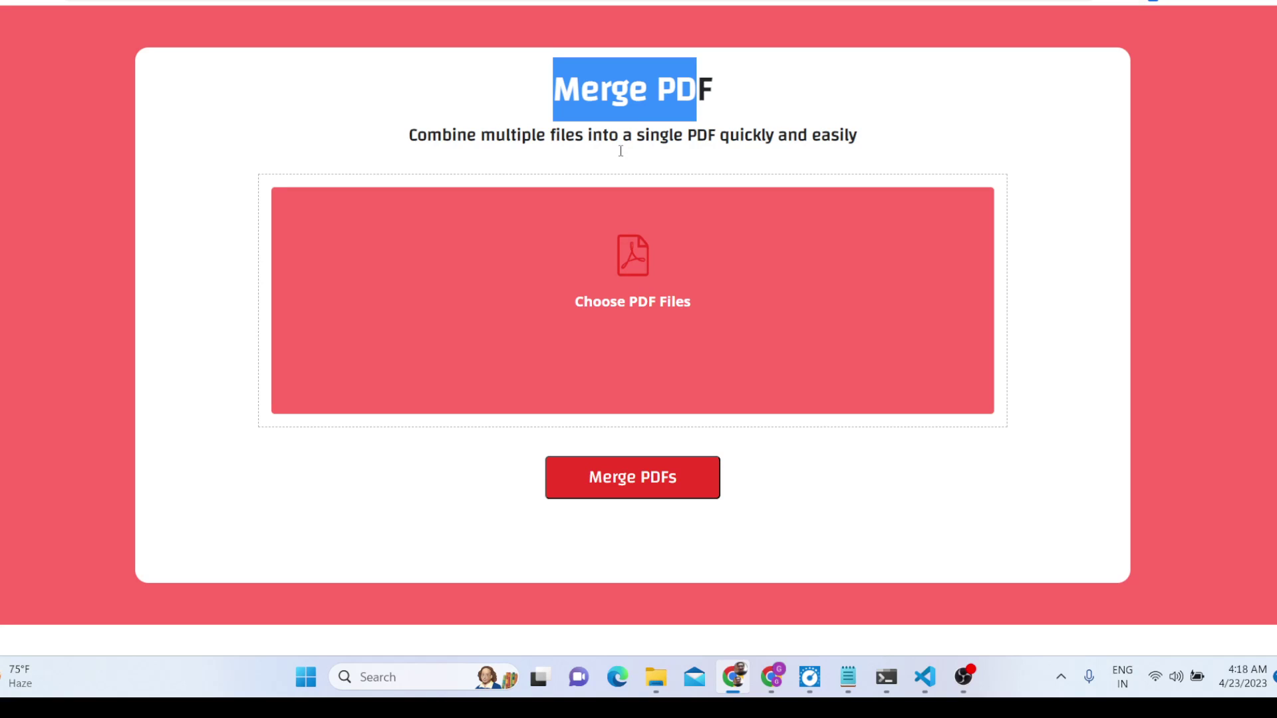
click(572, 106)
drag(548, 94, 727, 93)
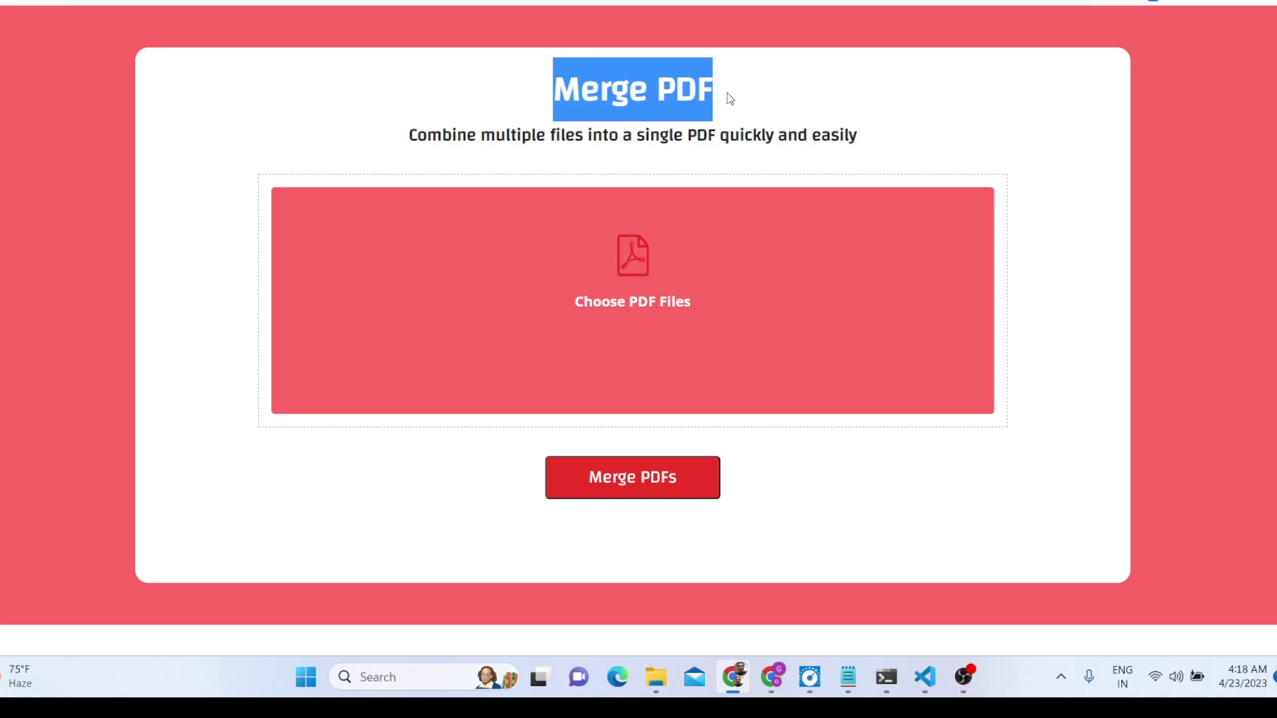
click(727, 94)
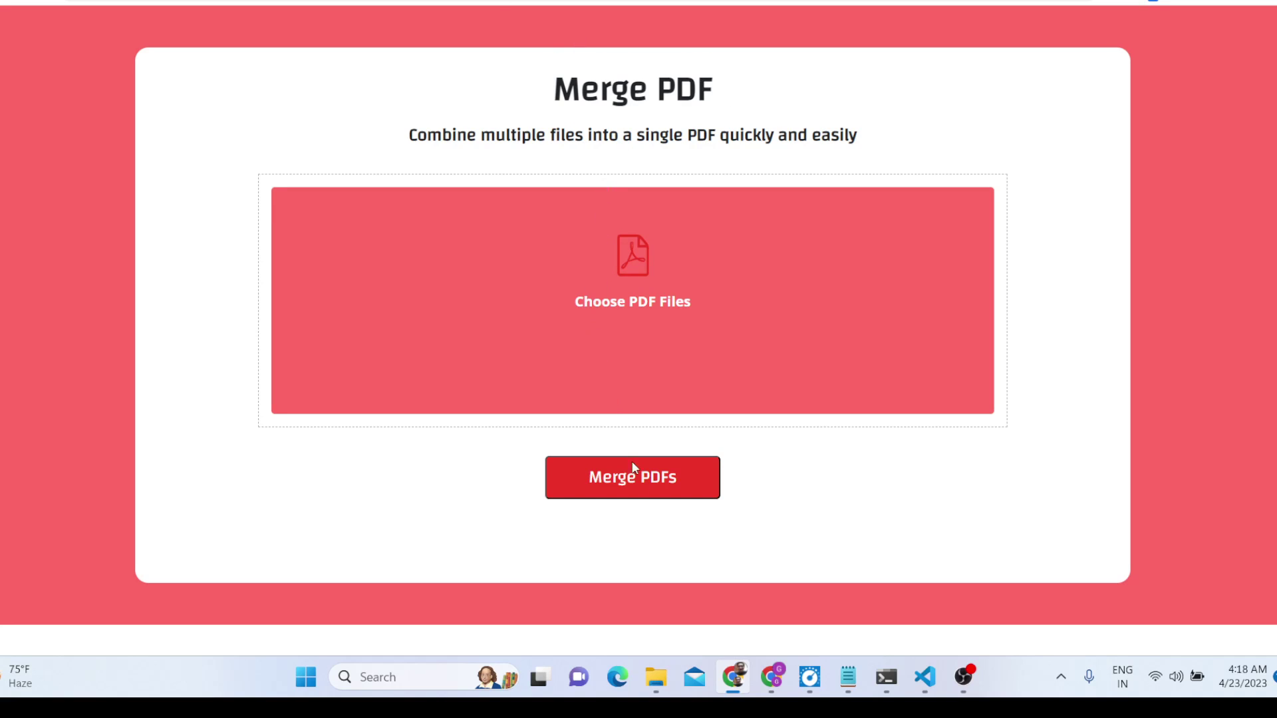
In a new tab, search Google for sample.pdf.
mouse_move(654, 663)
key(ctrl+t)
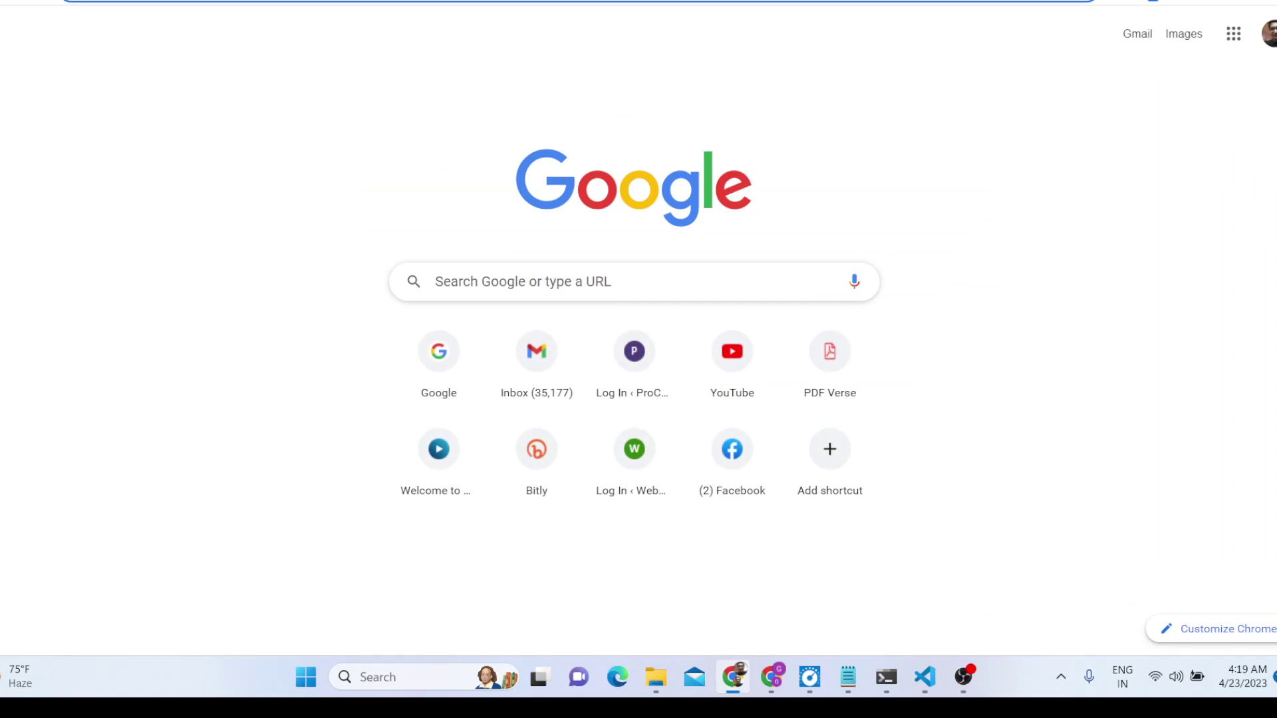
text(google.co)
key(Return)
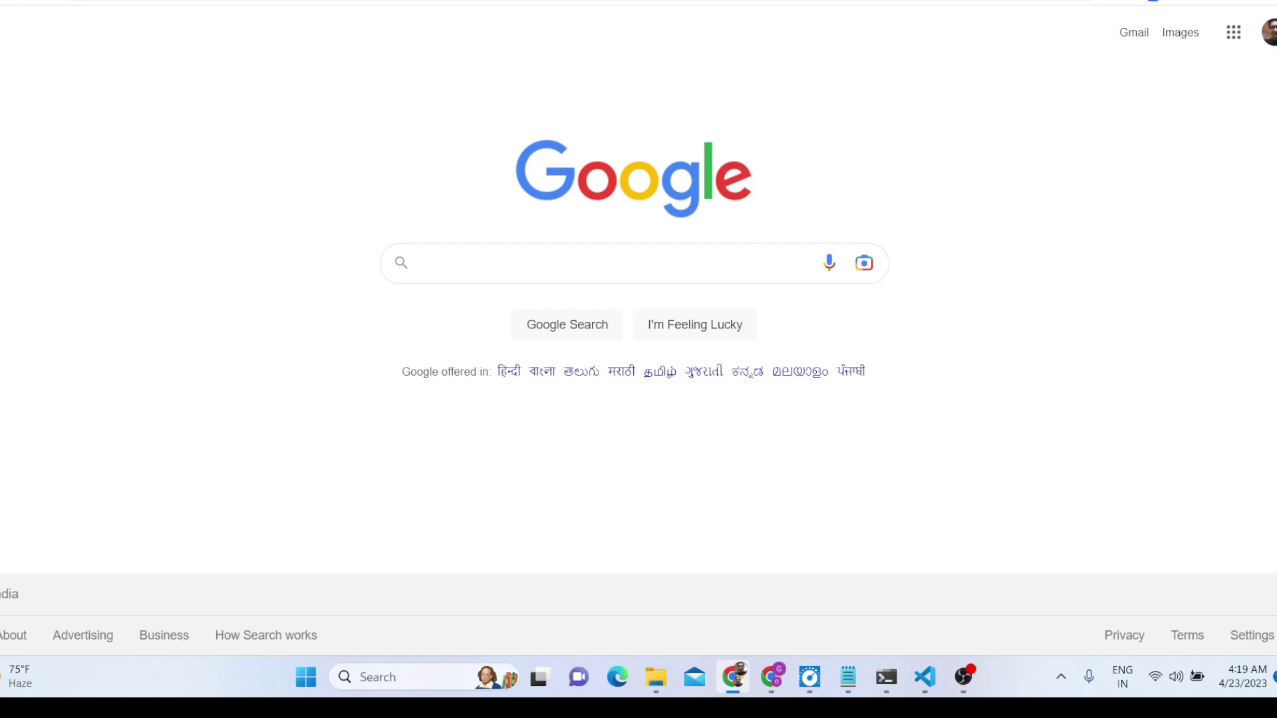
text(sample.pd)
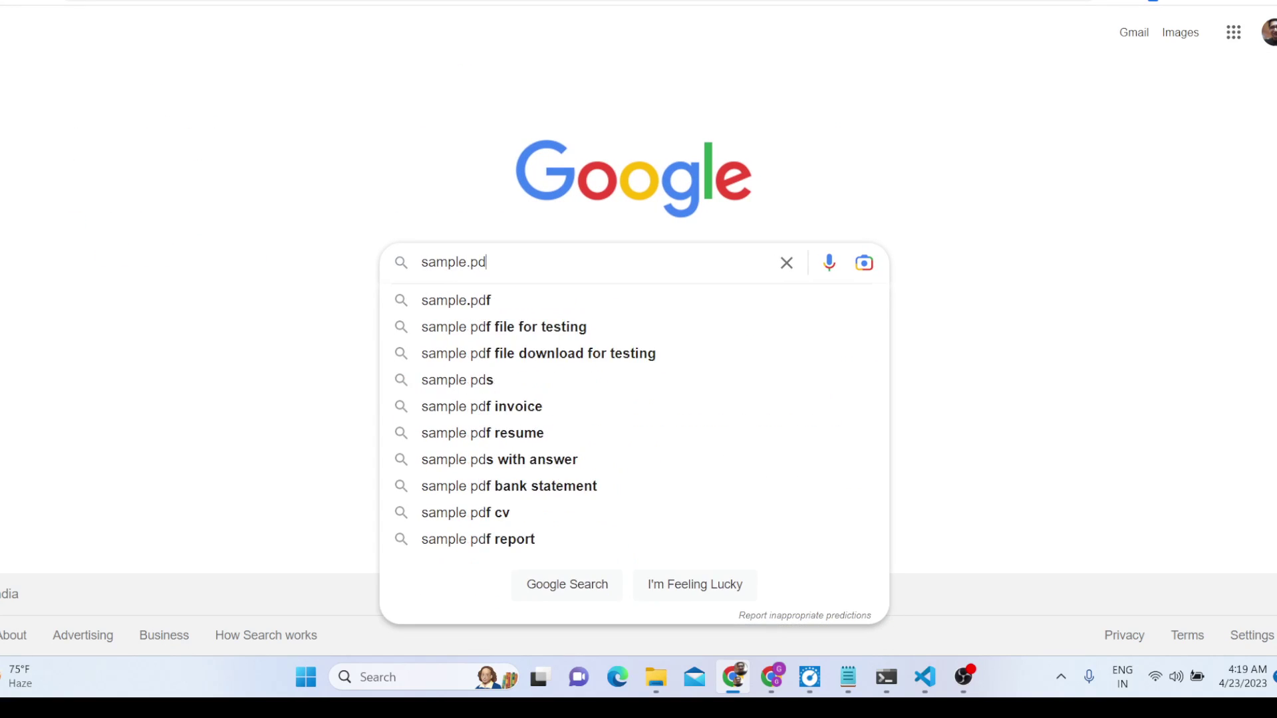
text(f)
key(Return)
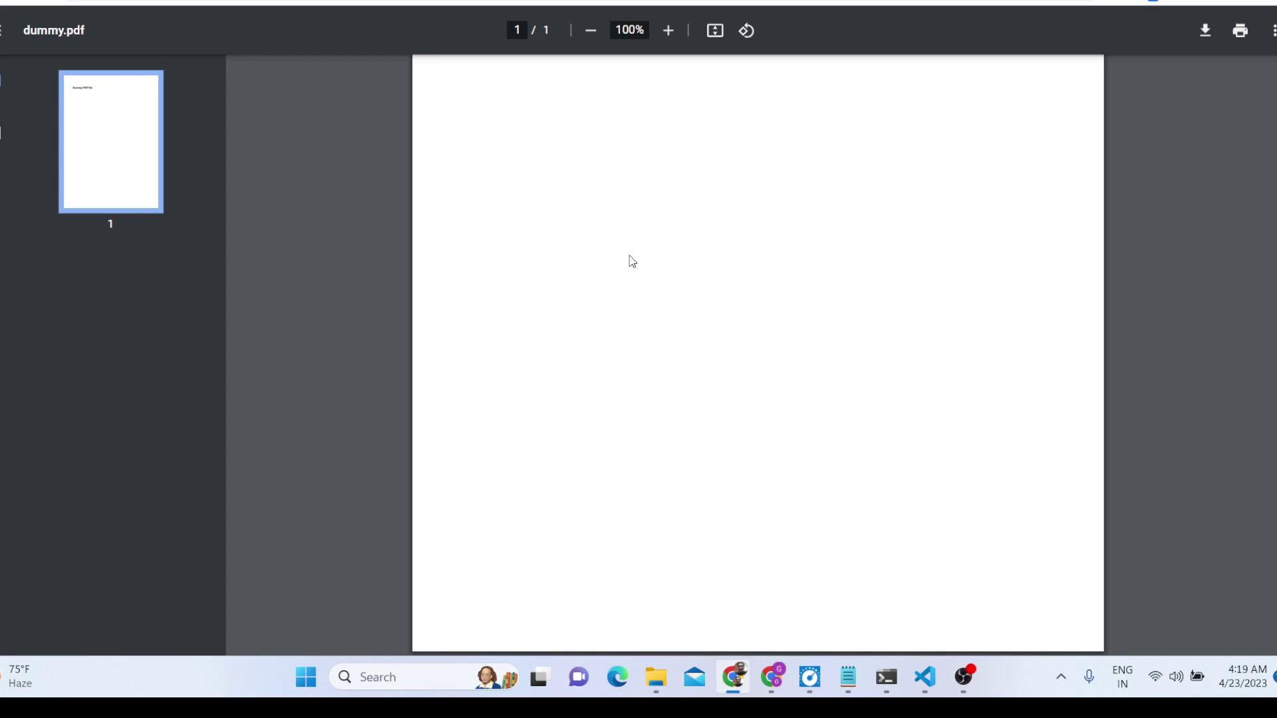
Download the first sample PDF to Downloads as dummy.pdf.
click(1203, 30)
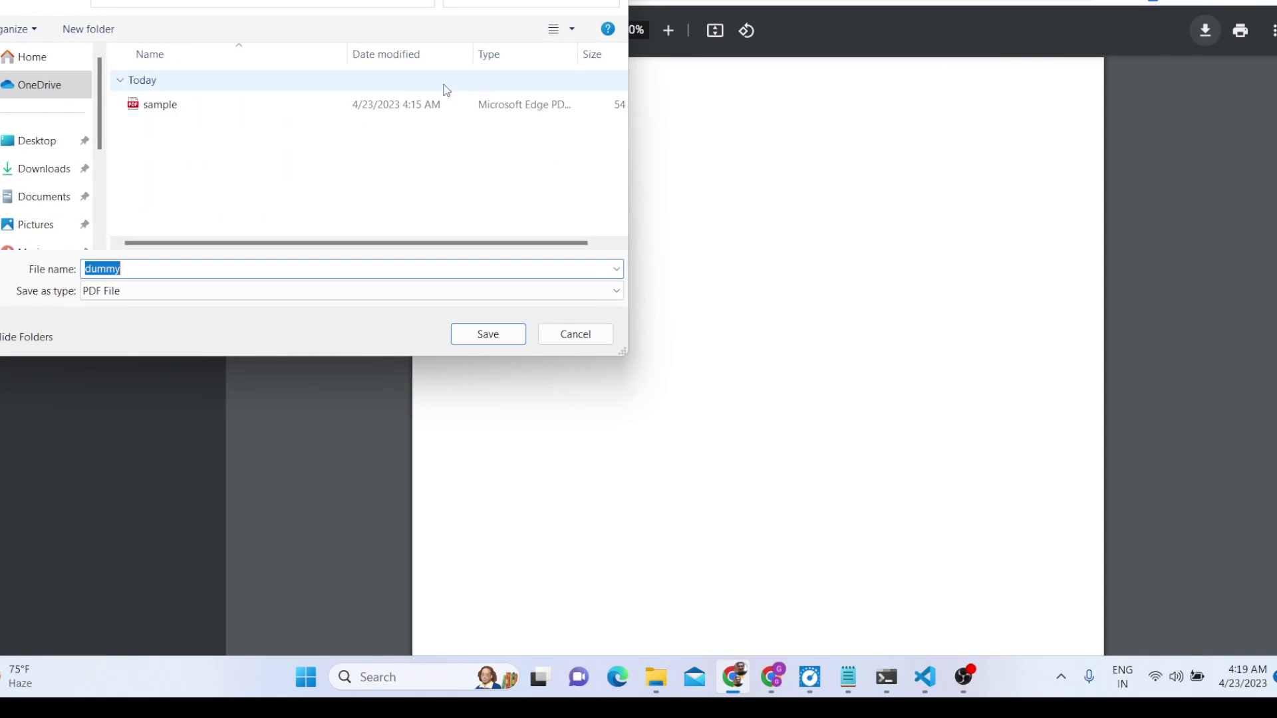
click(344, 270)
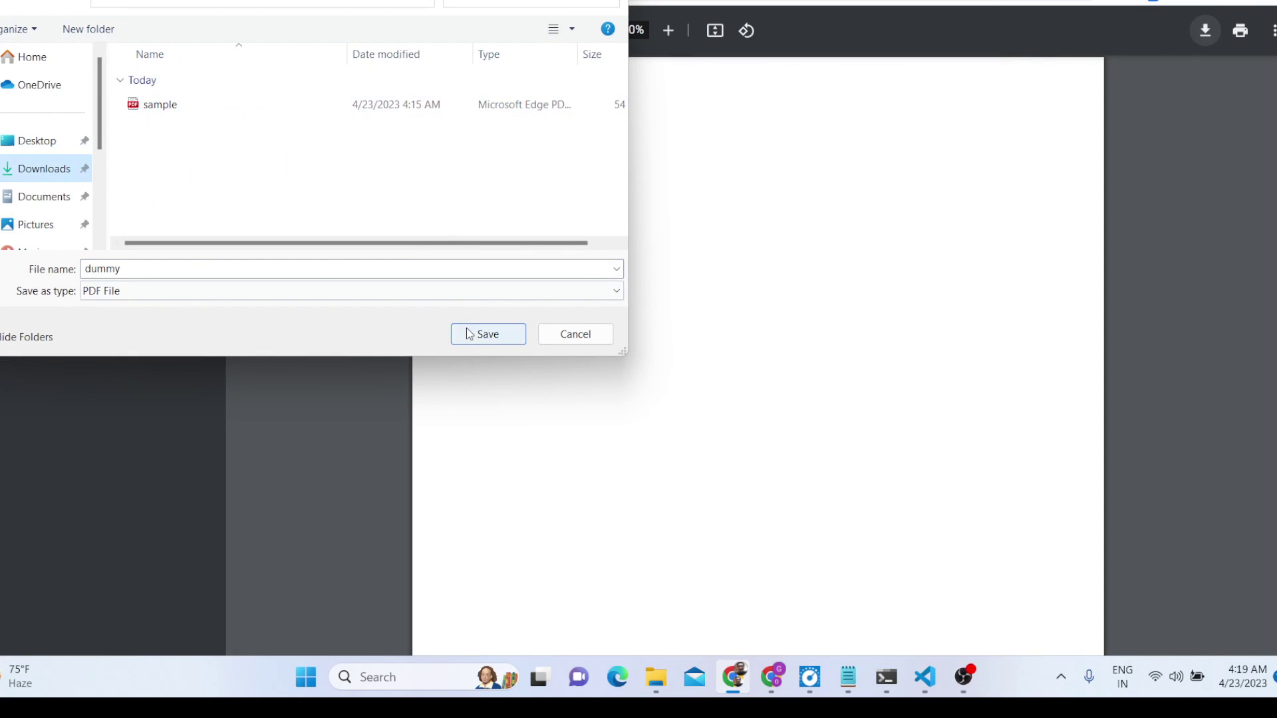
click(488, 334)
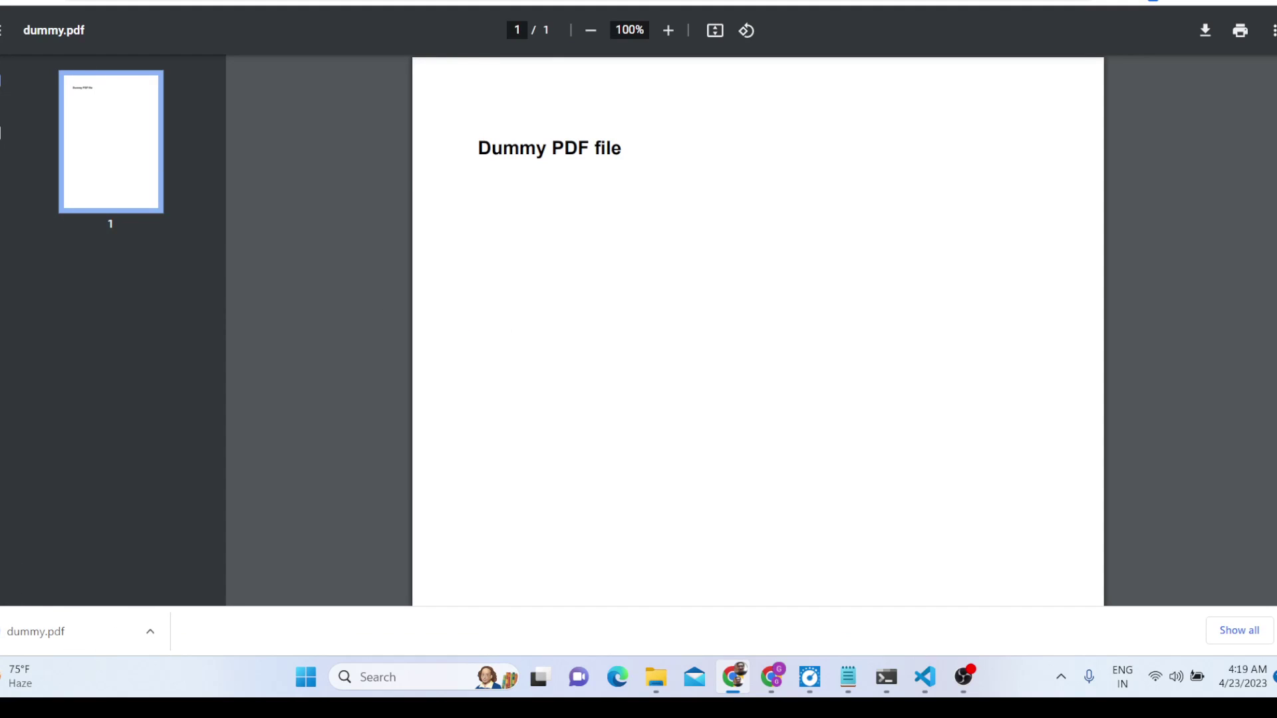
Save the 'A Simple PDF File' result to Downloads as two.pdf and close its tab.
key(alt+Left)
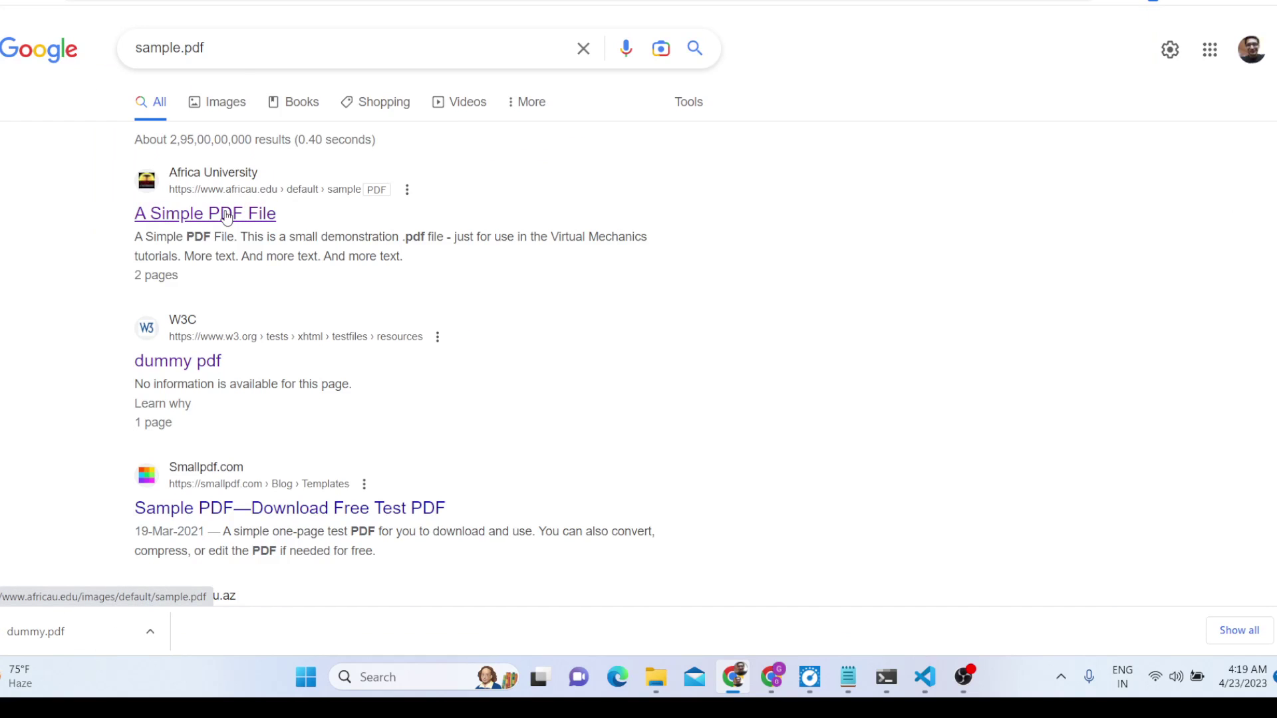
click(274, 214)
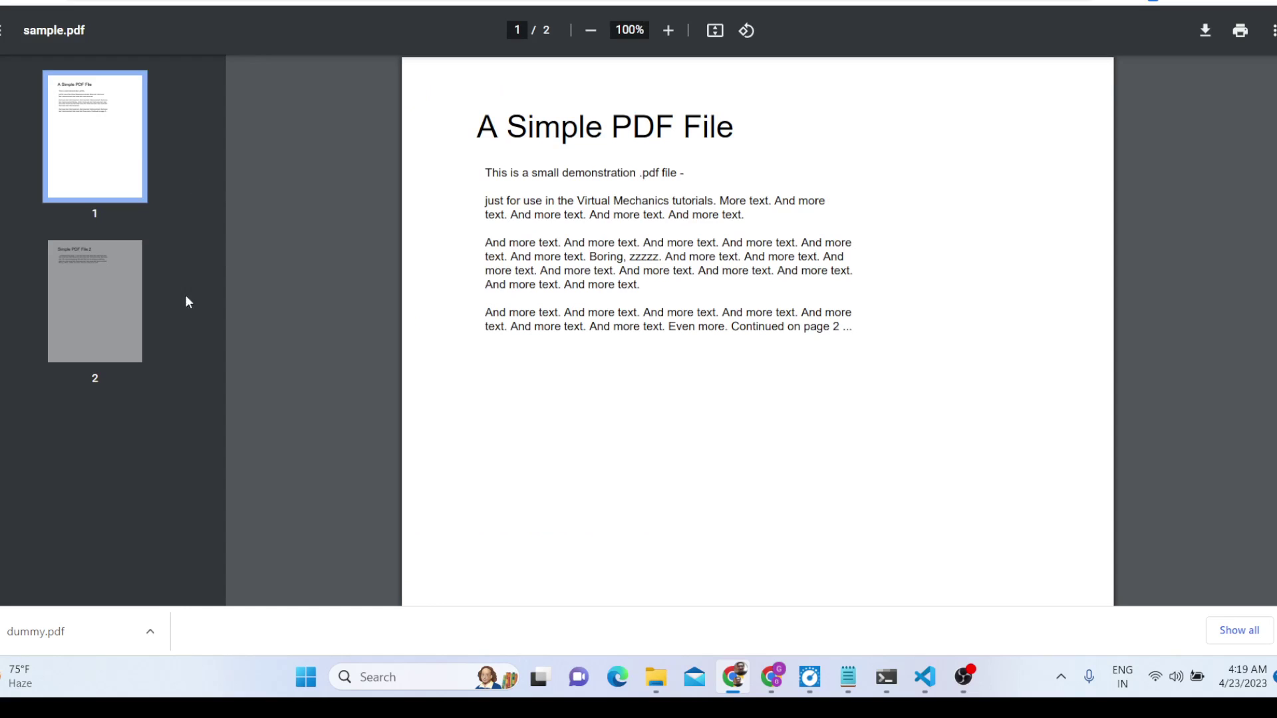
scroll(861, 237, down, 10)
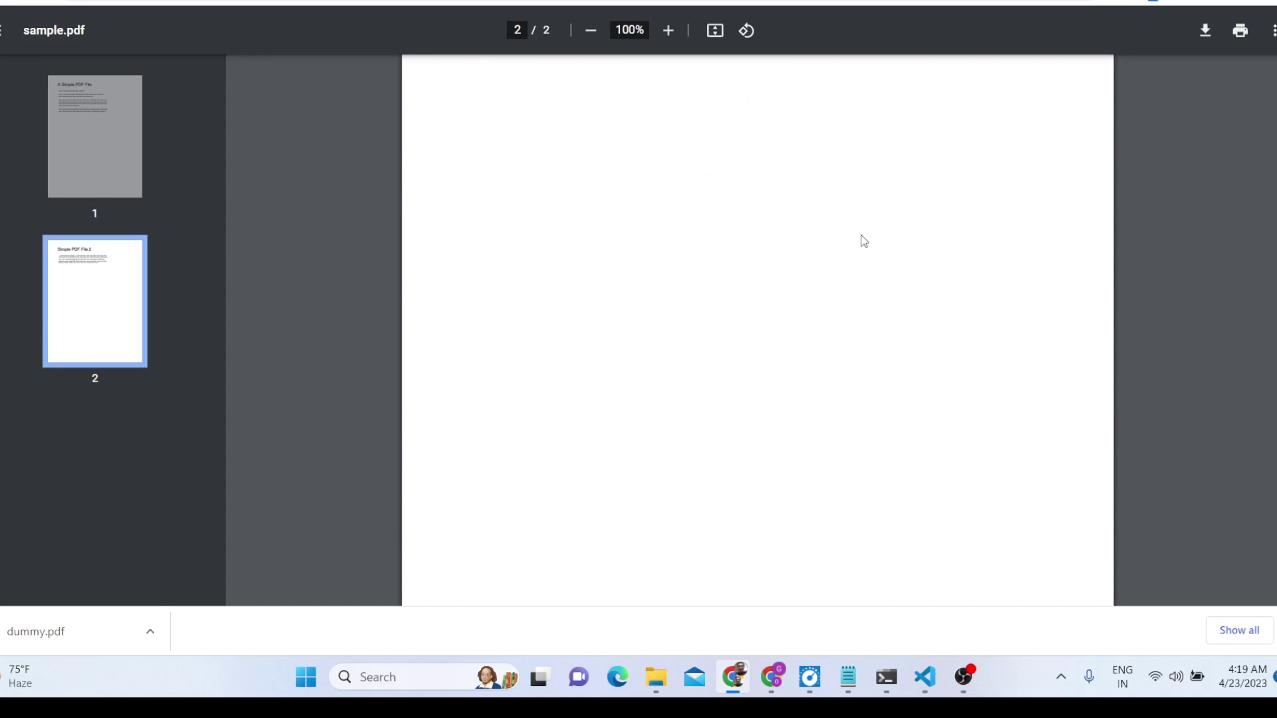
scroll(1052, 171, up, 10)
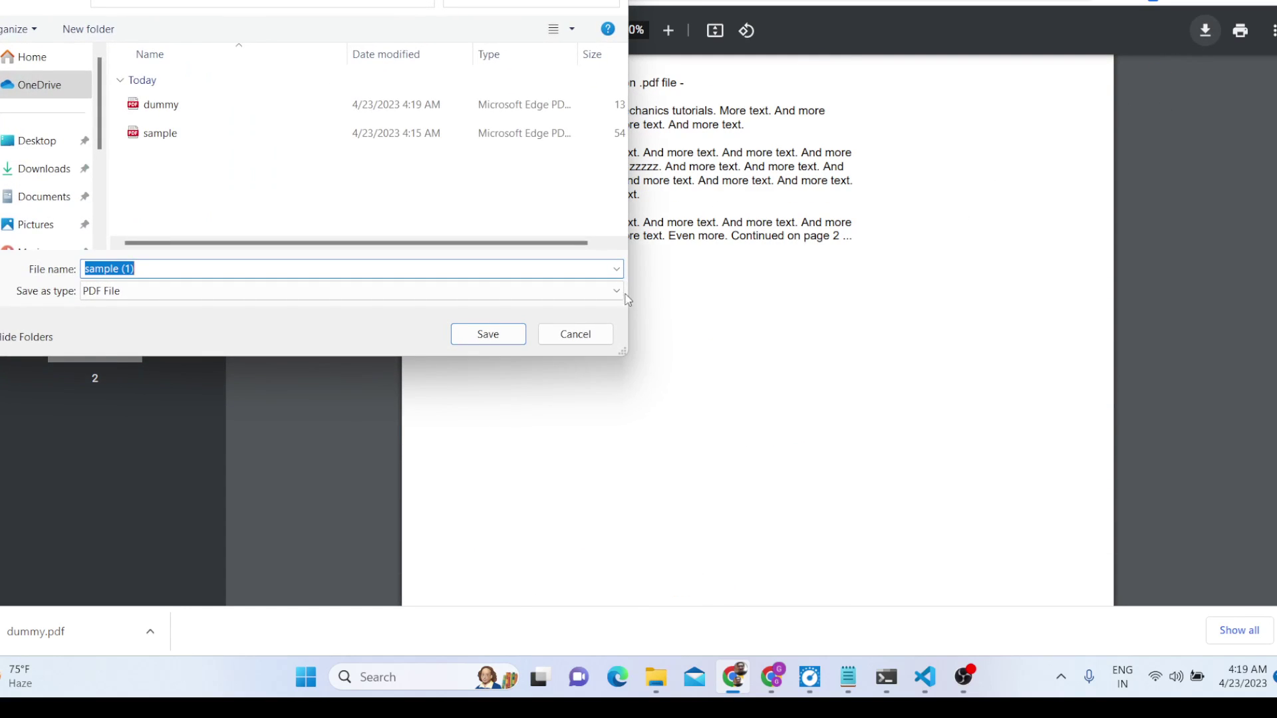
click(73, 169)
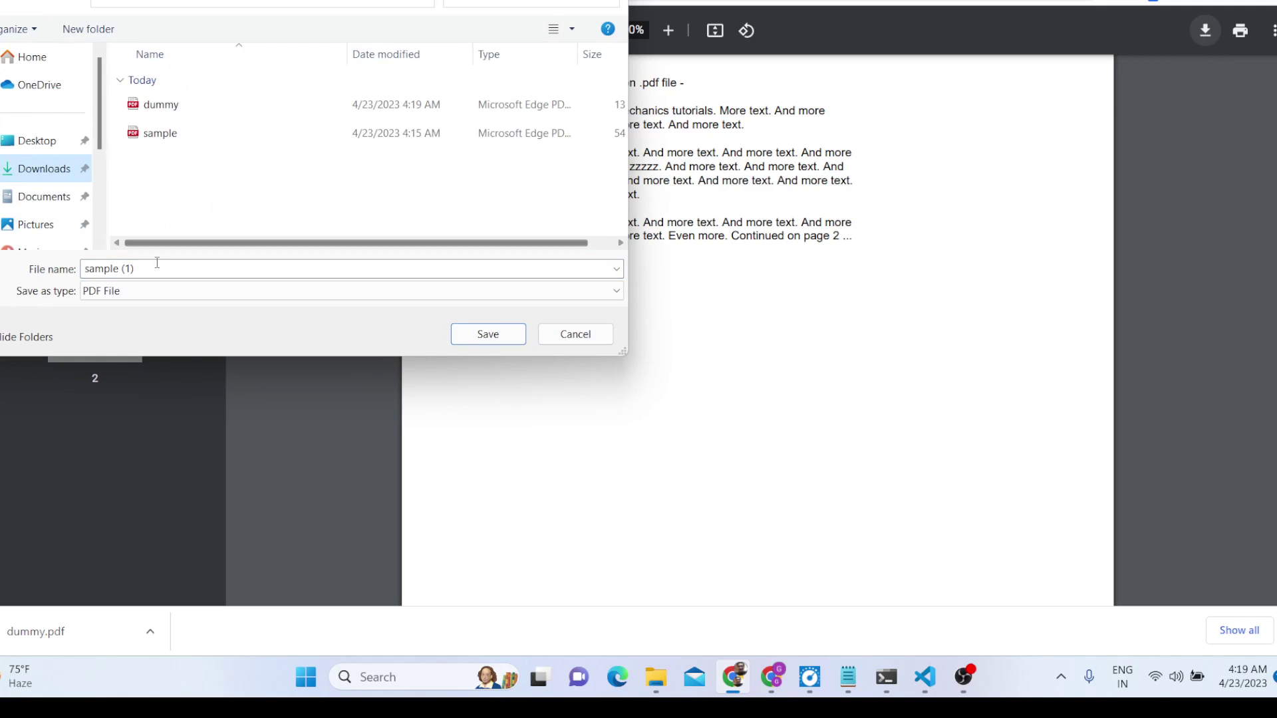
text(two)
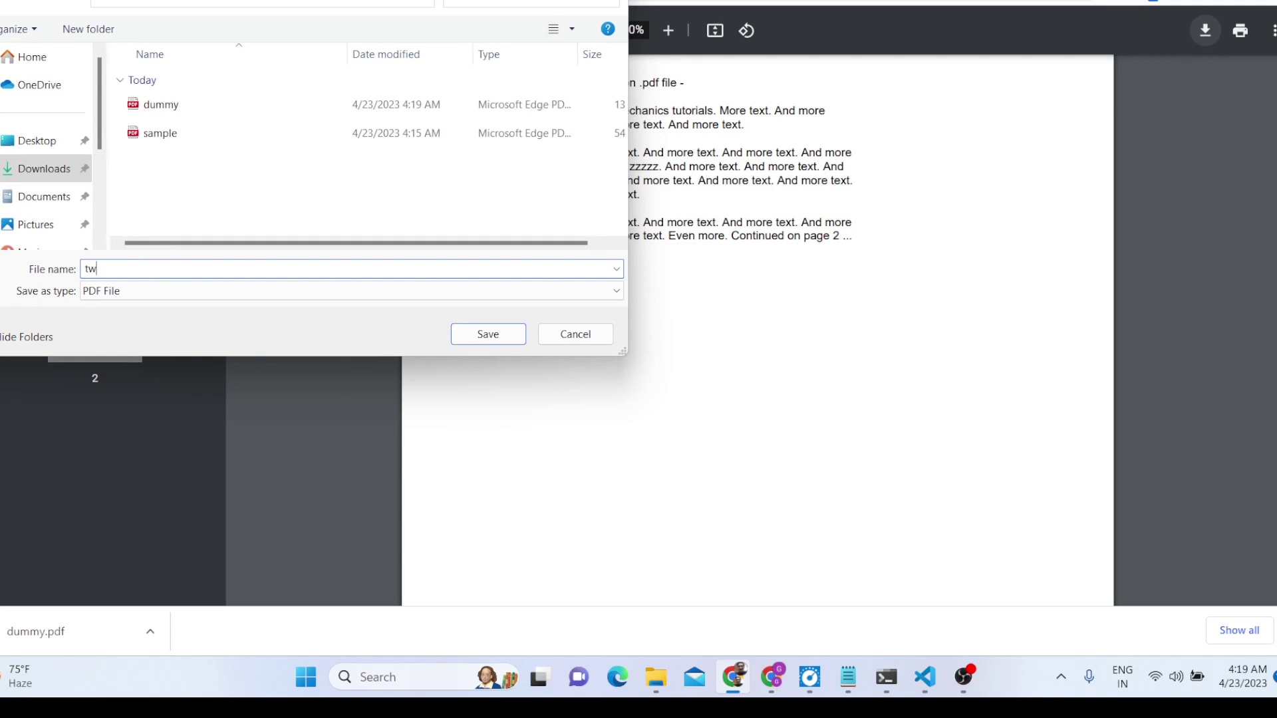
key(Return)
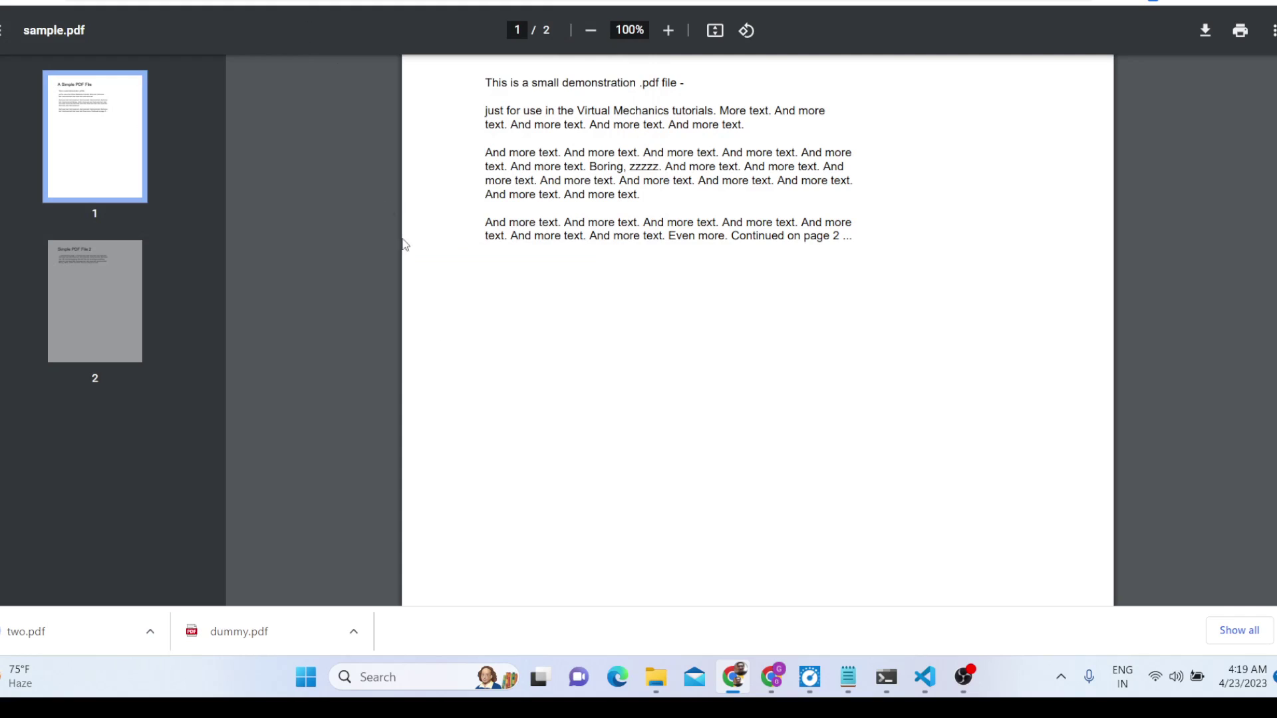
key(ctrl+w)
Add dummy.pdf and two.pdf to the files to merge.
scroll(589, 331, down, 3)
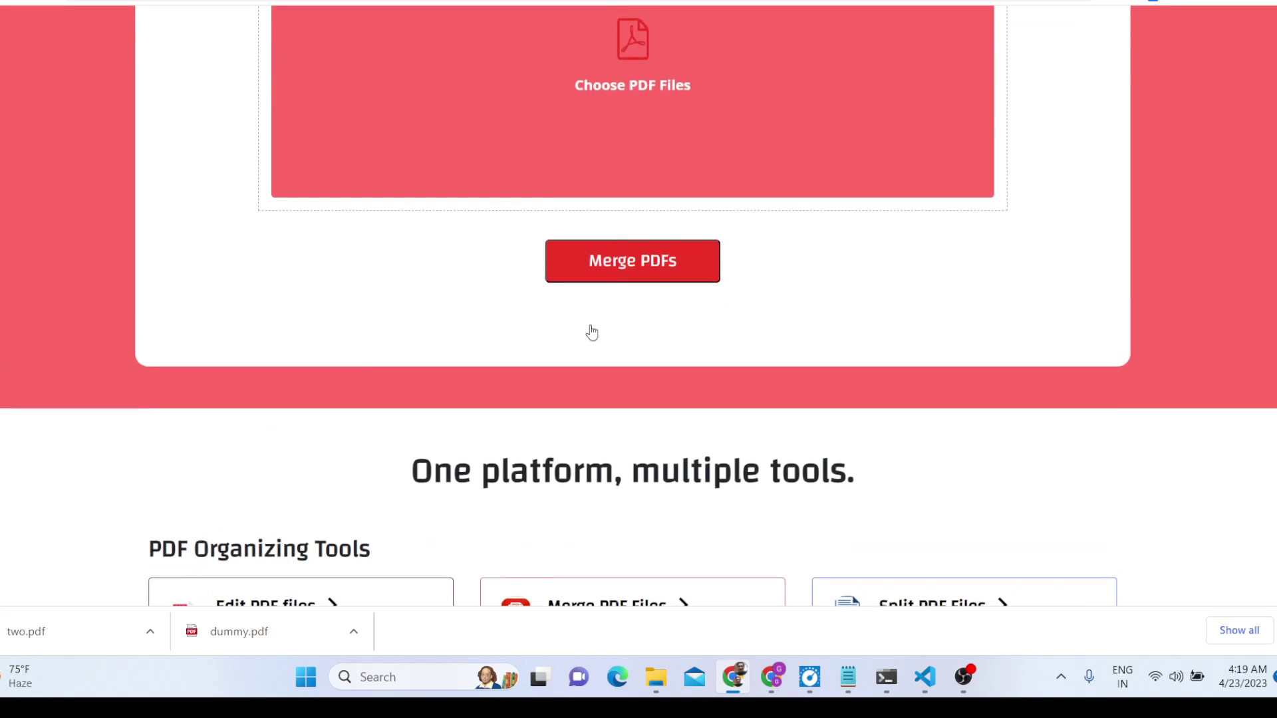
scroll(587, 330, up, 3)
click(628, 295)
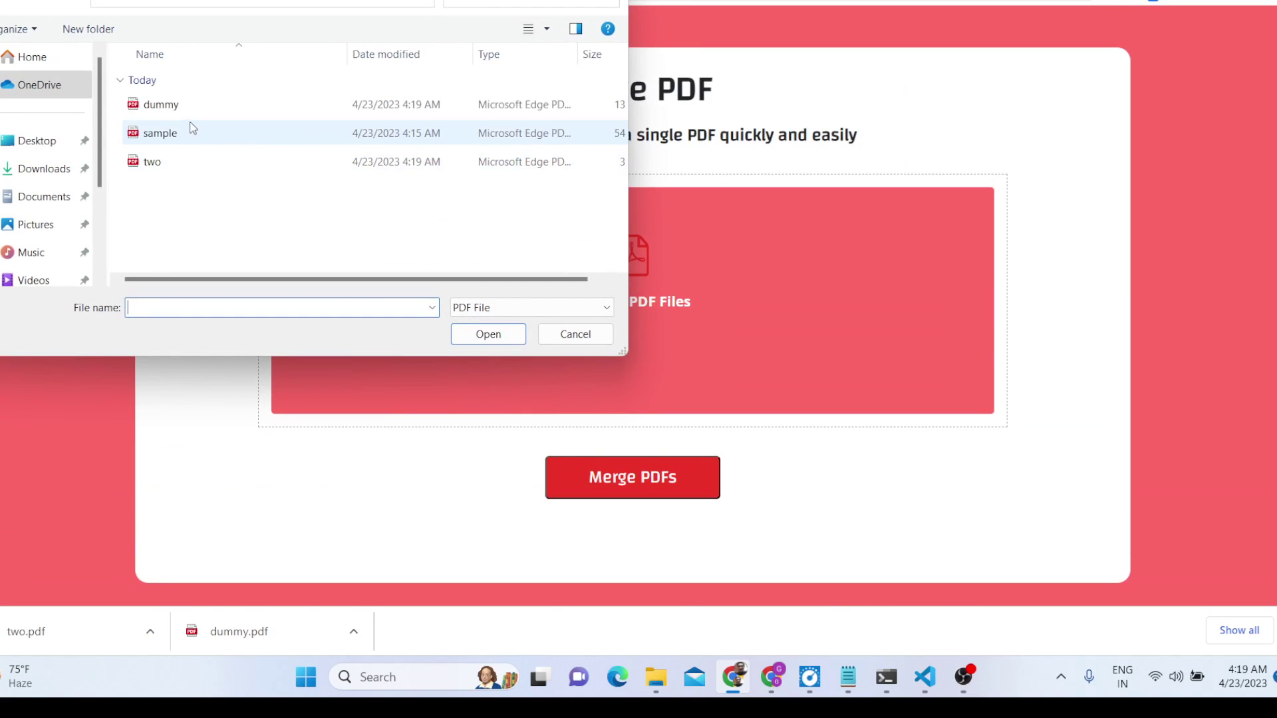
double_click(160, 105)
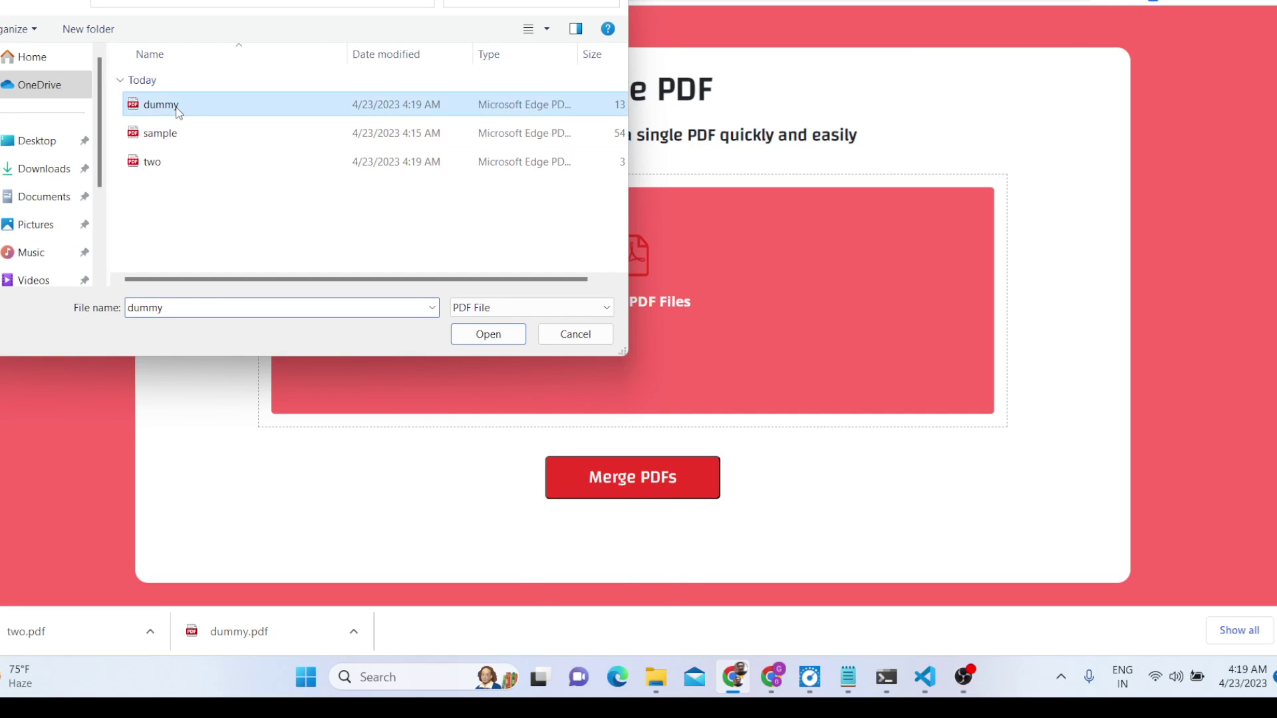
scroll(500, 260, down, 3)
scroll(500, 260, up, 3)
click(555, 236)
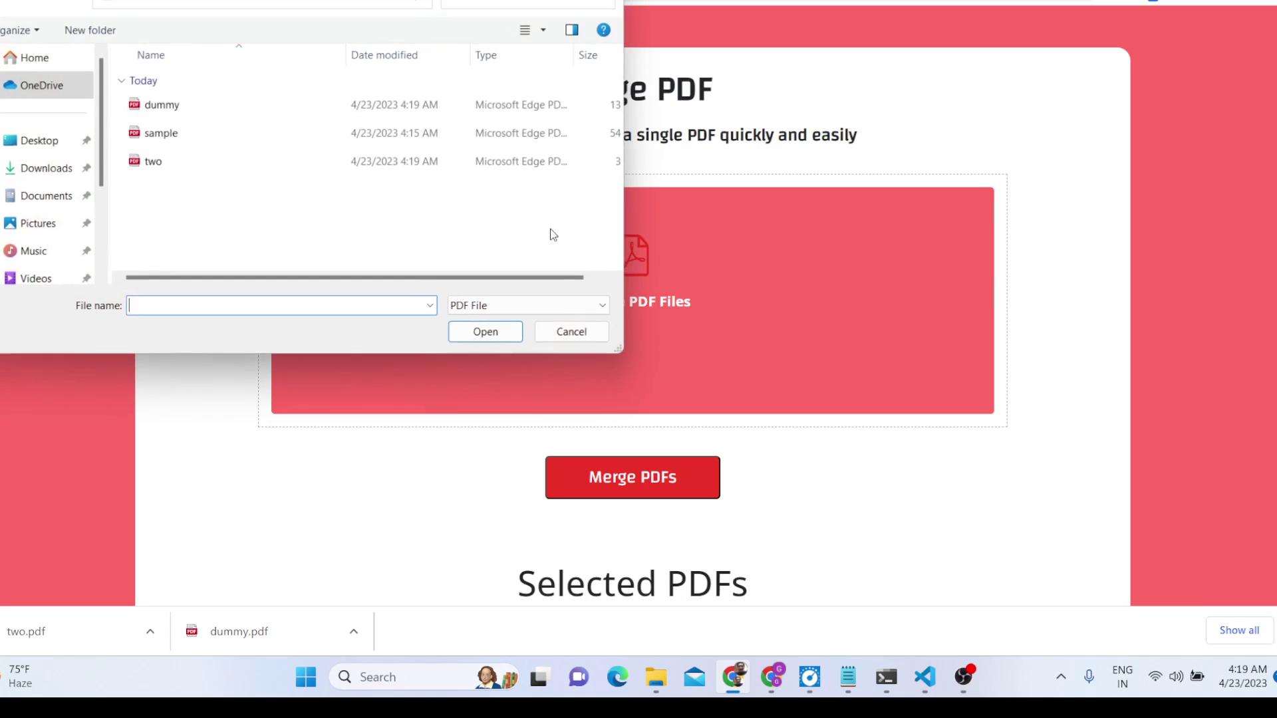
double_click(220, 171)
scroll(394, 228, down, 5)
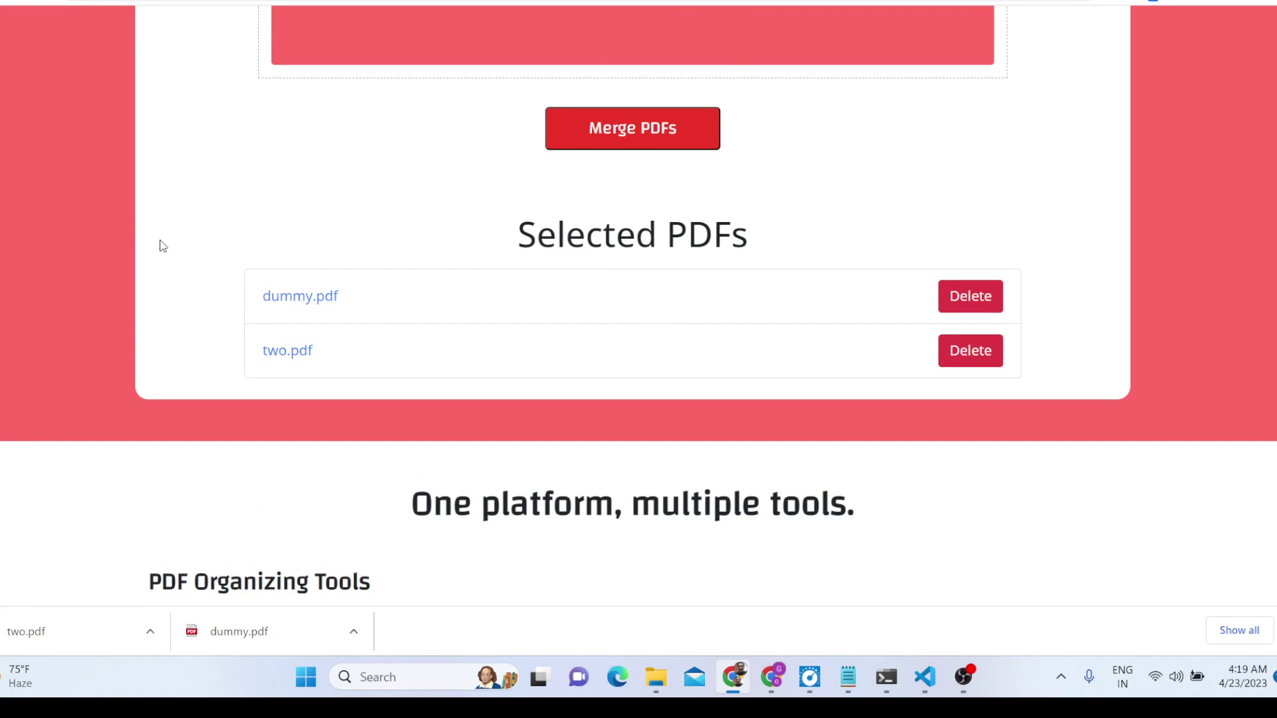
Preview dummy.pdf and two.pdf, then delete two.pdf from the selected list.
click(285, 297)
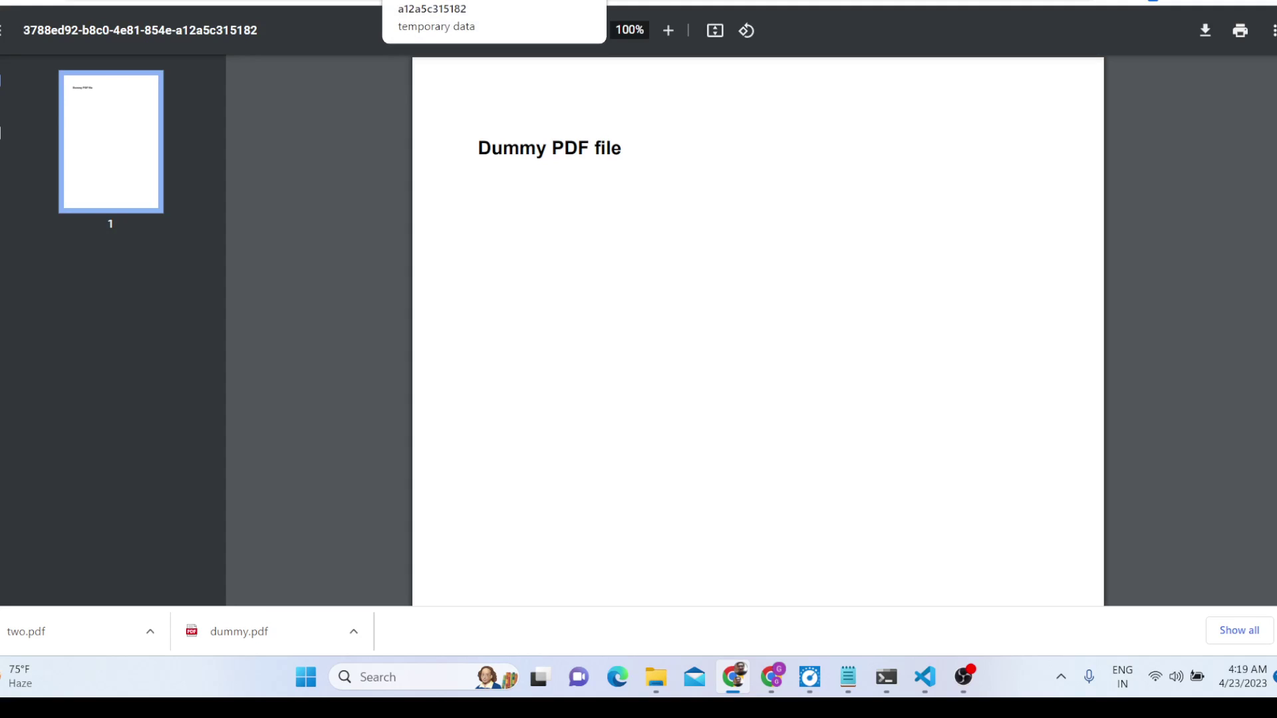
key(ctrl+w)
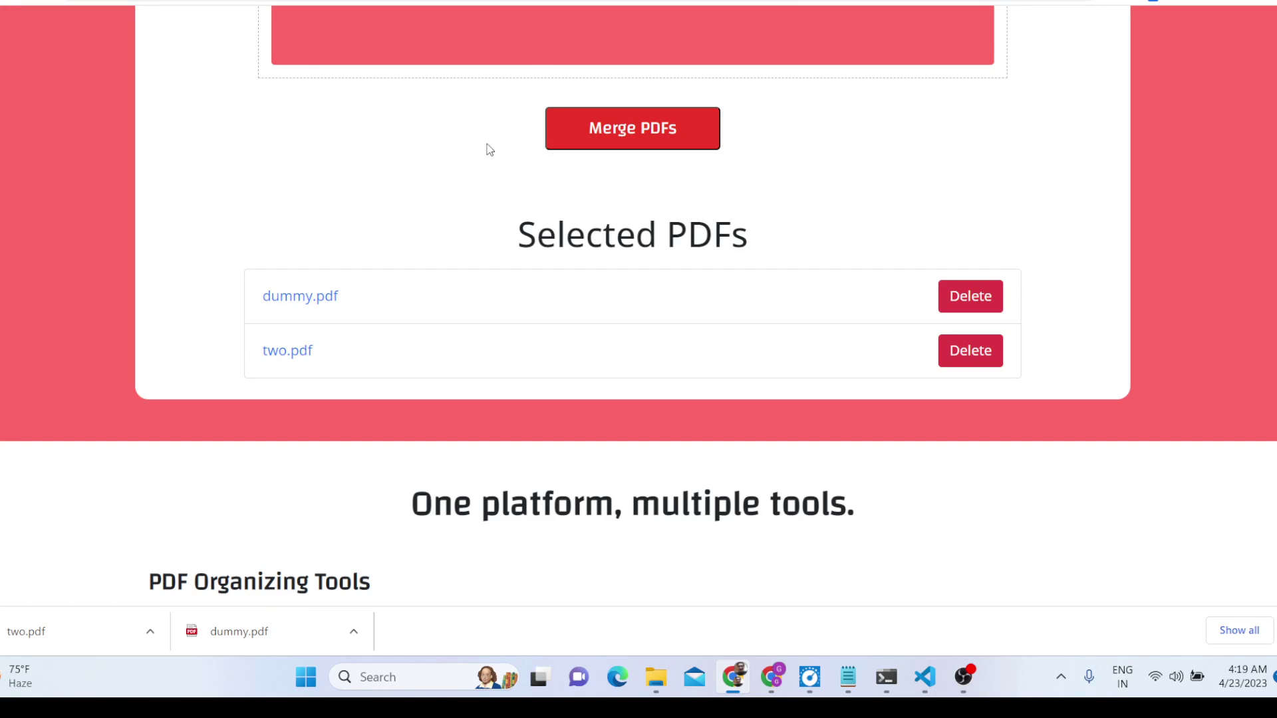
click(303, 352)
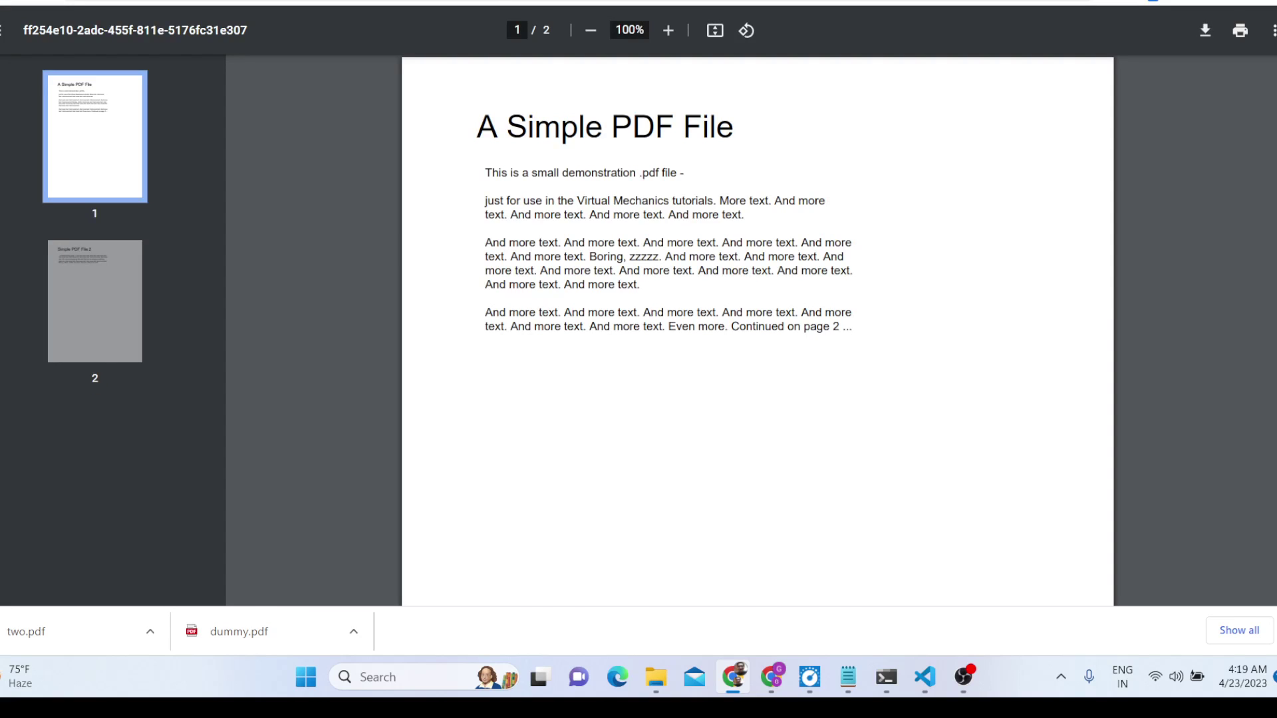
scroll(516, 202, down, 6)
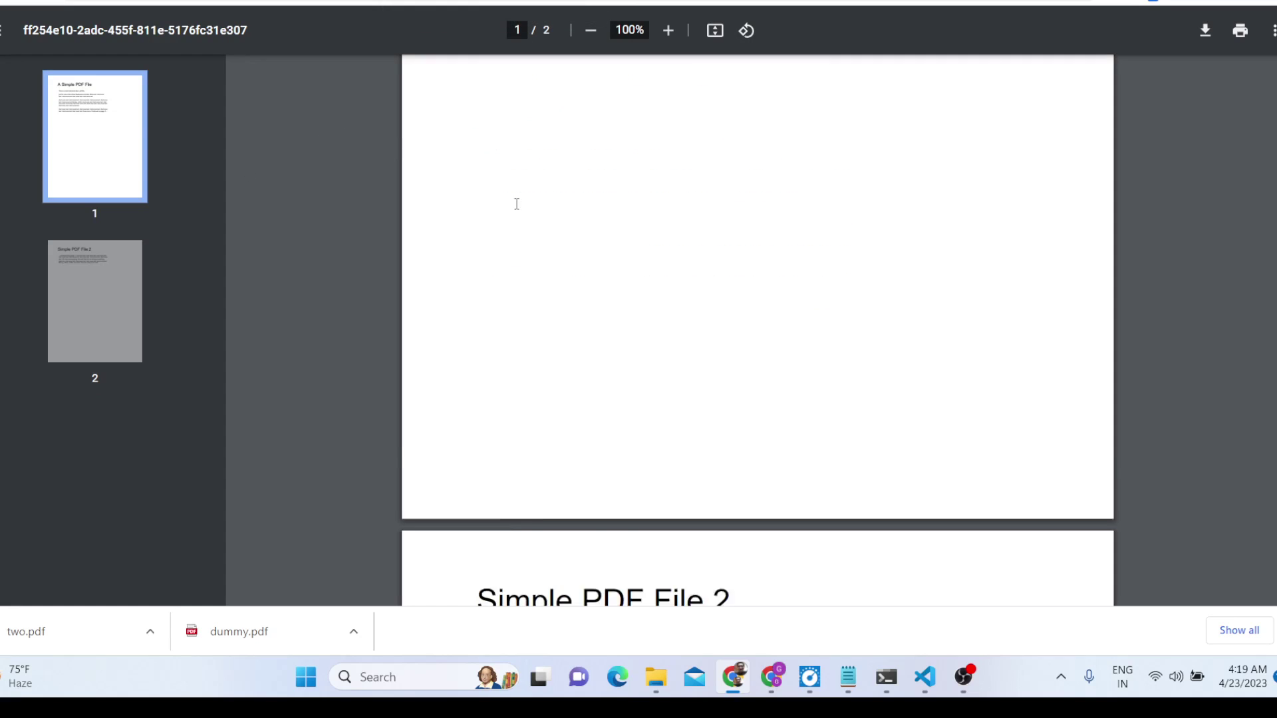
key(ctrl+w)
scroll(502, 154, up, 1)
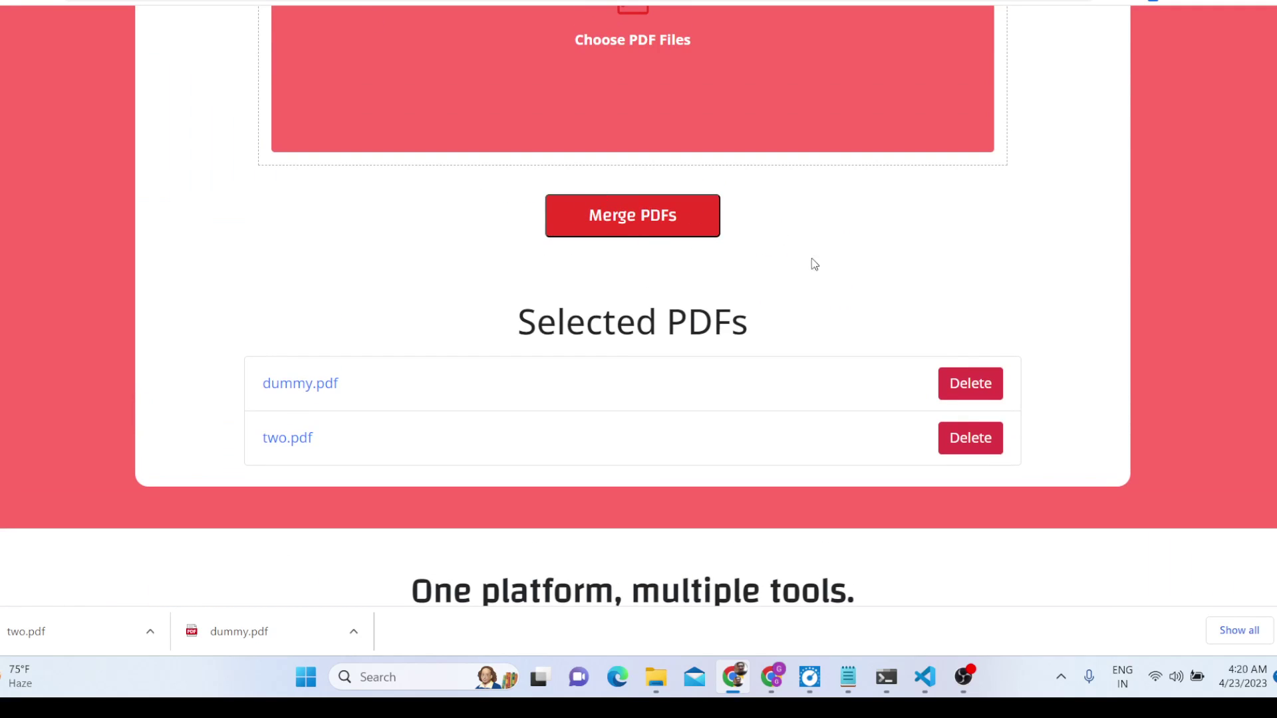
click(956, 432)
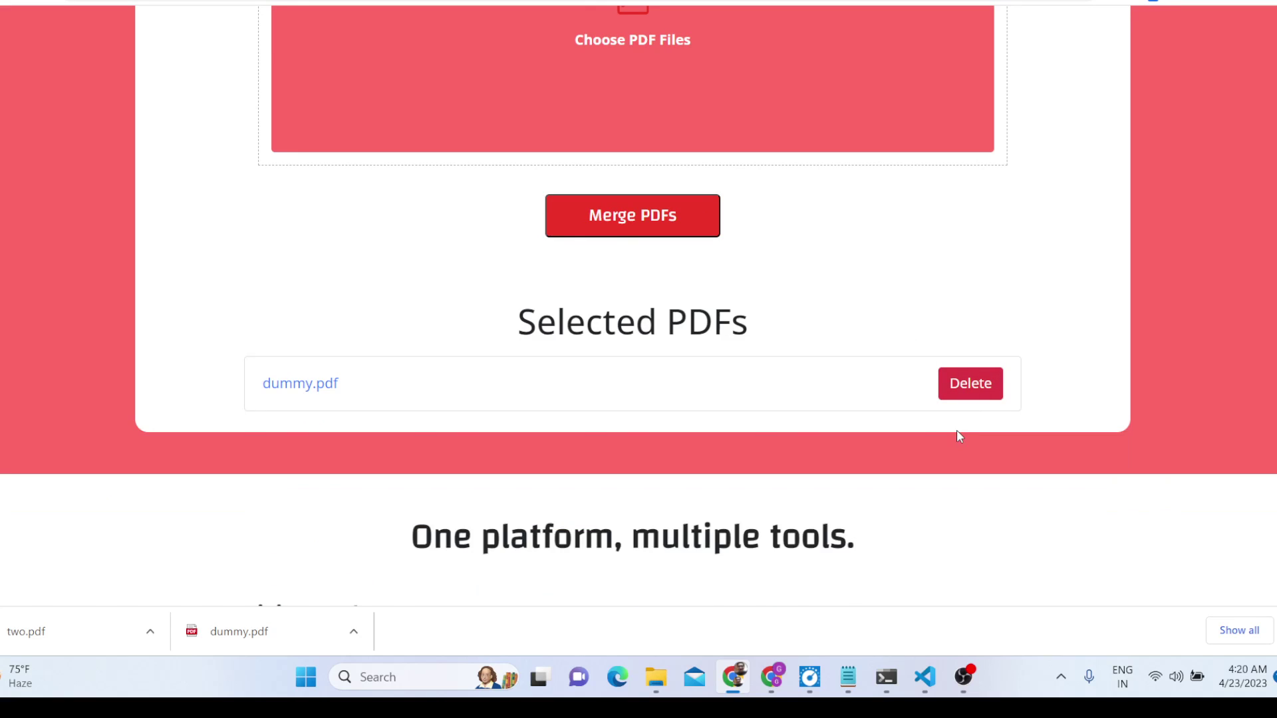
Try re-adding two.pdf through the file picker several times.
scroll(728, 355, up, 2)
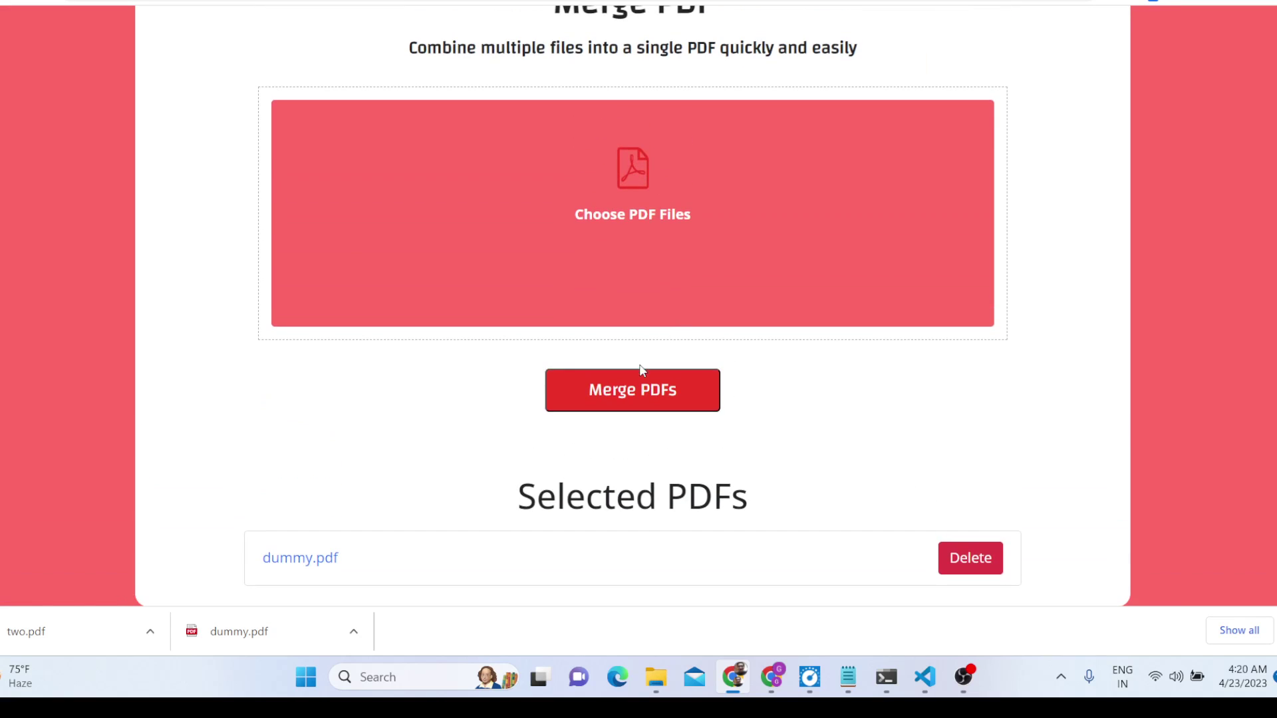
click(637, 203)
double_click(256, 163)
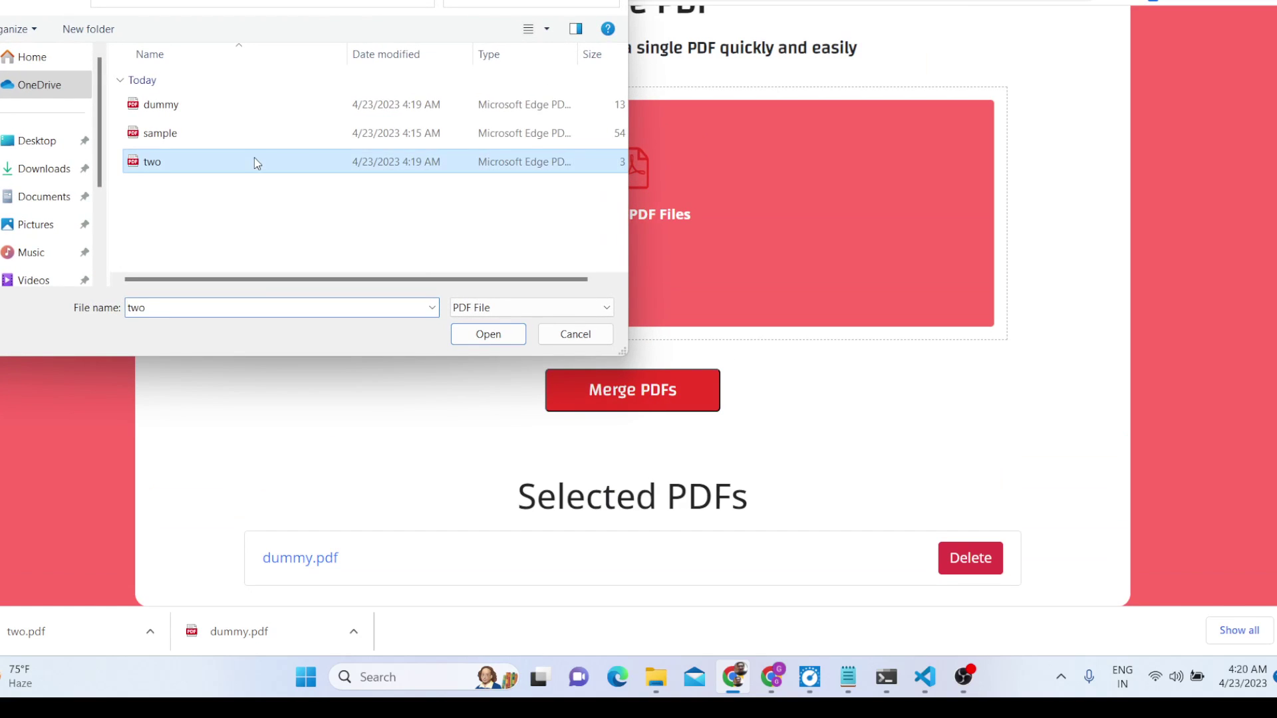
scroll(473, 339, down, 4)
scroll(422, 281, up, 2)
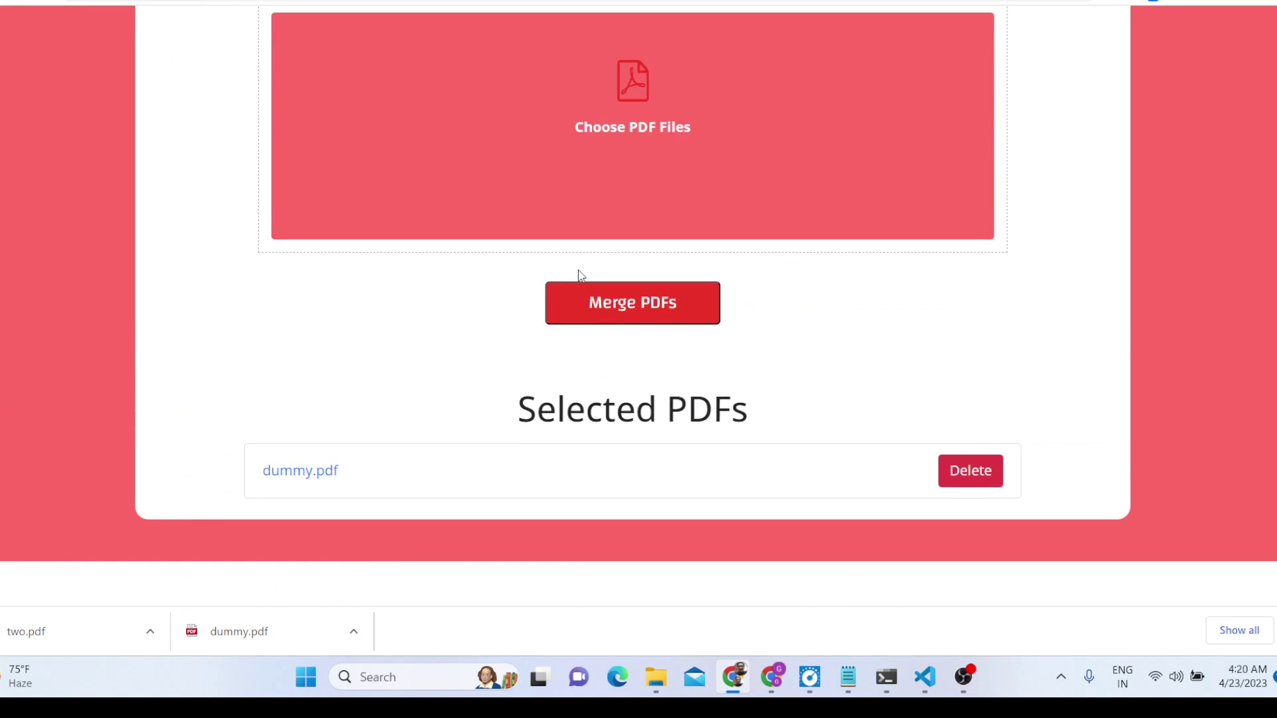
click(633, 120)
double_click(272, 165)
click(613, 148)
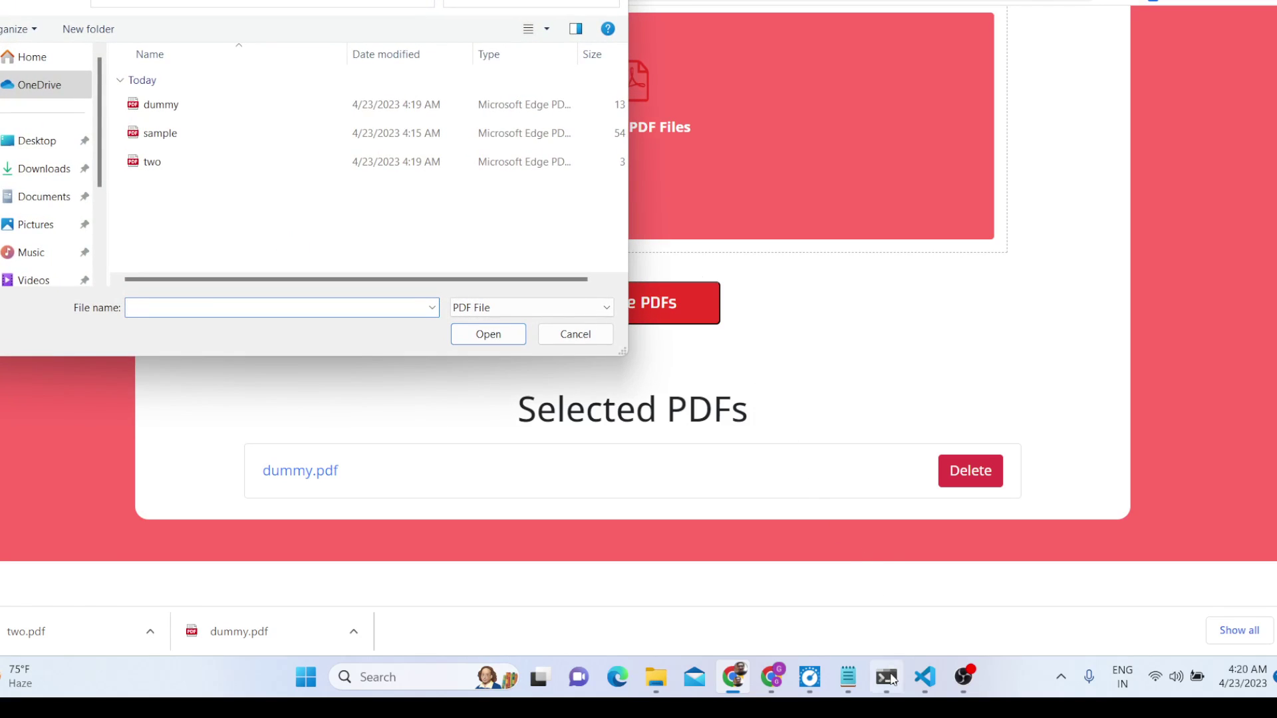
Dismiss the picker, clear Command Prompt with cls, and rerun nodemon index.js.
click(575, 334)
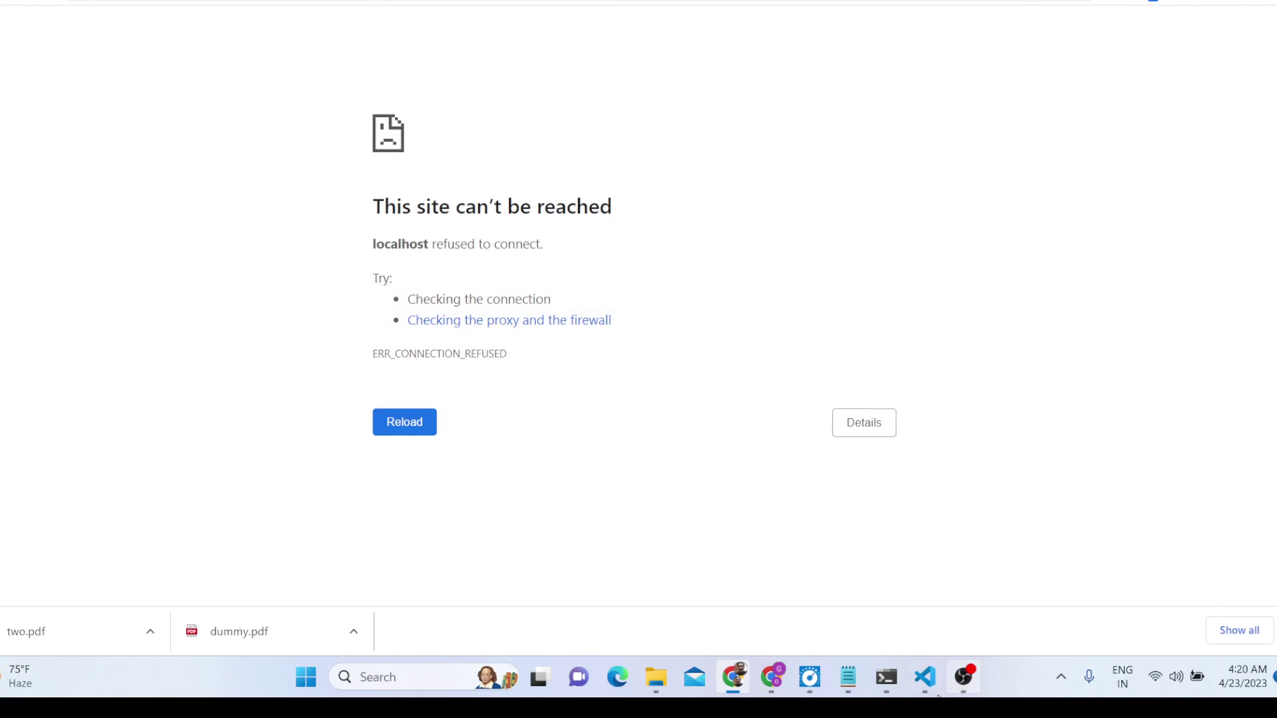
click(886, 677)
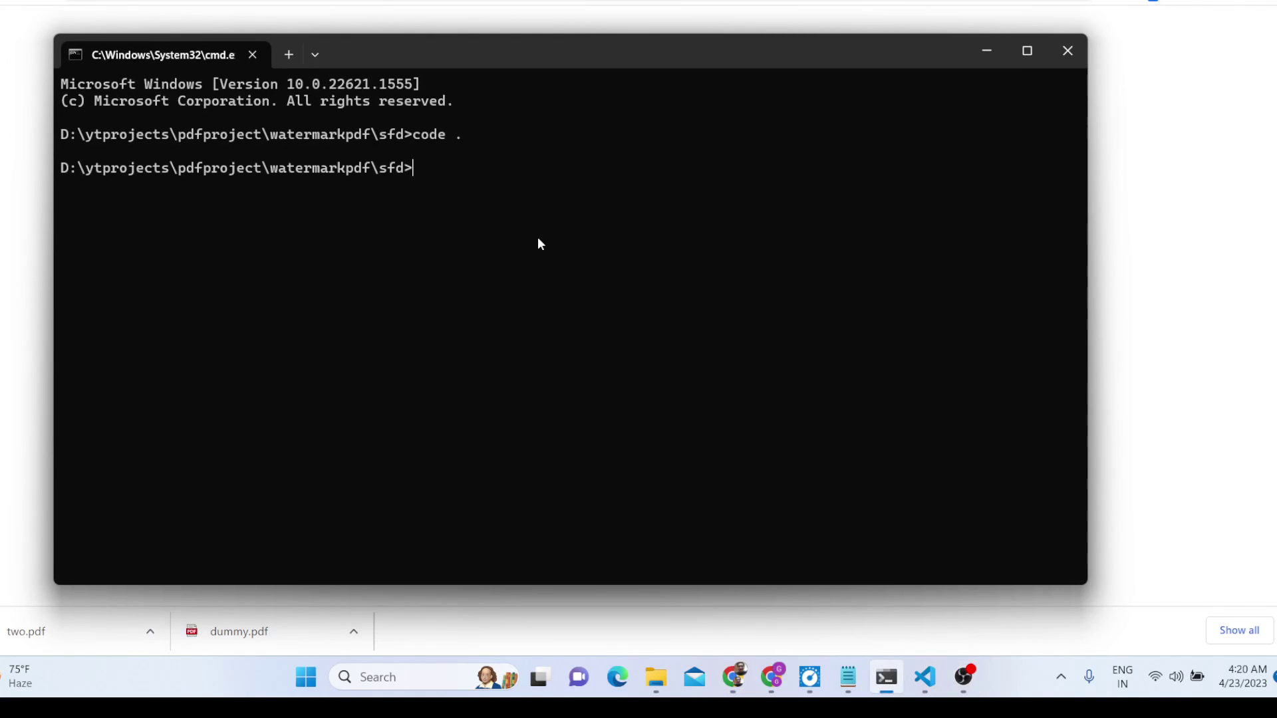
text(cls)
key(Return)
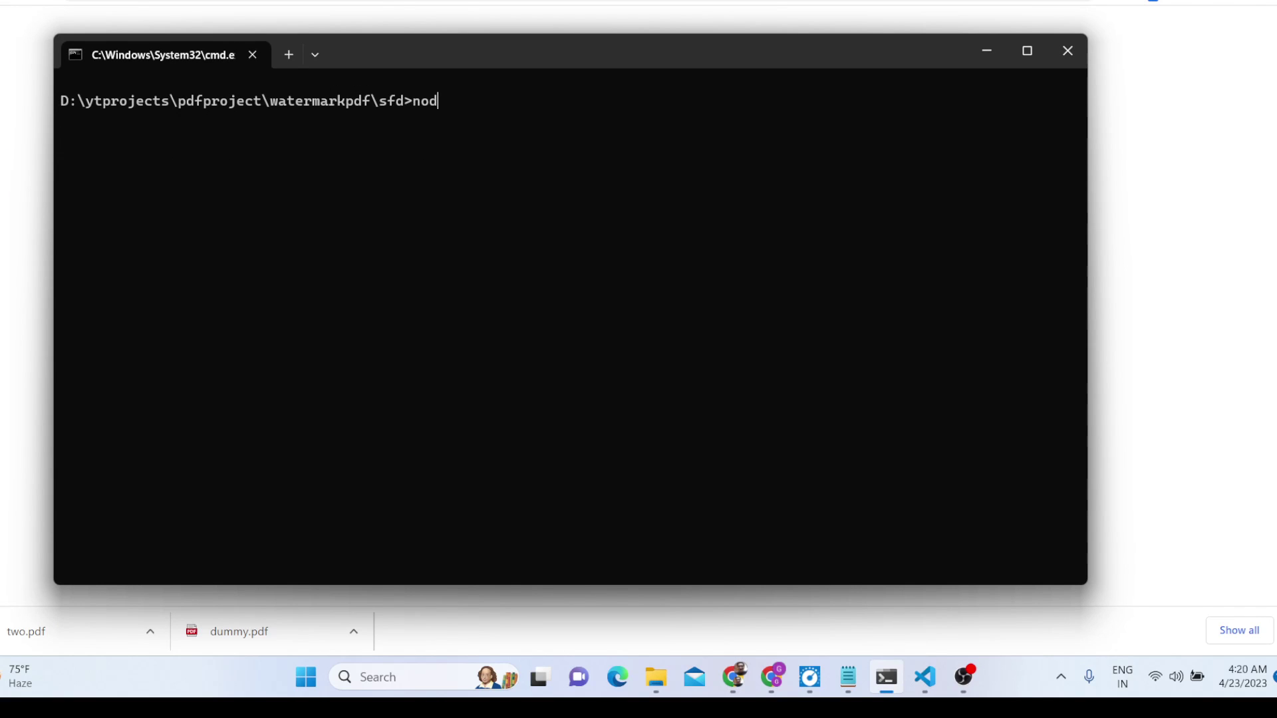
text(nodemon index.js)
key(Return)
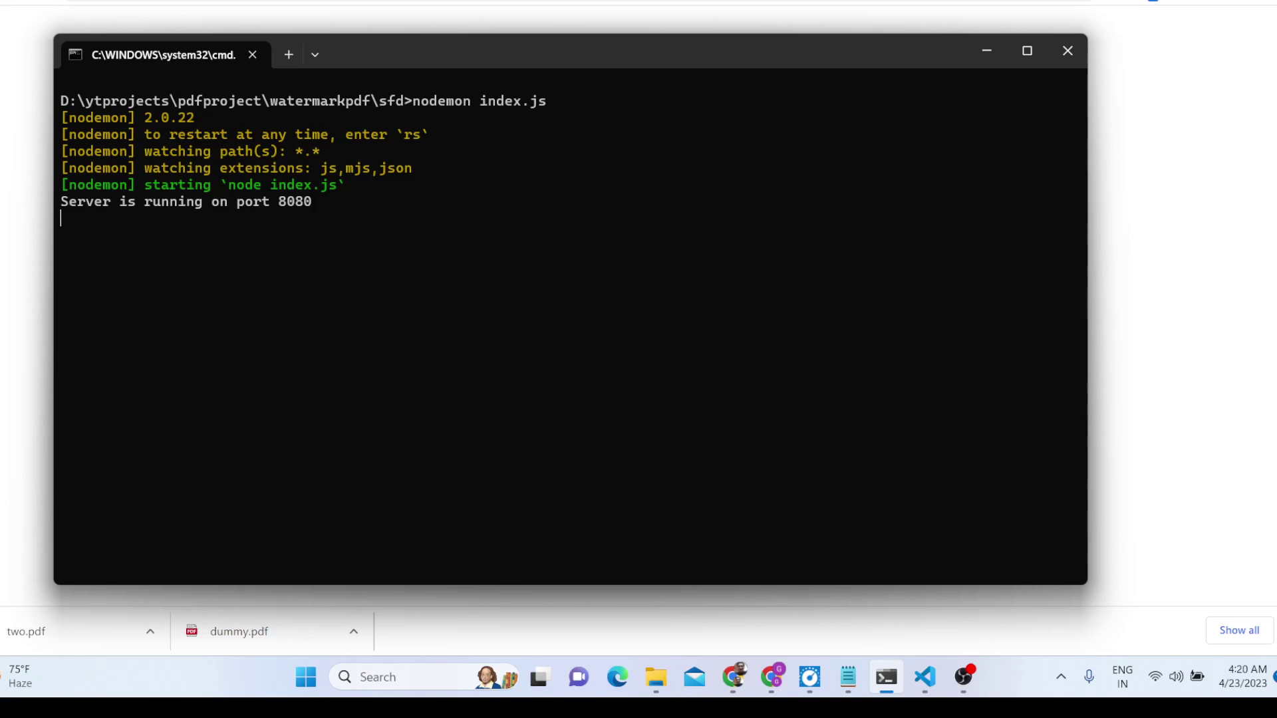
key(alt+Tab)
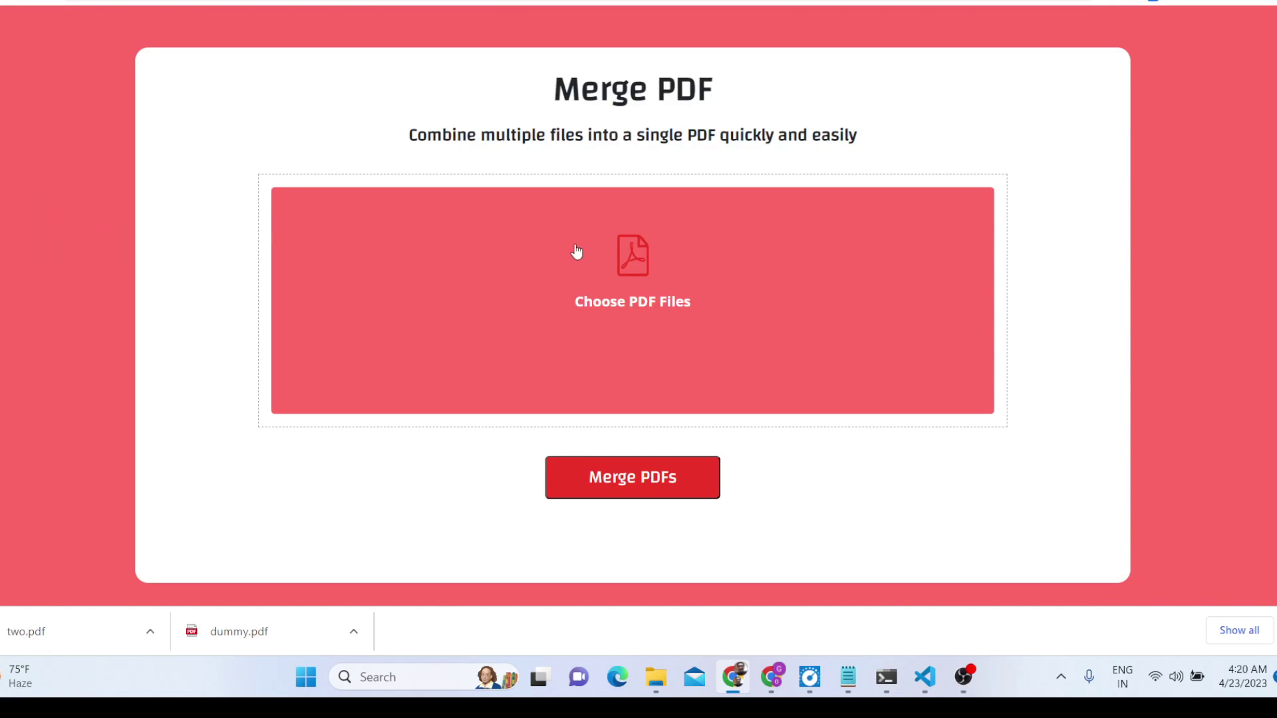
Add sample.pdf and two.pdf, then merge them into merged.pdf.
click(595, 305)
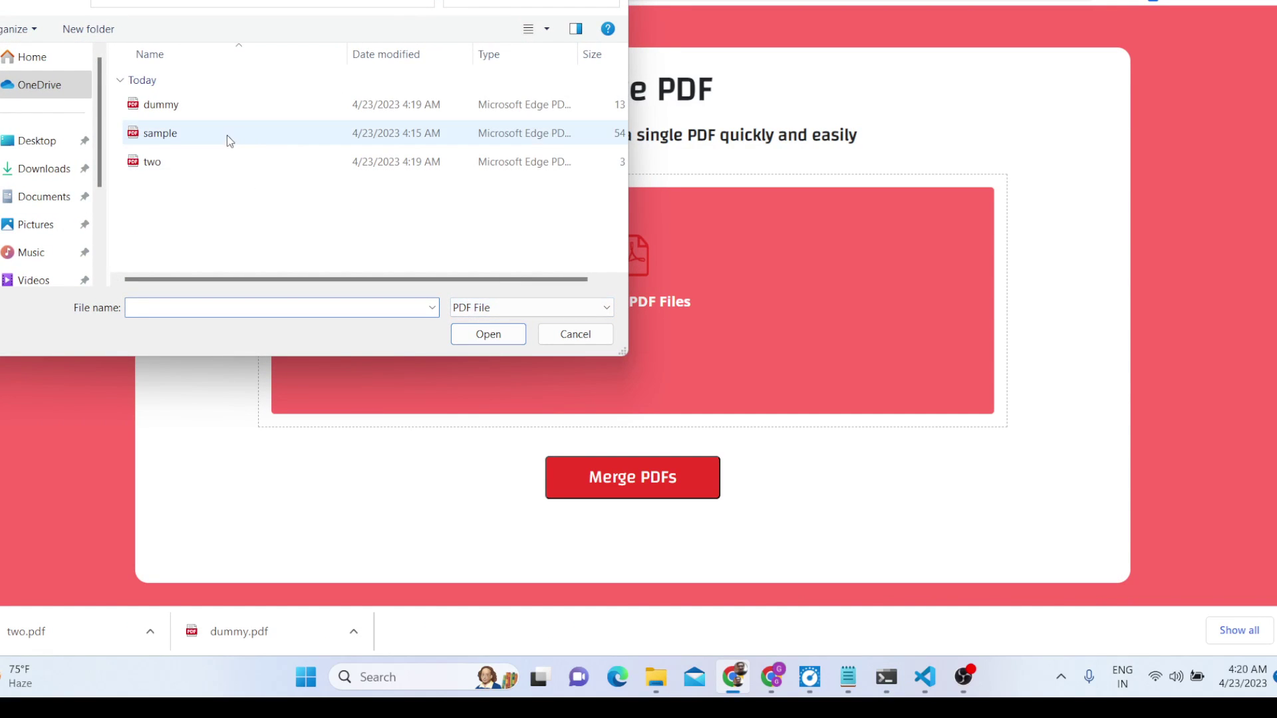
double_click(214, 134)
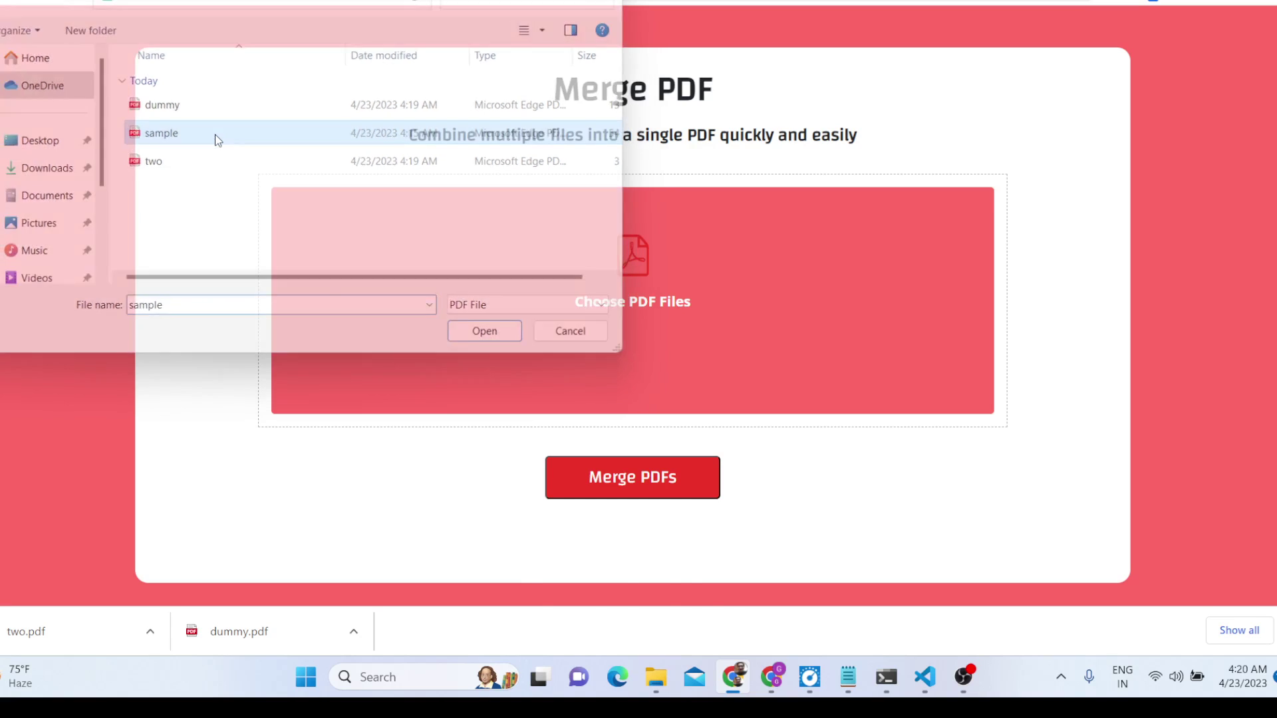
scroll(563, 303, down, 3)
click(649, 148)
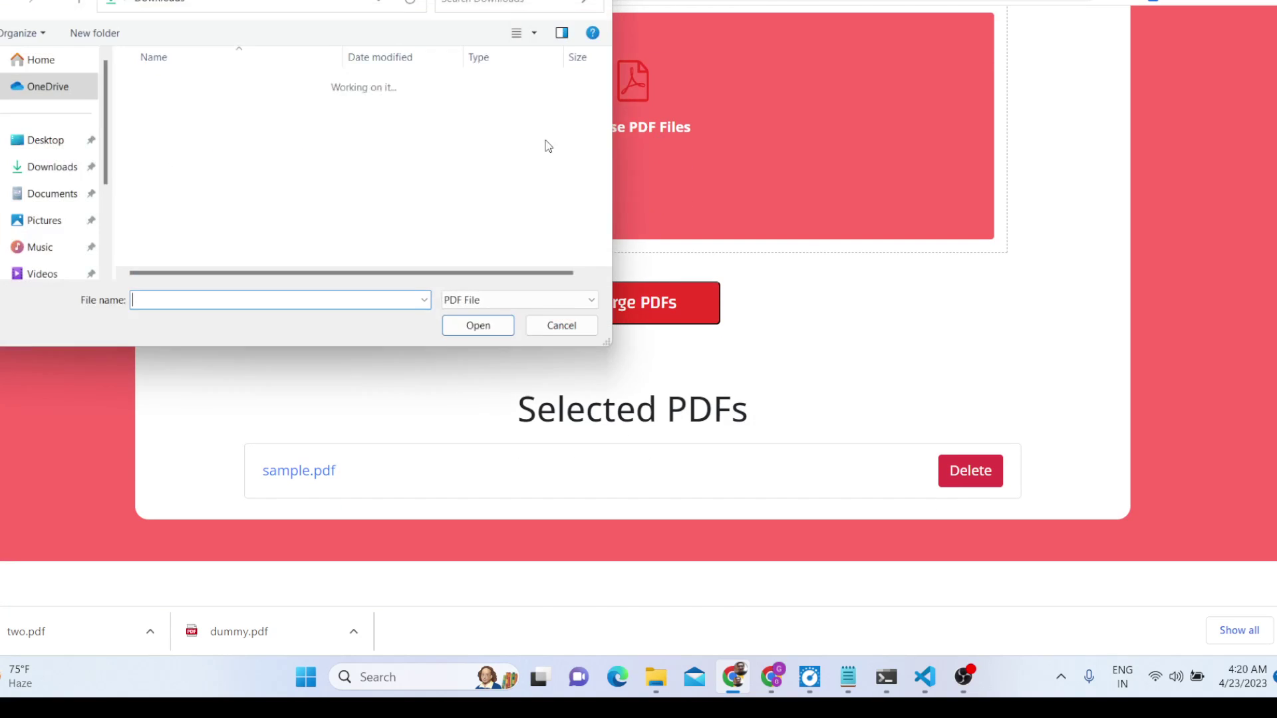
double_click(251, 173)
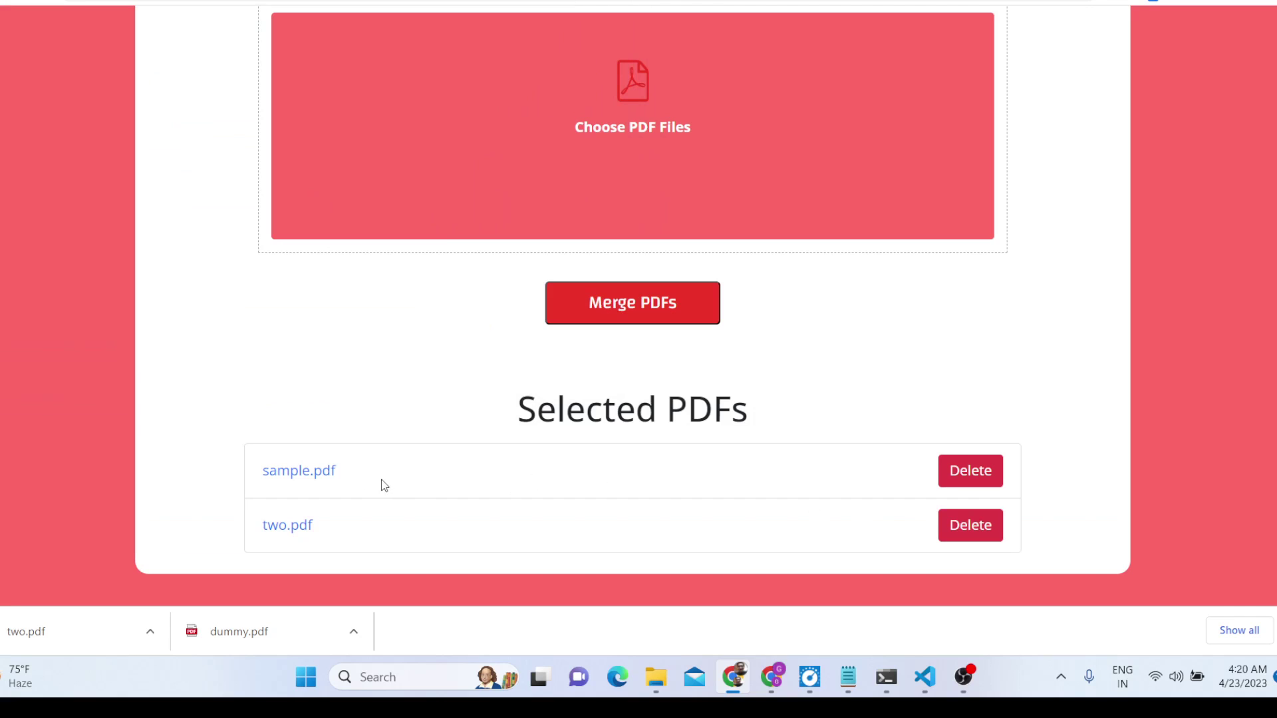
click(633, 303)
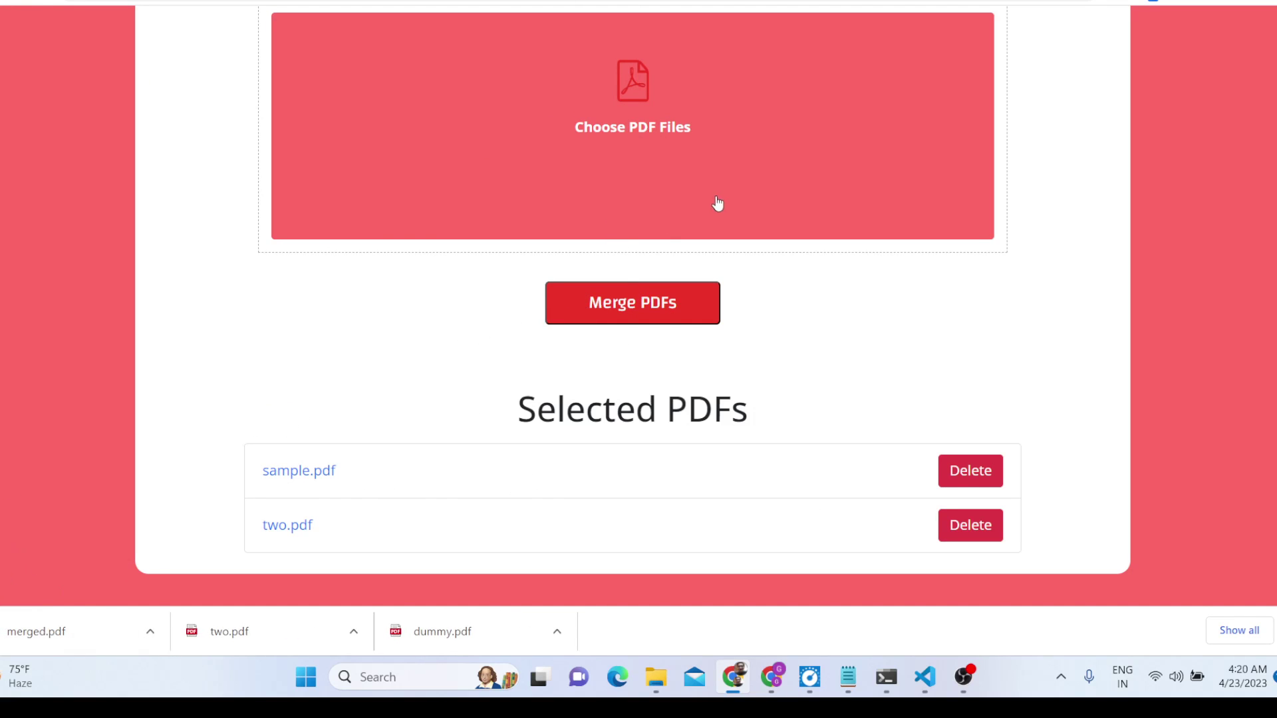
scroll(692, 168, up, 1)
scroll(692, 168, down, 2)
click(40, 631)
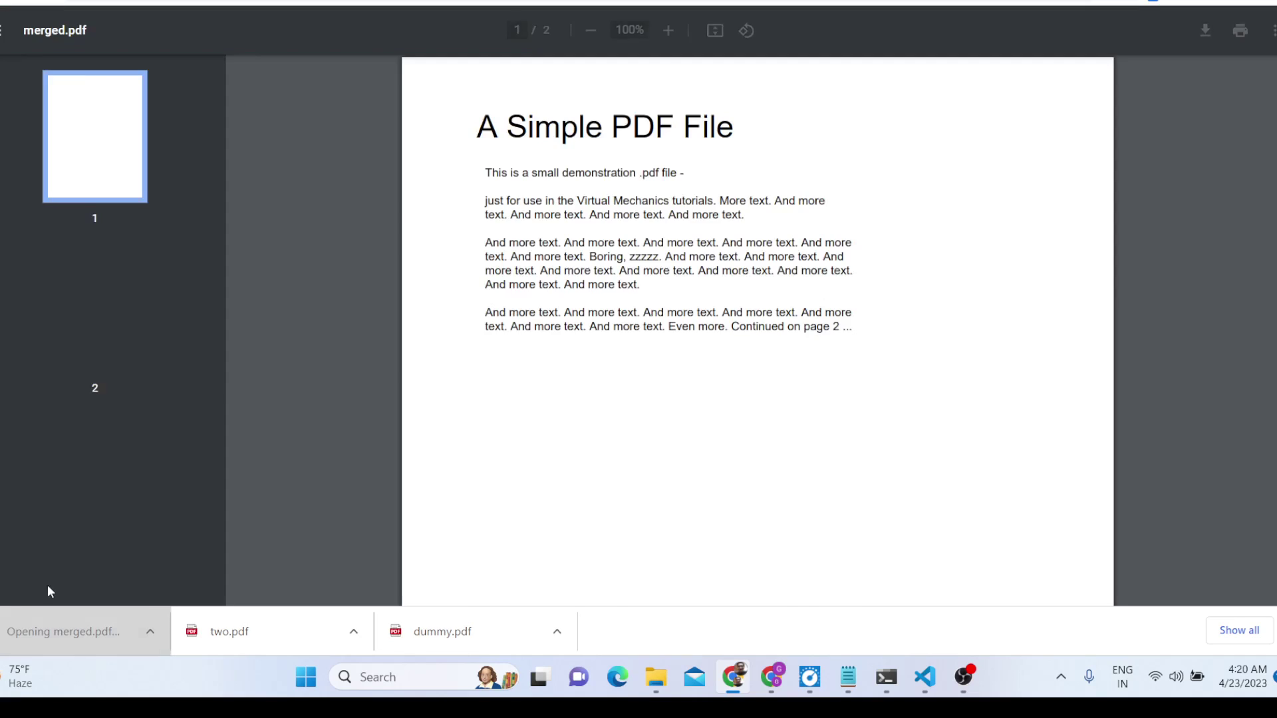
scroll(602, 189, down, 10)
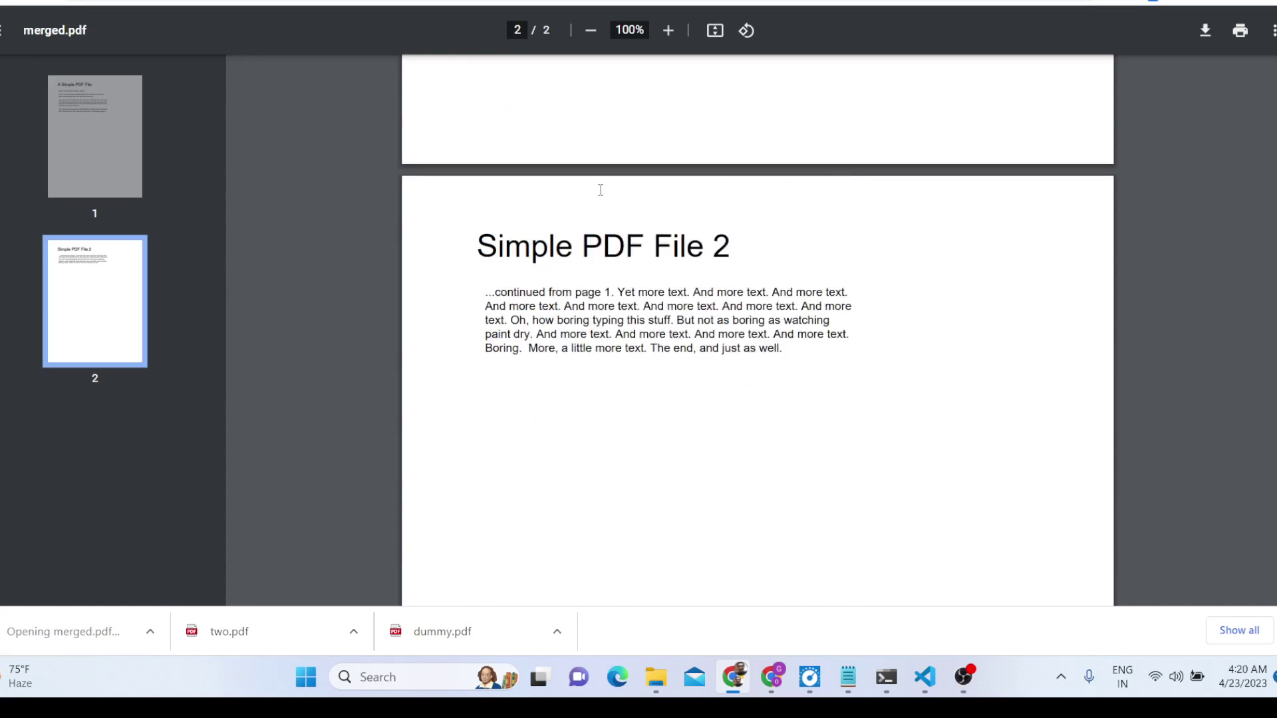
scroll(602, 189, up, 10)
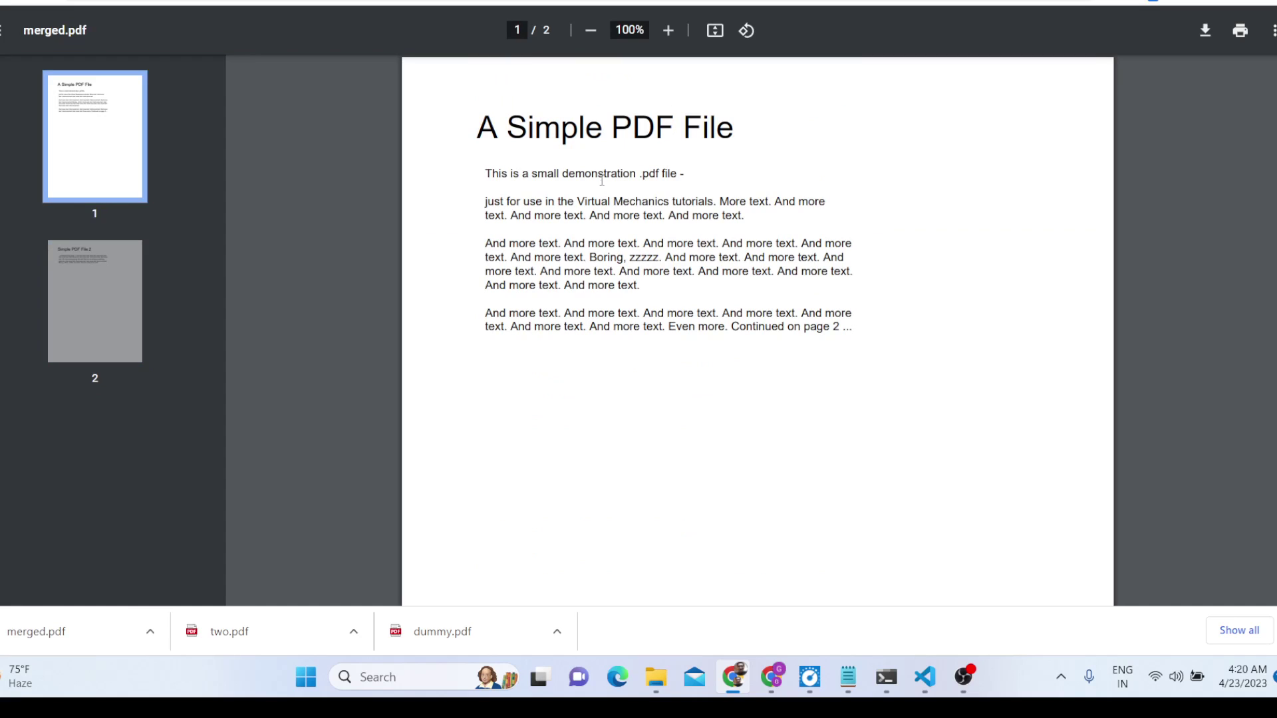
scroll(601, 170, down, 7)
scroll(601, 171, up, 10)
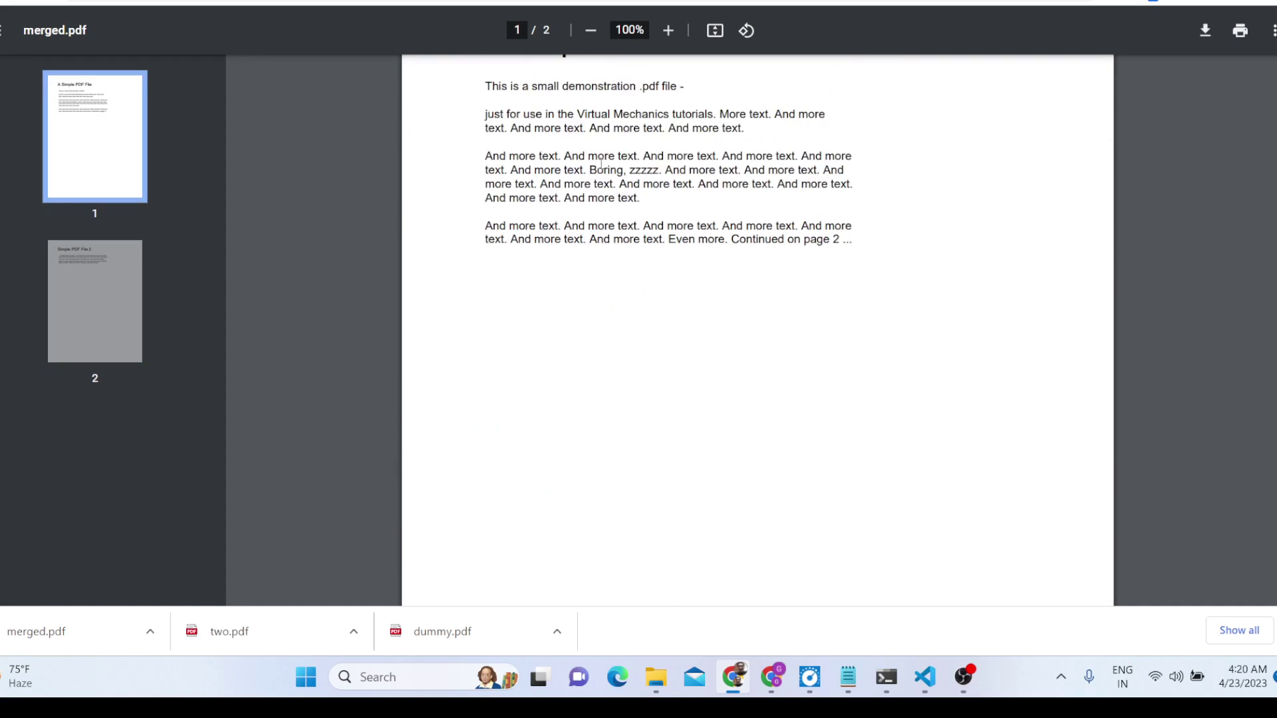
key(ctrl+w)
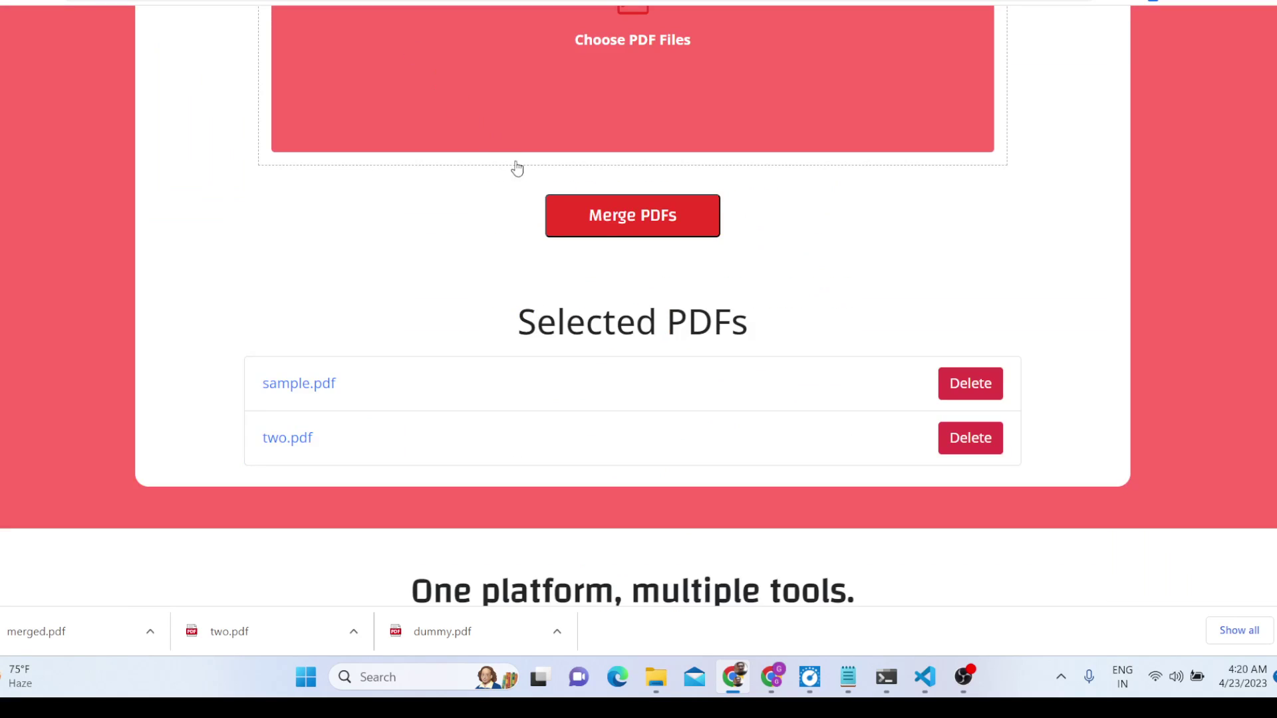
scroll(308, 422, up, 1)
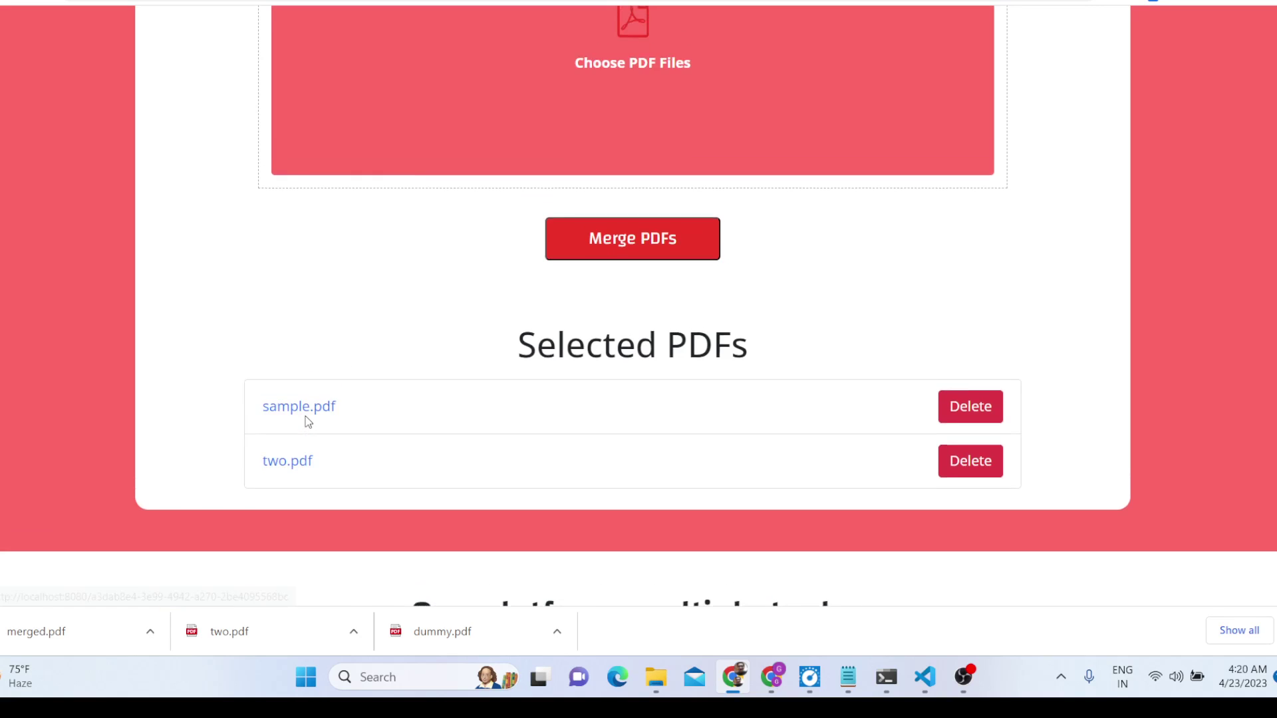
scroll(308, 421, up, 3)
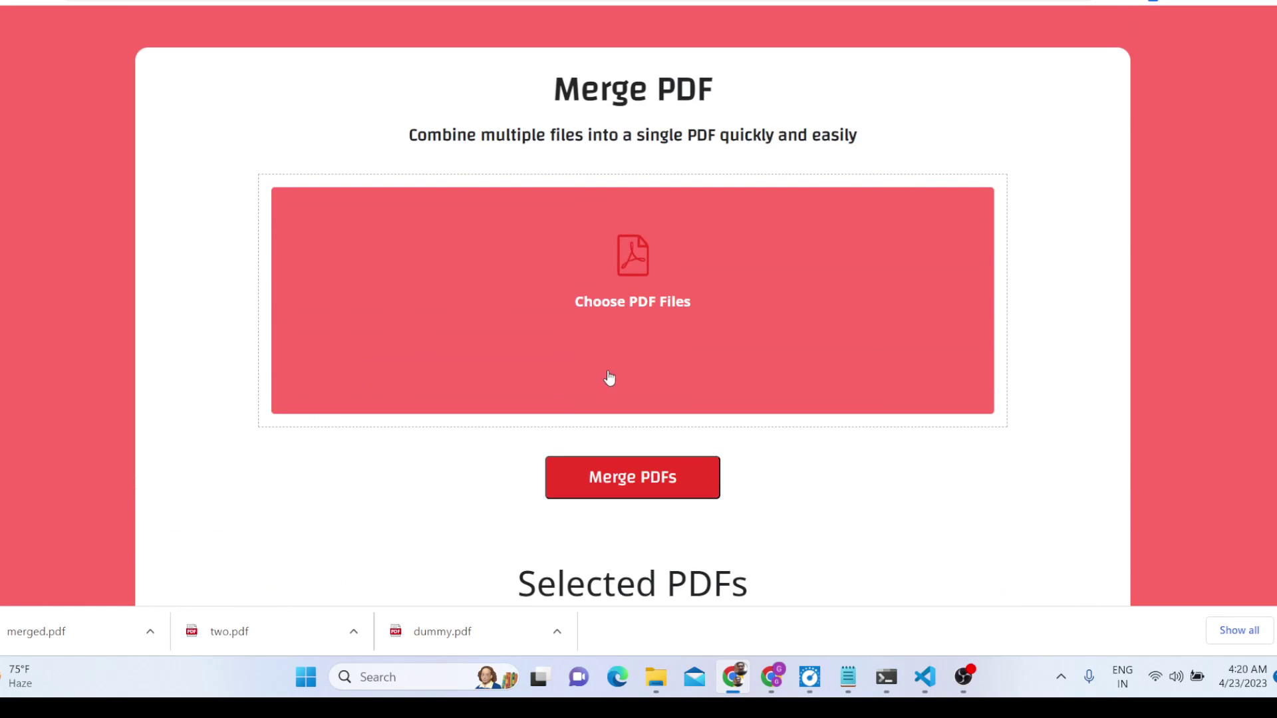
Select dummy, merged and sample in the picker and merge them.
click(630, 301)
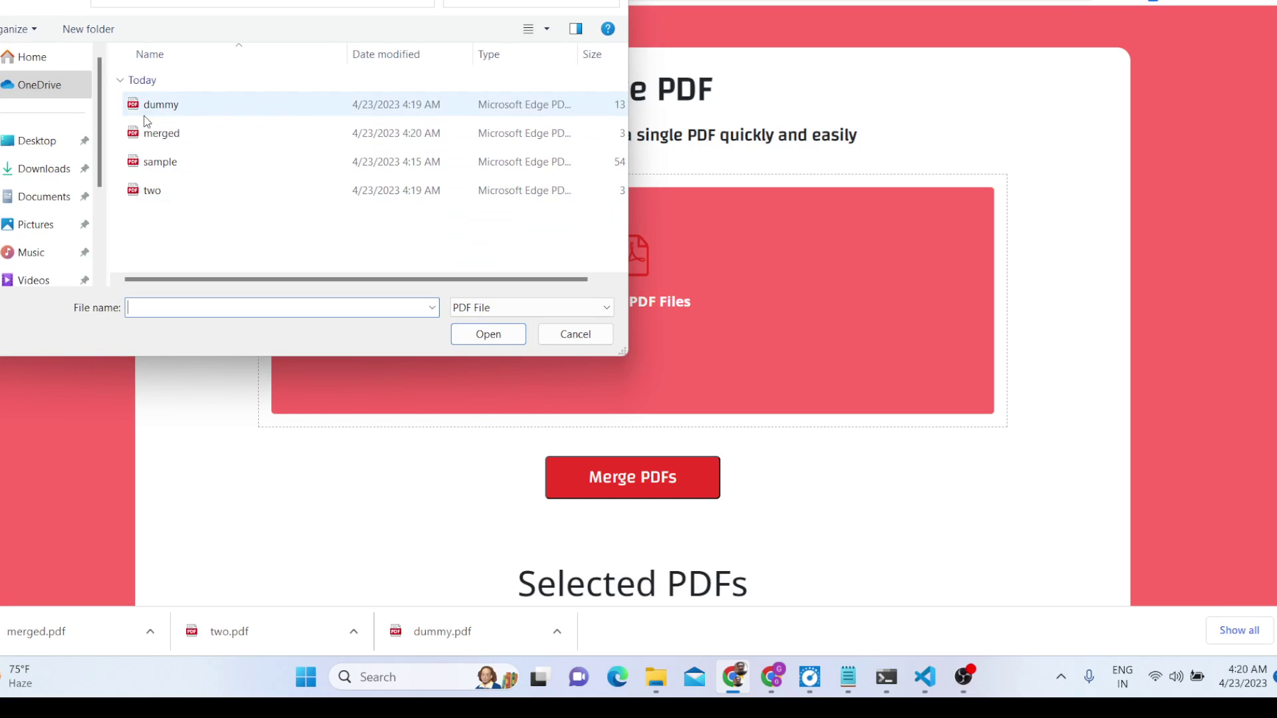
mouse_move(374, 279)
mouse_down()
mouse_move(493, 285)
mouse_move(362, 278)
mouse_up()
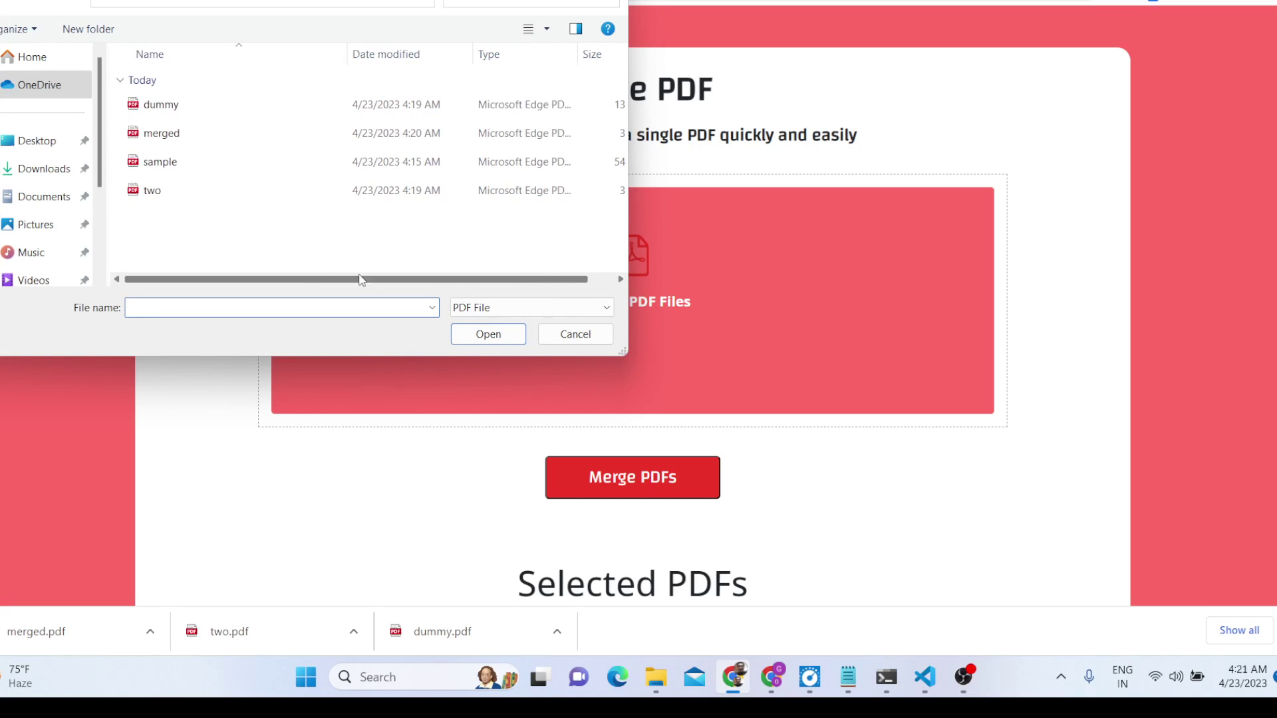
click(171, 132)
ctrl+click(178, 162)
click(169, 106)
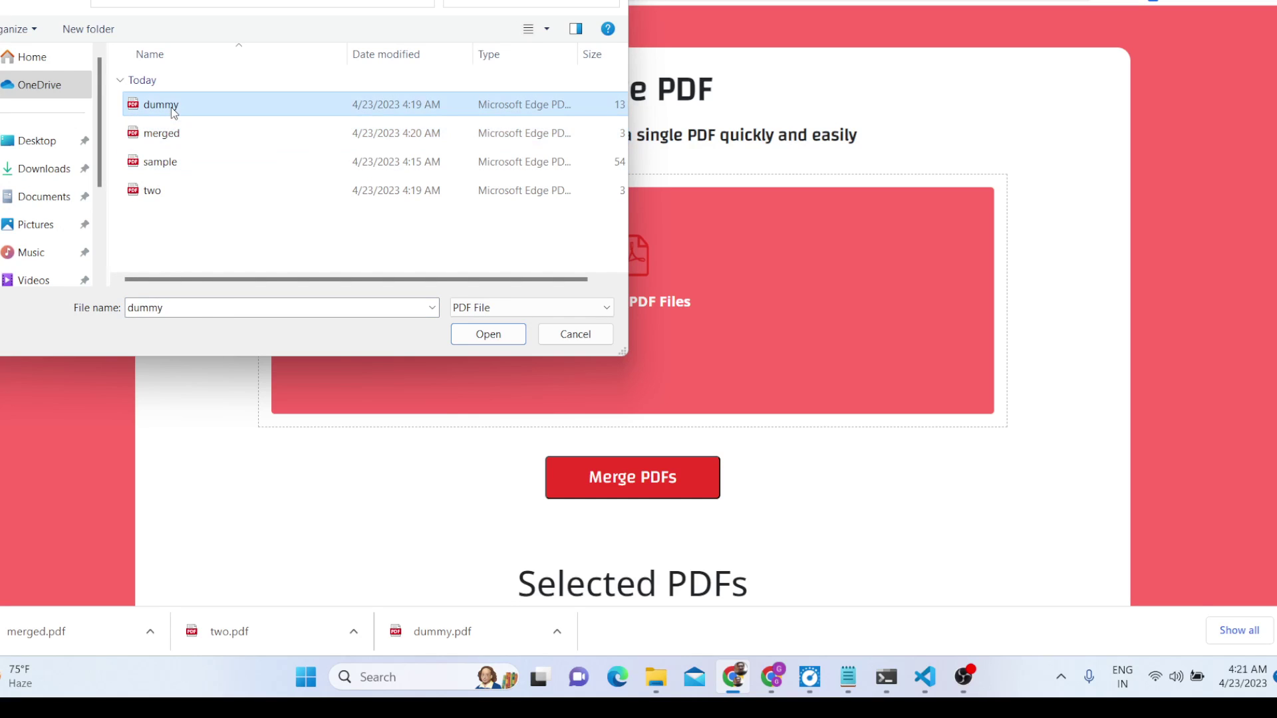
ctrl+click(168, 133)
ctrl+click(167, 162)
key(Return)
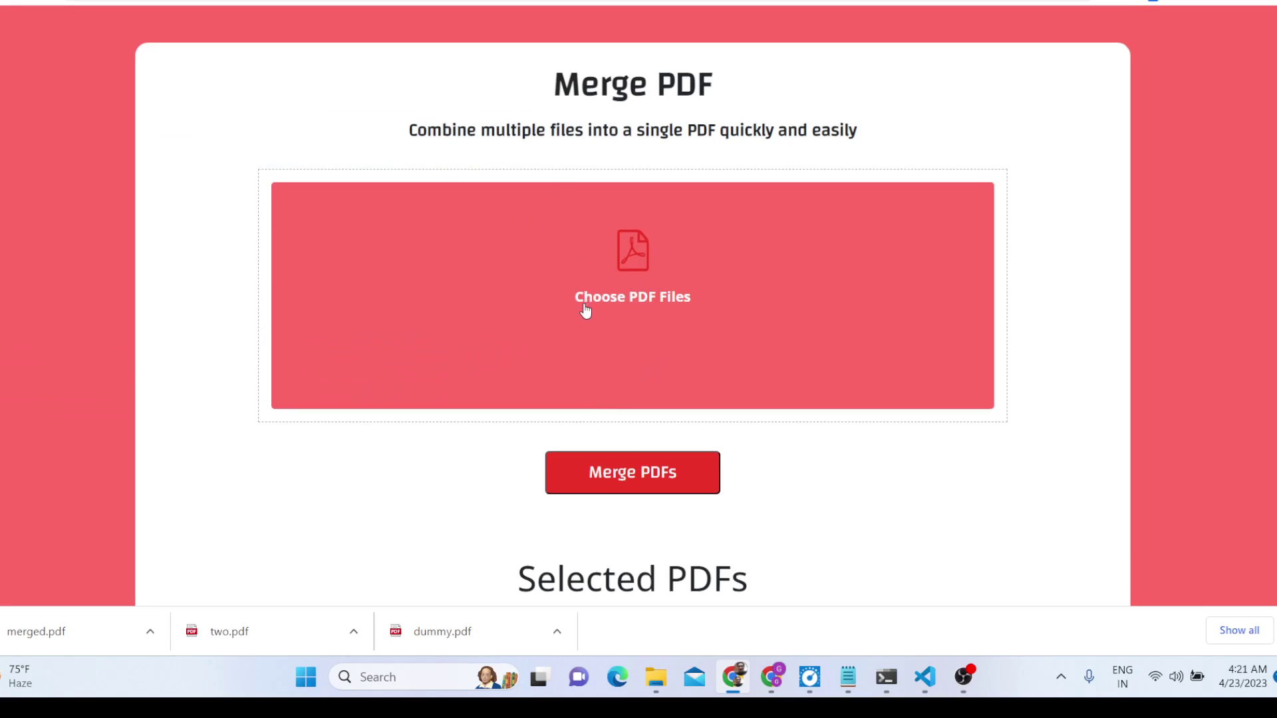
scroll(584, 312, down, 5)
scroll(679, 278, up, 4)
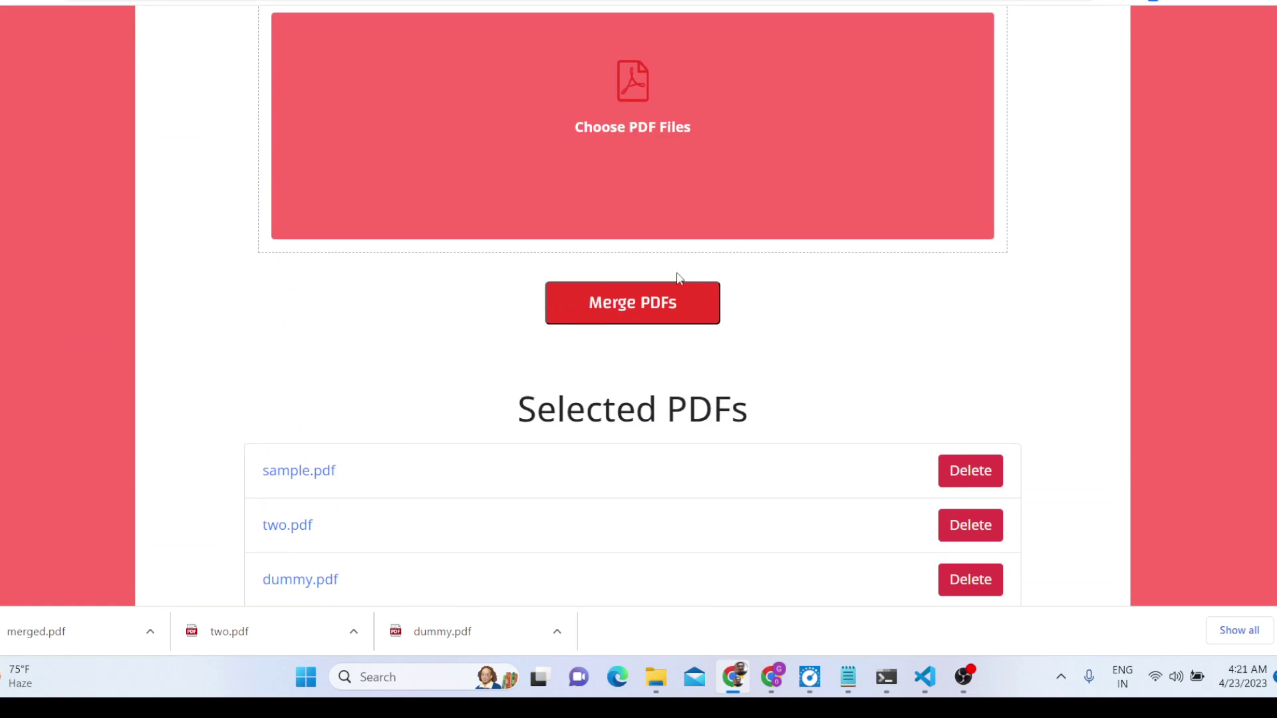
click(636, 295)
Page through the 13-page merged (1).pdf, then return to the toolkit's tools list.
click(63, 630)
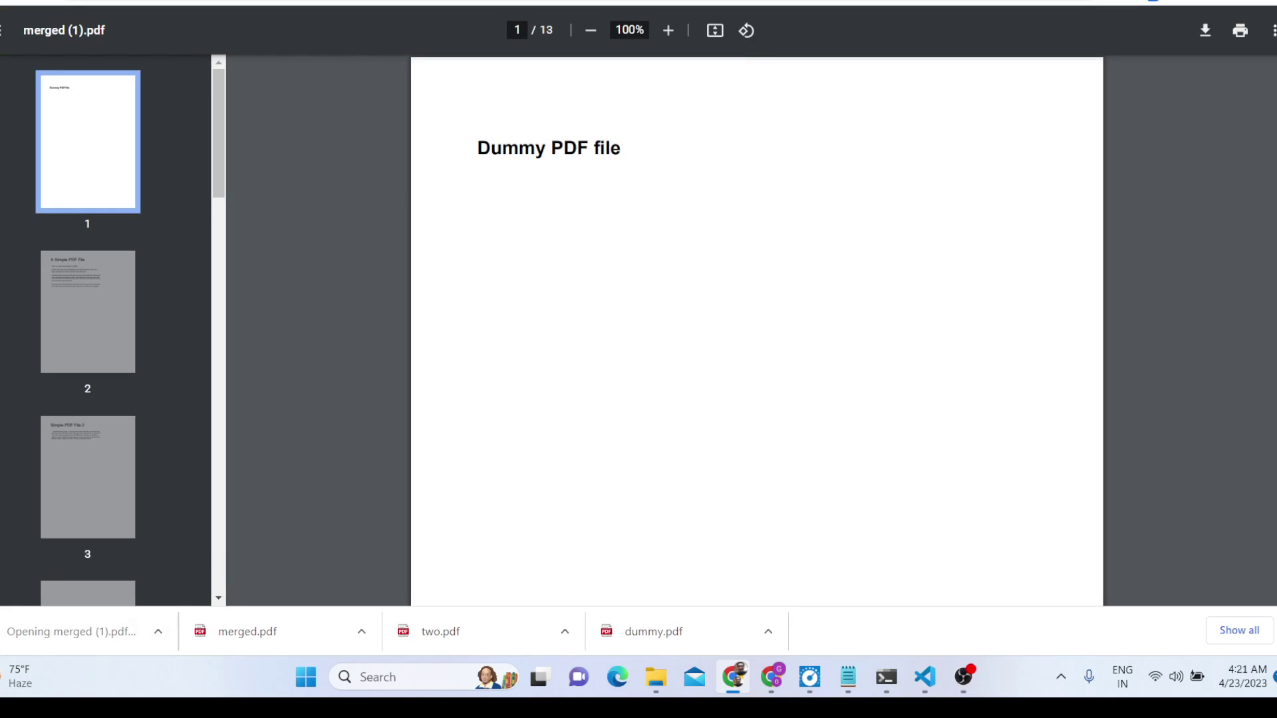
scroll(757, 330, down, 20)
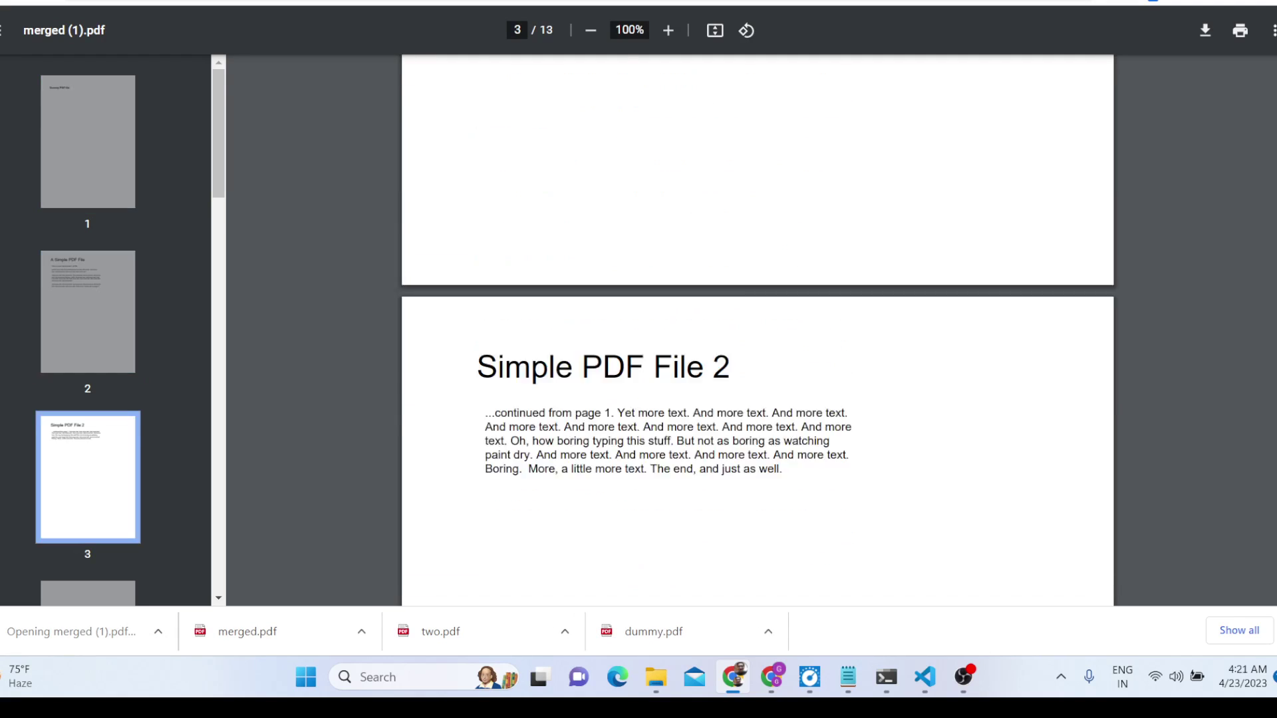
scroll(757, 330, down, 20)
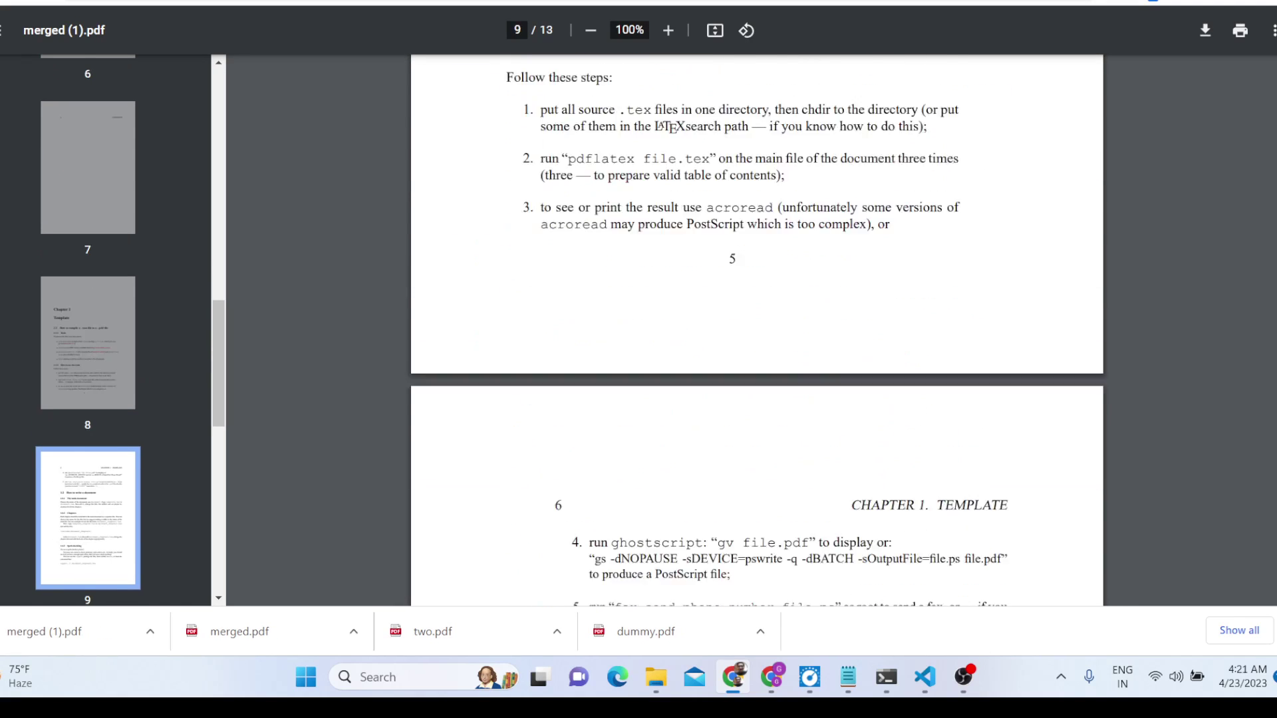
scroll(757, 330, down, 5)
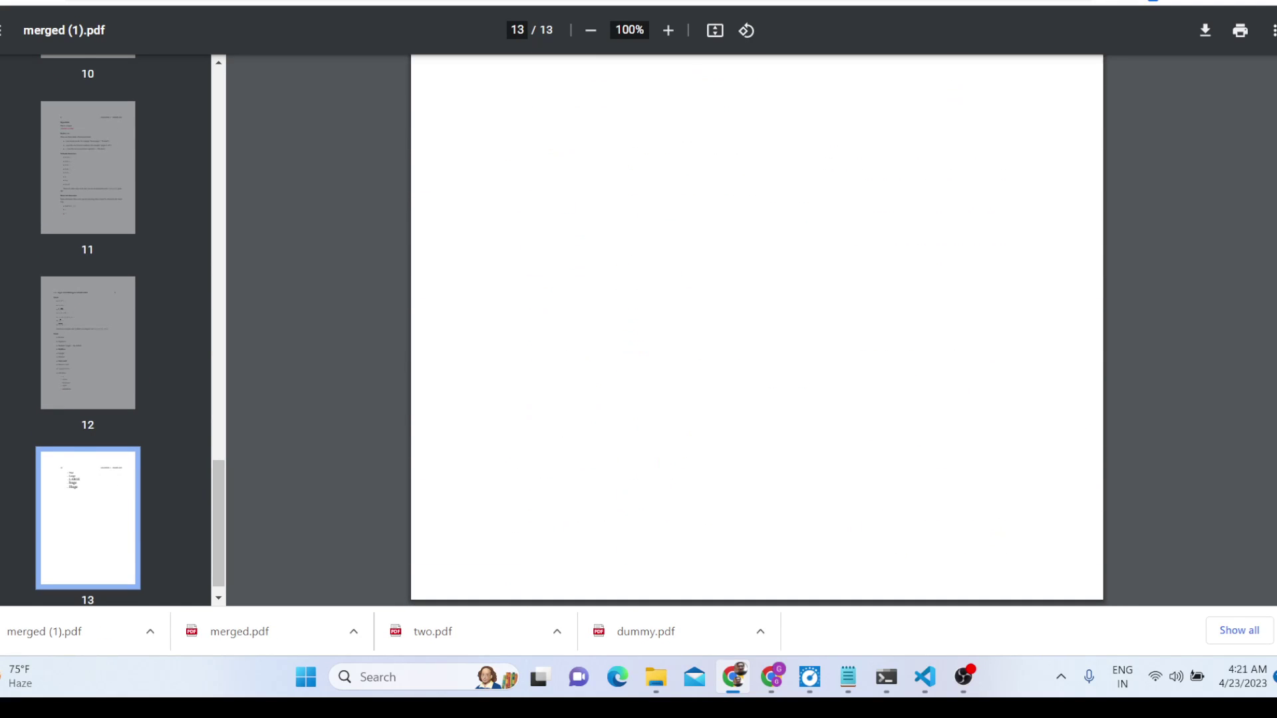
key(Home)
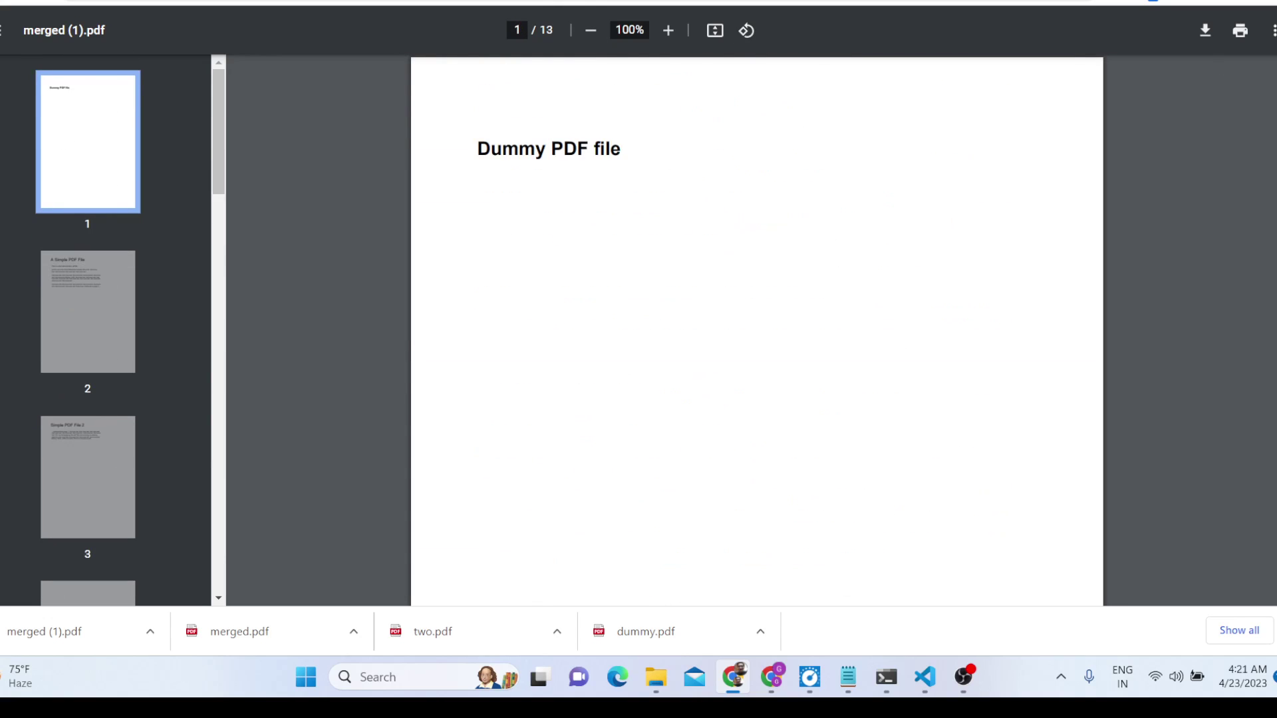
key(ctrl+w)
scroll(568, 327, down, 9)
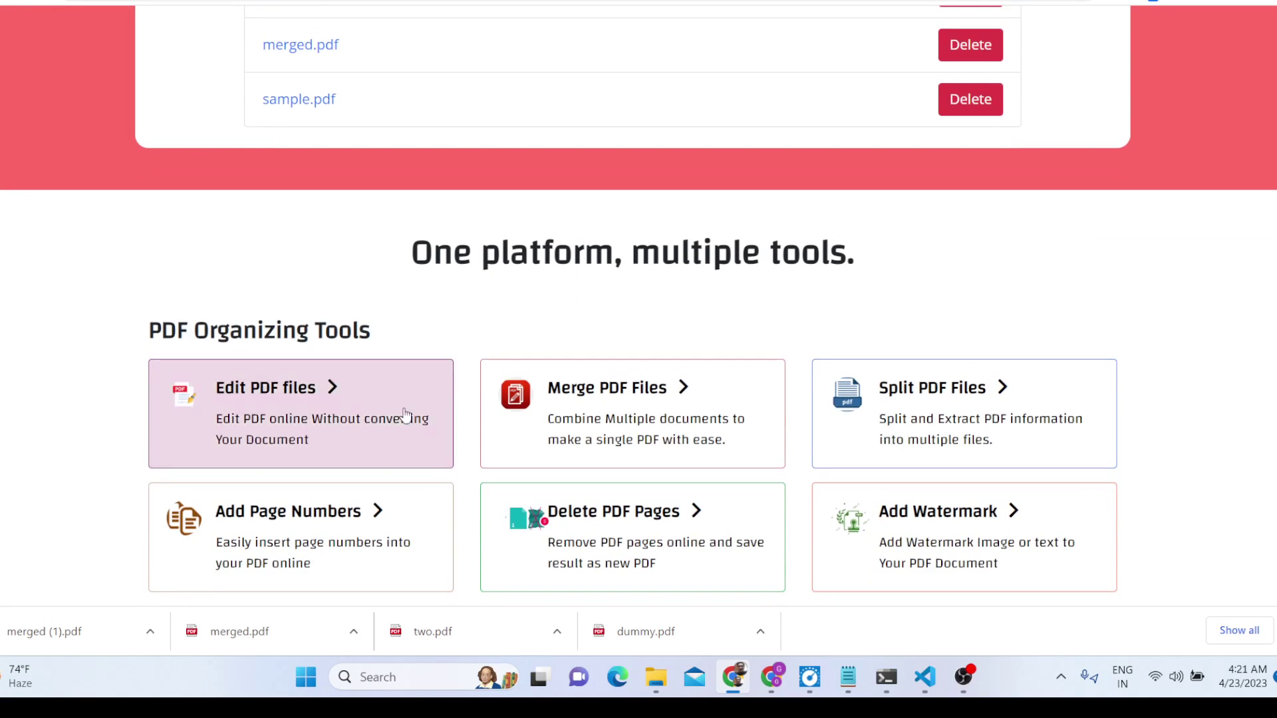
Load dummy.pdf into the Edit PDF tool and open it in the editor.
click(405, 415)
scroll(572, 202, down, 2)
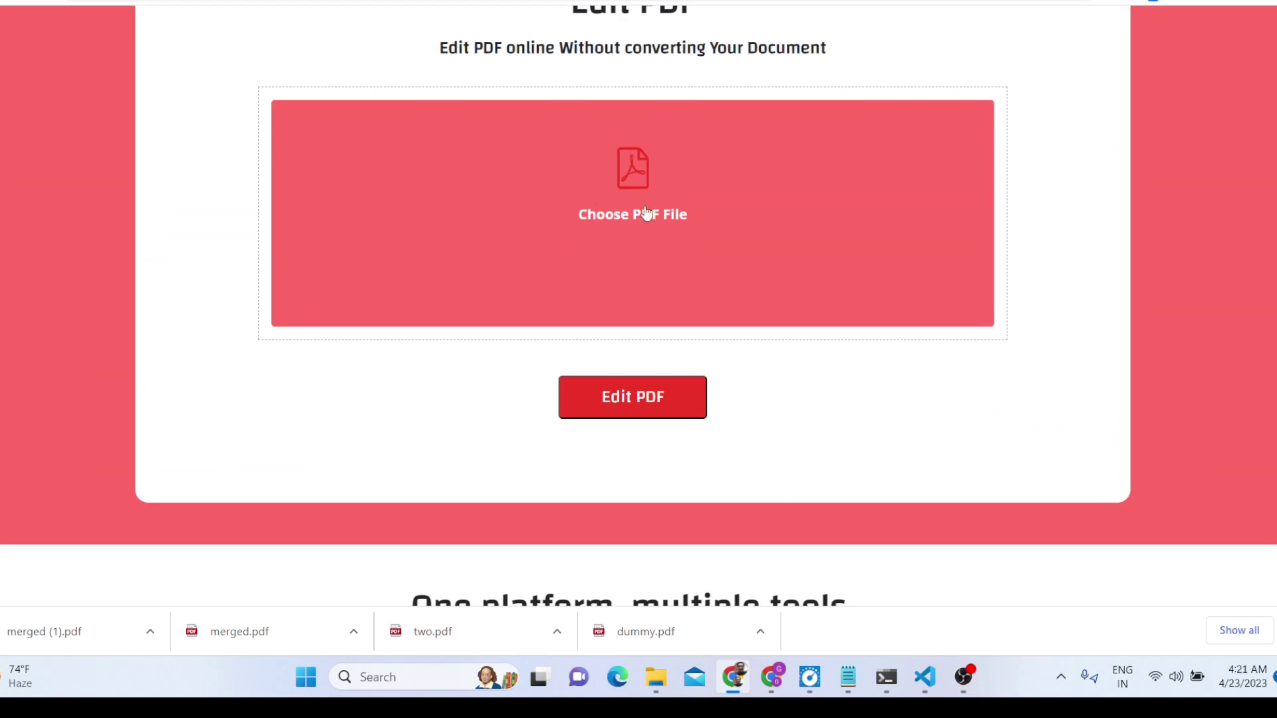
click(646, 212)
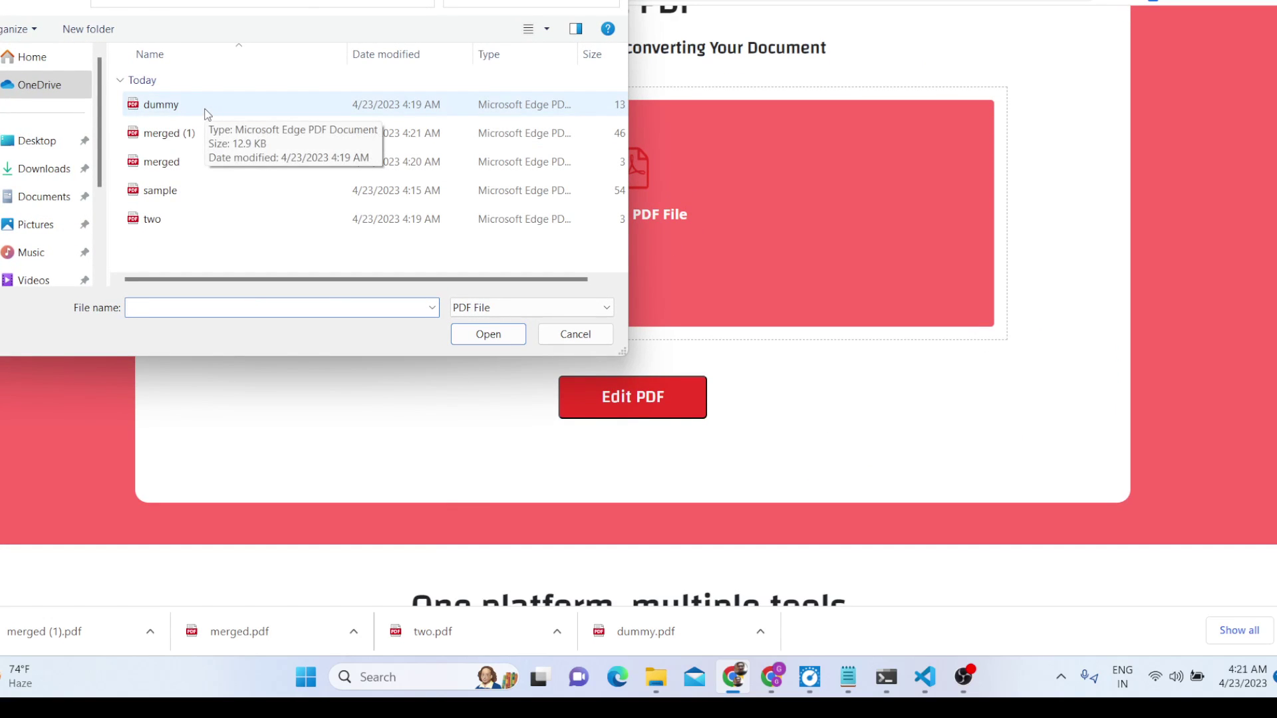
double_click(205, 110)
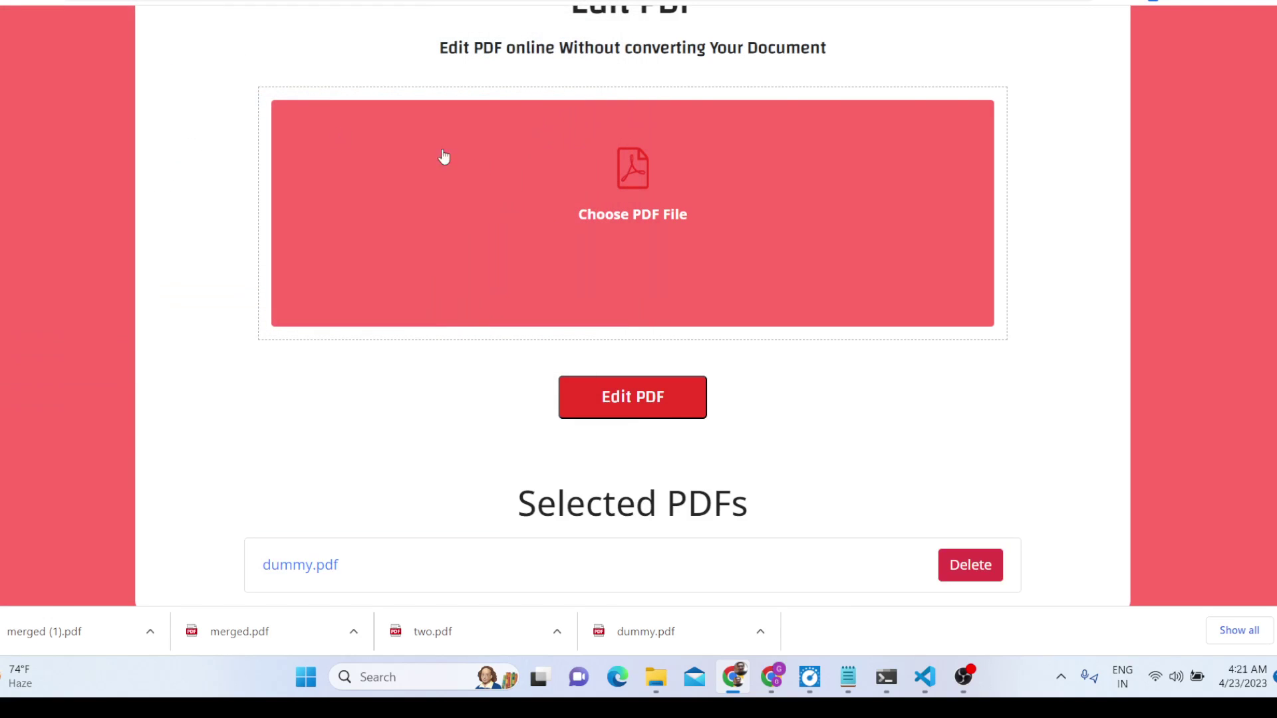
scroll(630, 288, down, 3)
scroll(573, 219, up, 3)
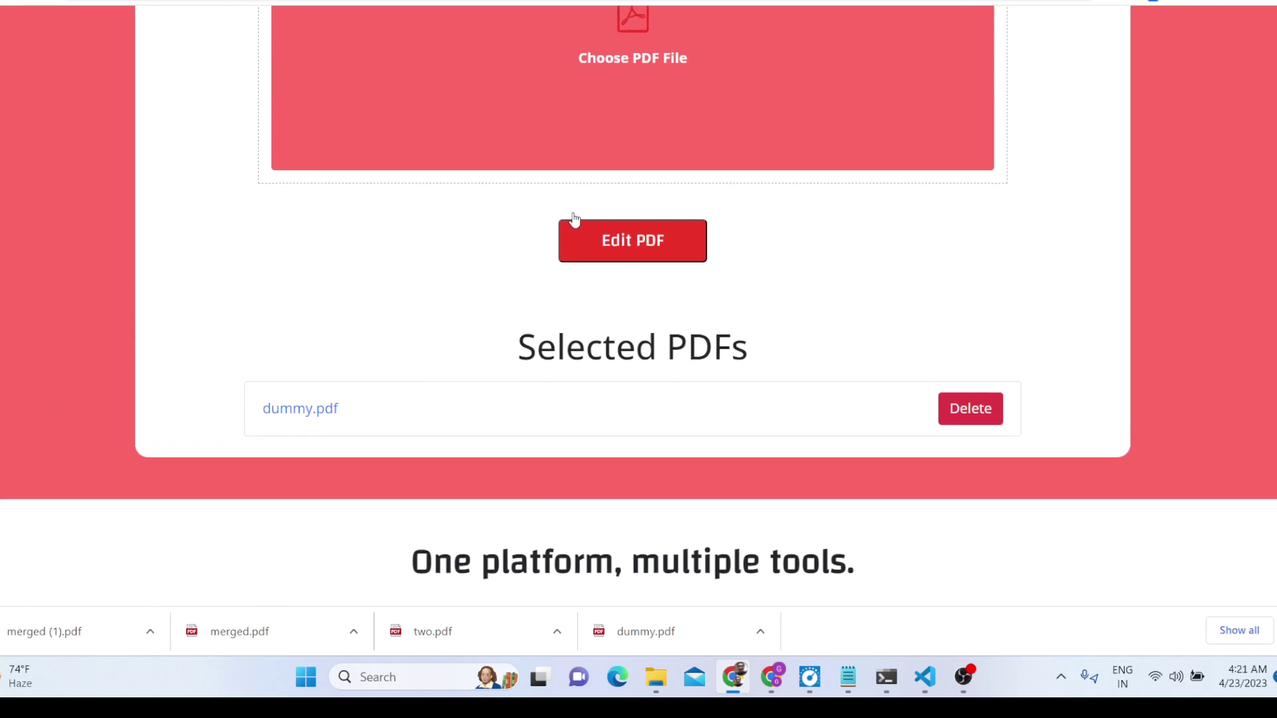
click(592, 396)
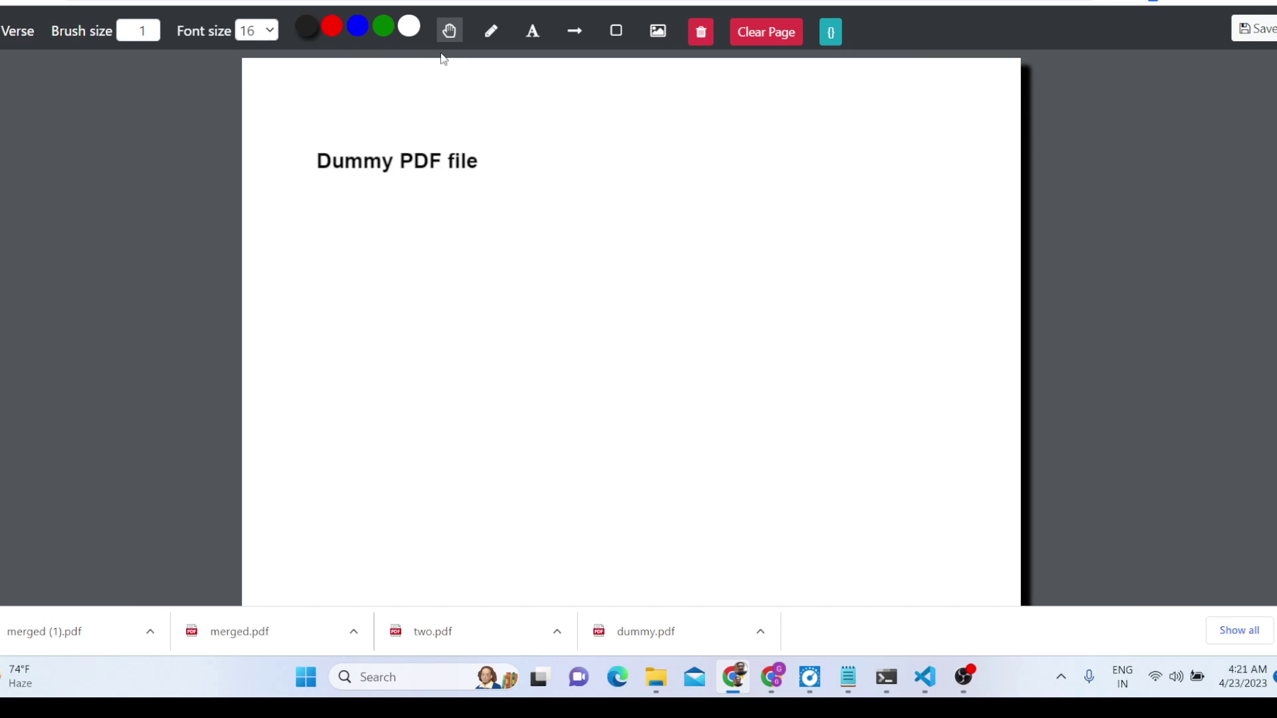
Draw freehand loops on the page in black, red, blue and green.
click(494, 41)
mouse_move(386, 114)
mouse_down()
mouse_move(376, 197)
mouse_move(564, 222)
mouse_move(687, 203)
mouse_move(687, 411)
mouse_move(402, 208)
mouse_move(376, 219)
mouse_move(667, 186)
mouse_move(664, 327)
mouse_move(471, 603)
mouse_move(185, 481)
mouse_up()
click(332, 26)
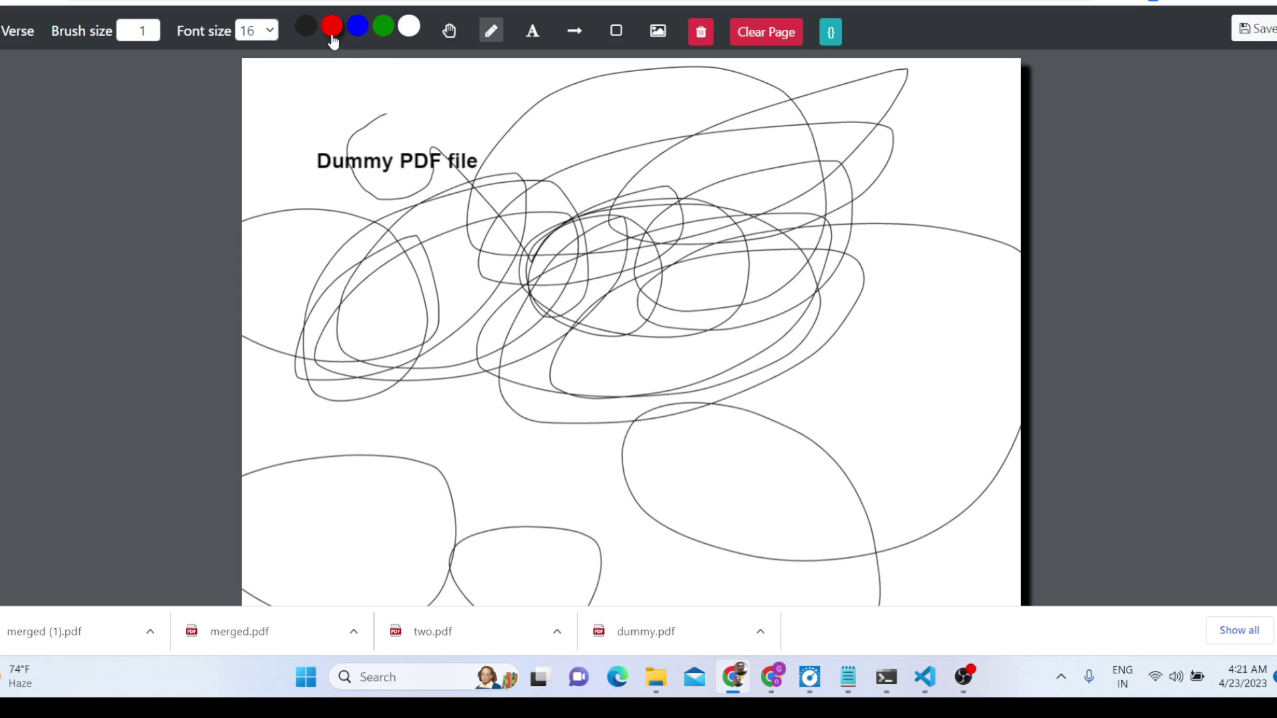
mouse_move(339, 78)
mouse_down()
mouse_move(470, 89)
mouse_move(918, 174)
mouse_move(585, 286)
mouse_up()
drag(626, 397, 381, 320)
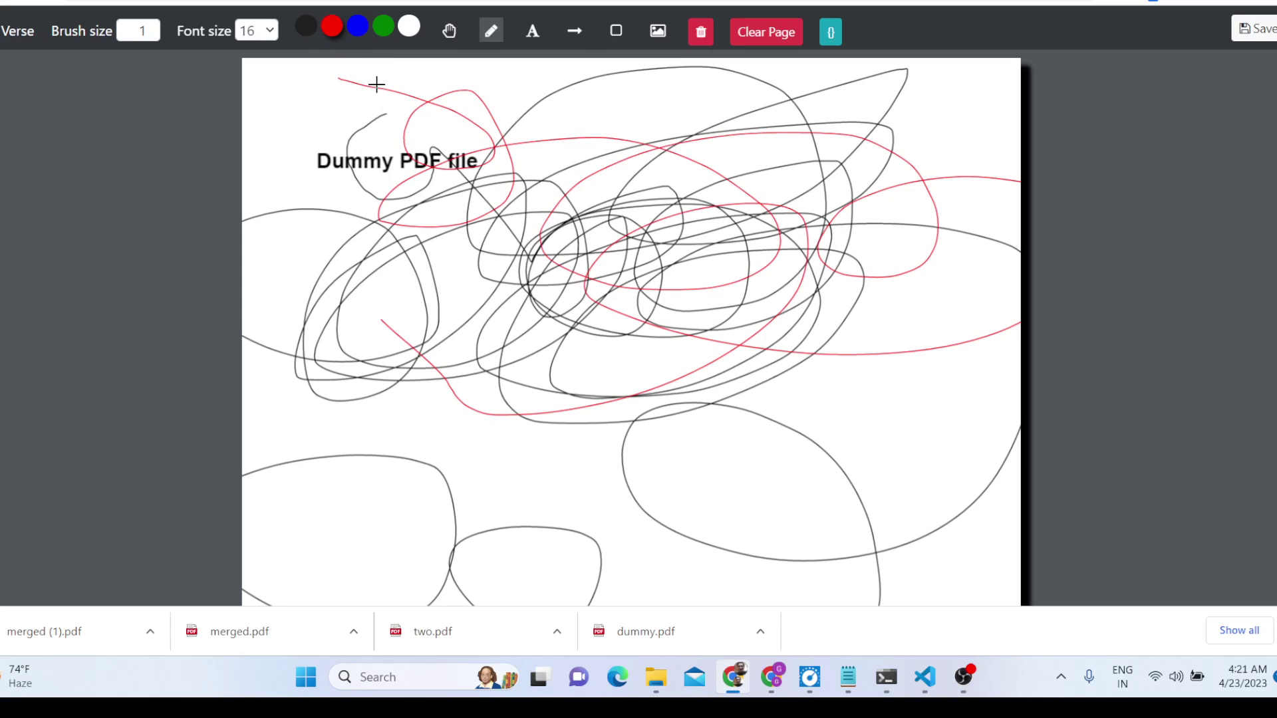
click(359, 31)
mouse_move(433, 103)
mouse_down()
mouse_move(257, 262)
mouse_move(290, 104)
mouse_up()
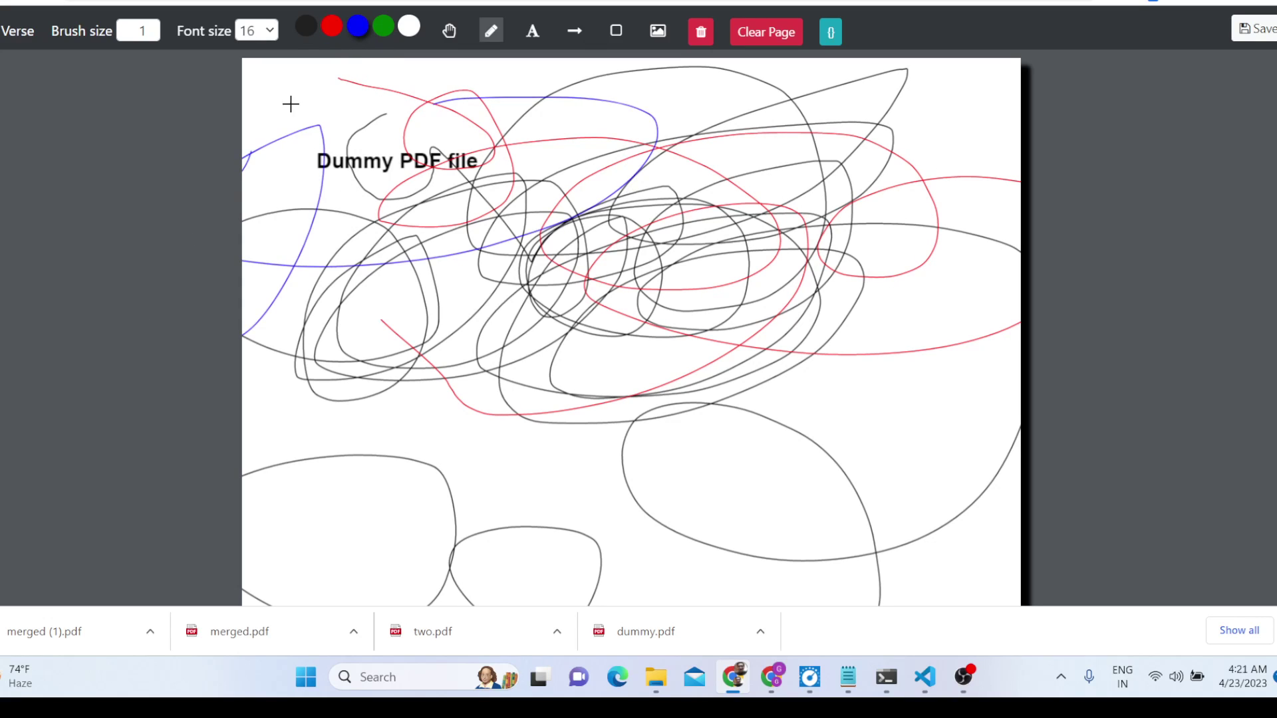
click(383, 27)
drag(312, 208, 528, 126)
Set font size 64 and brush size 46, then paint thick red strokes.
click(269, 30)
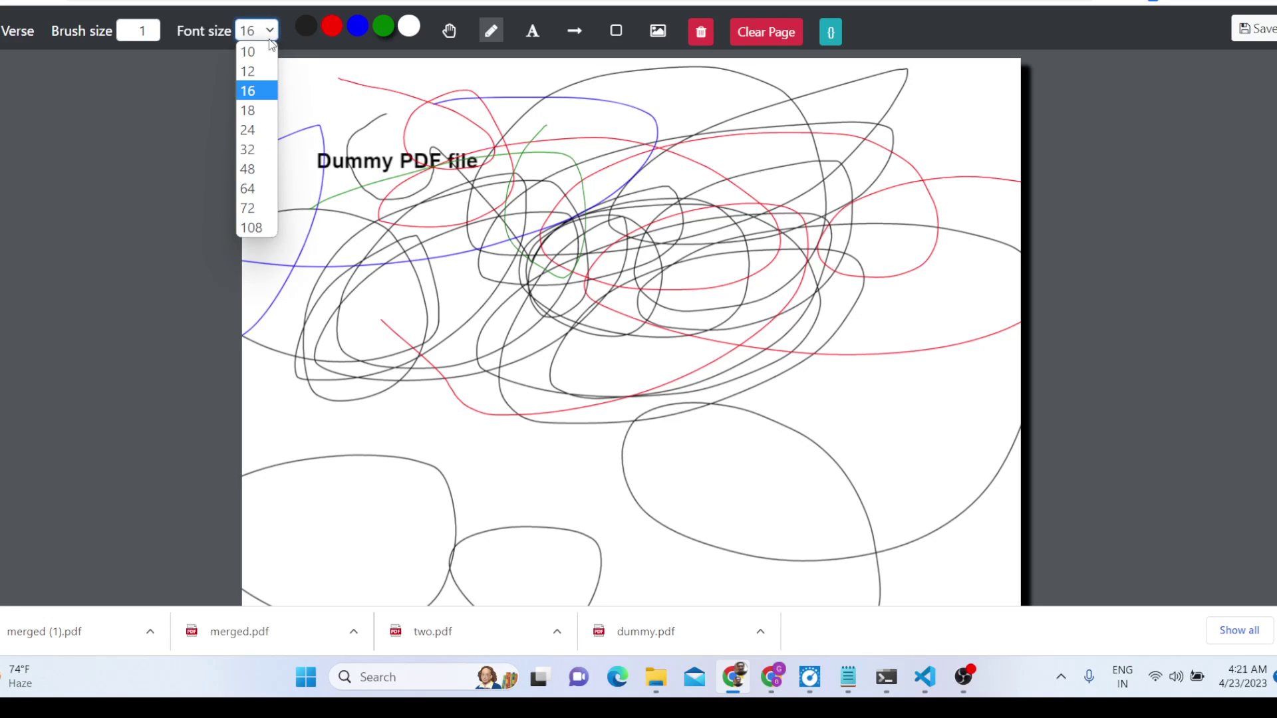
click(263, 187)
mouse_move(330, 264)
mouse_down()
mouse_move(395, 252)
mouse_move(461, 291)
mouse_up()
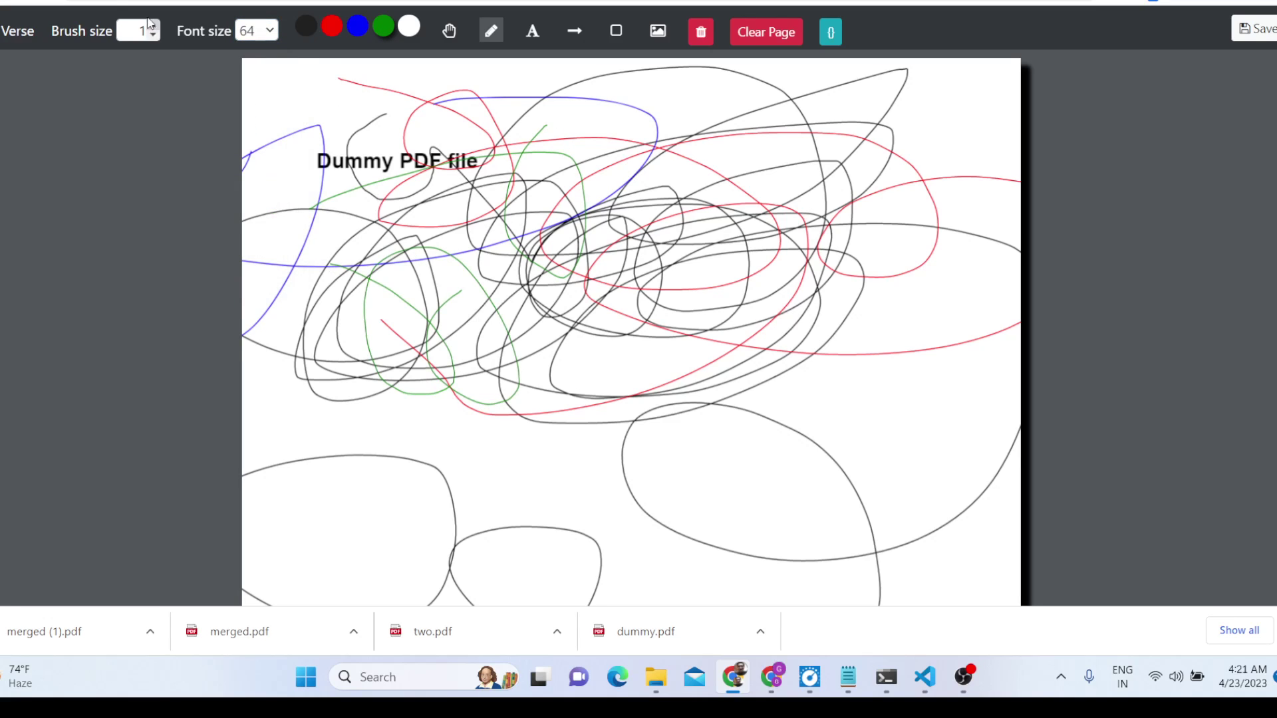
click(141, 30)
click(319, 103)
click(331, 26)
mouse_move(376, 84)
mouse_down()
mouse_move(442, 139)
mouse_move(472, 276)
mouse_move(585, 242)
mouse_up()
mouse_move(605, 179)
mouse_down()
mouse_move(878, 271)
mouse_move(884, 200)
mouse_move(864, 199)
mouse_up()
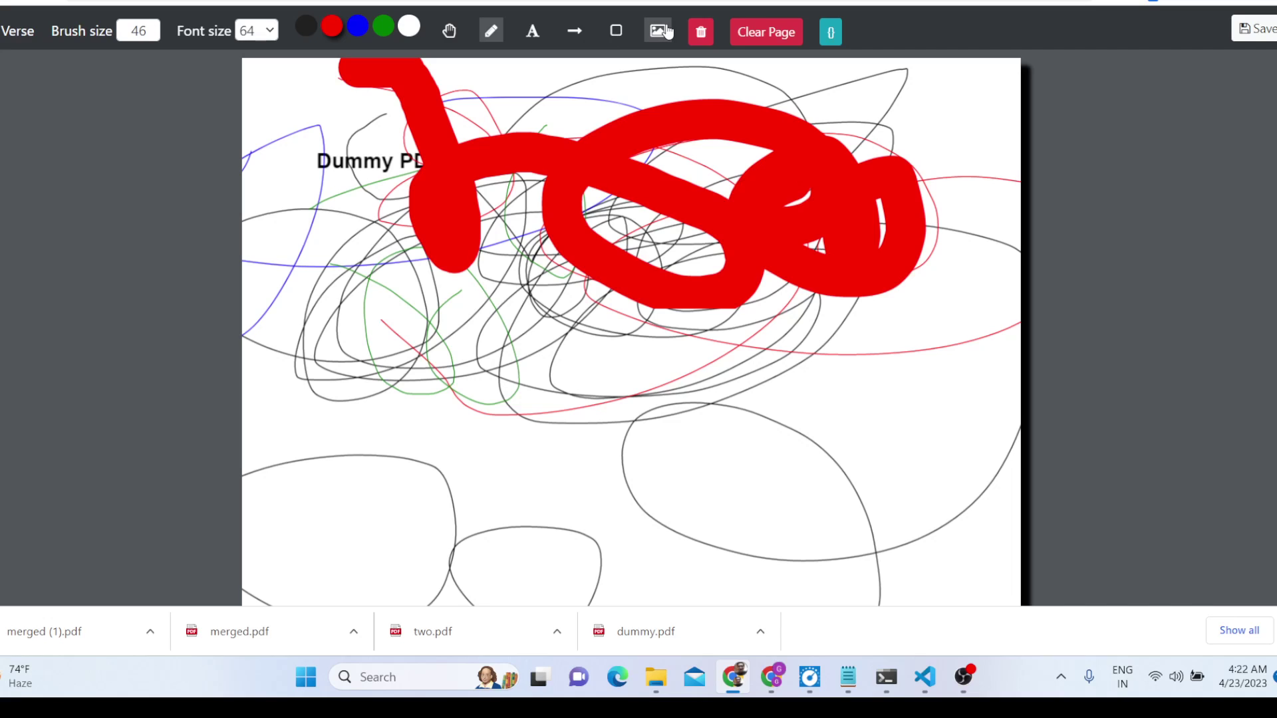
click(658, 31)
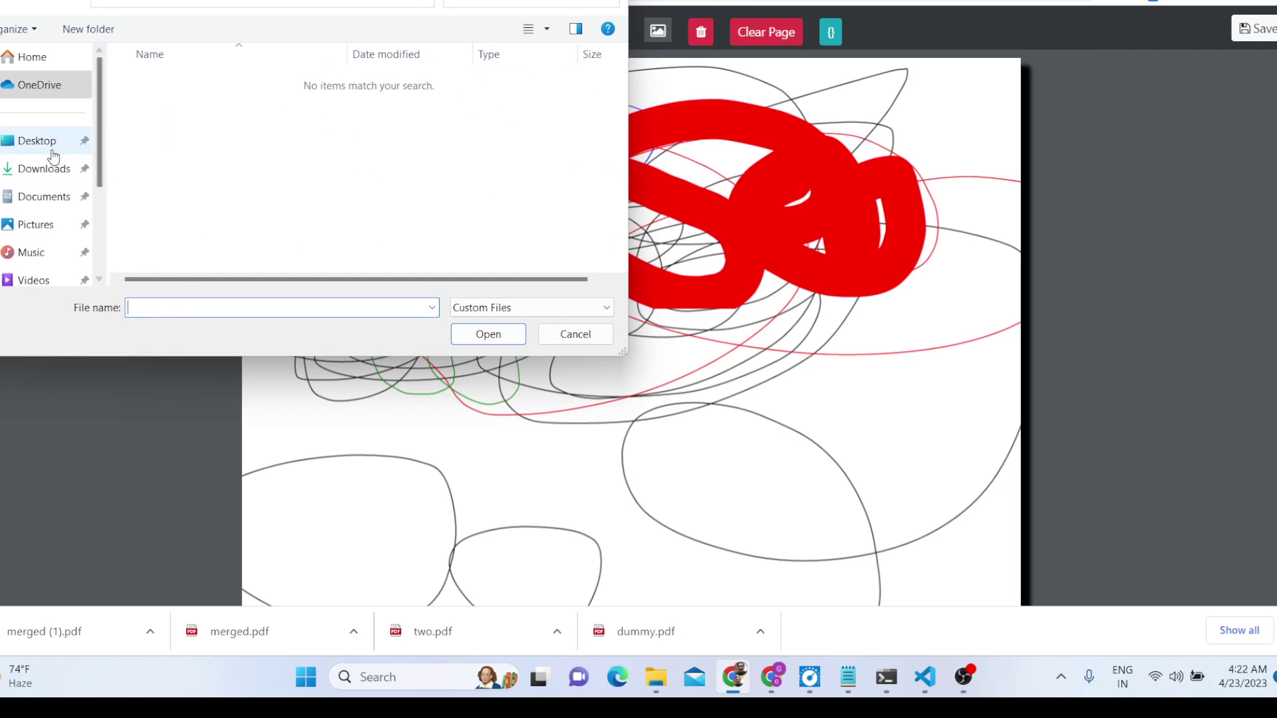
click(44, 168)
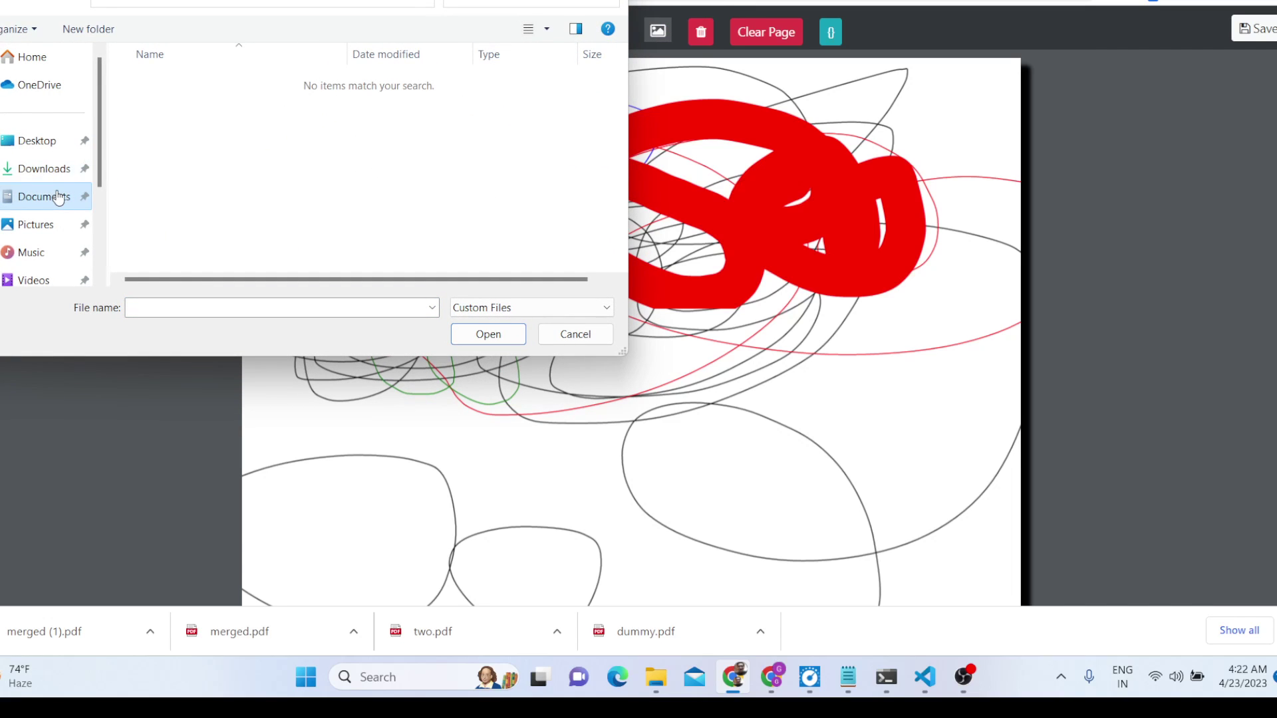
click(57, 194)
click(48, 223)
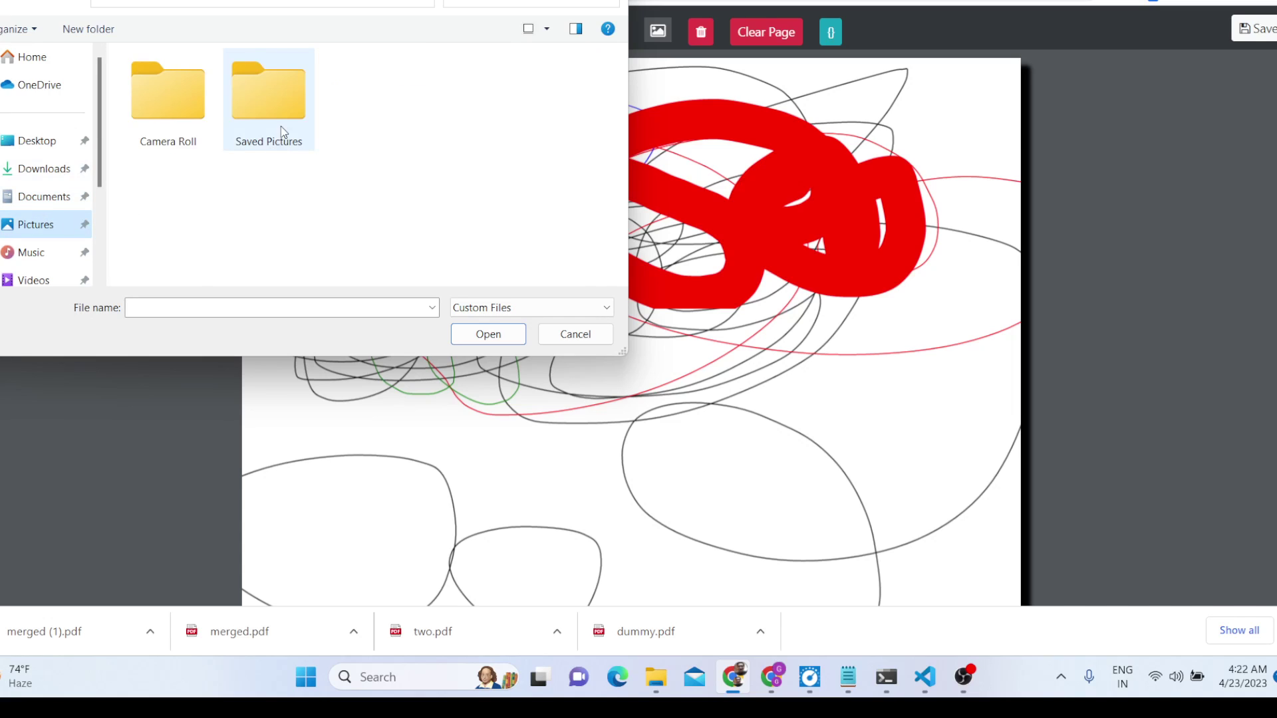
key(Escape)
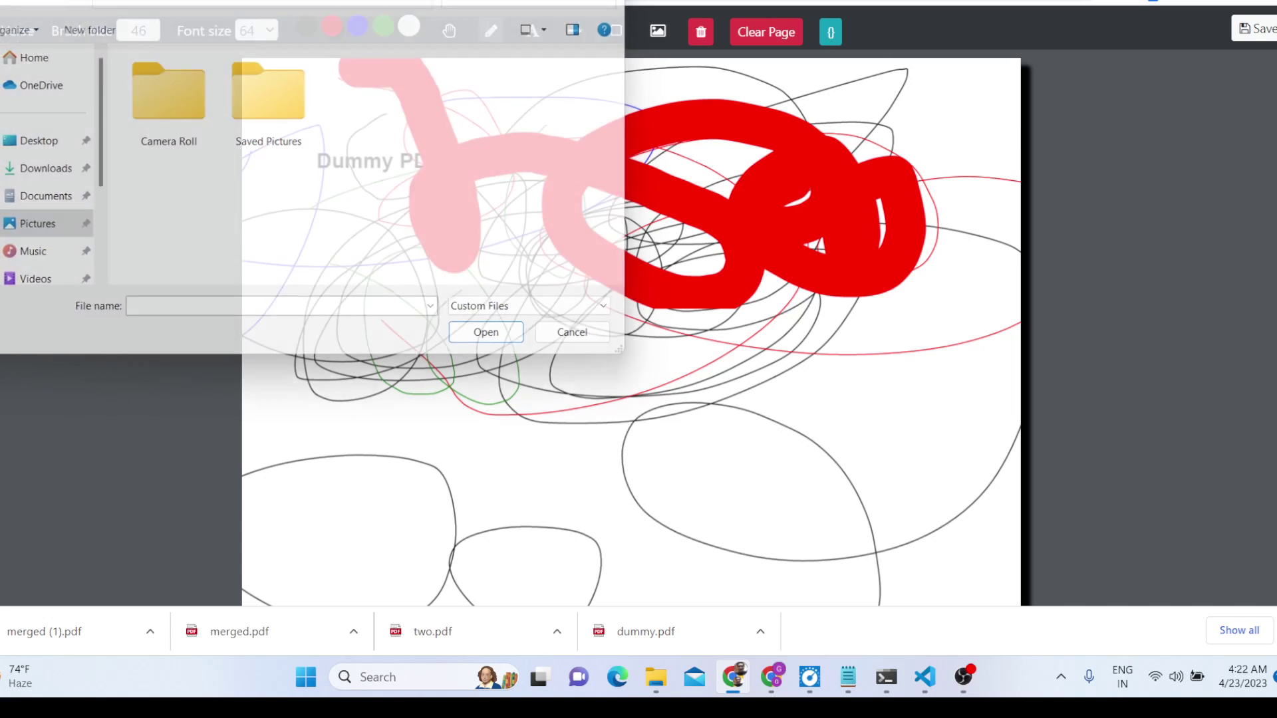
Find a mountain photo in Google Images and save it to Downloads as download.
key(ctrl+t)
text(google.com)
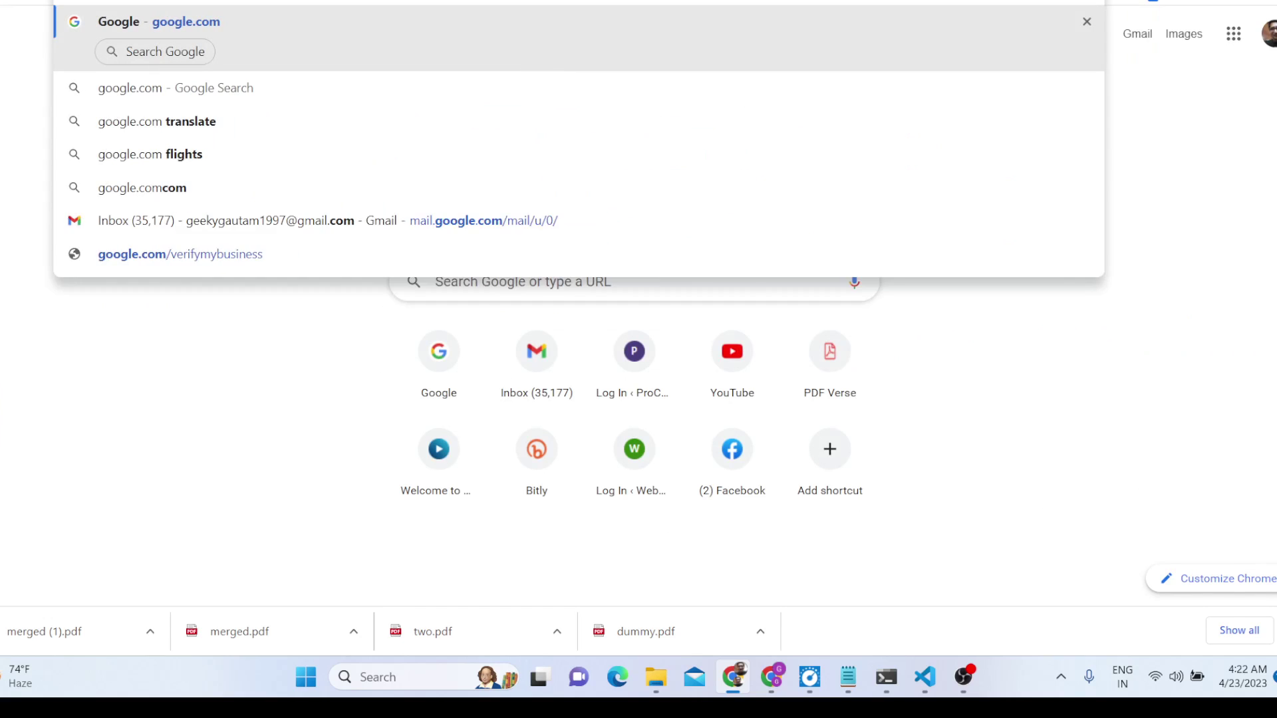
key(Return)
text(mountain)
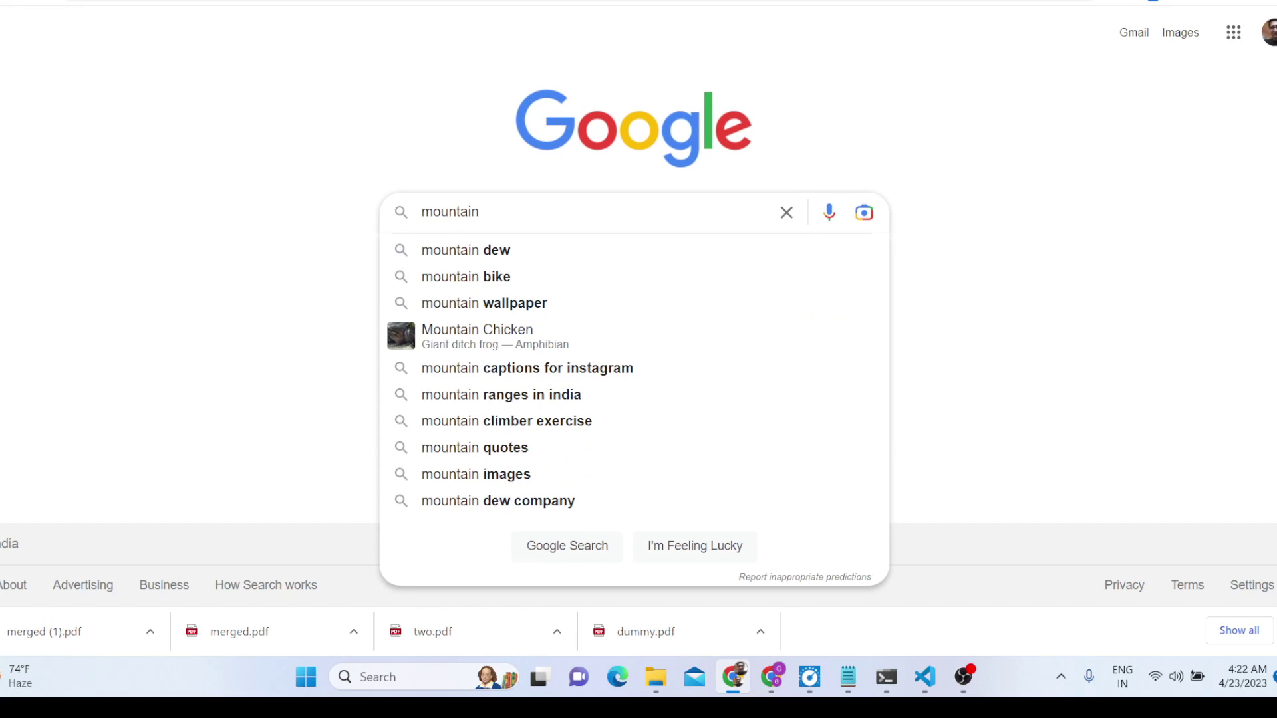
key(Return)
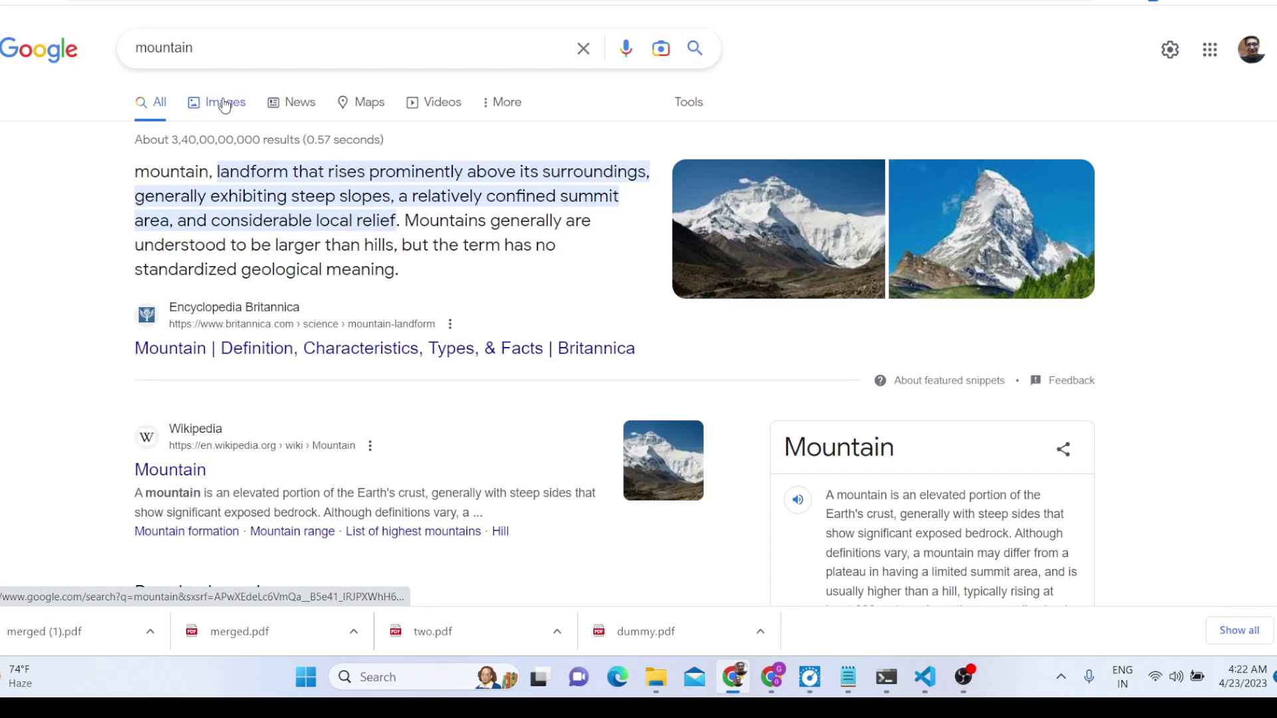
click(196, 102)
right_click(374, 237)
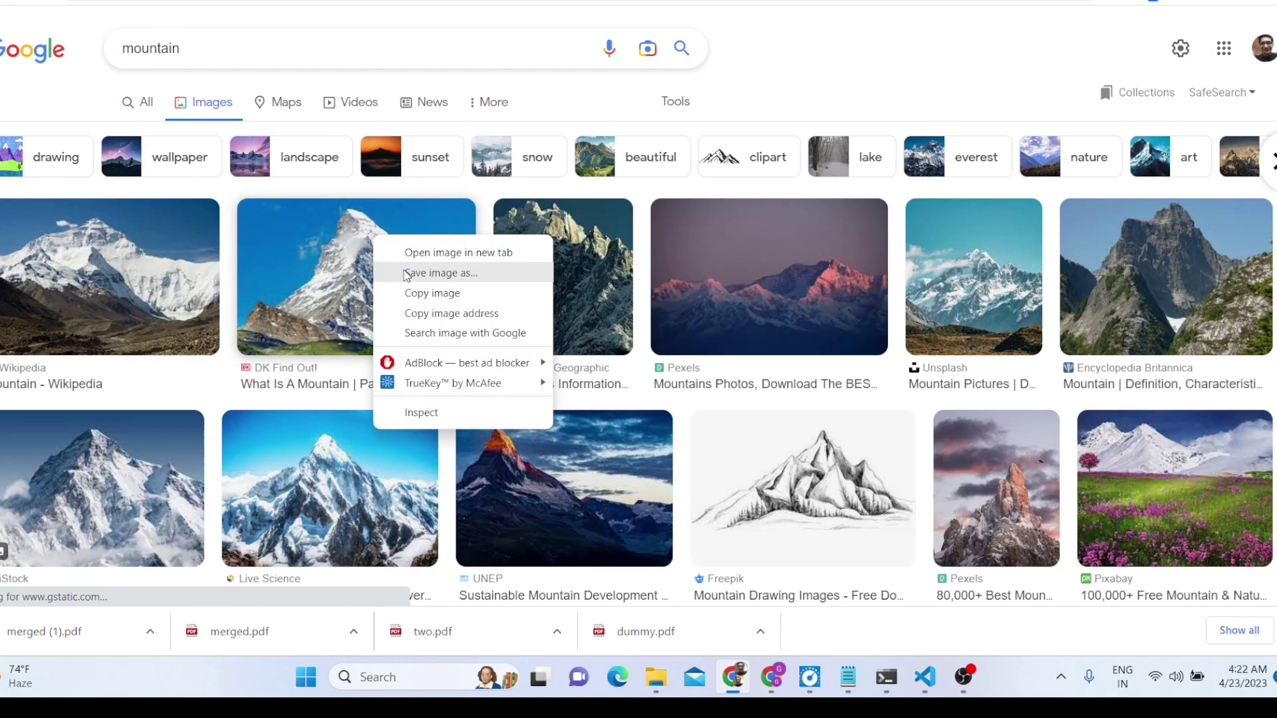
click(441, 272)
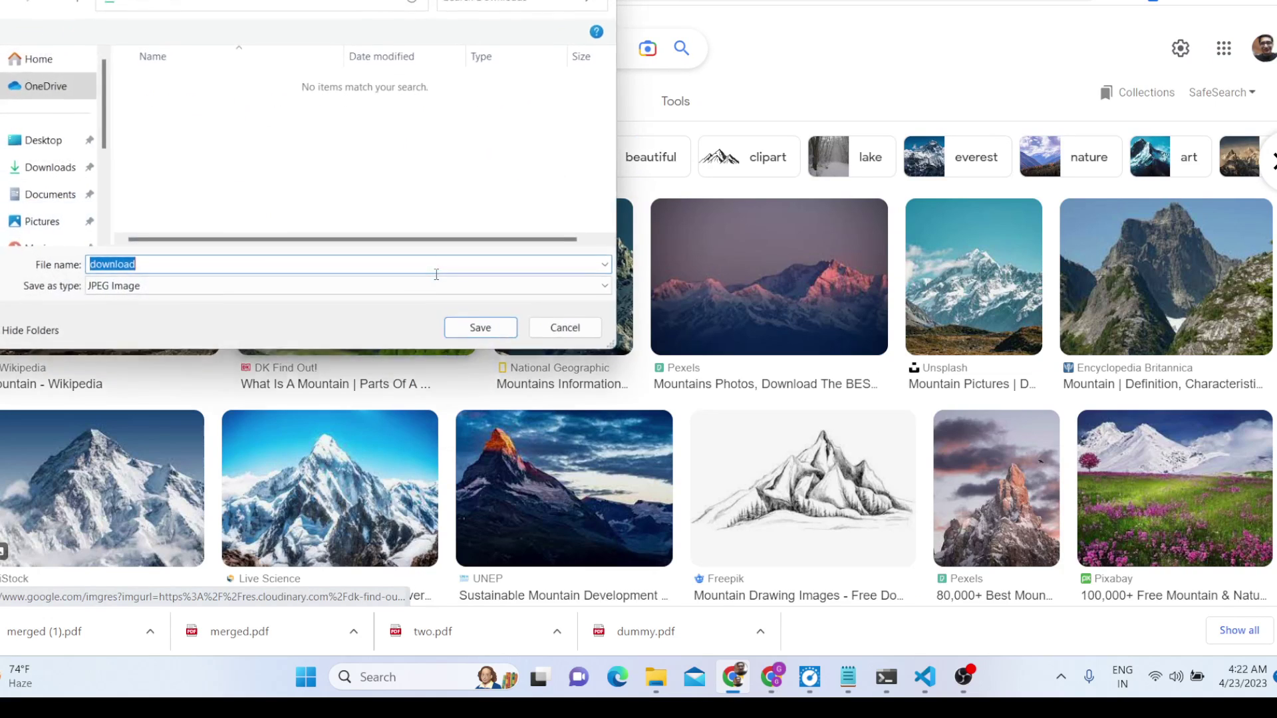
click(53, 169)
click(471, 333)
Insert download.jfif from Downloads onto the editor page, showing all file types.
key(ctrl+Tab)
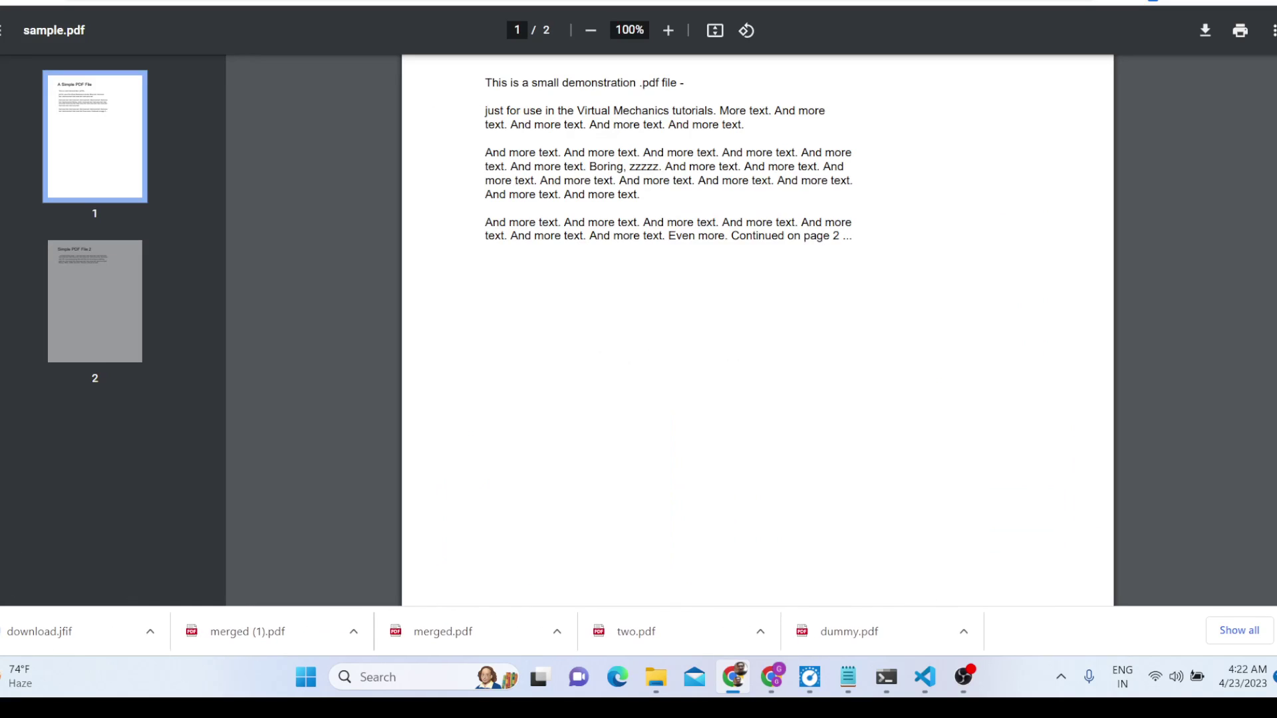
key(ctrl+Tab)
key(ctrl+Tab)
key(ctrl+Tab)
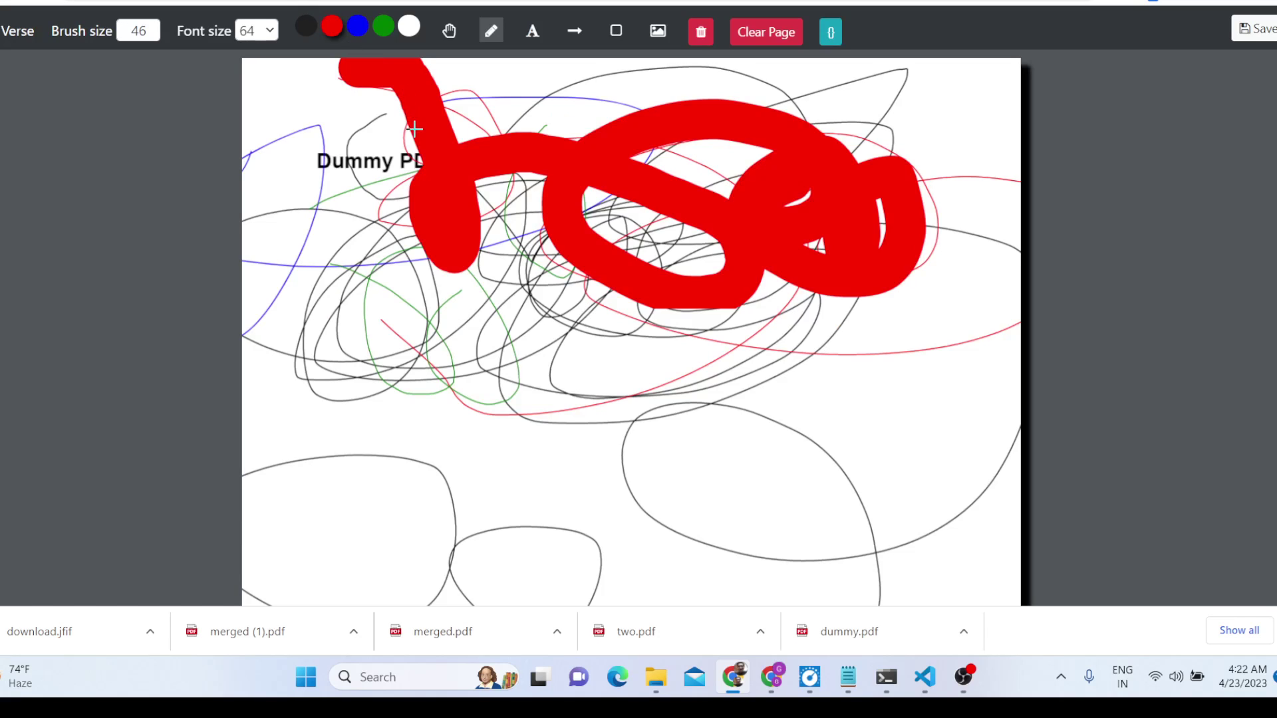
click(658, 32)
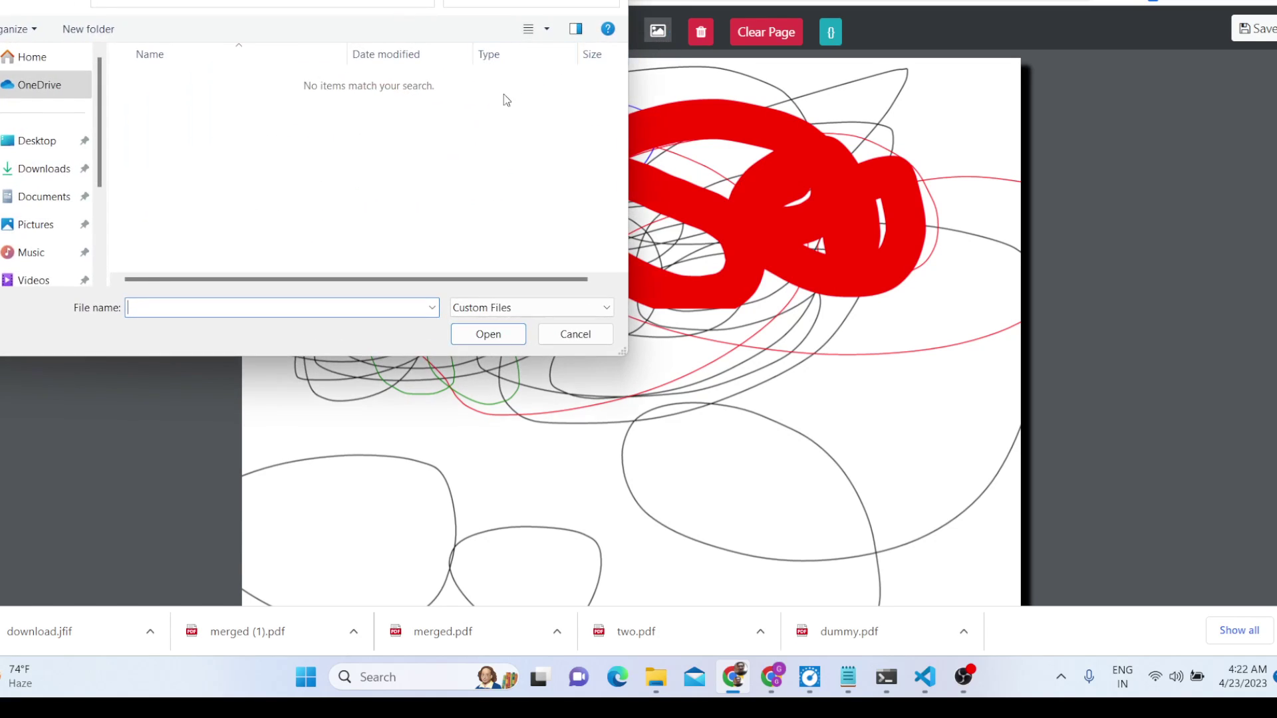
click(64, 174)
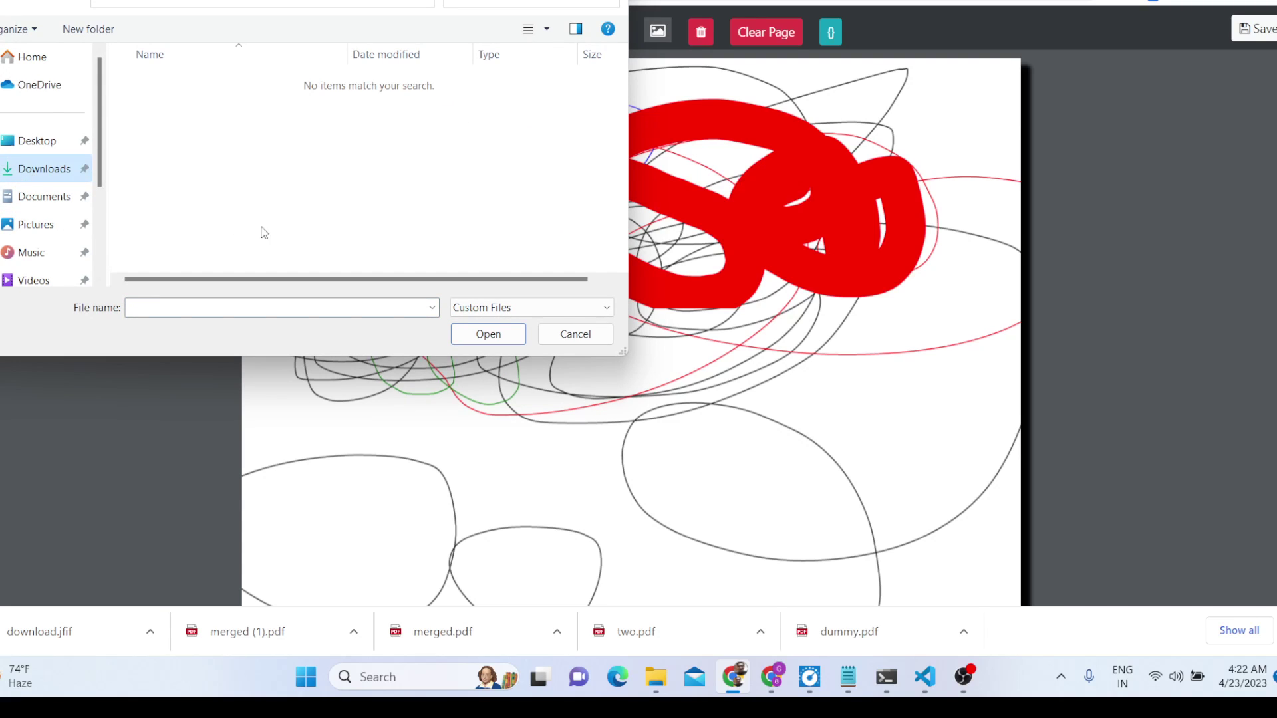
click(504, 309)
click(509, 335)
double_click(231, 105)
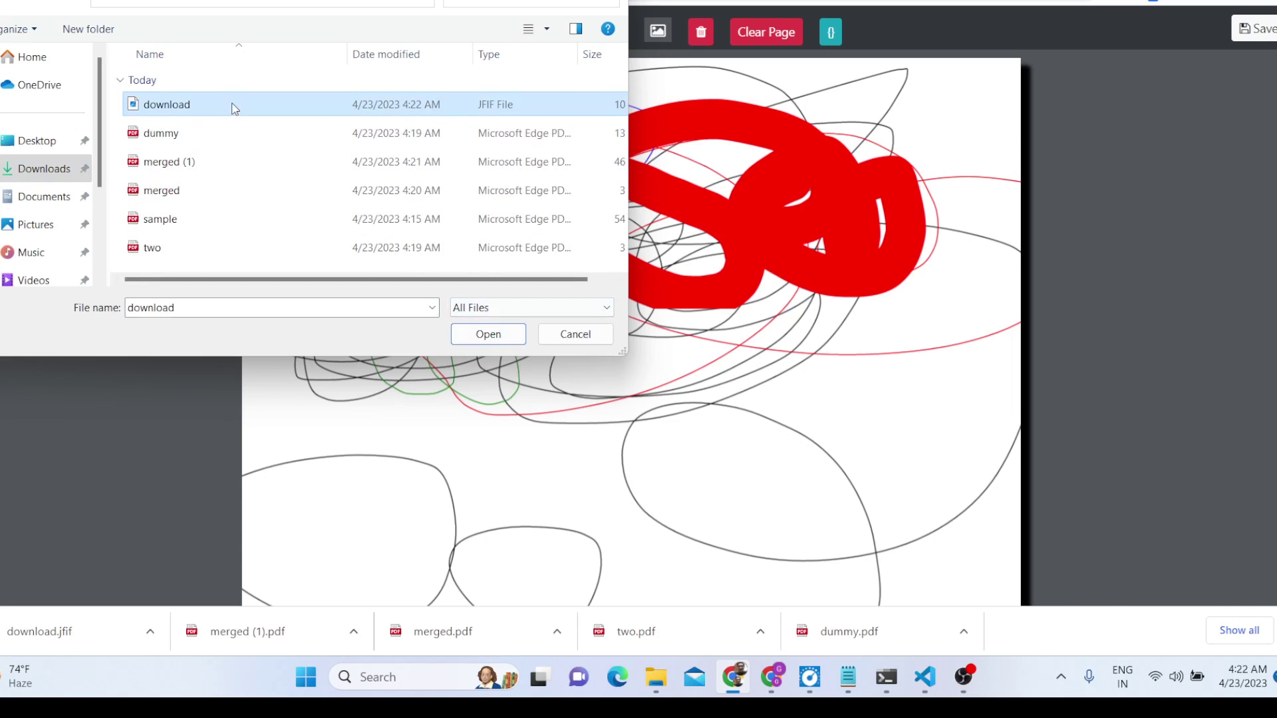
Paint a thick red diagonal stroke and two red dots over the image.
drag(326, 120, 499, 363)
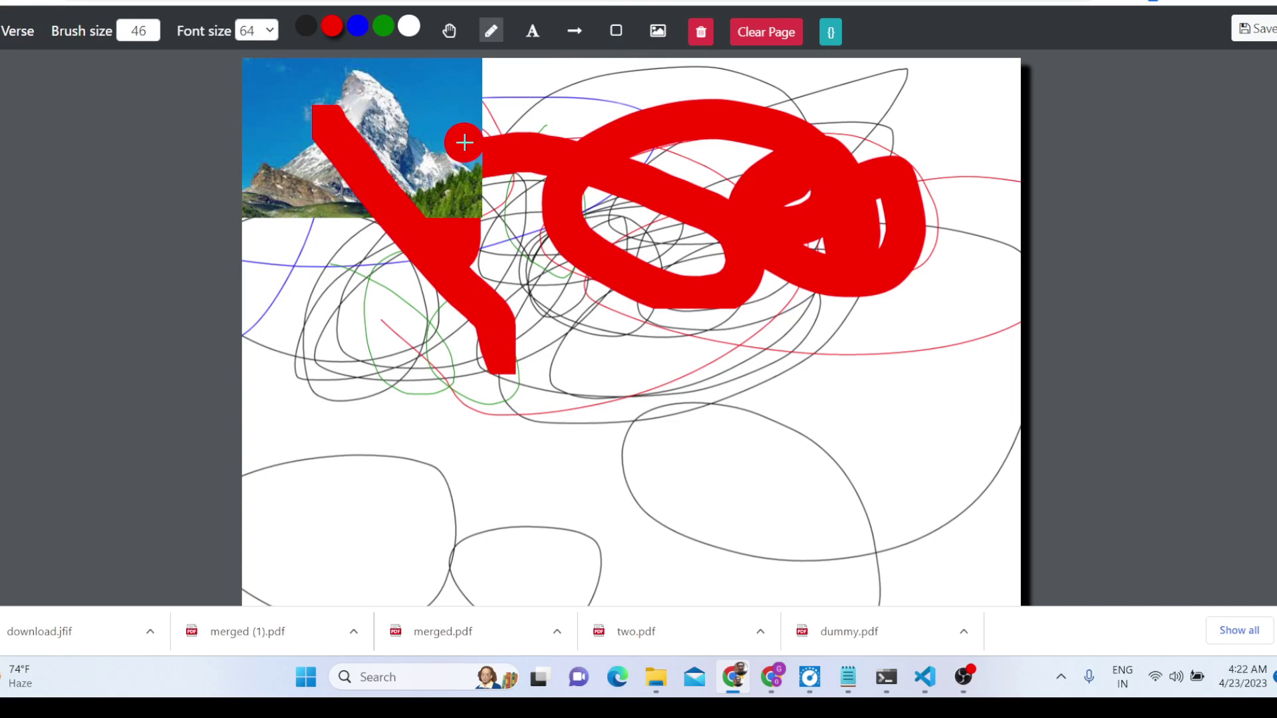
drag(465, 137, 443, 142)
click(381, 93)
click(862, 142)
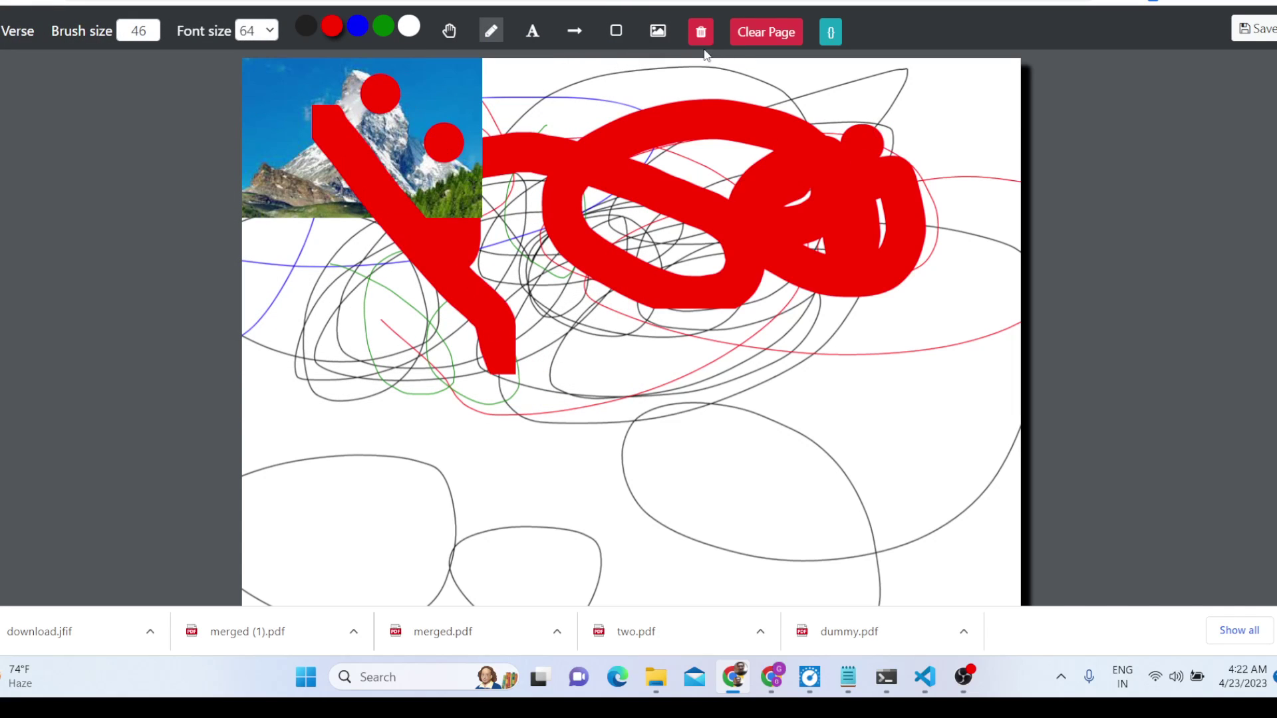
click(655, 30)
key(Escape)
Move and enlarge the mountain image into the lower left of the page.
click(449, 33)
drag(318, 89, 721, 474)
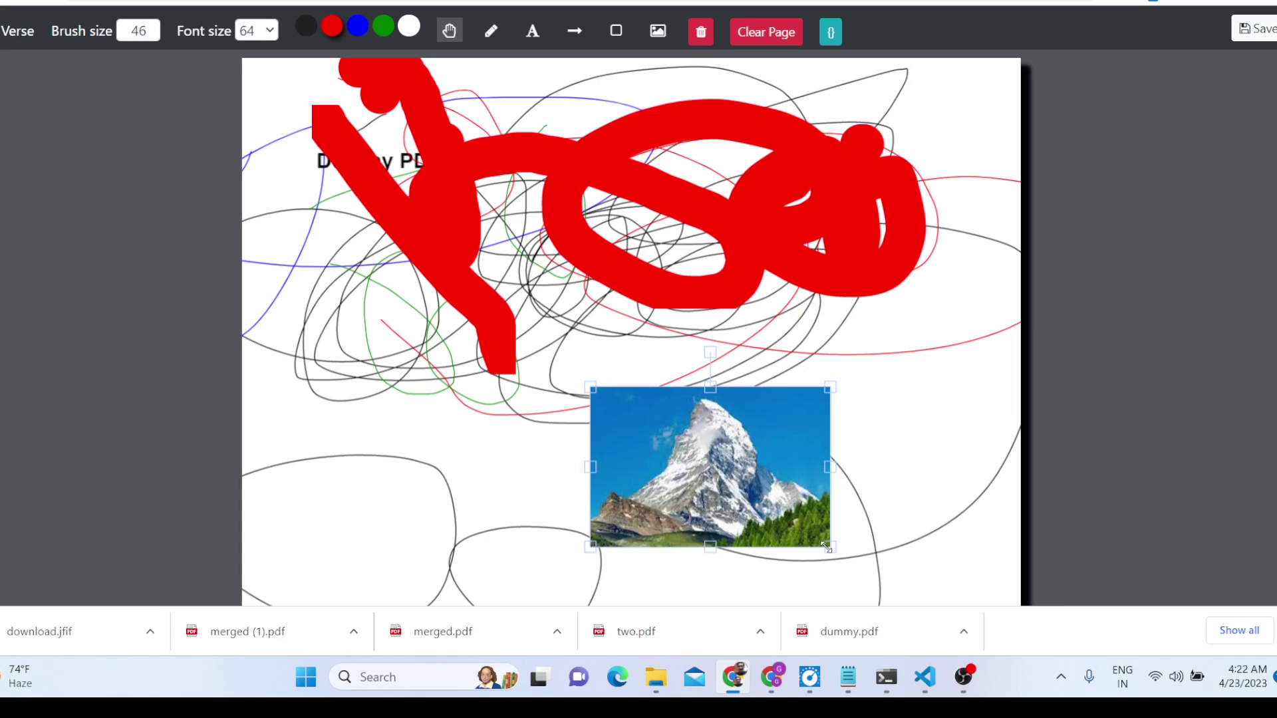
drag(826, 547, 793, 418)
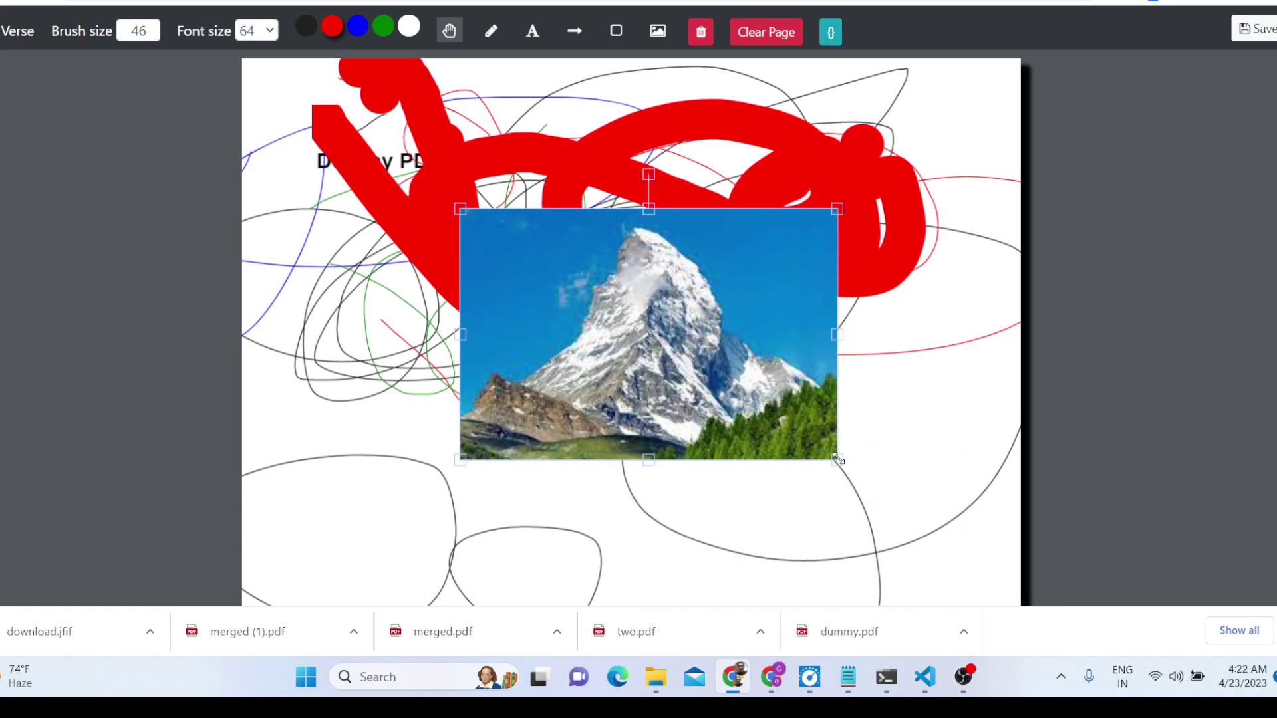
drag(838, 458, 969, 541)
drag(694, 335, 514, 466)
Shift the large red stroke down-right and delete the thin red curve.
click(532, 31)
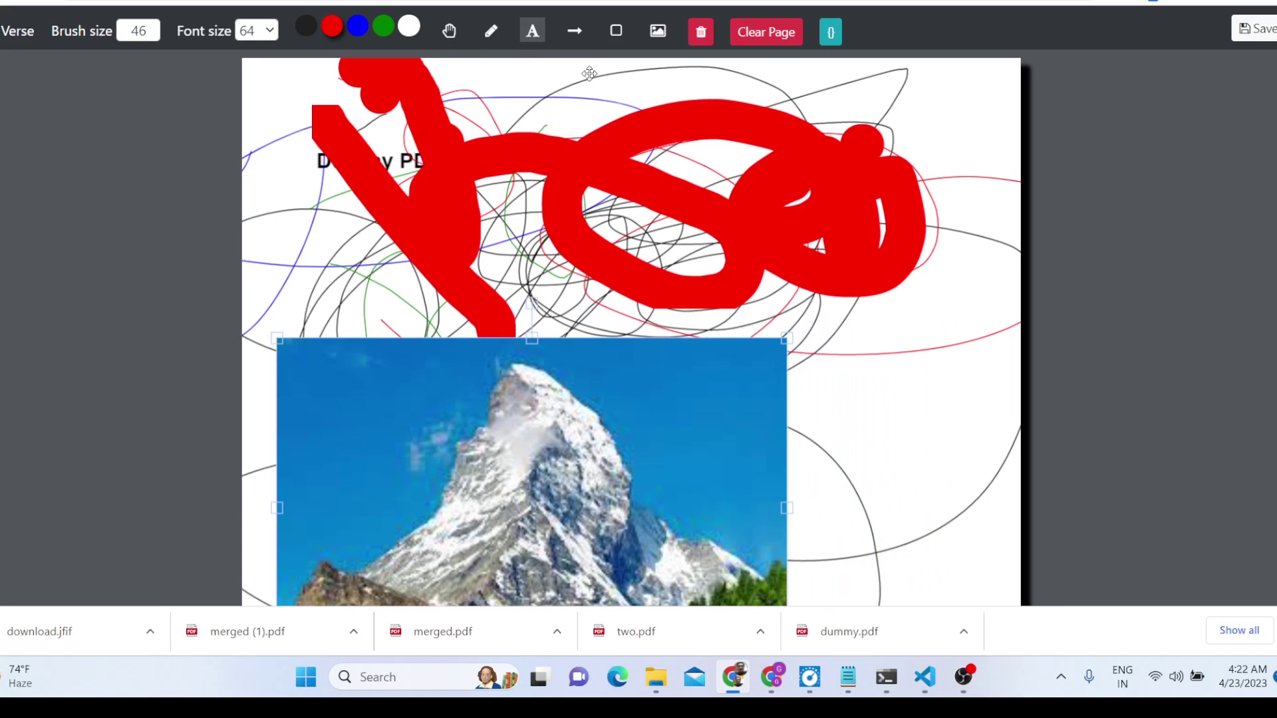
mouse_move(615, 149)
mouse_down()
mouse_move(678, 120)
mouse_move(687, 204)
mouse_move(623, 271)
mouse_up()
click(722, 181)
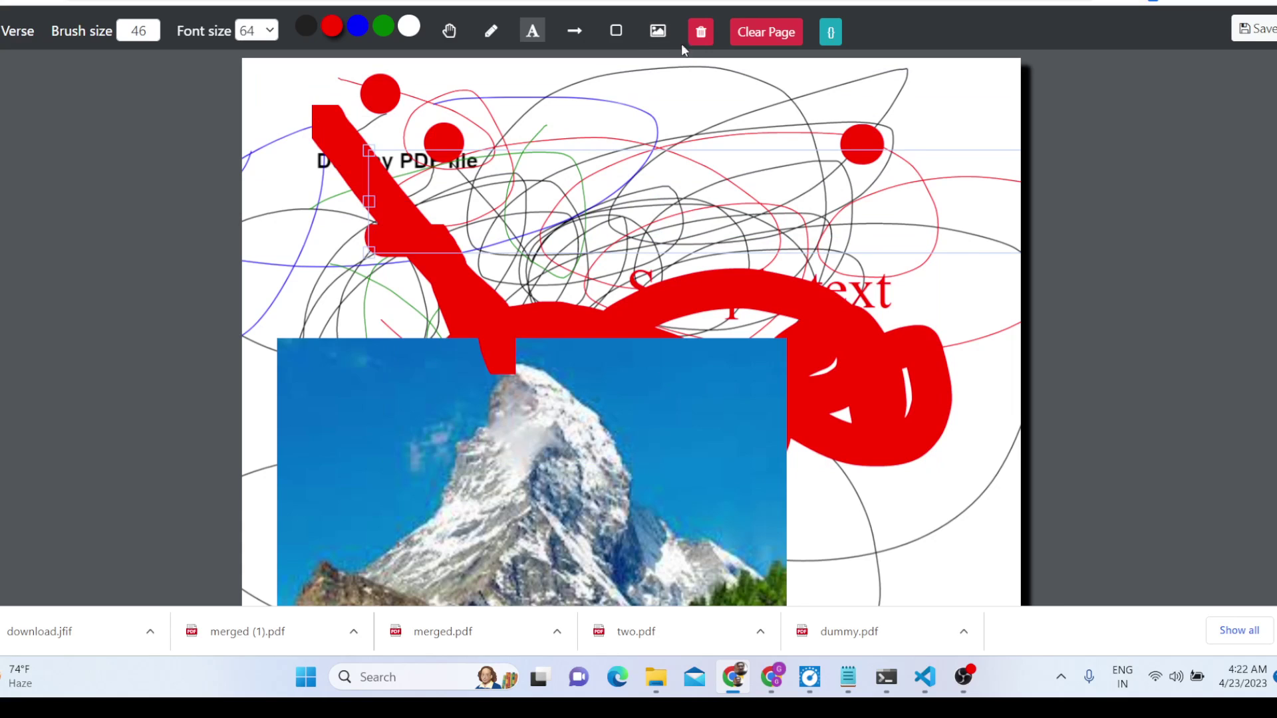
drag(739, 188, 702, 181)
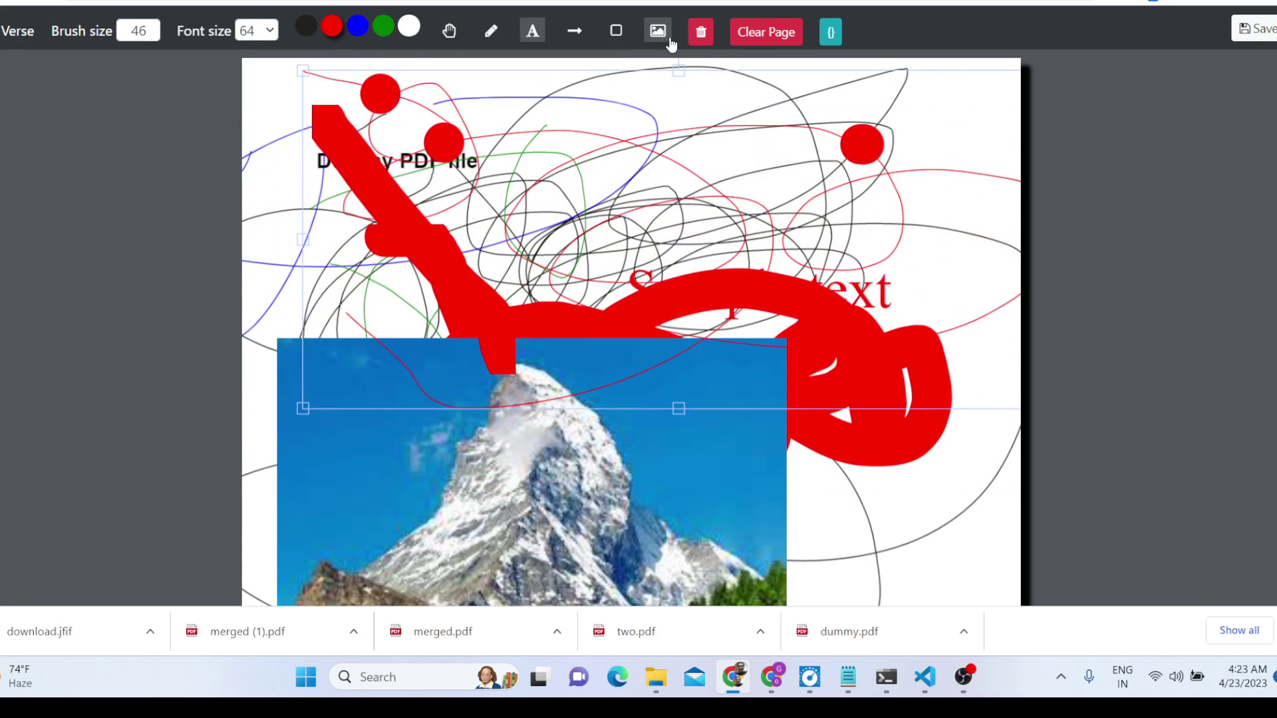
click(701, 32)
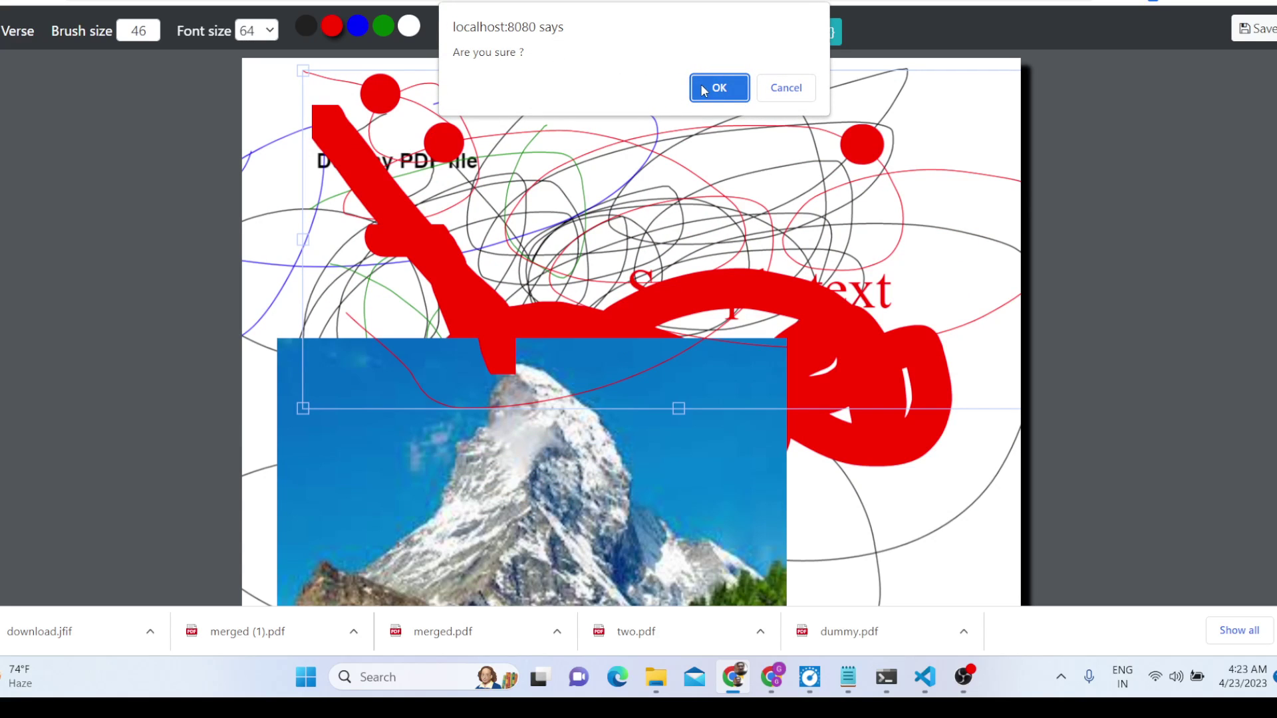
Delete the thin and thick red strokes and a black scribble, then clear the whole page.
click(704, 90)
click(345, 148)
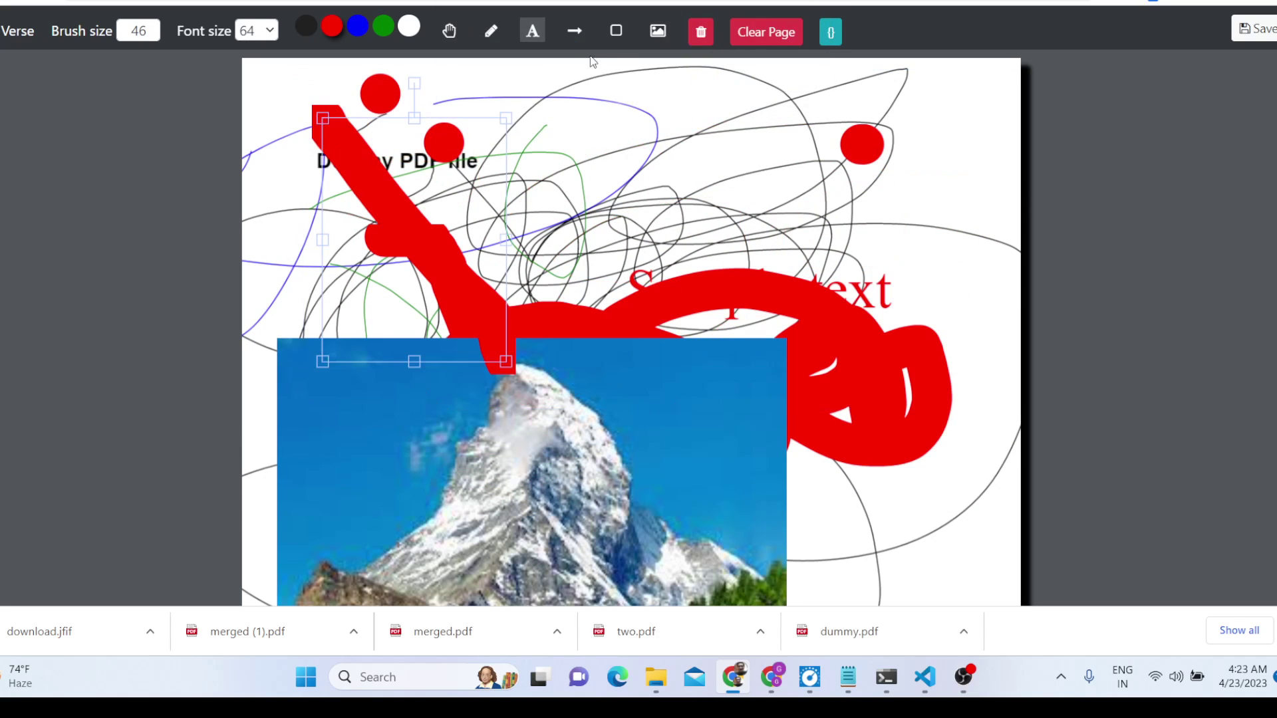
click(701, 32)
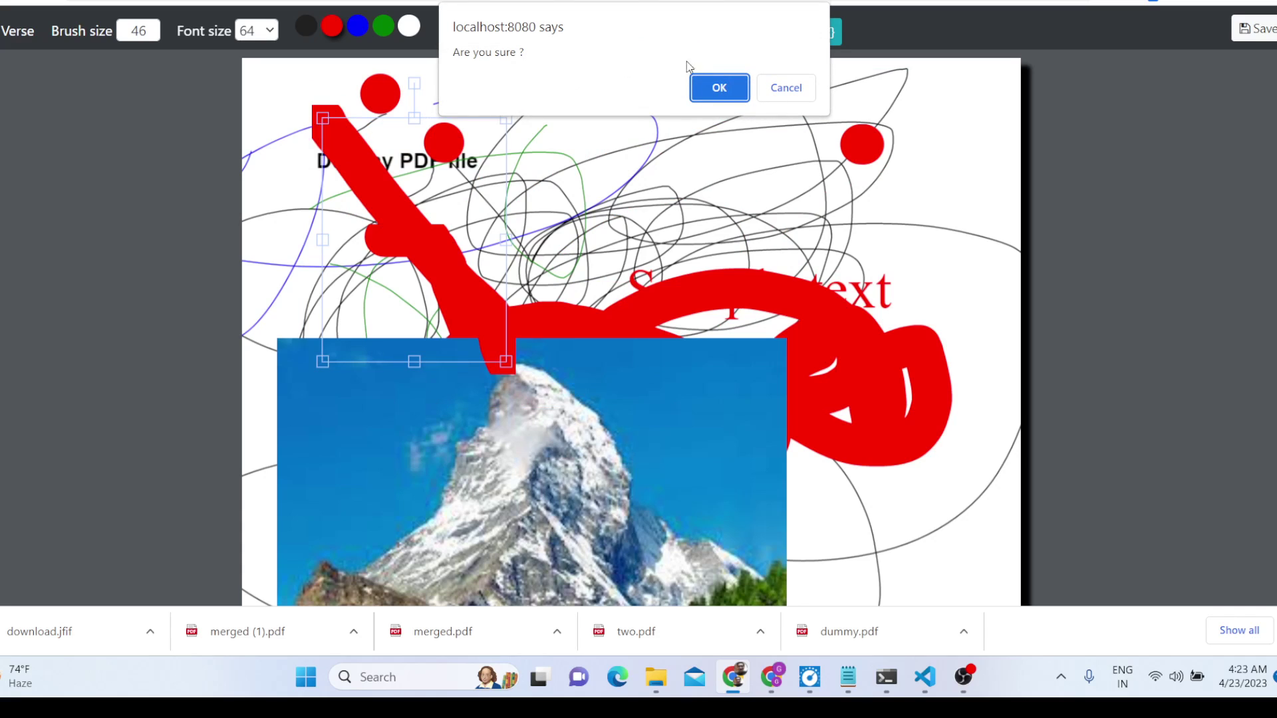
click(718, 93)
click(722, 67)
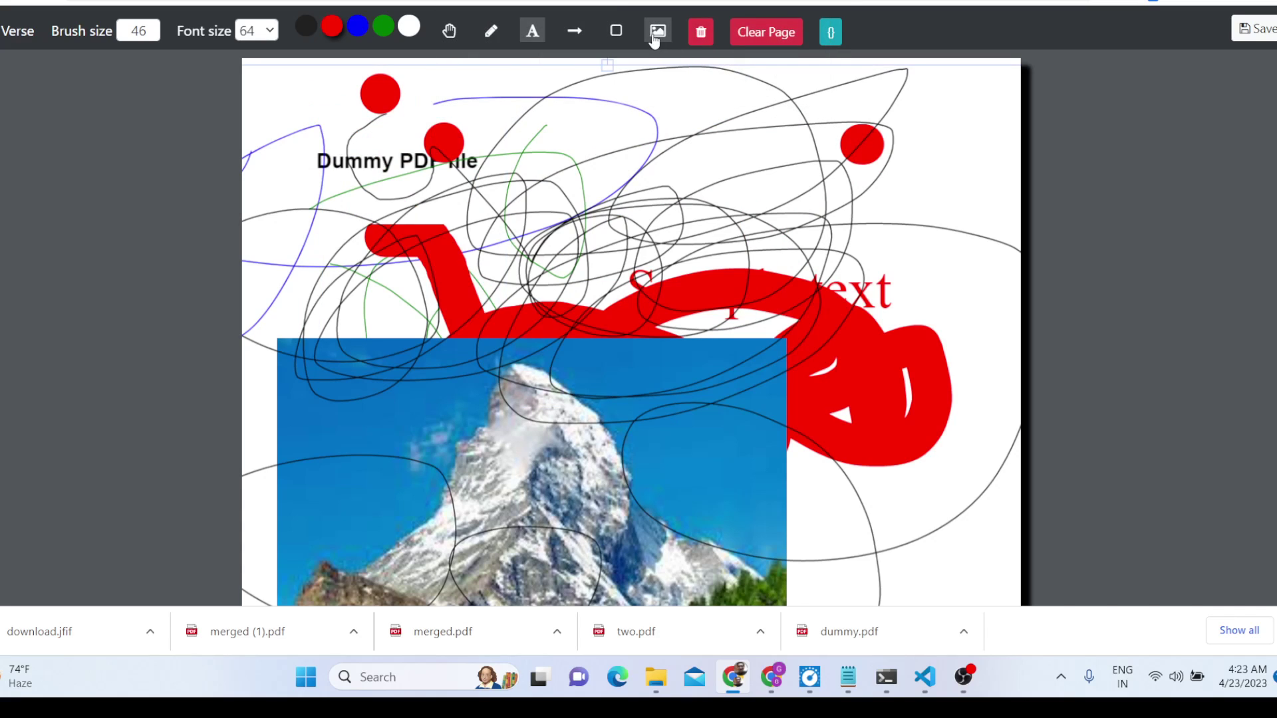
click(701, 32)
click(714, 92)
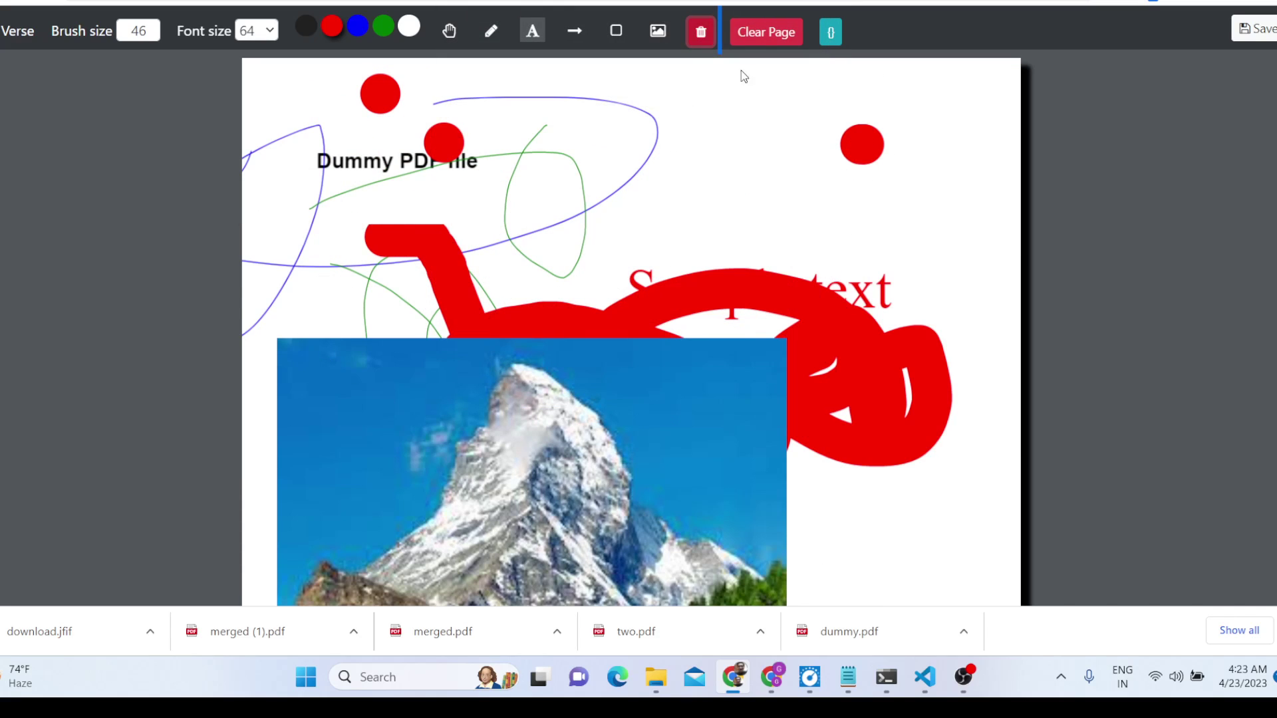
click(760, 39)
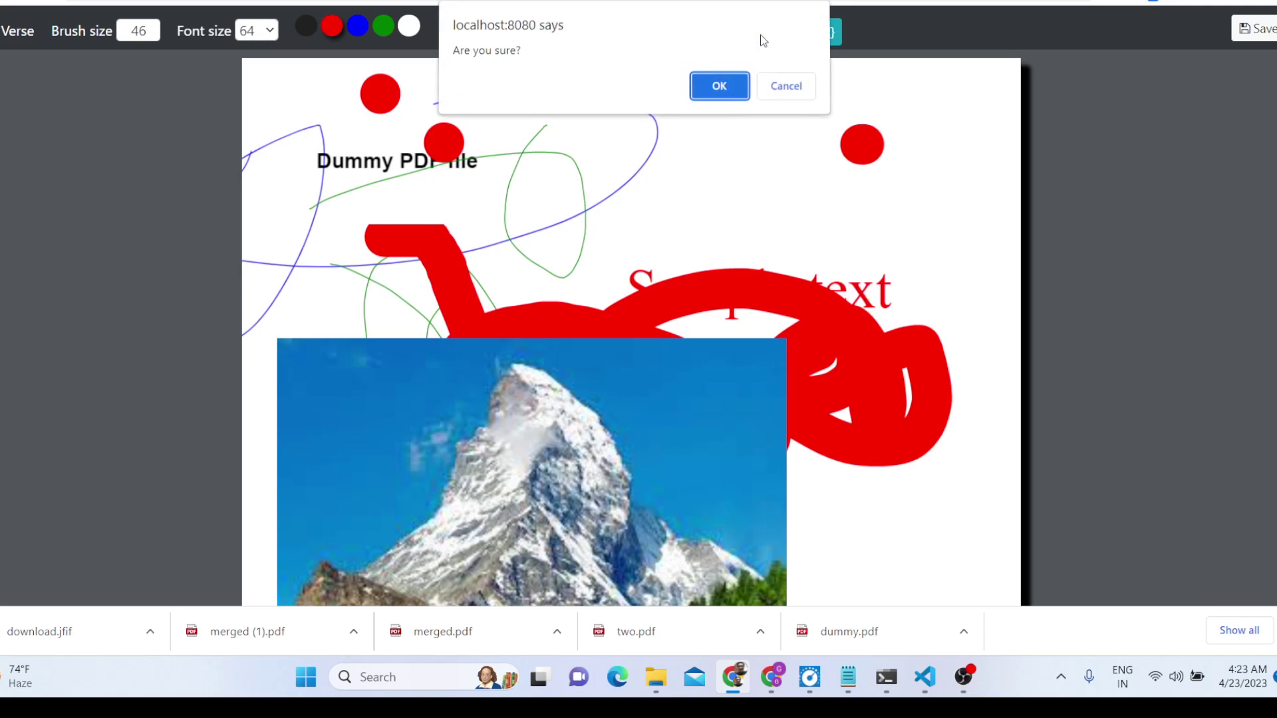
click(712, 89)
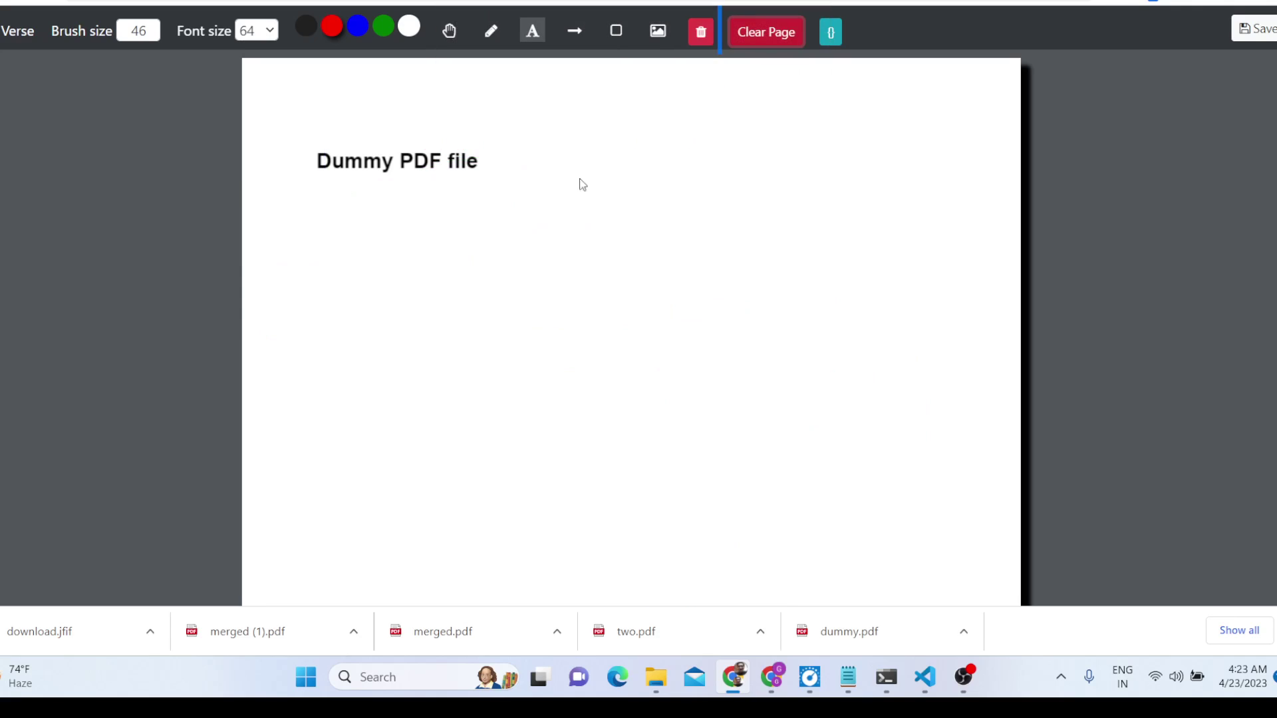
Add a rectangle and move it up beside the Dummy PDF file heading.
click(615, 40)
click(442, 143)
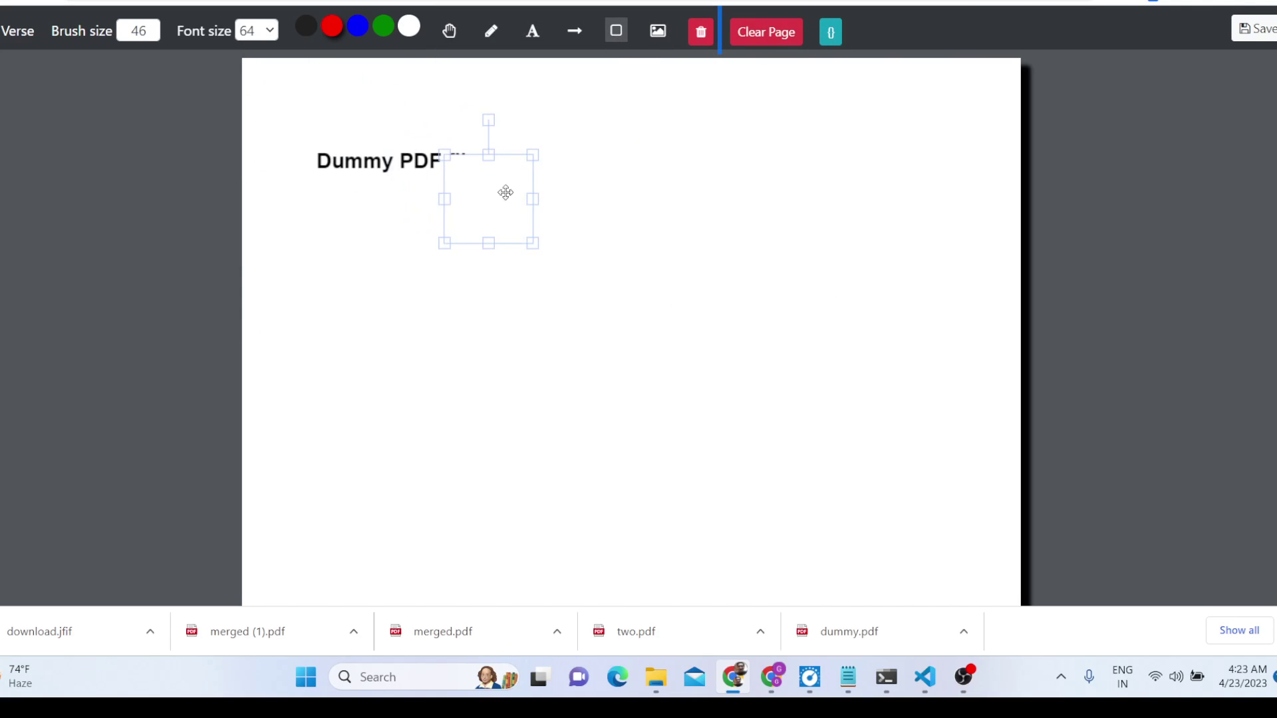
drag(505, 191, 709, 431)
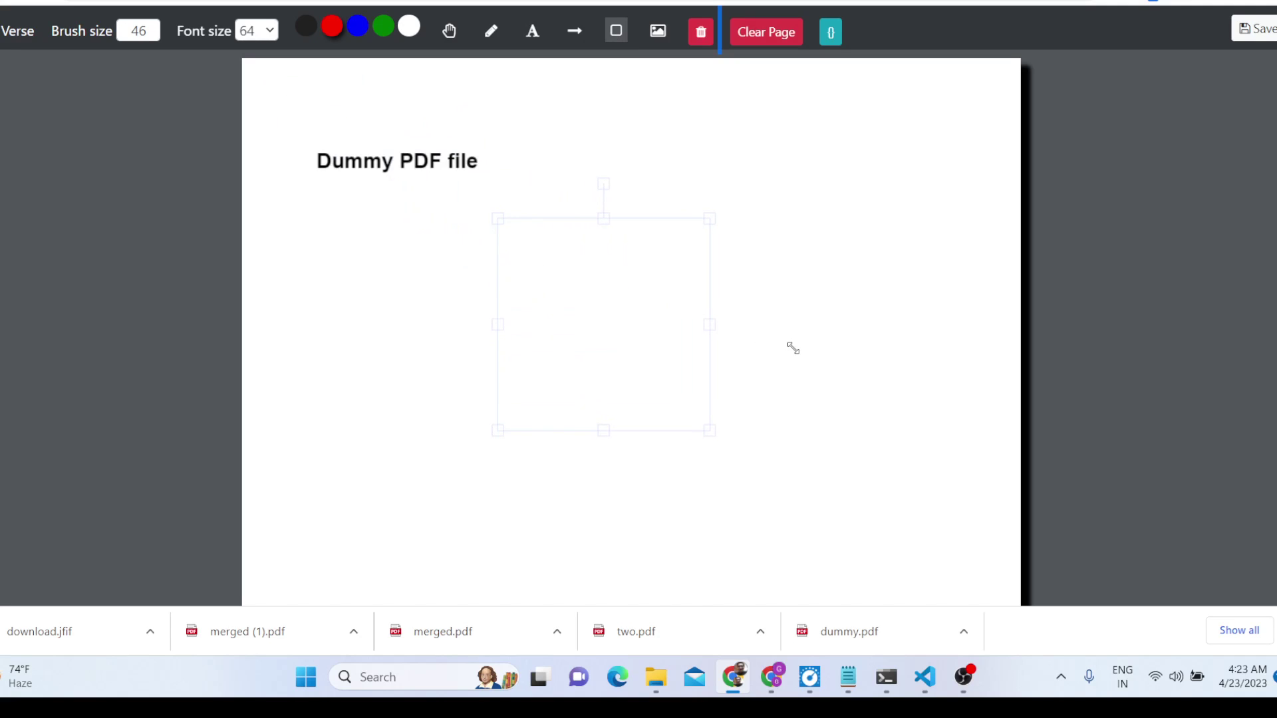
drag(572, 273, 587, 206)
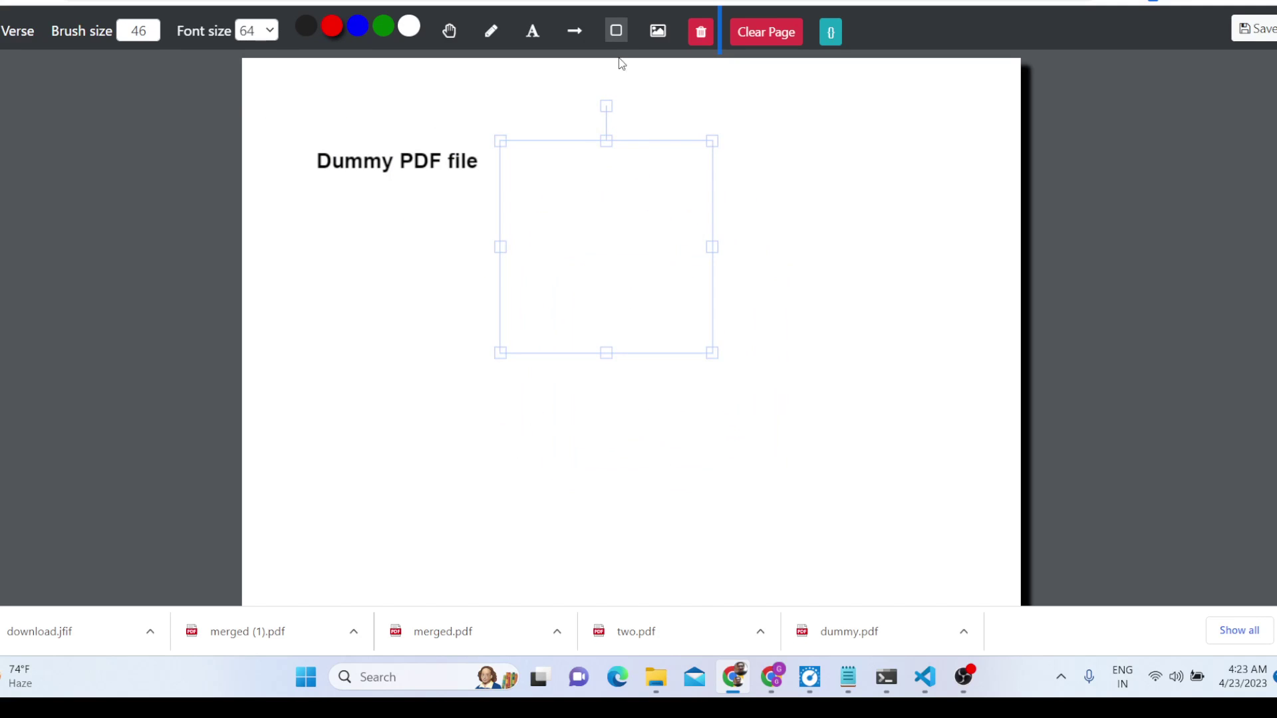
Draw a red arrow pointing up at the heading.
click(575, 31)
drag(357, 320, 379, 177)
click(564, 131)
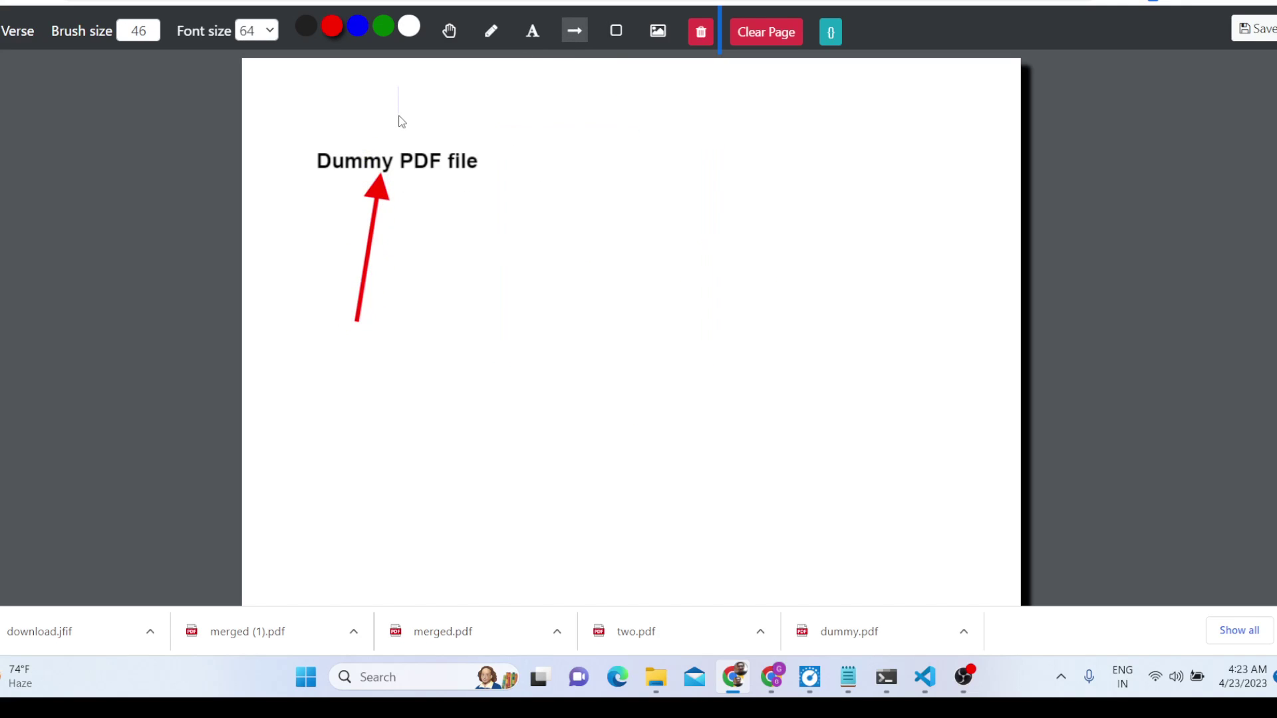
Draw thick red freehand strokes beside the arrow, undoing the unwanted ones.
click(491, 30)
mouse_move(520, 75)
mouse_down()
mouse_move(533, 140)
mouse_move(635, 216)
mouse_move(587, 413)
mouse_move(396, 456)
mouse_up()
key(ctrl+z)
drag(525, 73, 592, 136)
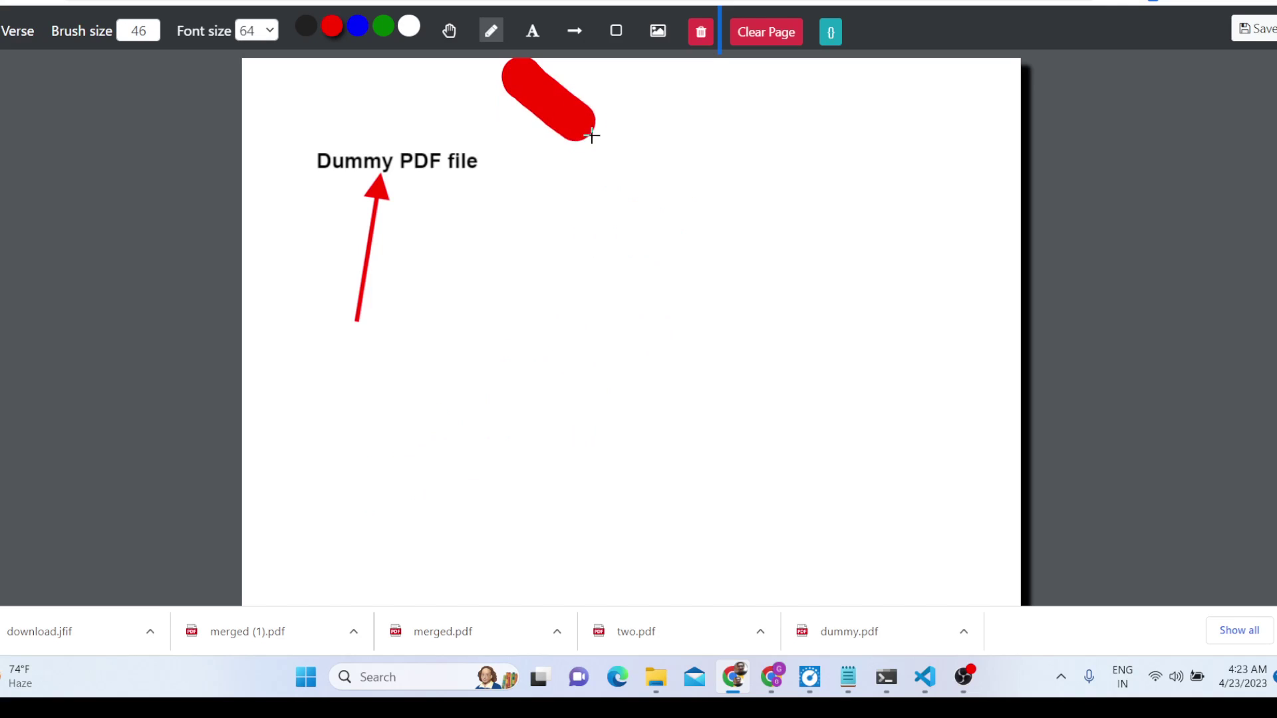
key(ctrl+z)
mouse_move(558, 286)
mouse_down()
mouse_move(575, 256)
mouse_move(679, 229)
mouse_up()
mouse_move(665, 313)
mouse_down()
mouse_move(670, 344)
mouse_move(798, 377)
mouse_move(784, 359)
mouse_up()
mouse_move(852, 189)
mouse_down()
mouse_move(576, 447)
mouse_move(785, 459)
mouse_up()
key(ctrl+z)
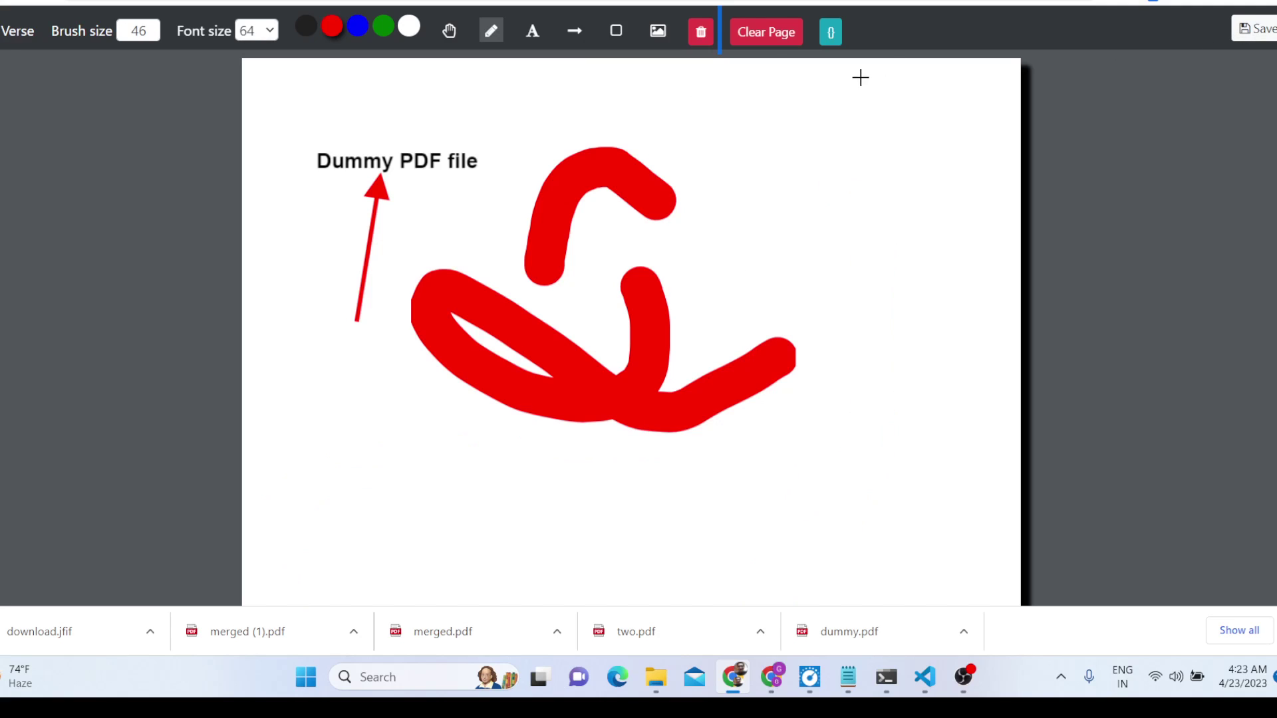
click(831, 32)
Download the annotated page as sample (1).pdf, view it, then bring up the SFD project in VS Code.
scroll(877, 113, down, 3)
scroll(878, 114, up, 3)
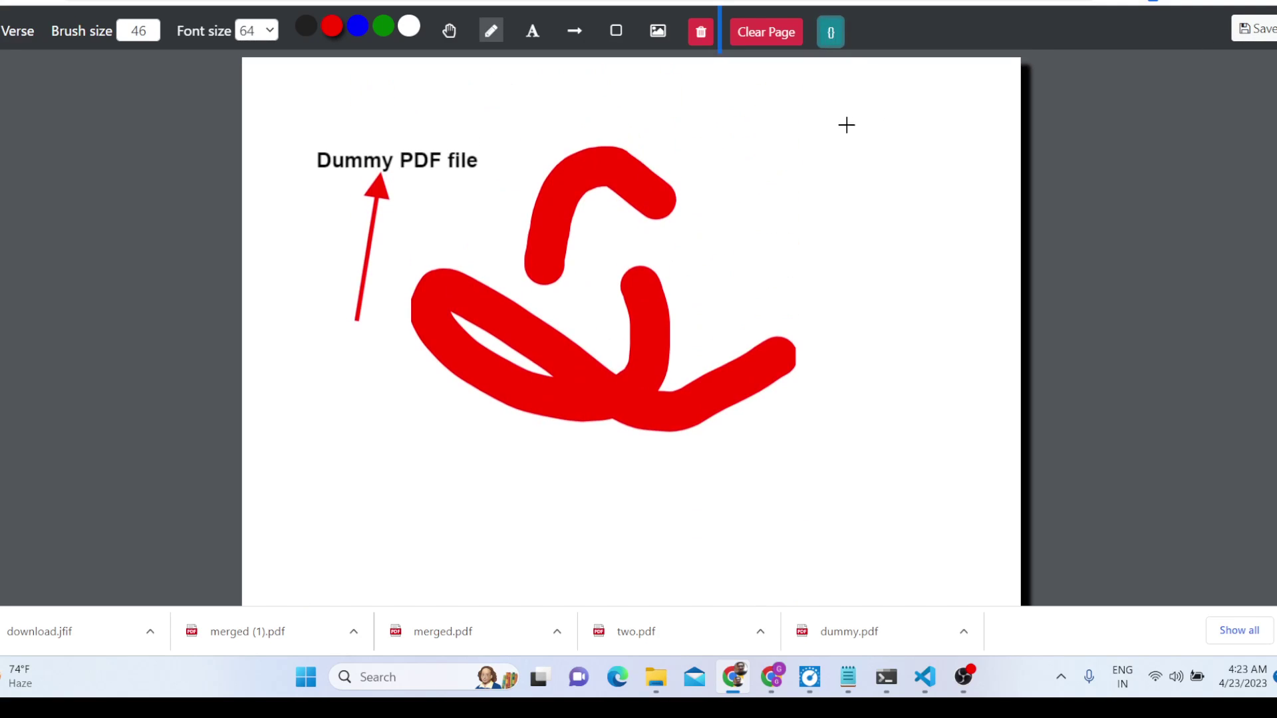
scroll(863, 194, down, 3)
scroll(863, 205, up, 3)
scroll(866, 207, down, 3)
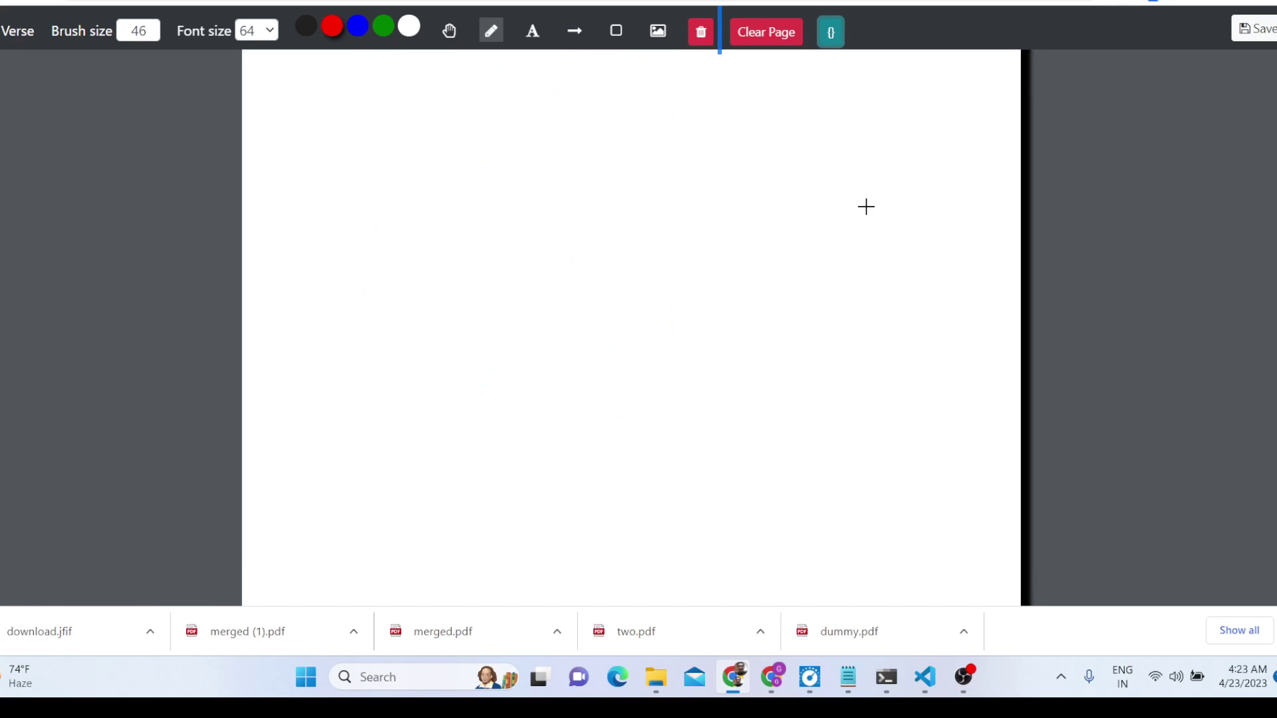
scroll(866, 207, down, 2)
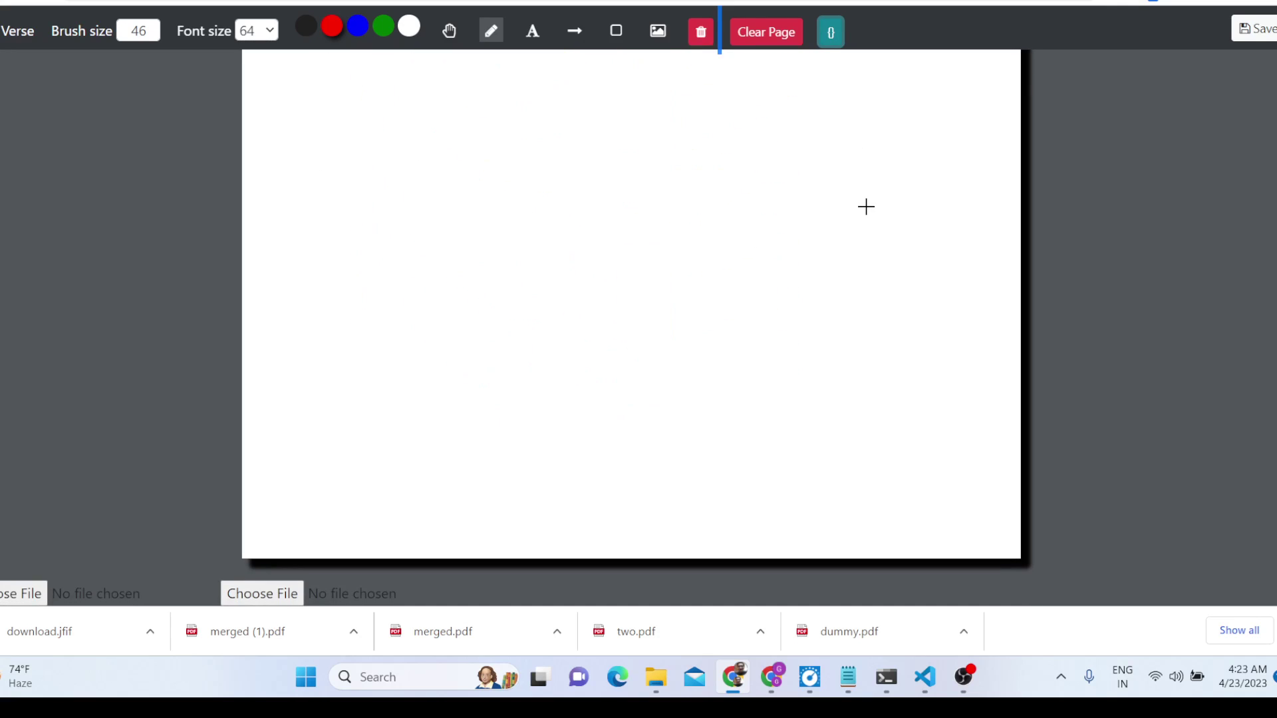
scroll(864, 206, up, 5)
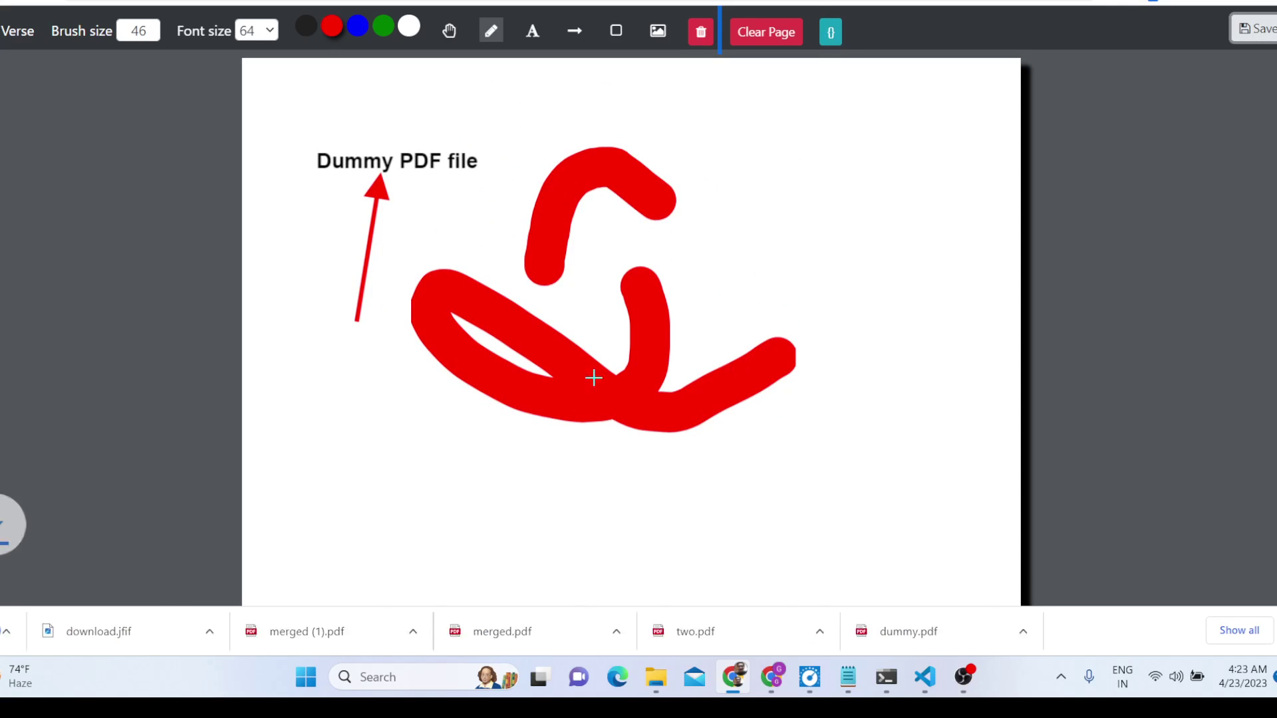
click(46, 628)
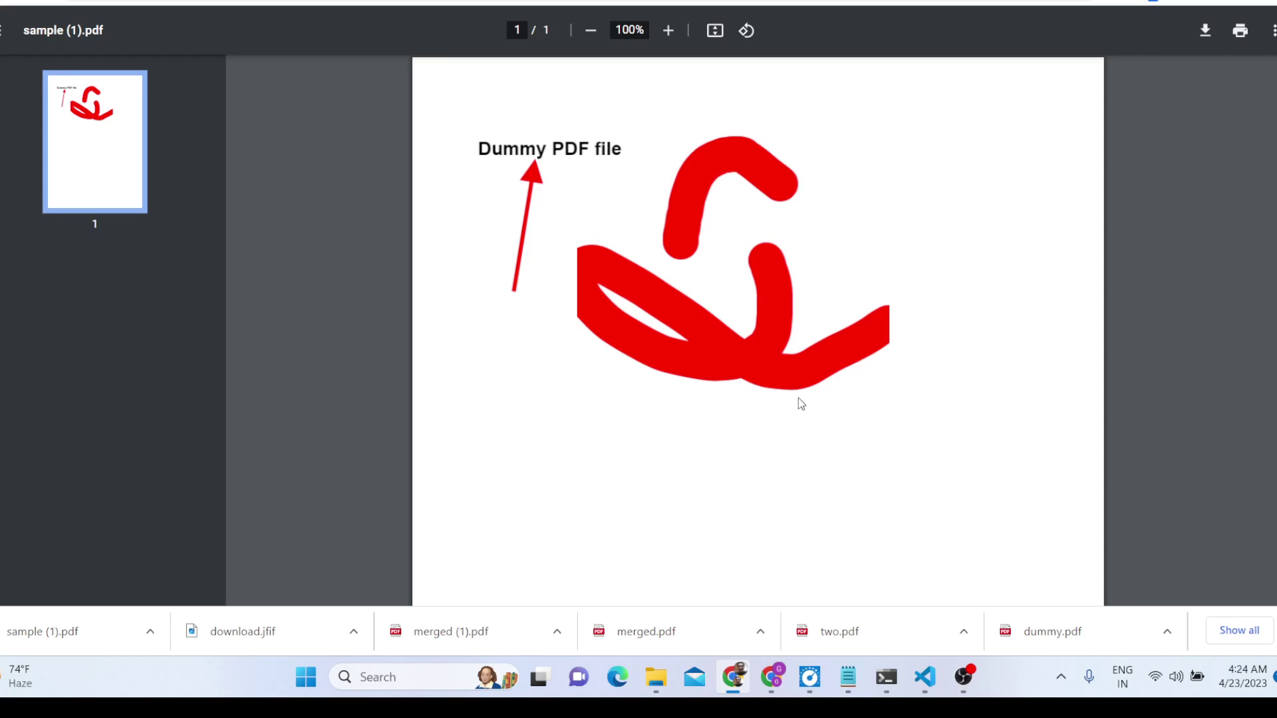
mouse_move(919, 679)
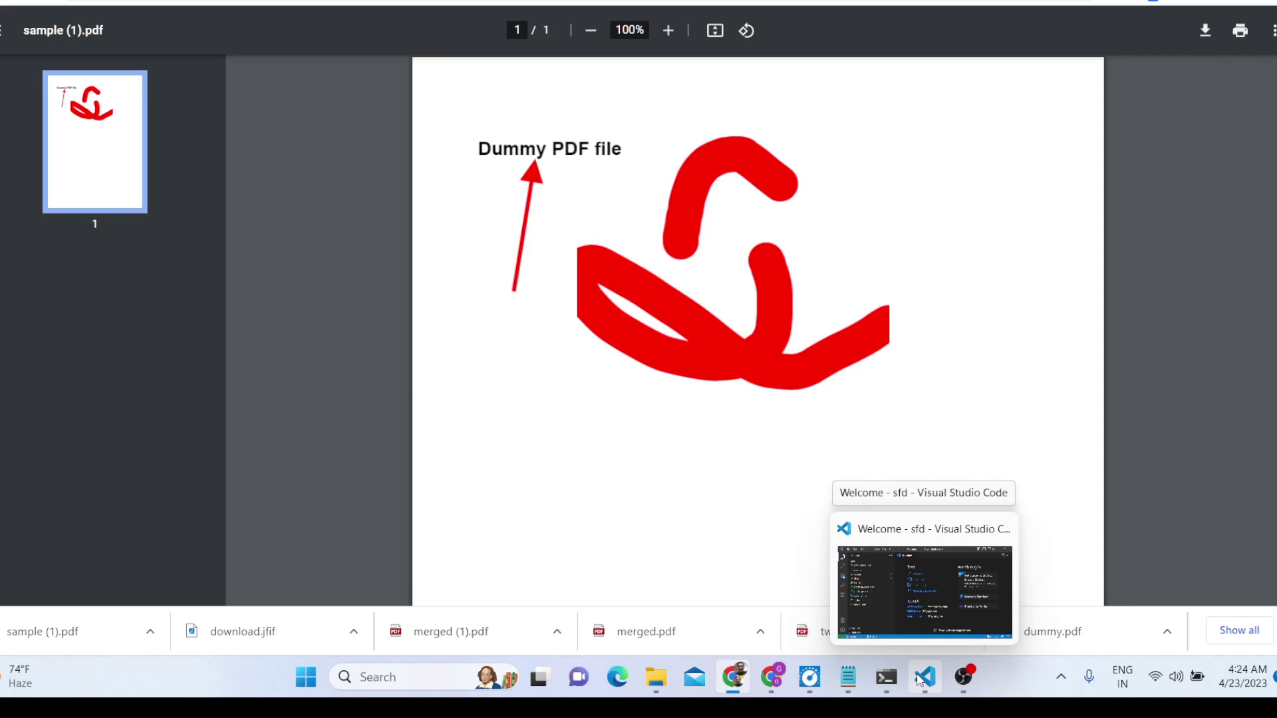
click(920, 678)
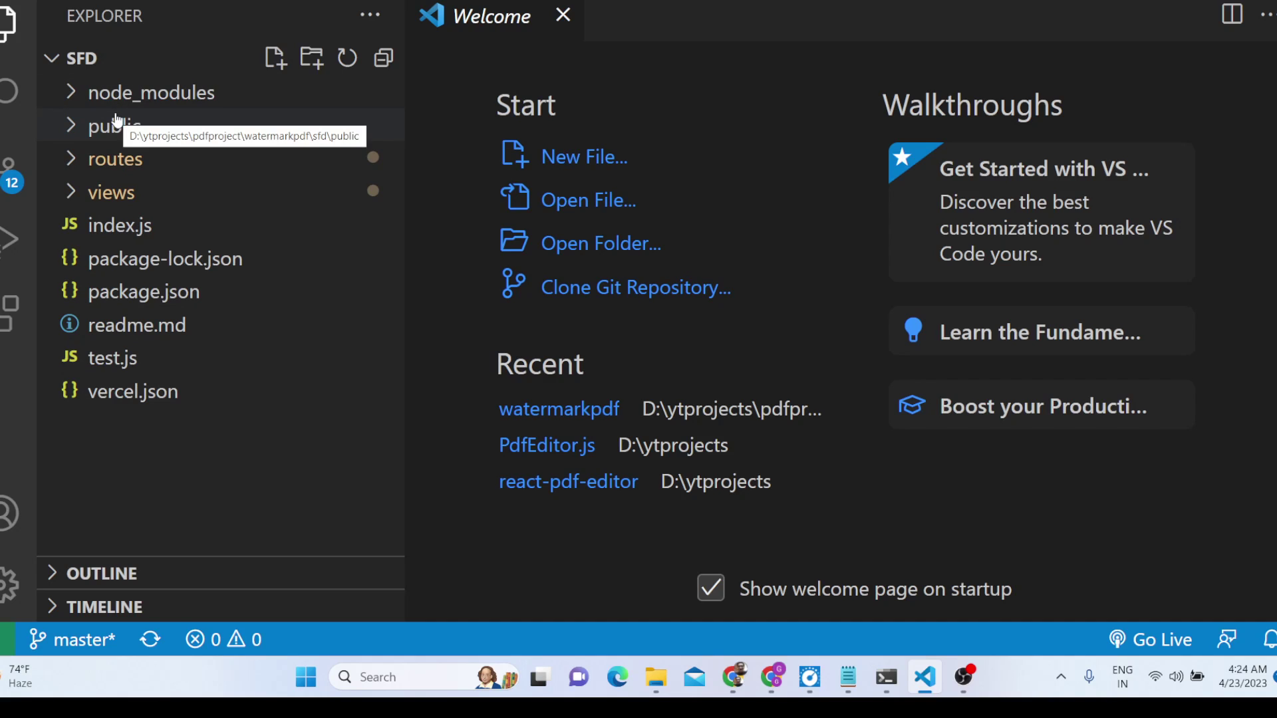
Expand routes and view editor.js, merge.js, pageno.js and index.js, then return to Chrome.
click(114, 161)
scroll(134, 259, down, 1)
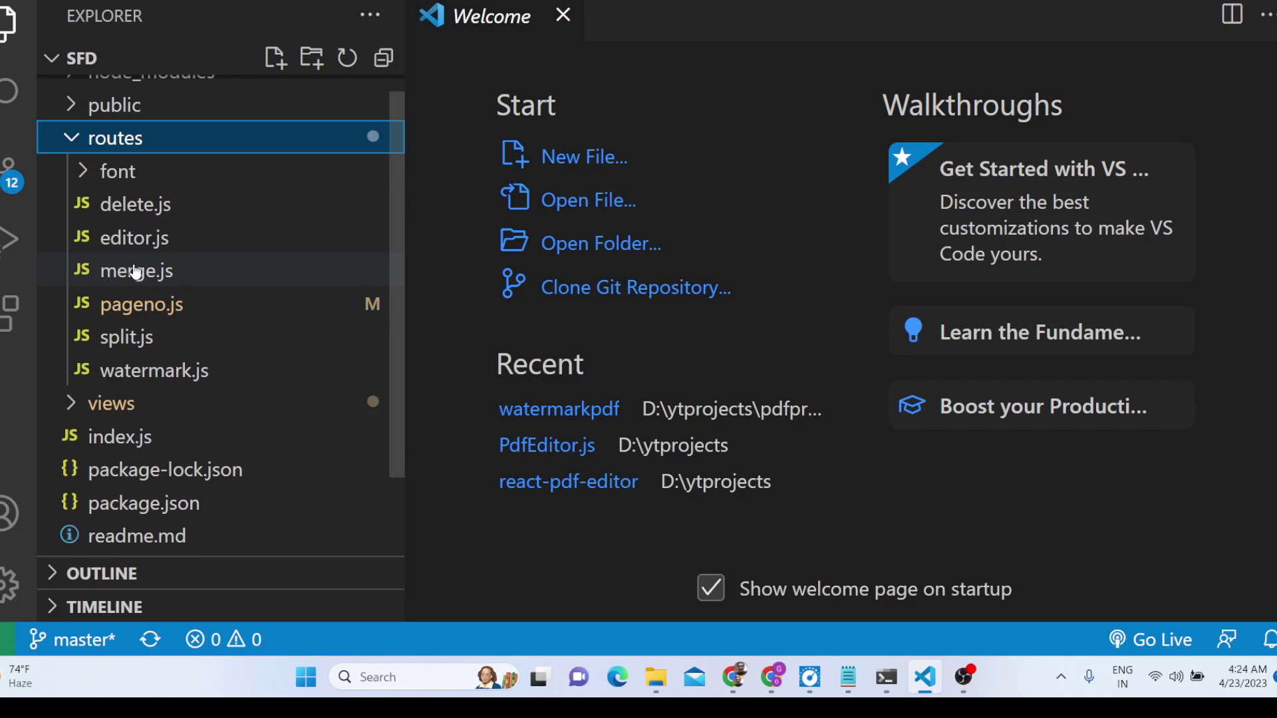
click(154, 239)
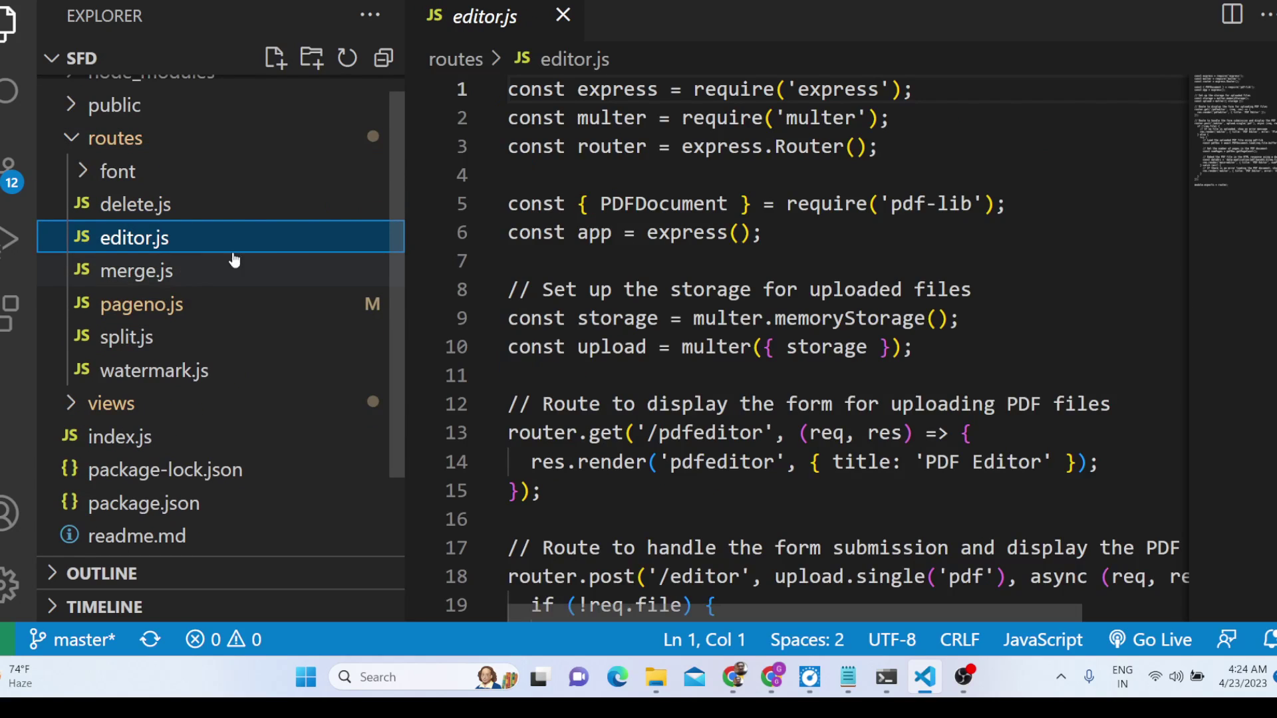
click(131, 274)
click(141, 305)
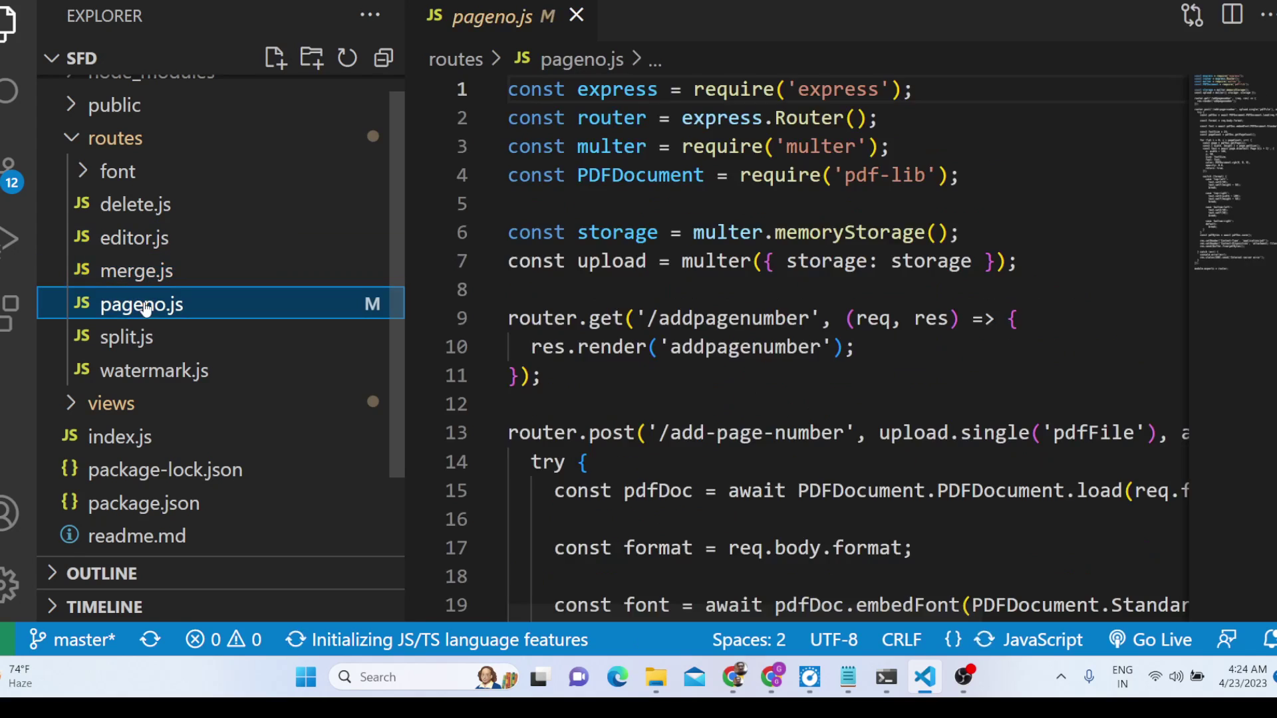
scroll(106, 359, down, 3)
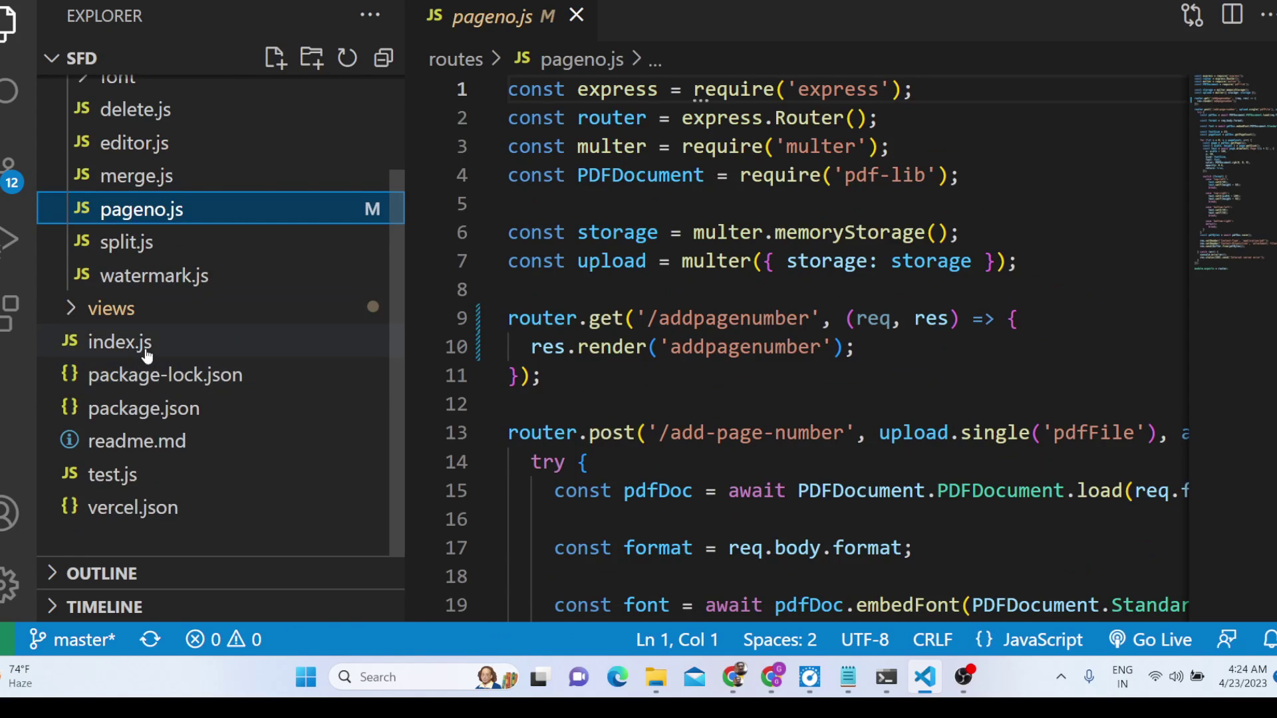
click(110, 343)
scroll(591, 318, down, 7)
scroll(592, 317, up, 7)
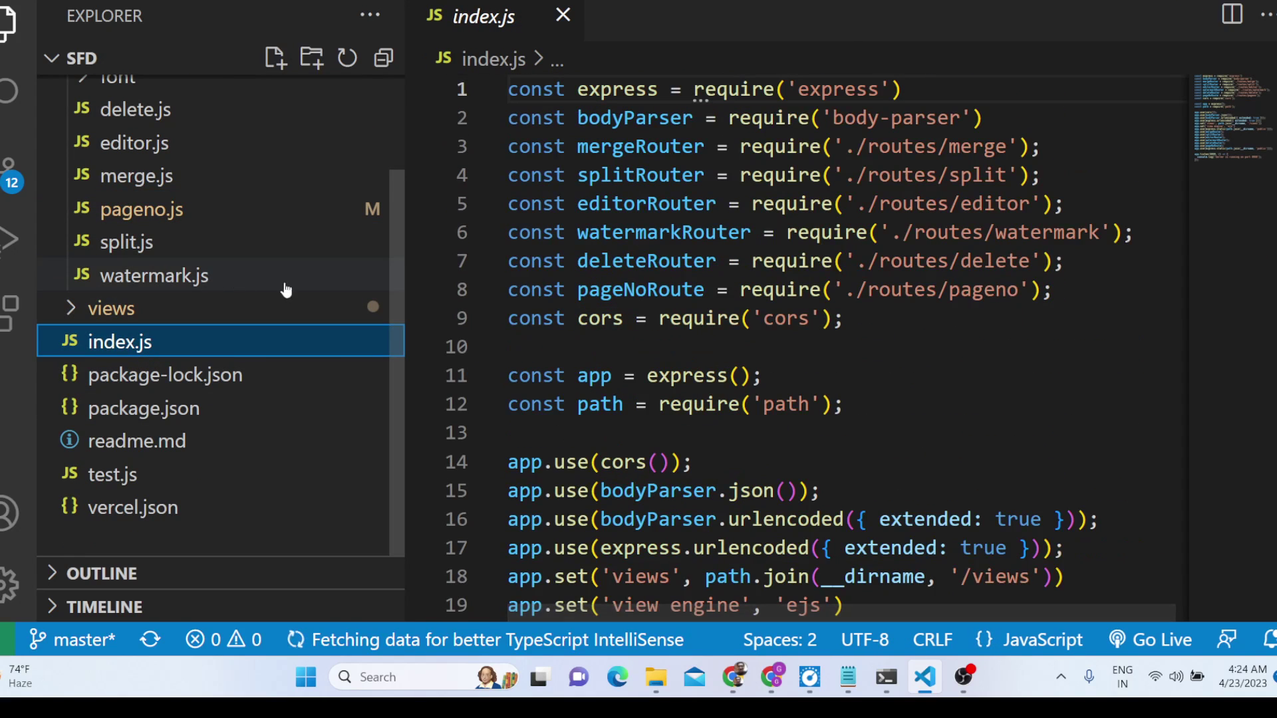
click(732, 680)
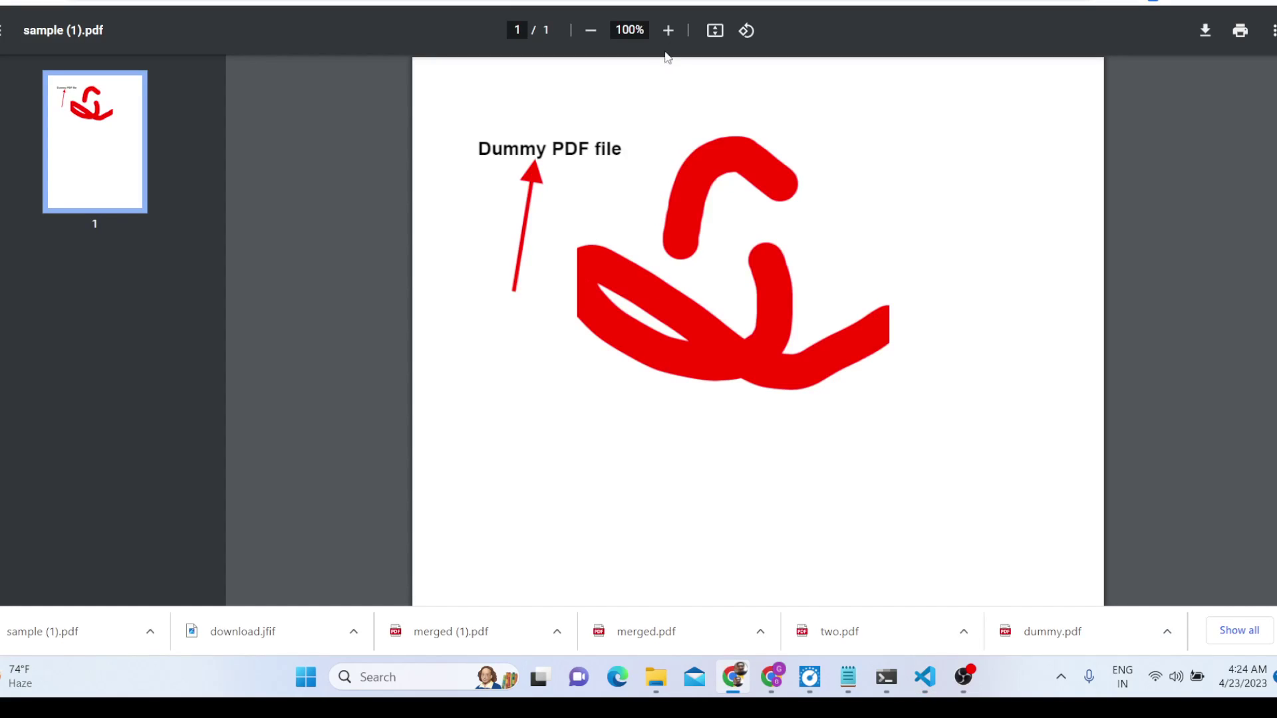
Return to the tools home page, open Split PDF Files and bring up the file picker.
key(ctrl+Tab)
scroll(456, 322, down, 6)
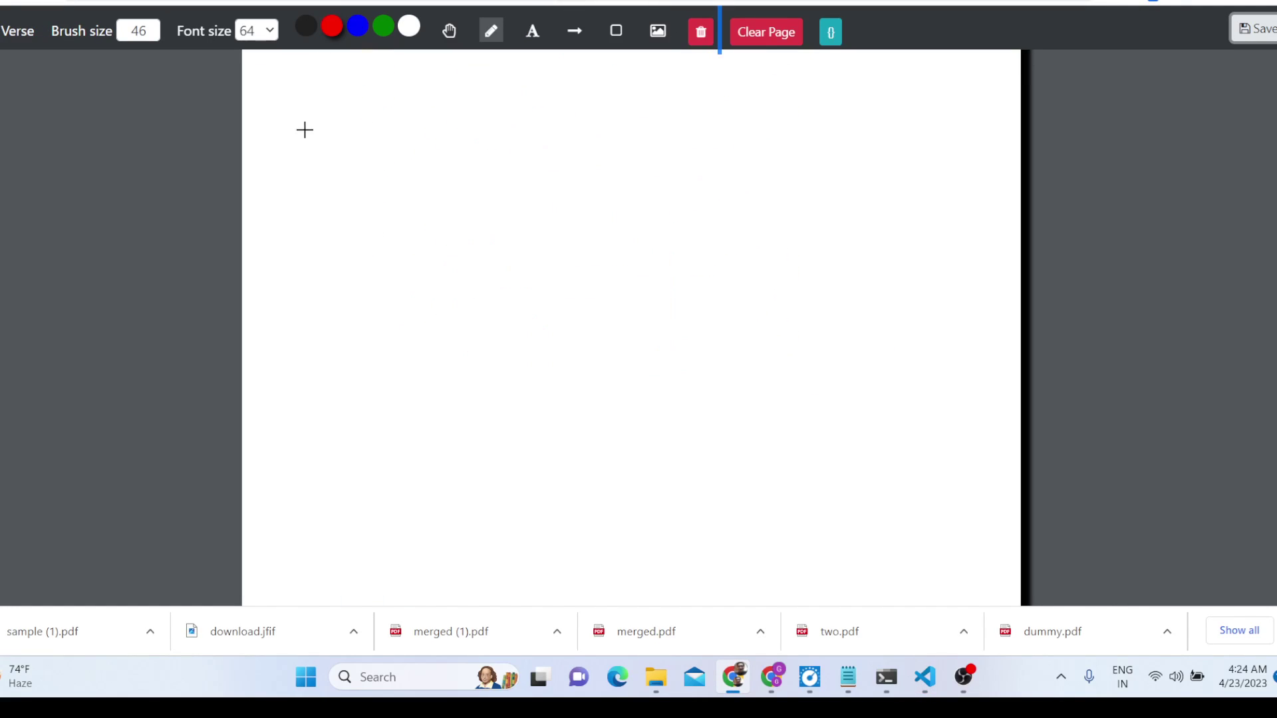
key(ctrl+Tab)
scroll(726, 340, down, 5)
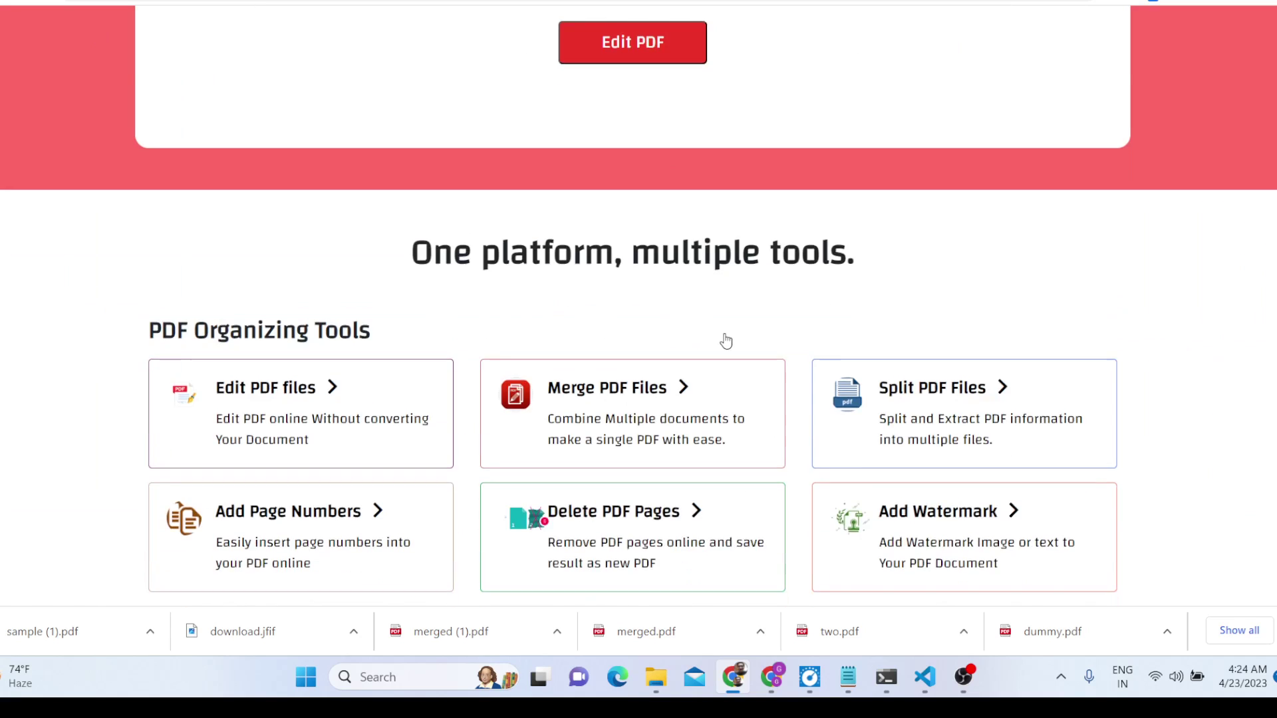
click(899, 414)
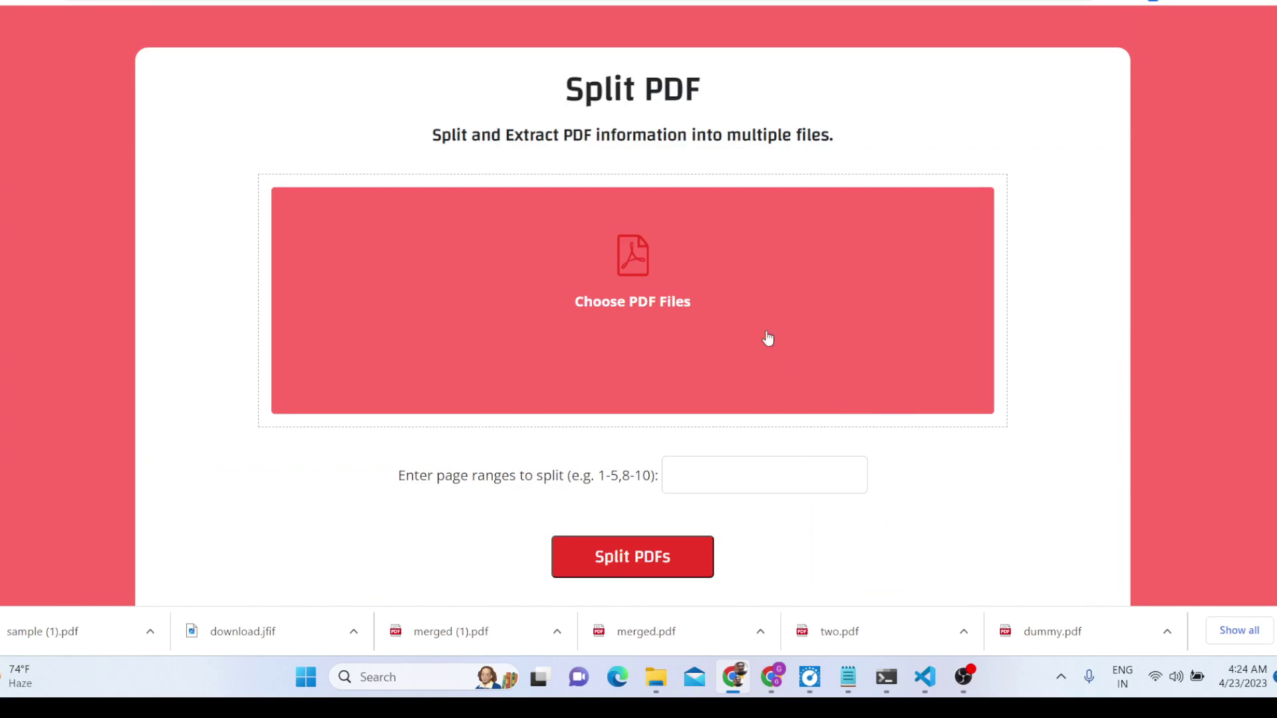
click(650, 277)
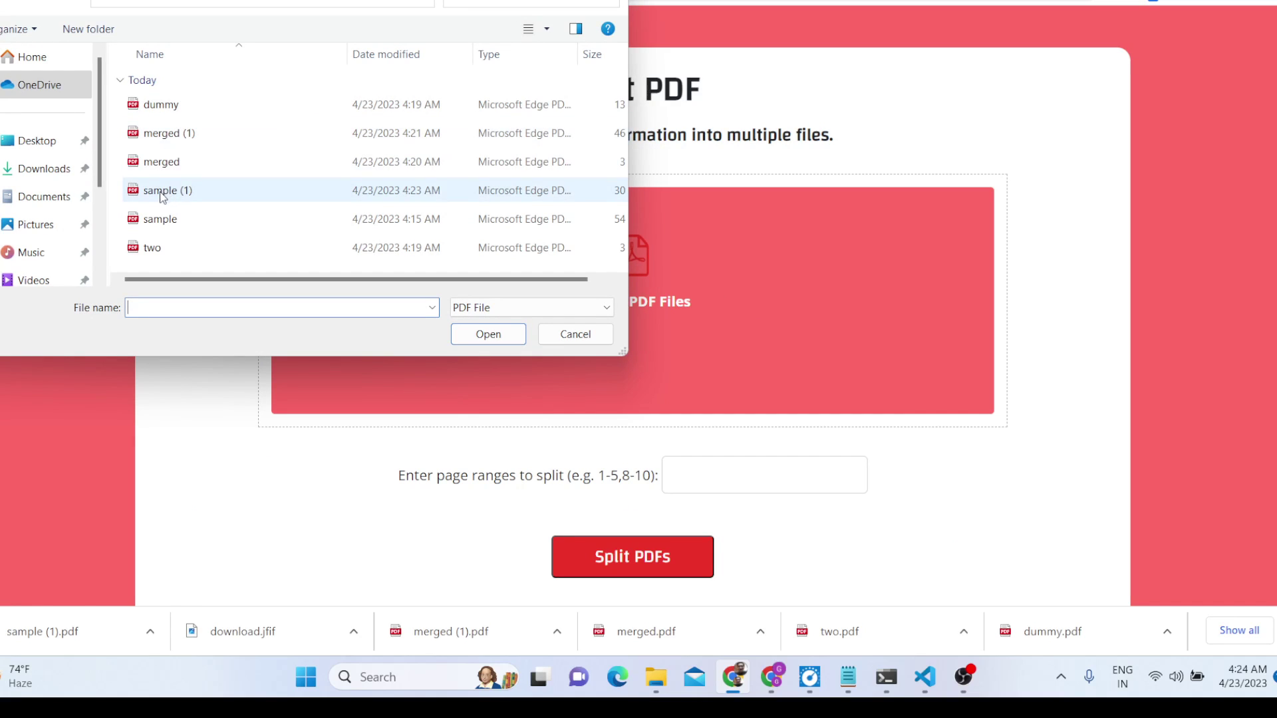
Preview the sample file via the picker's right-click Open command.
click(157, 221)
right_click(157, 222)
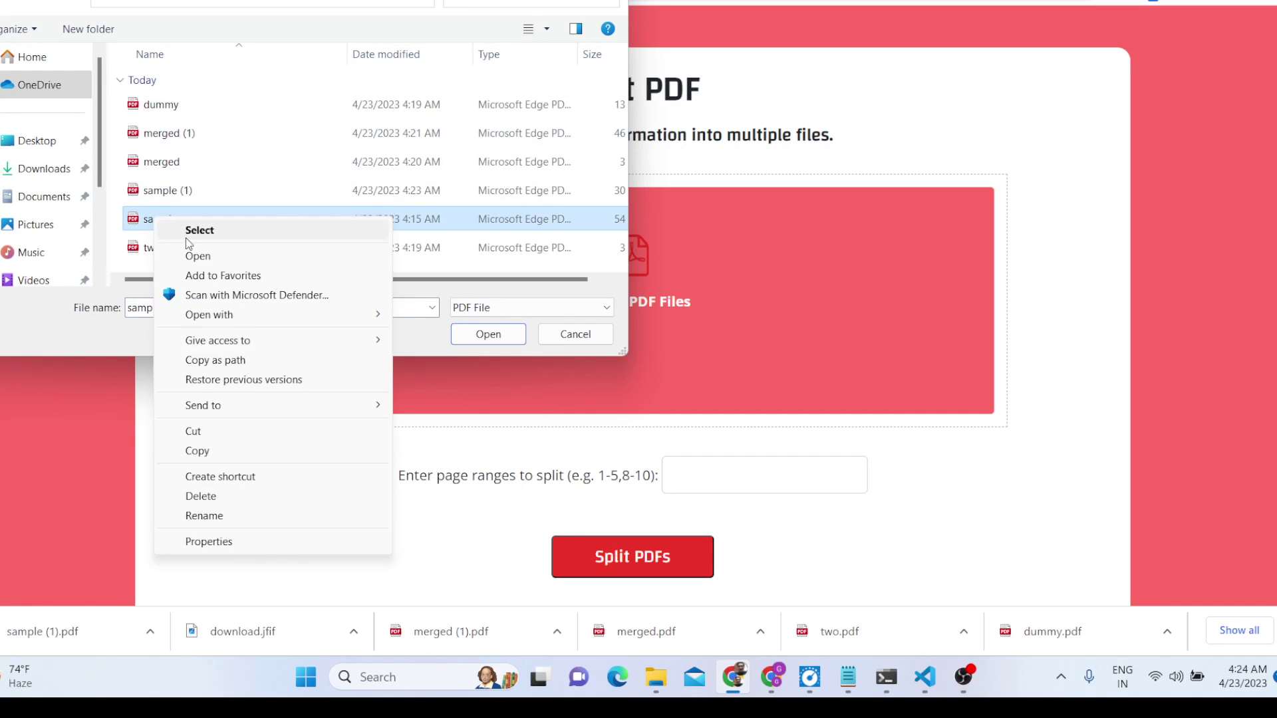
click(196, 256)
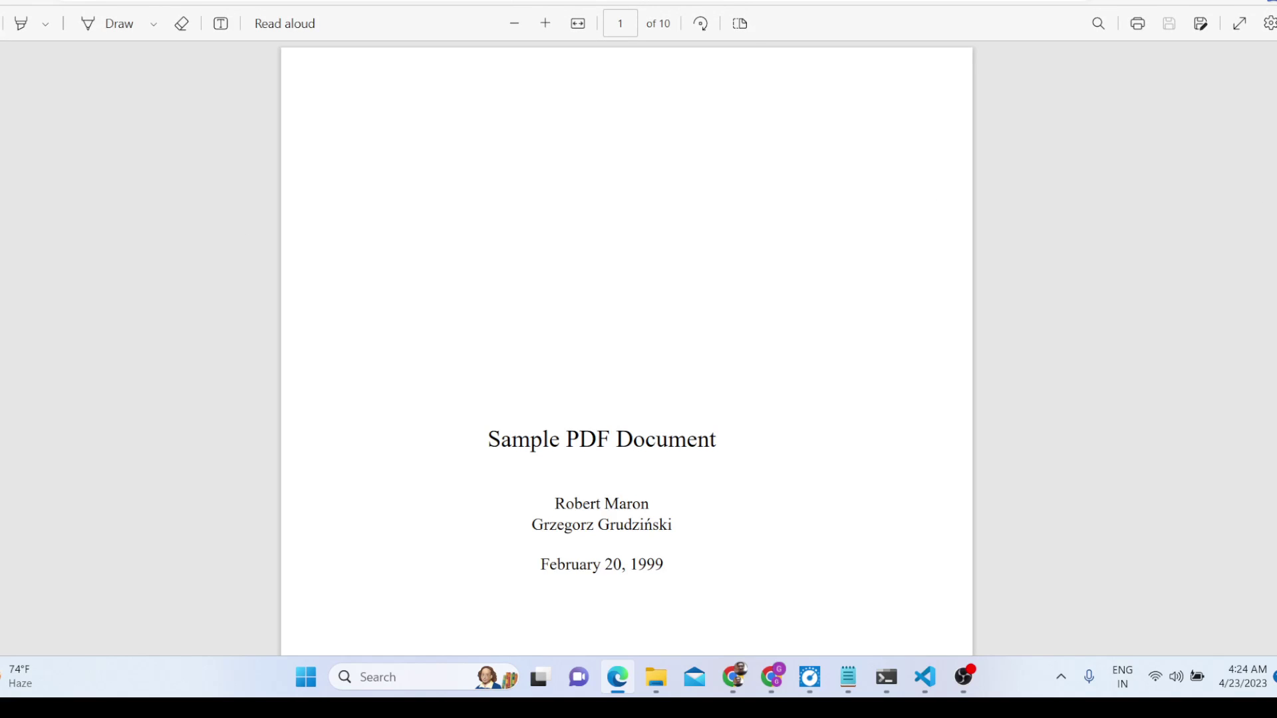
scroll(627, 346, down, 20)
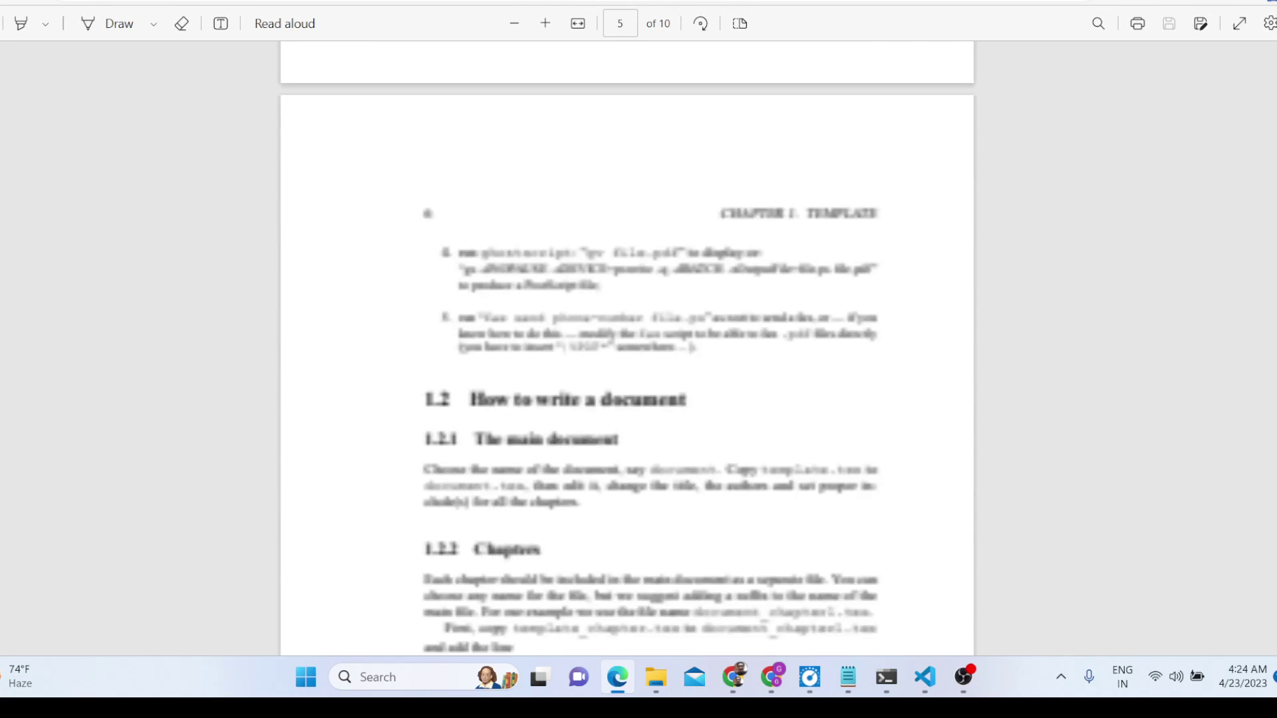
scroll(627, 346, down, 20)
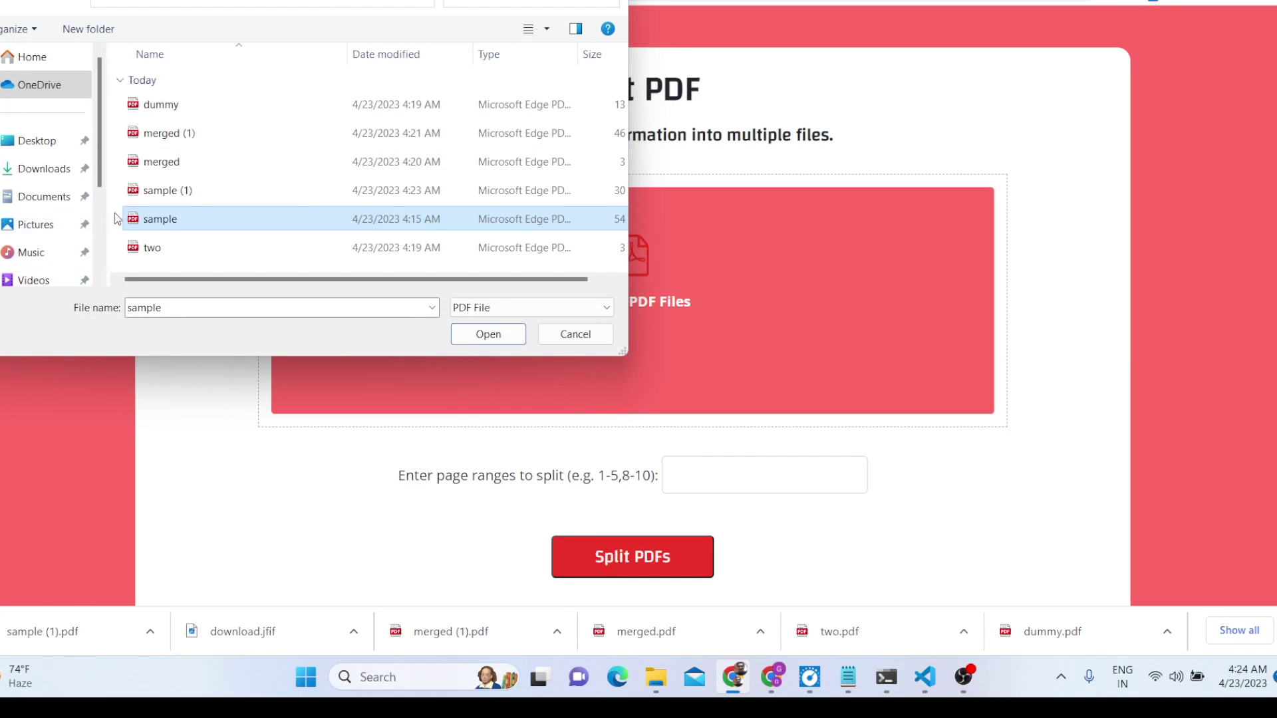
Add sample.pdf to the Split tool, check it in a new tab, and return to the page-range field.
double_click(166, 219)
scroll(506, 279, down, 4)
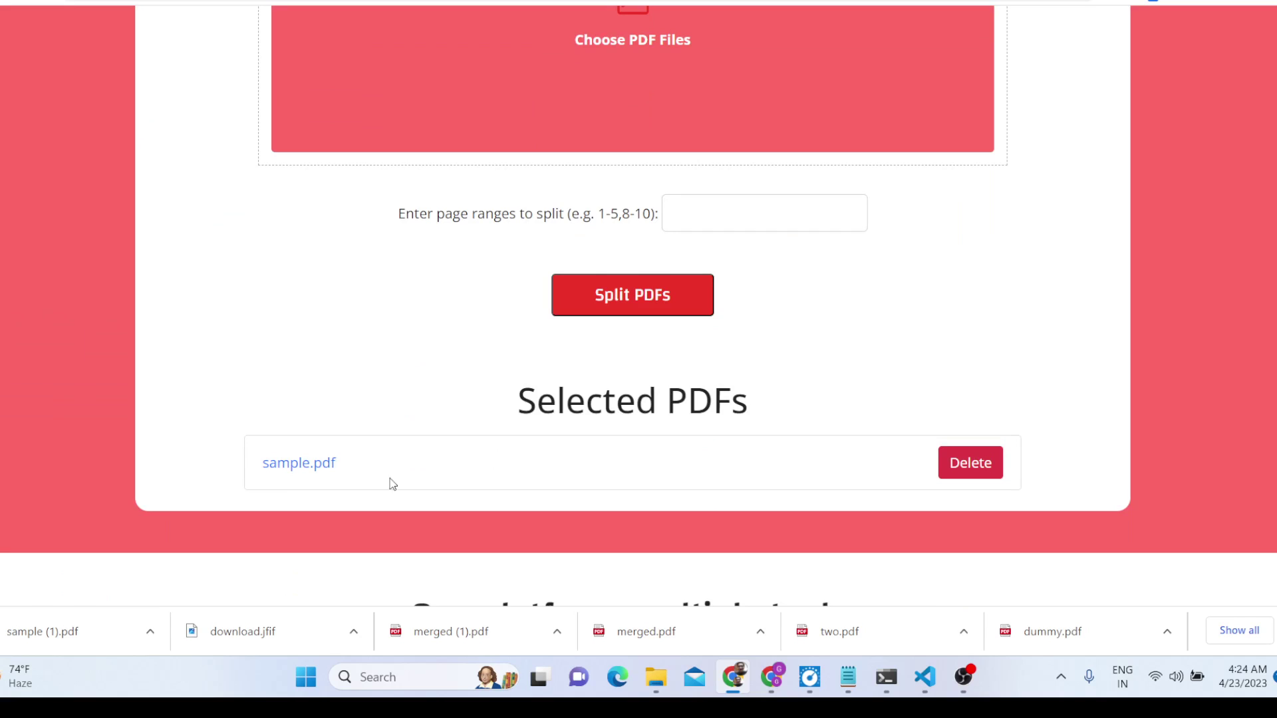
click(292, 466)
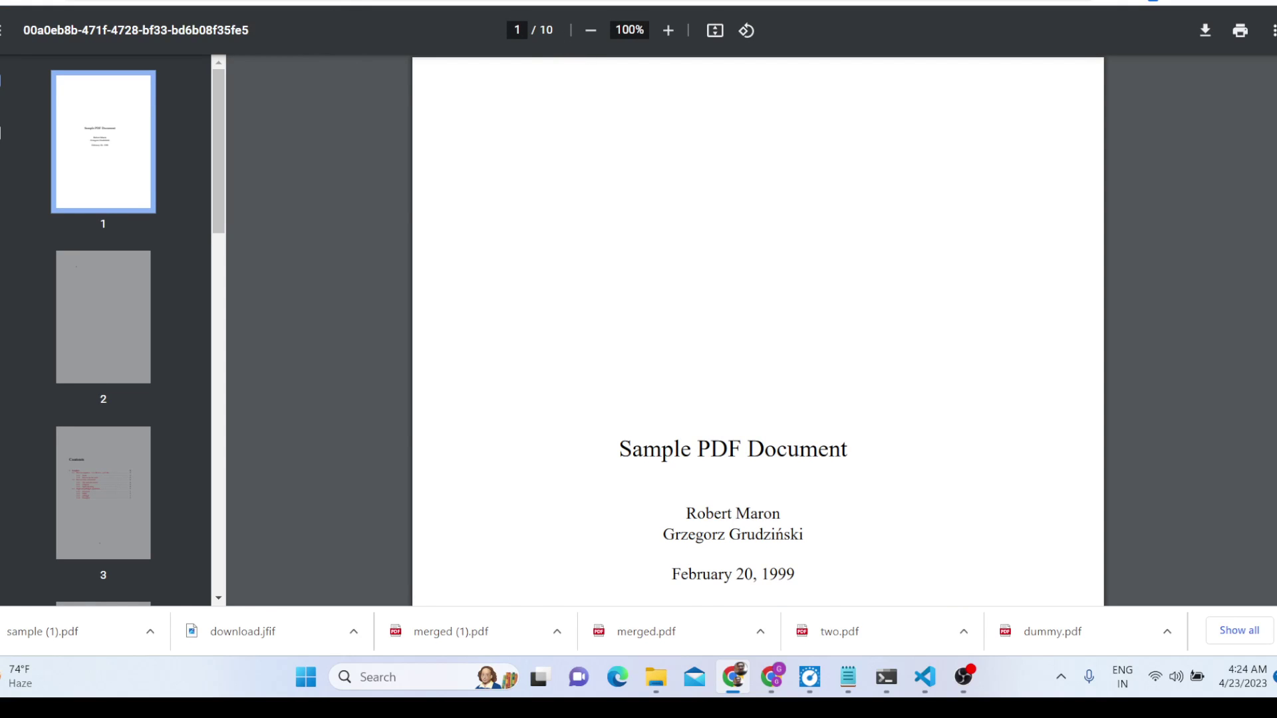
key(ctrl+w)
scroll(516, 170, up, 1)
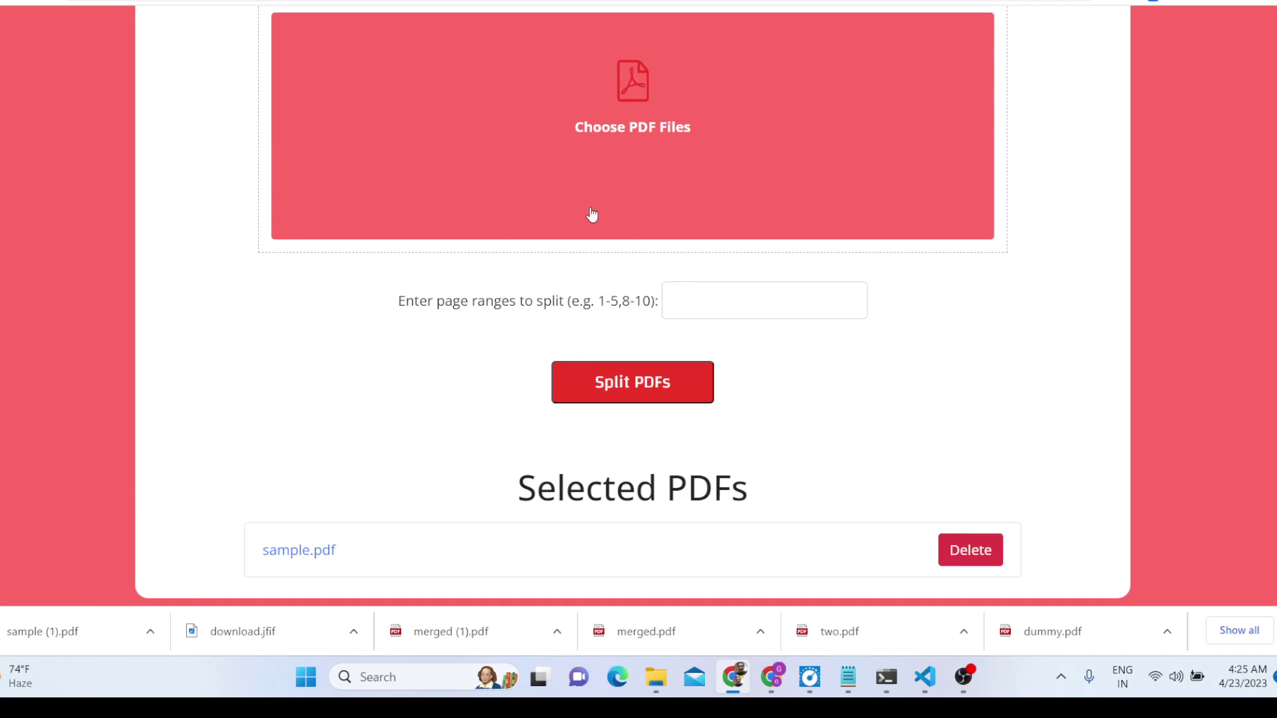
click(698, 297)
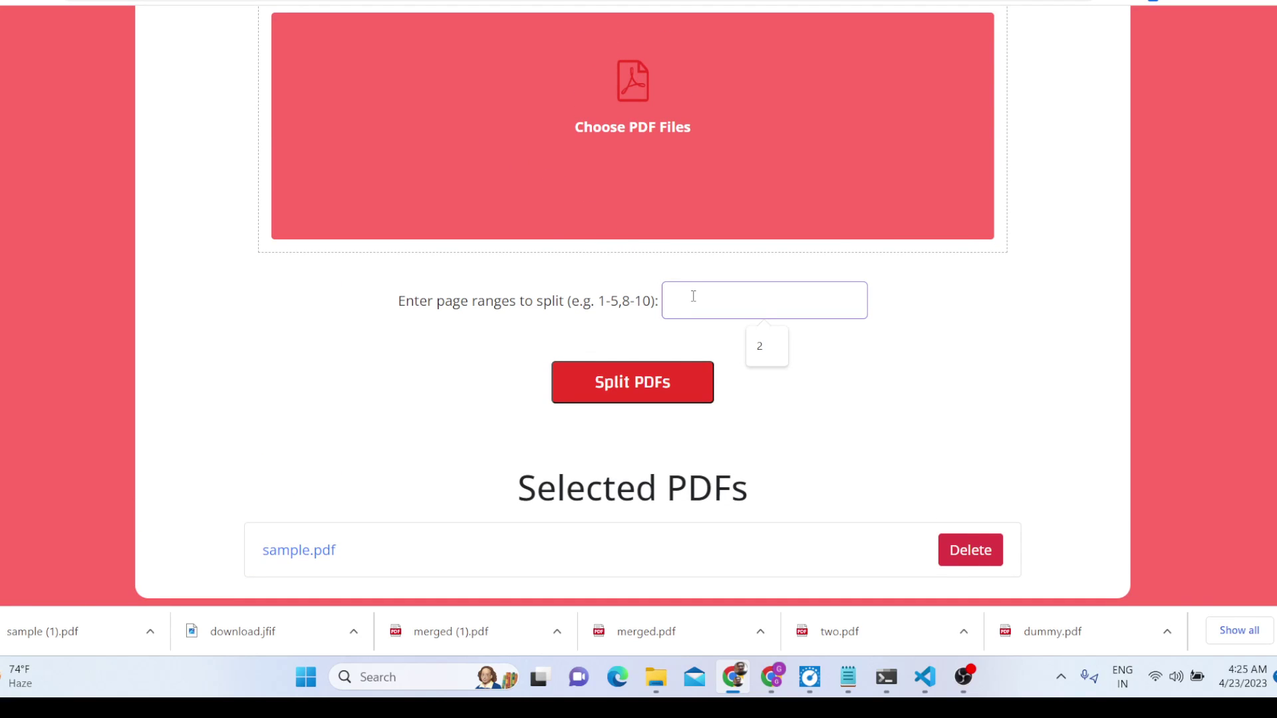
Split sample.pdf with page range 1-5 and open the downloaded split_pages.zip.
text(1-5)
click(633, 381)
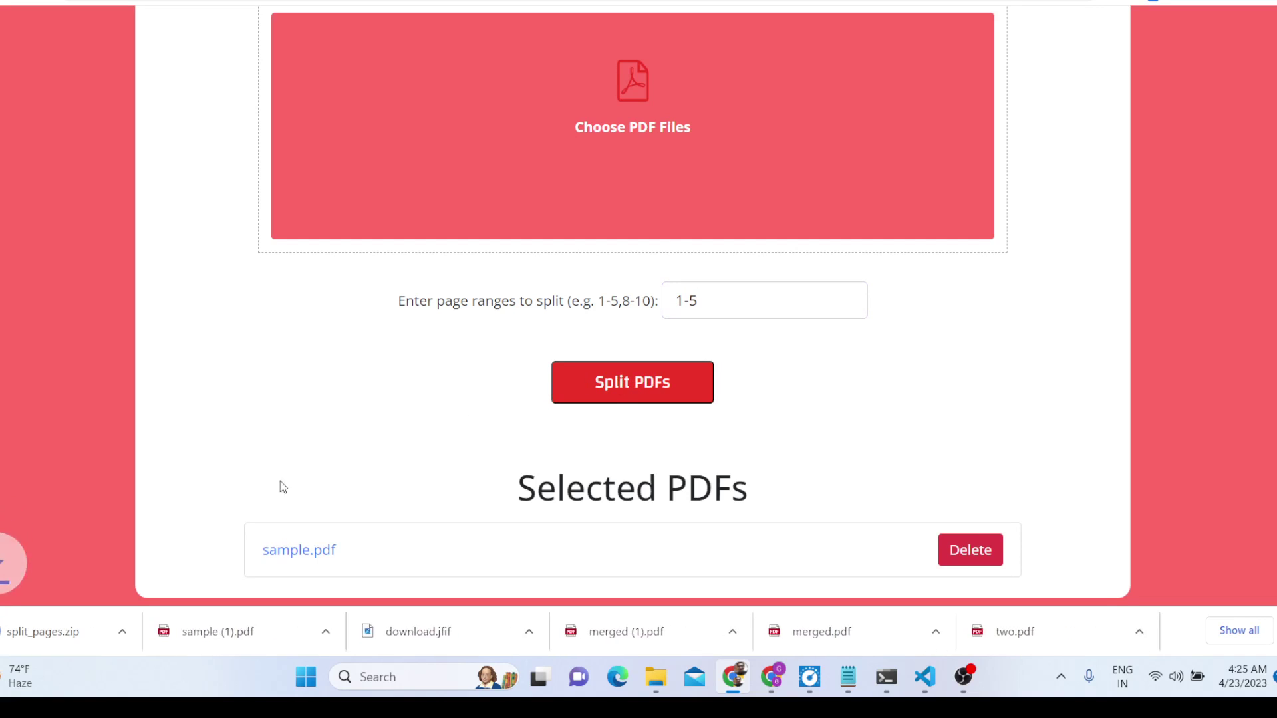
click(60, 631)
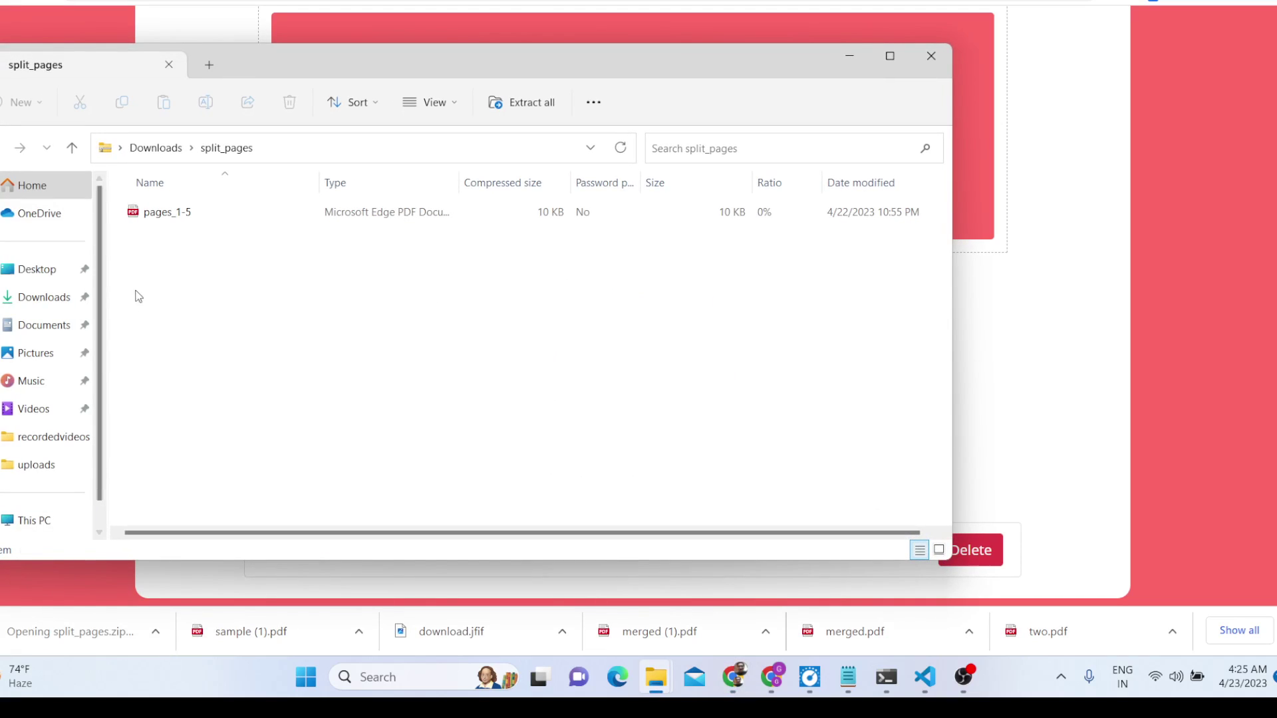
Open pages_1-5 from split_pages and scroll through its five pages.
right_click(168, 218)
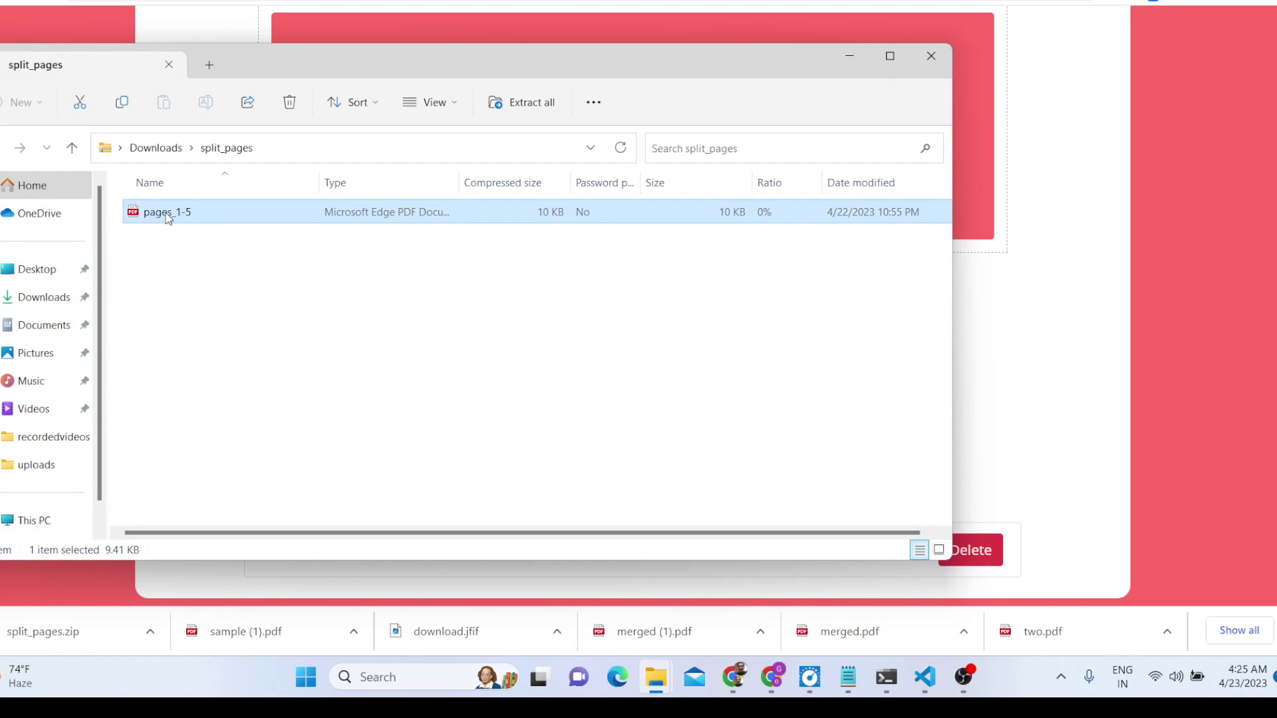
click(210, 228)
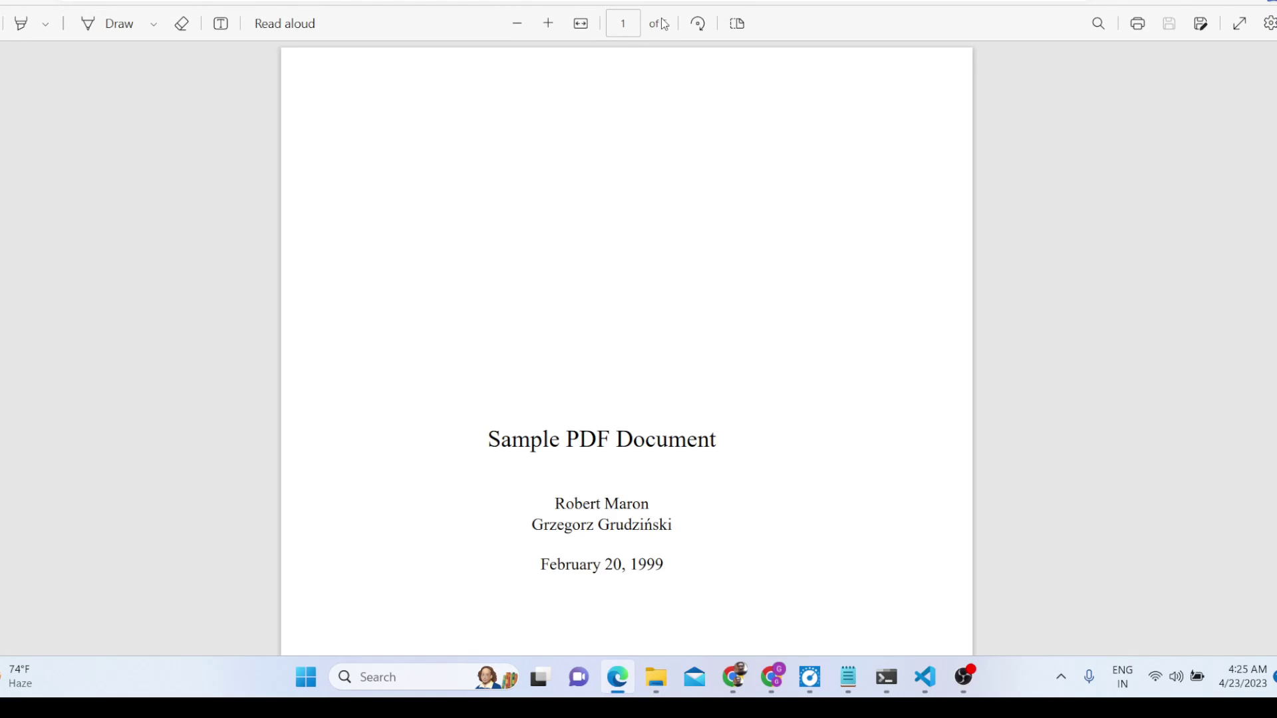
scroll(744, 174, down, 15)
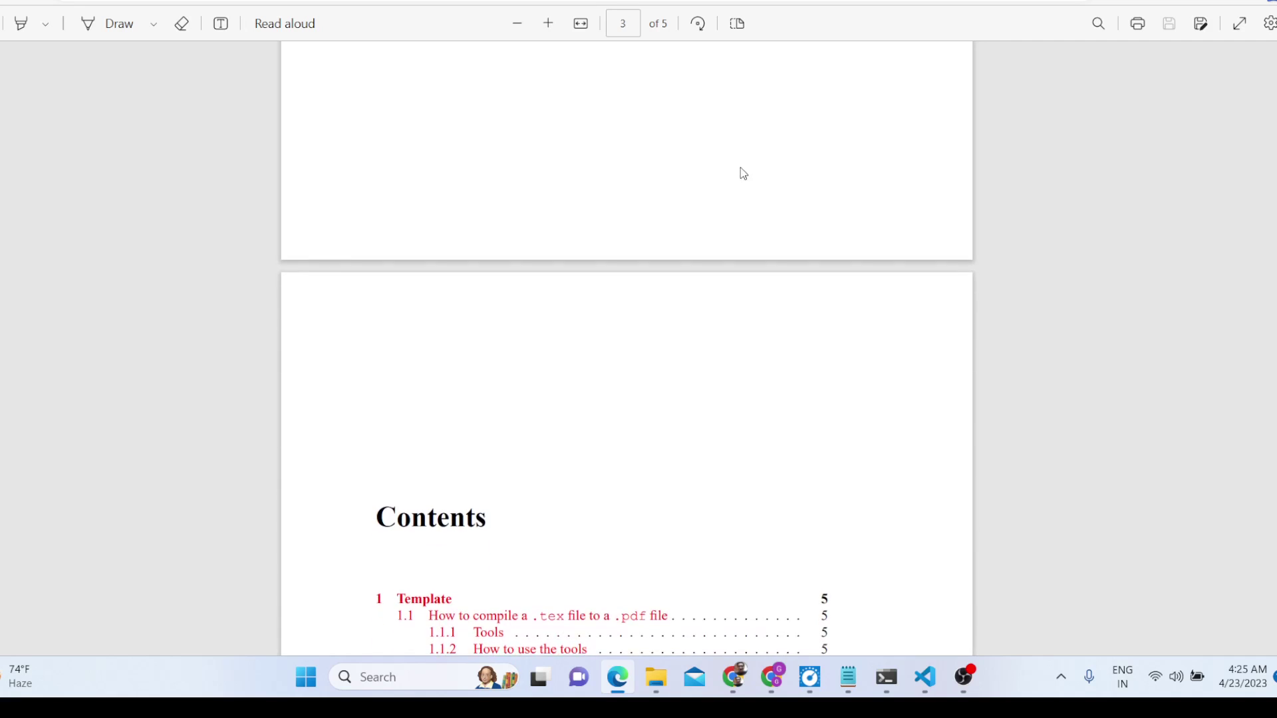
scroll(643, 44, down, 15)
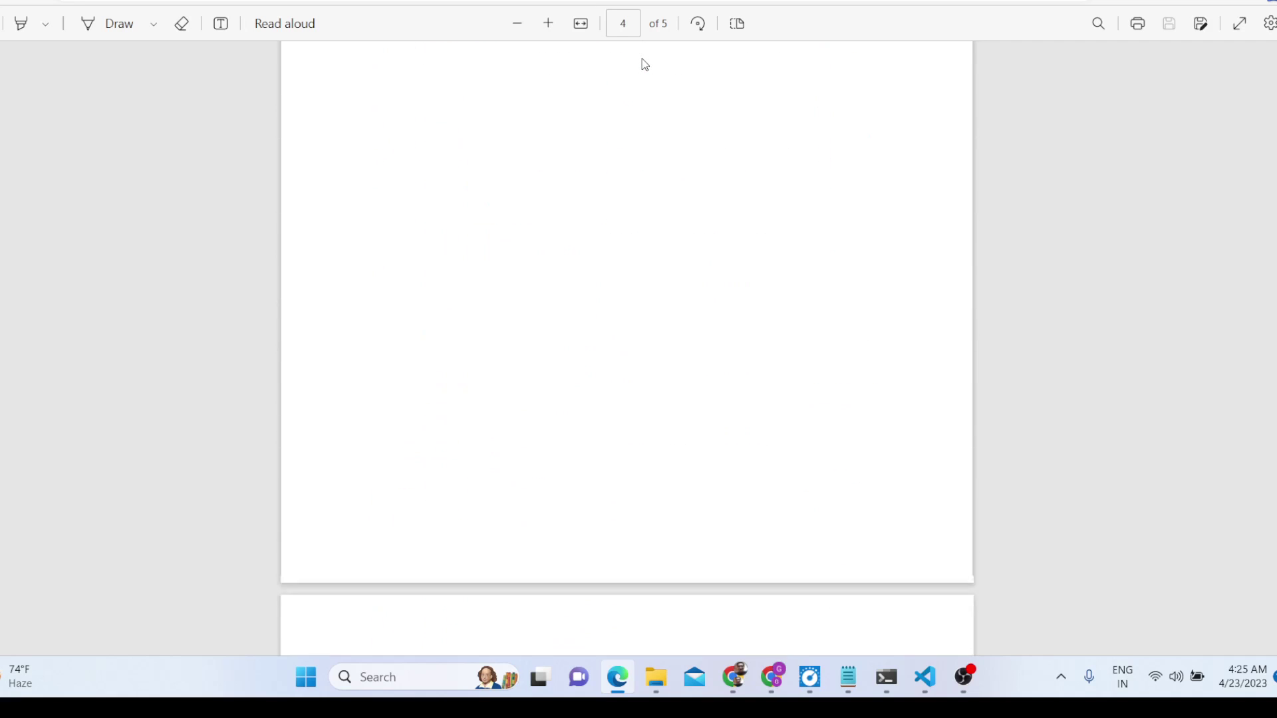
scroll(644, 65, down, 12)
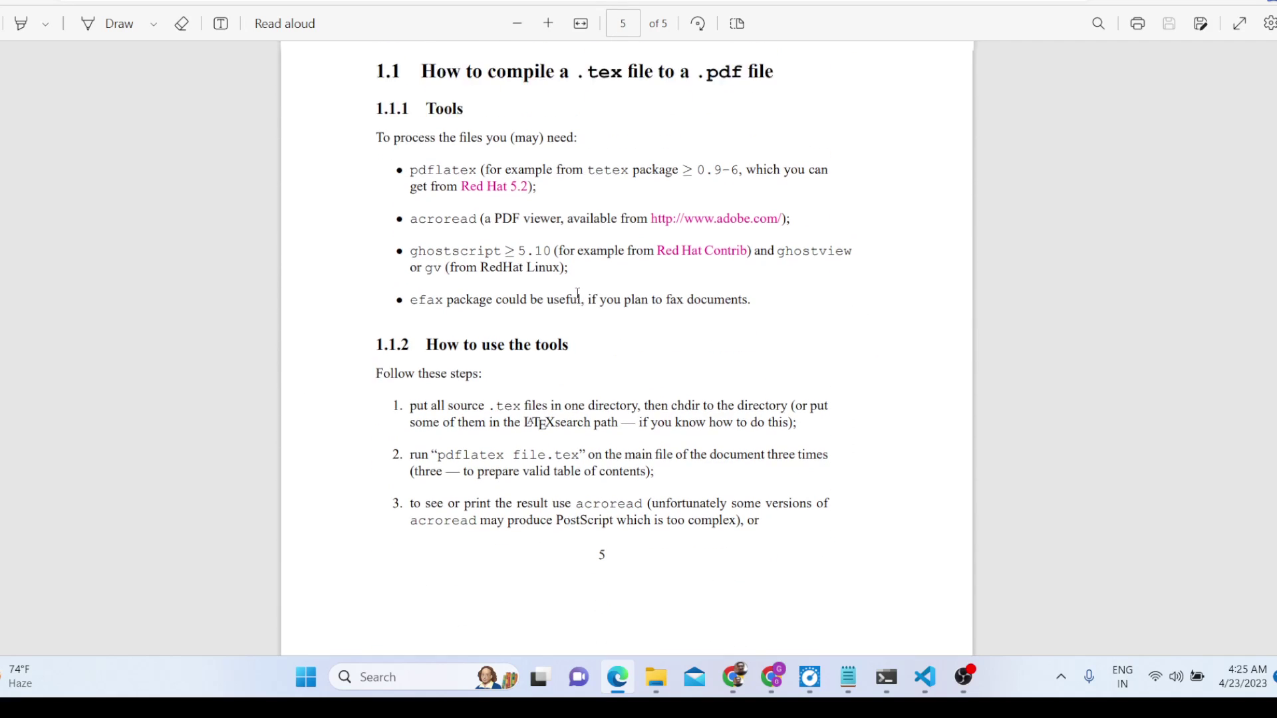
scroll(577, 293, up, 15)
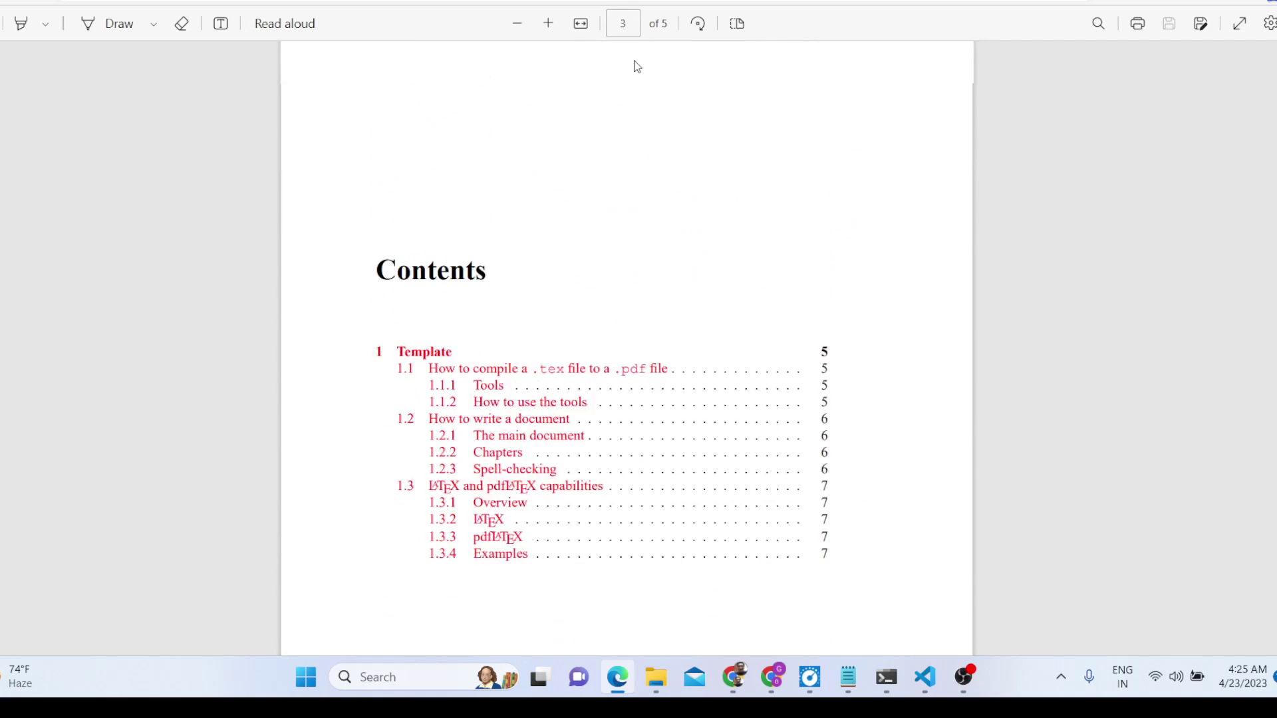
scroll(637, 66, up, 15)
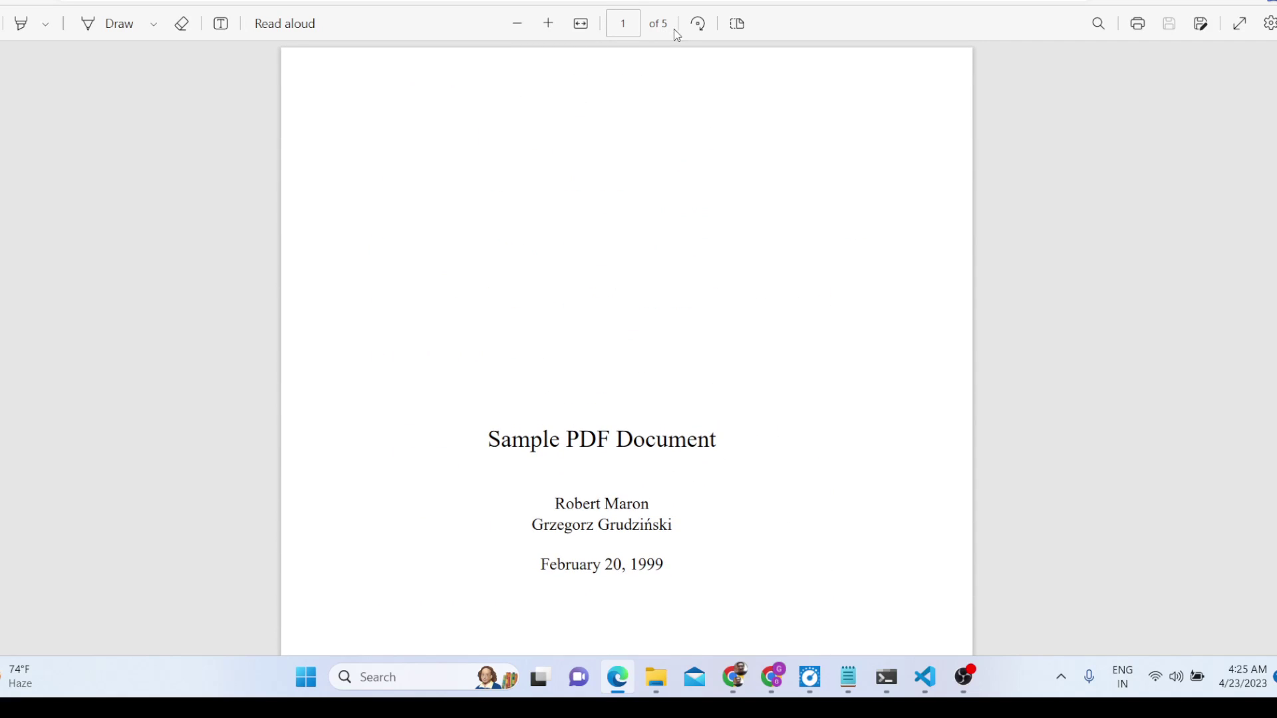
scroll(688, 123, down, 20)
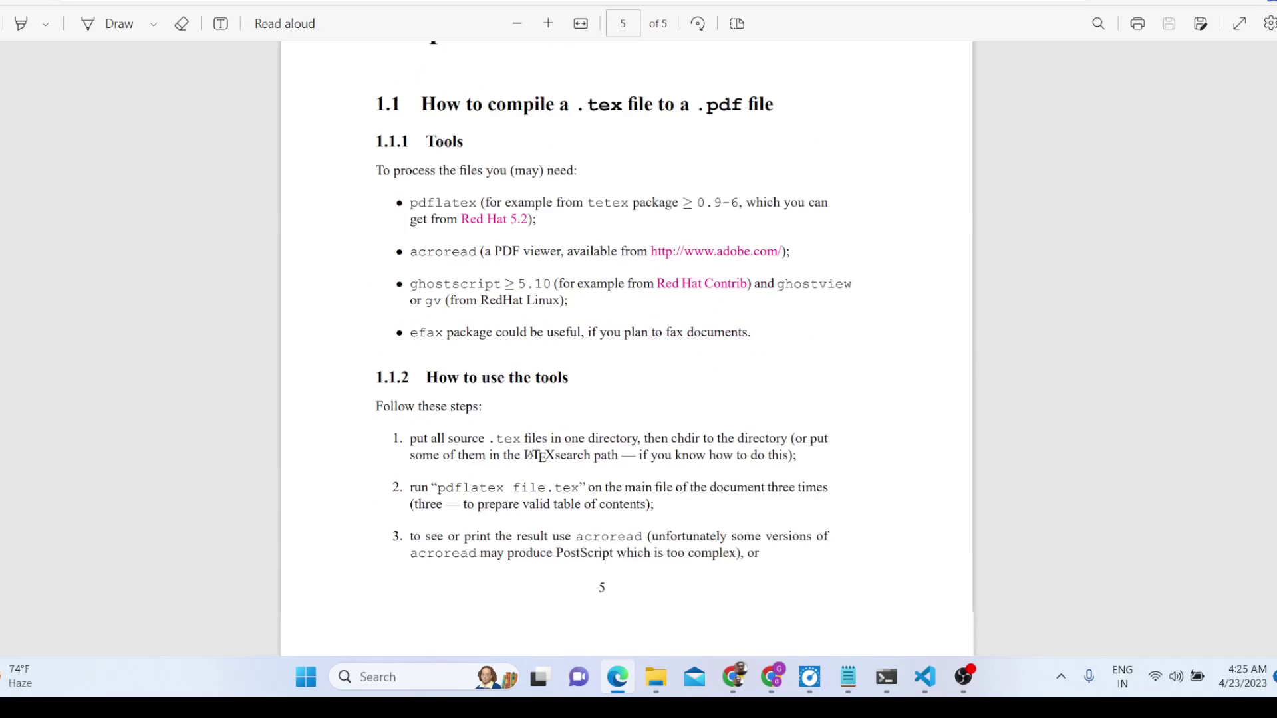
scroll(542, 456, down, 1)
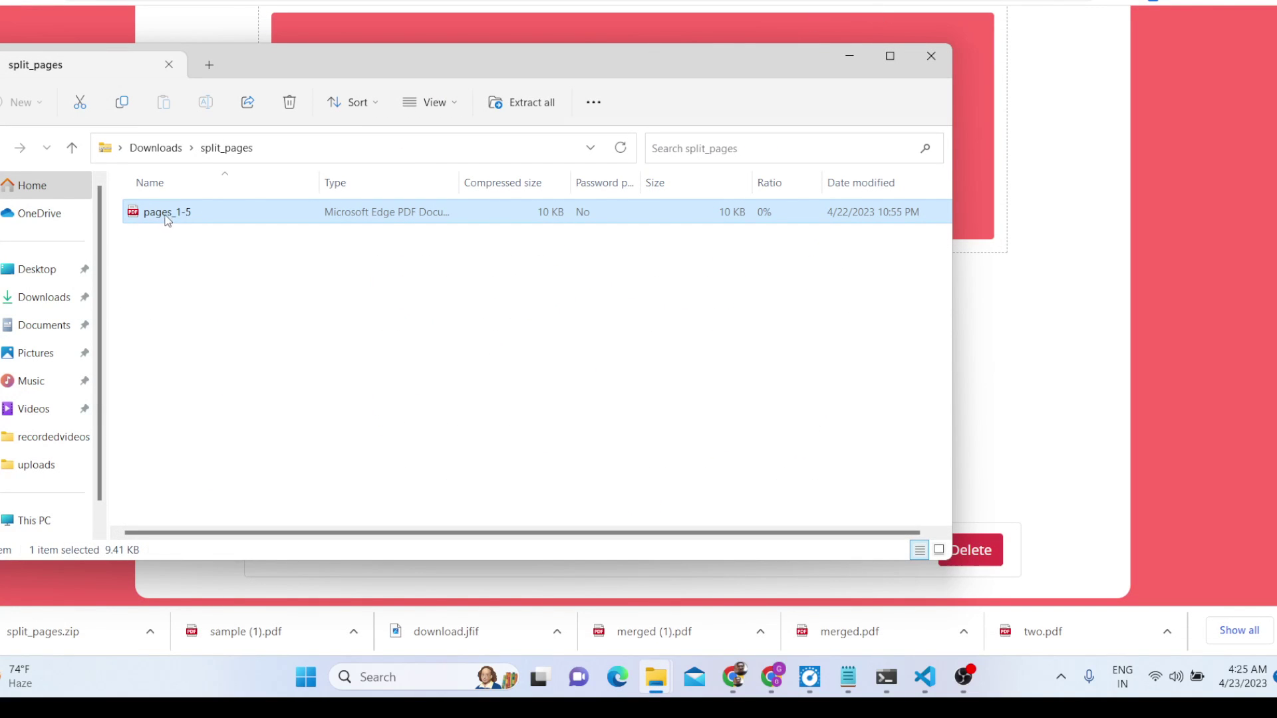
Replace the page range with 1-5,6,8, split sample.pdf again, and show all downloads.
click(849, 56)
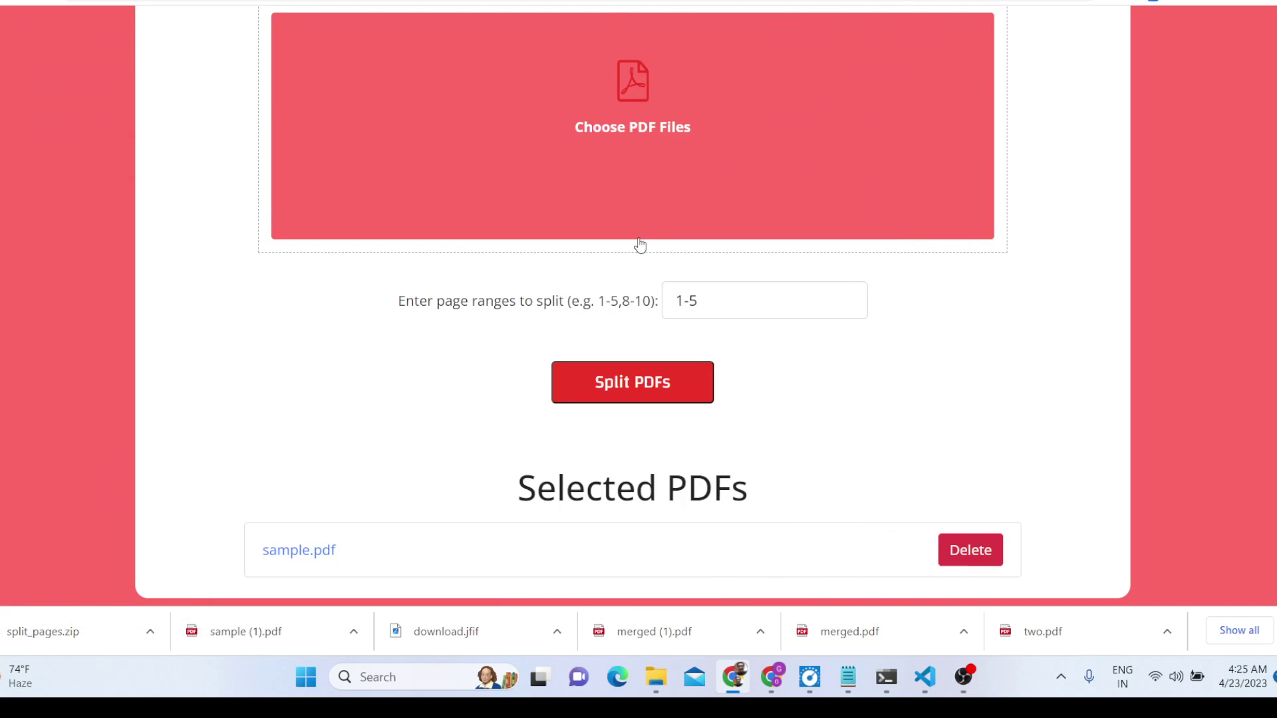
drag(712, 293, 596, 315)
key(BackSpace)
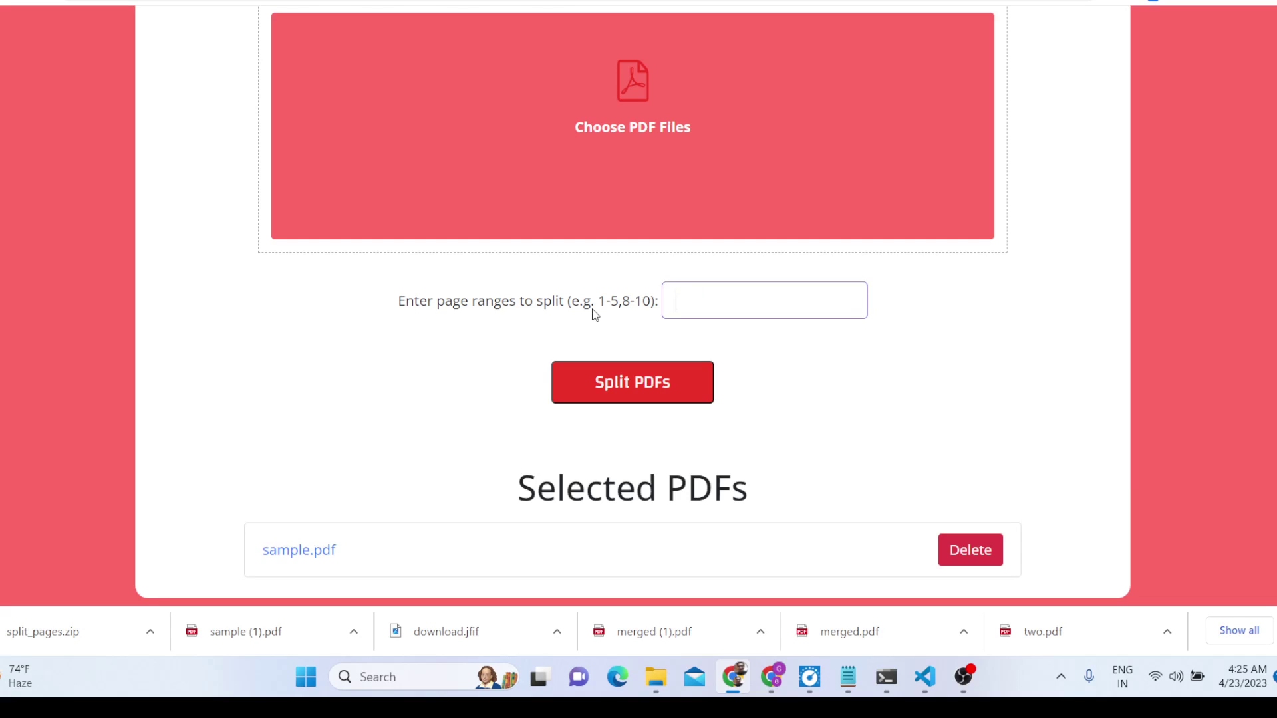
text(1-5,6,8)
click(629, 380)
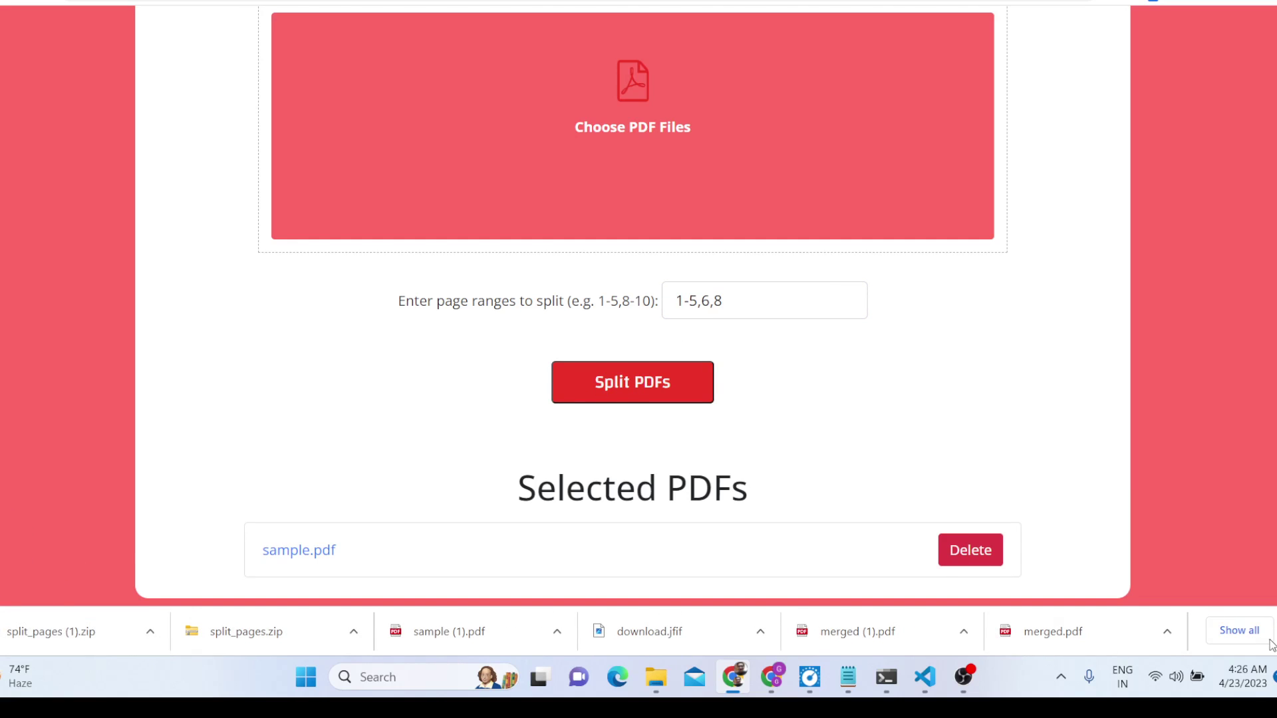
click(1242, 630)
Extract split_pages (1).zip into a split_pages (1) folder.
click(449, 196)
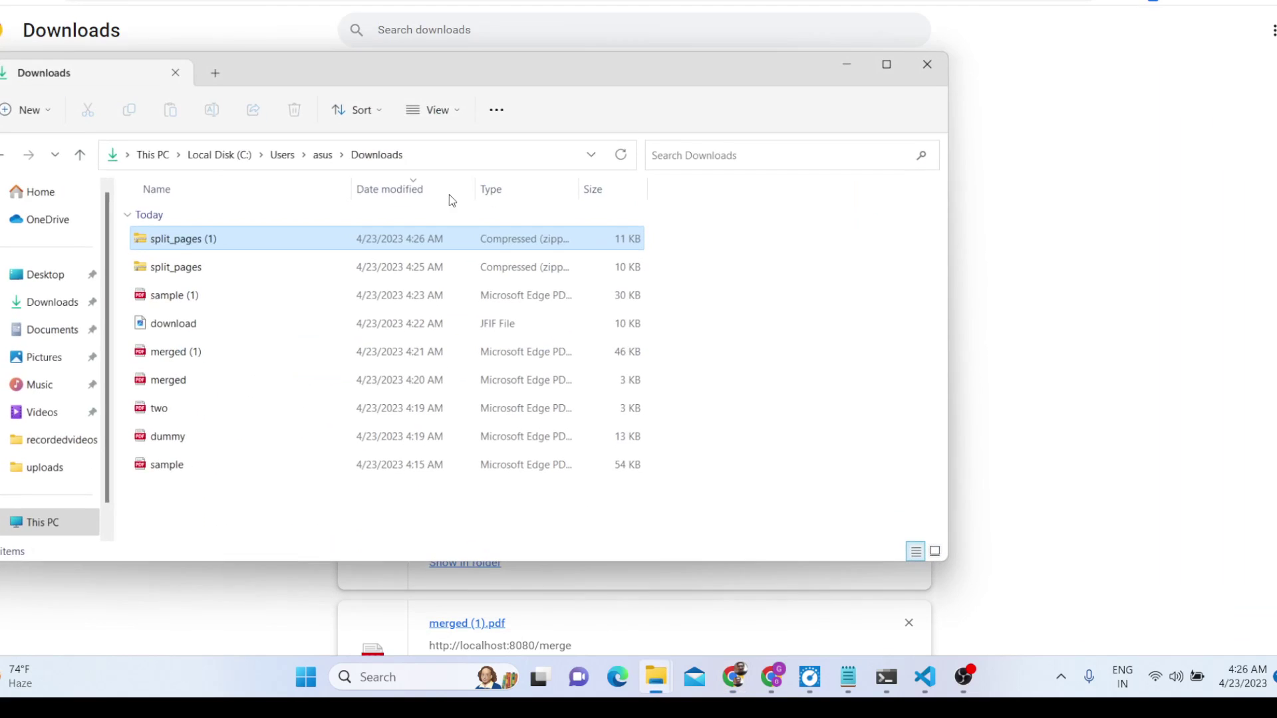
right_click(172, 237)
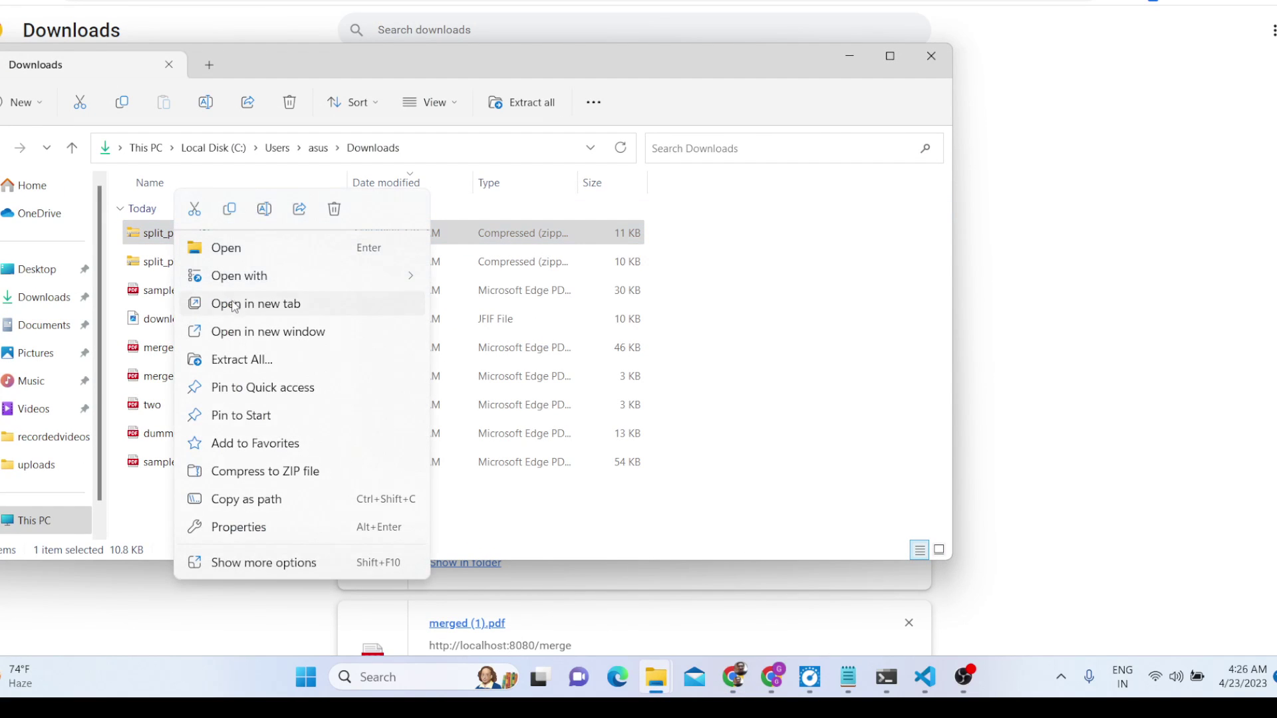
click(235, 363)
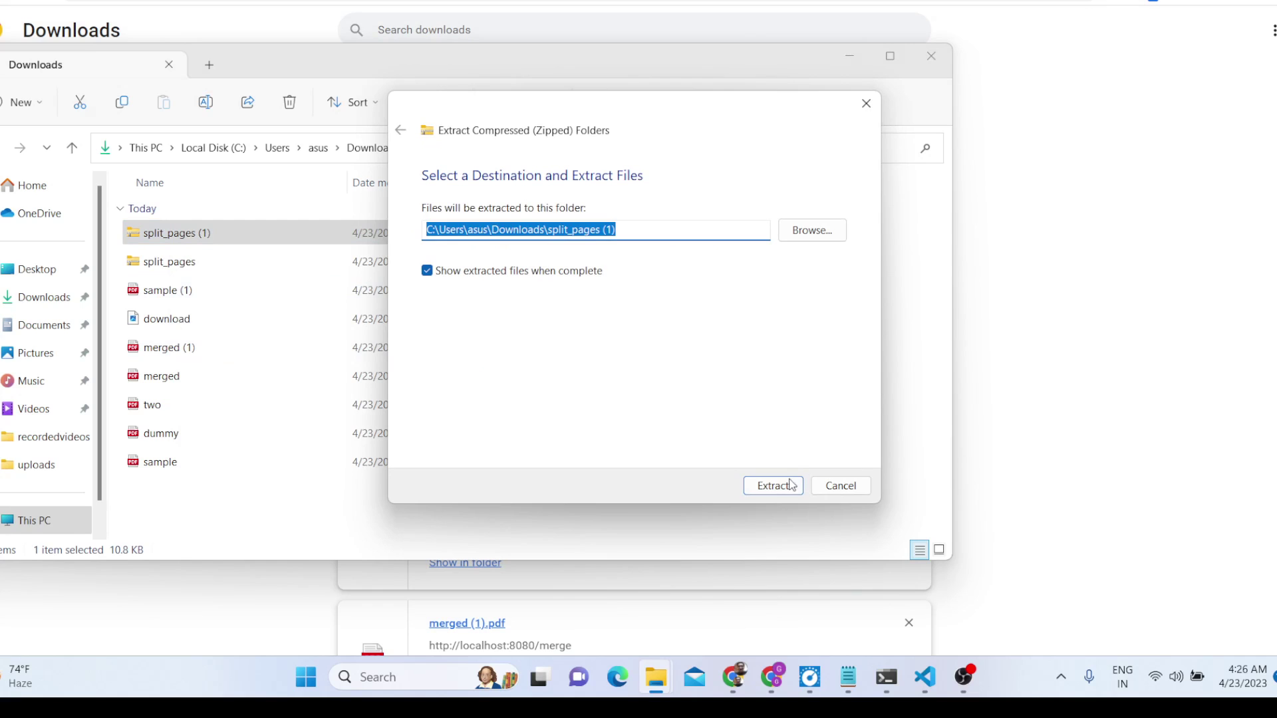
click(792, 485)
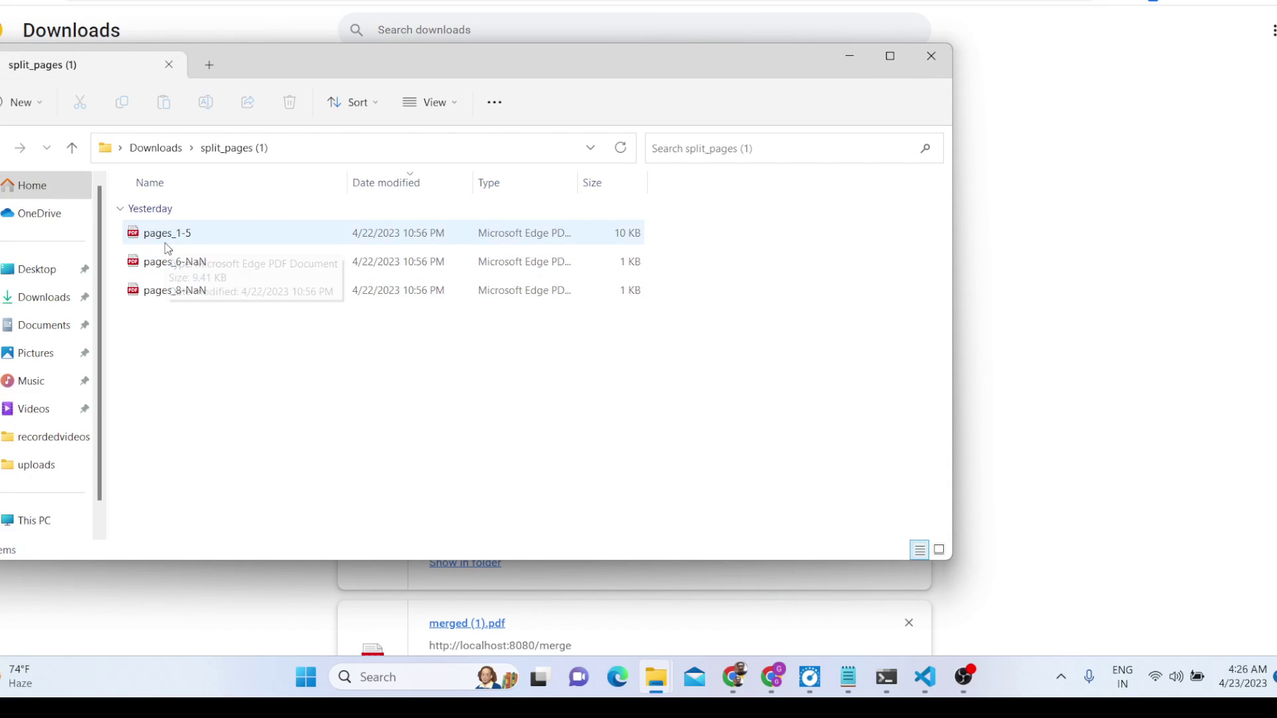
Review the pages_1-5 PDF, close the folder windows, and return to the Split PDF tab.
double_click(168, 249)
scroll(517, 344, down, 15)
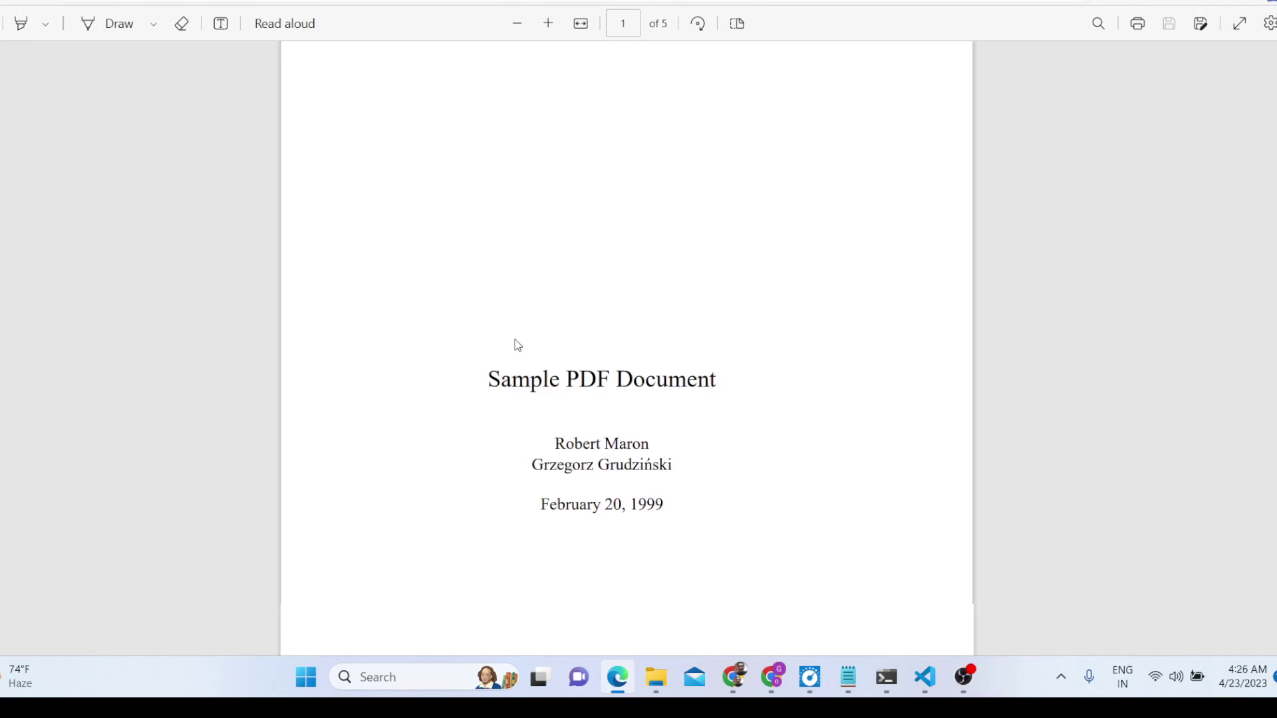
scroll(520, 320, down, 2)
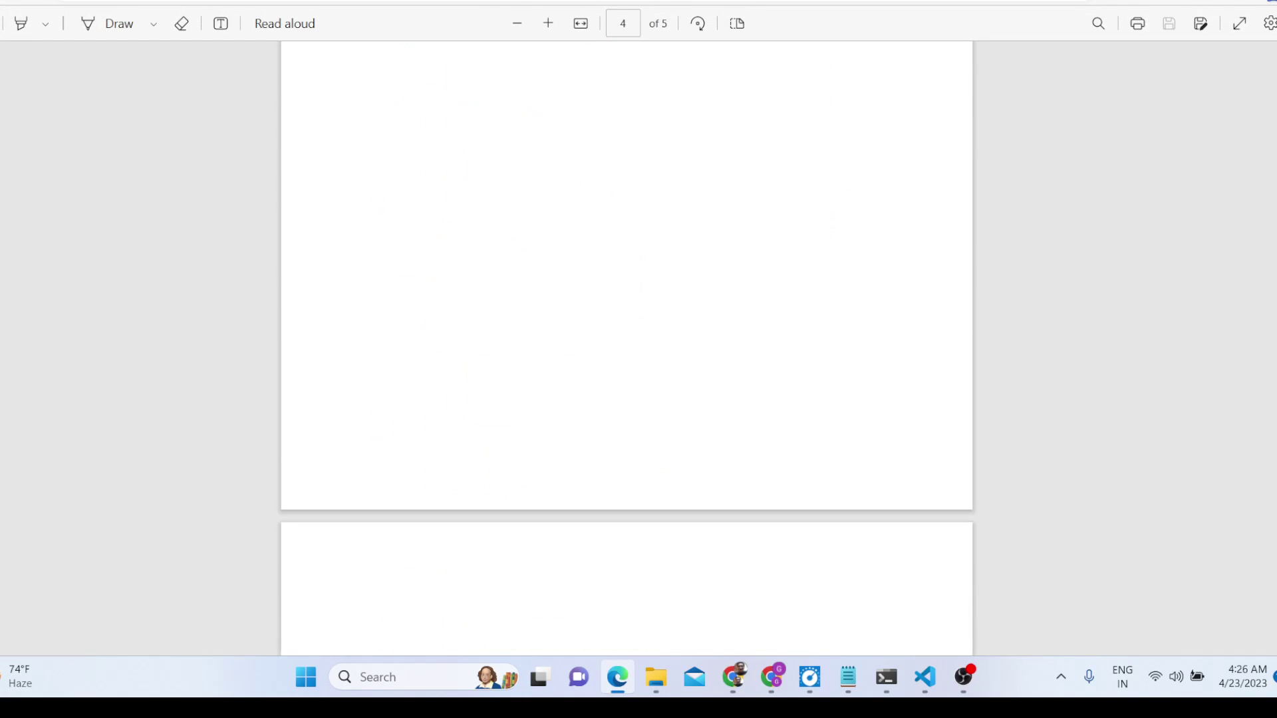
key(ctrl+w)
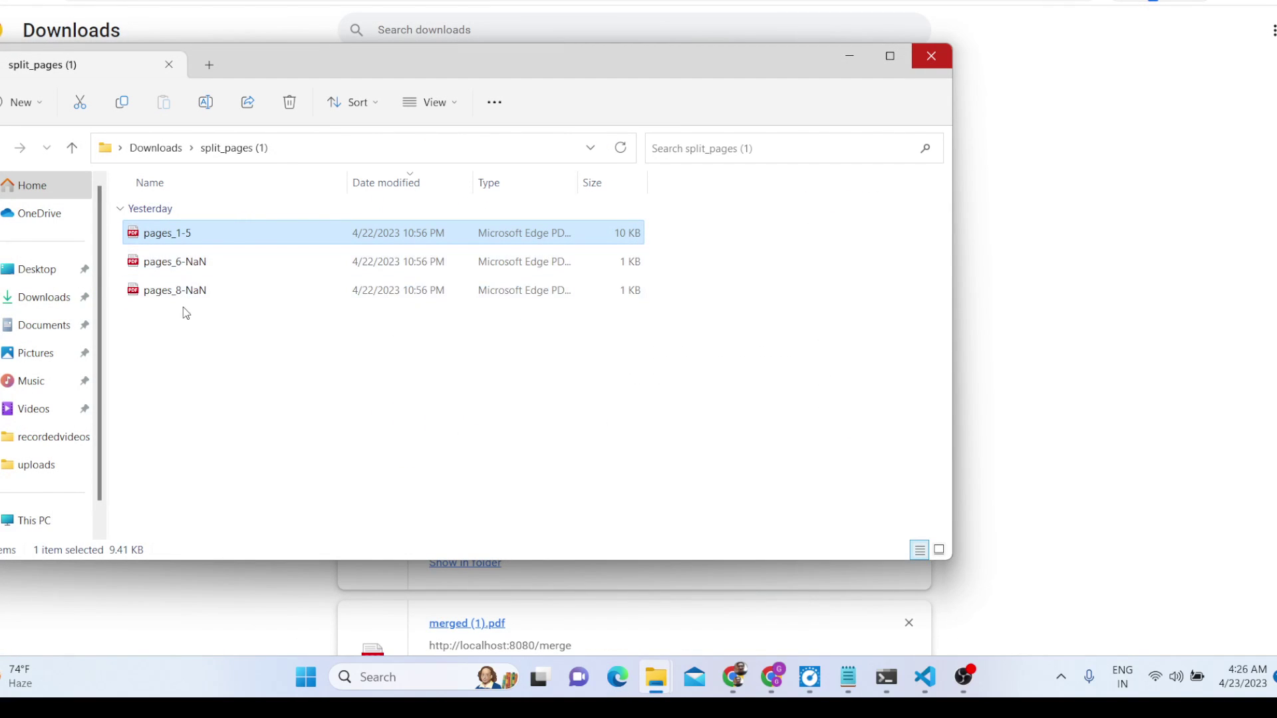
click(176, 271)
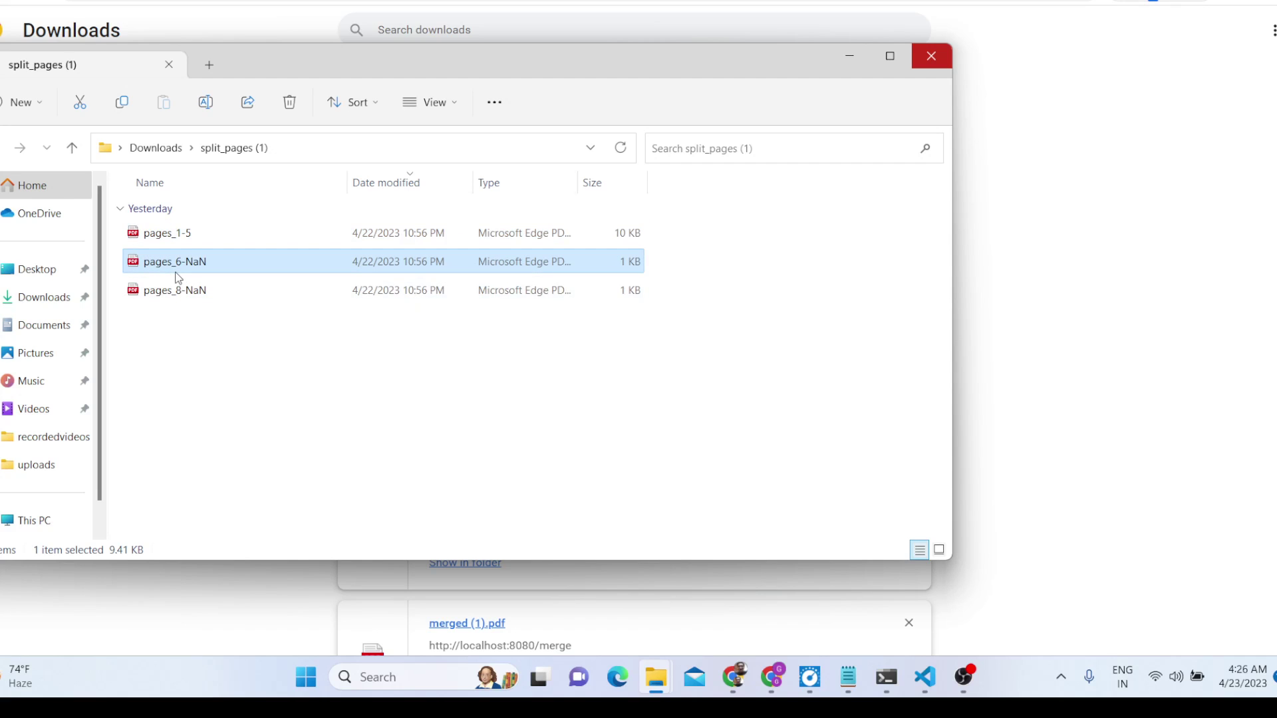
click(930, 56)
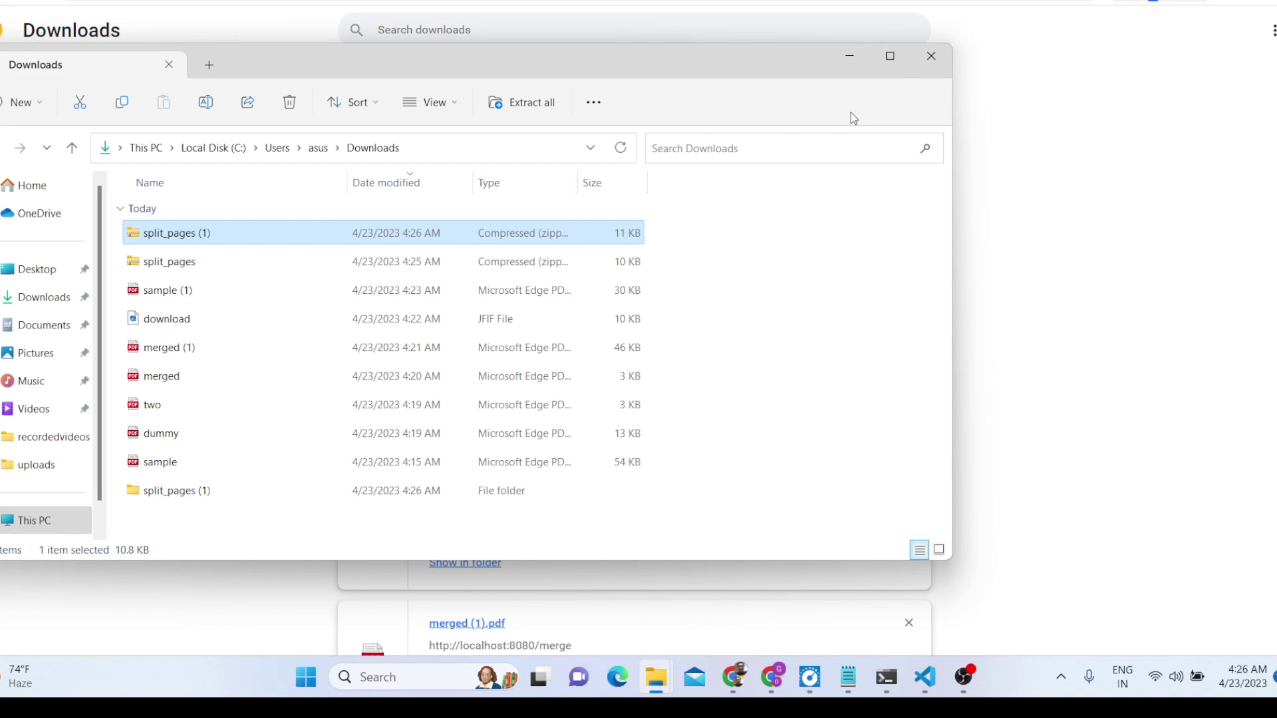
click(918, 56)
key(ctrl+Tab)
key(ctrl+Tab)
key(ctrl+Tab)
key(ctrl+Tab)
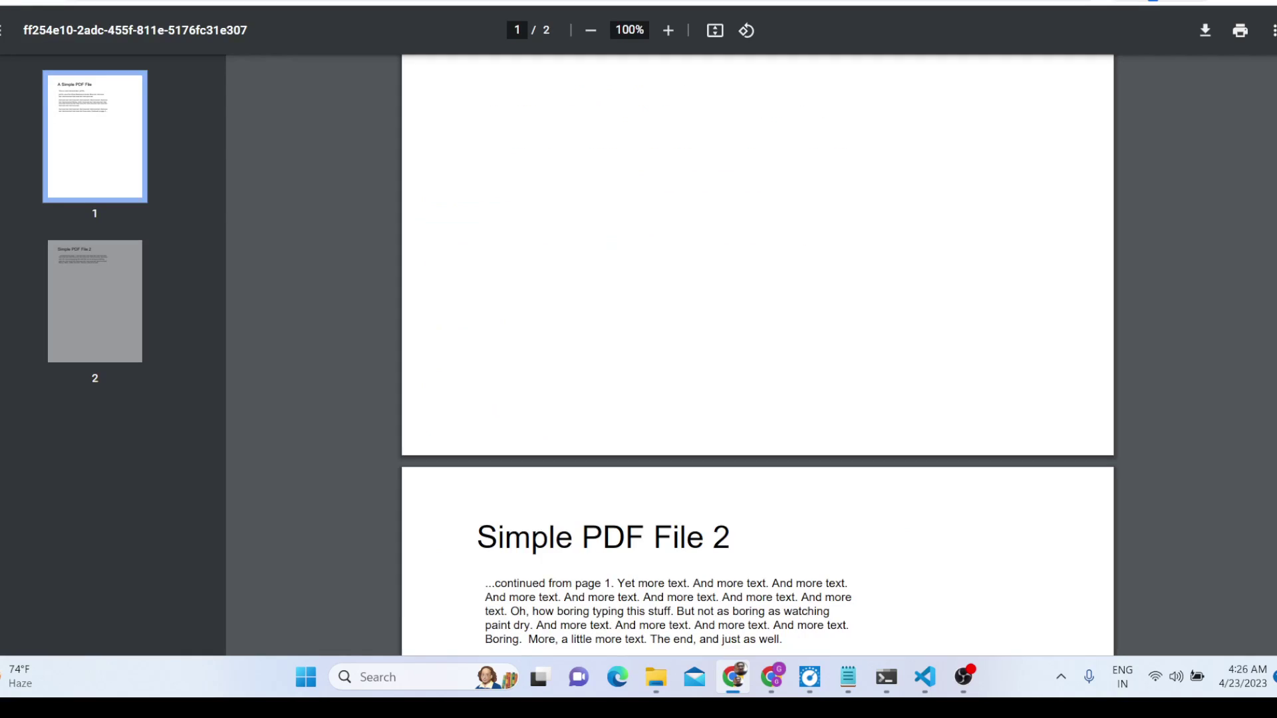
key(ctrl+Tab)
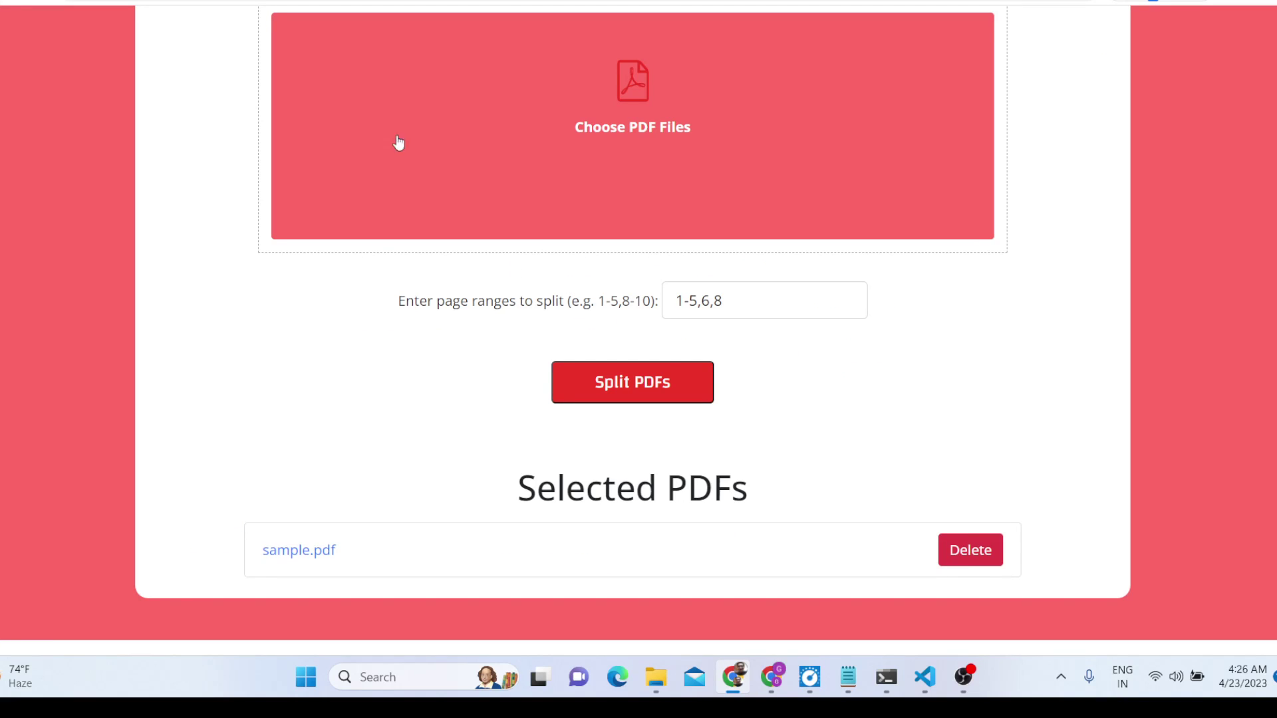
Open the Add Page Numbers tool and begin selecting a PDF file.
scroll(666, 358, down, 6)
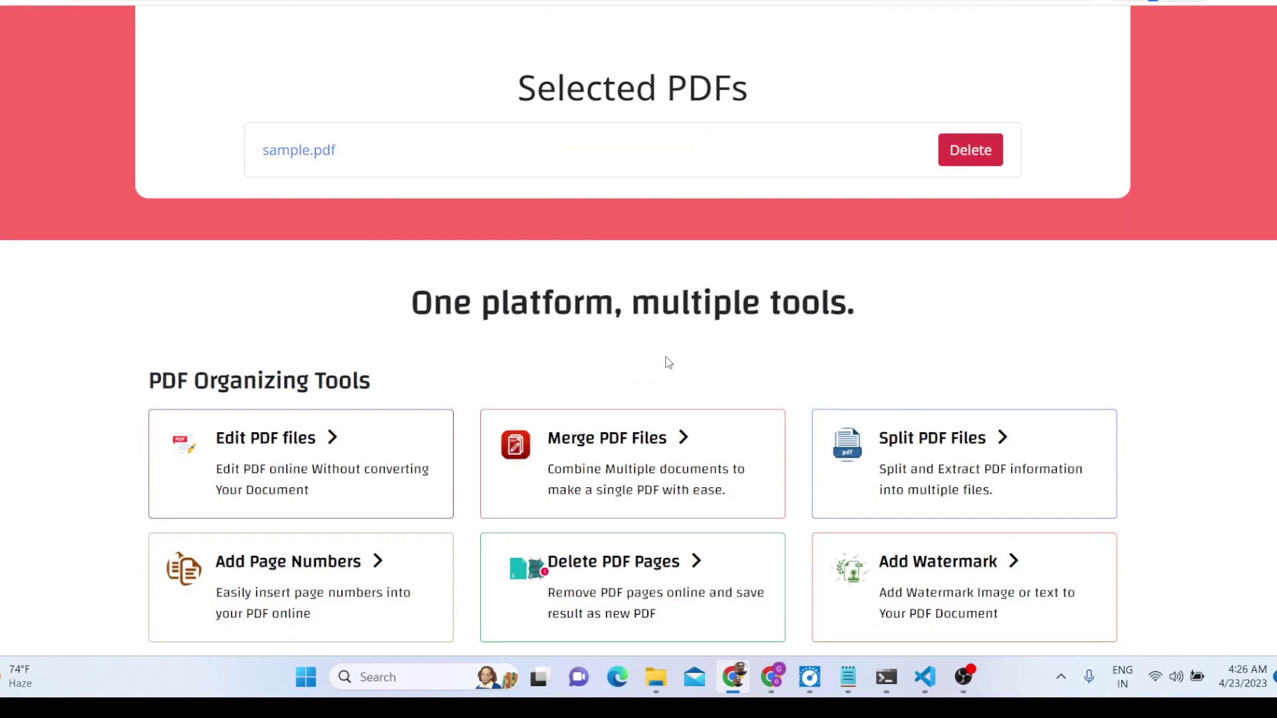
click(344, 592)
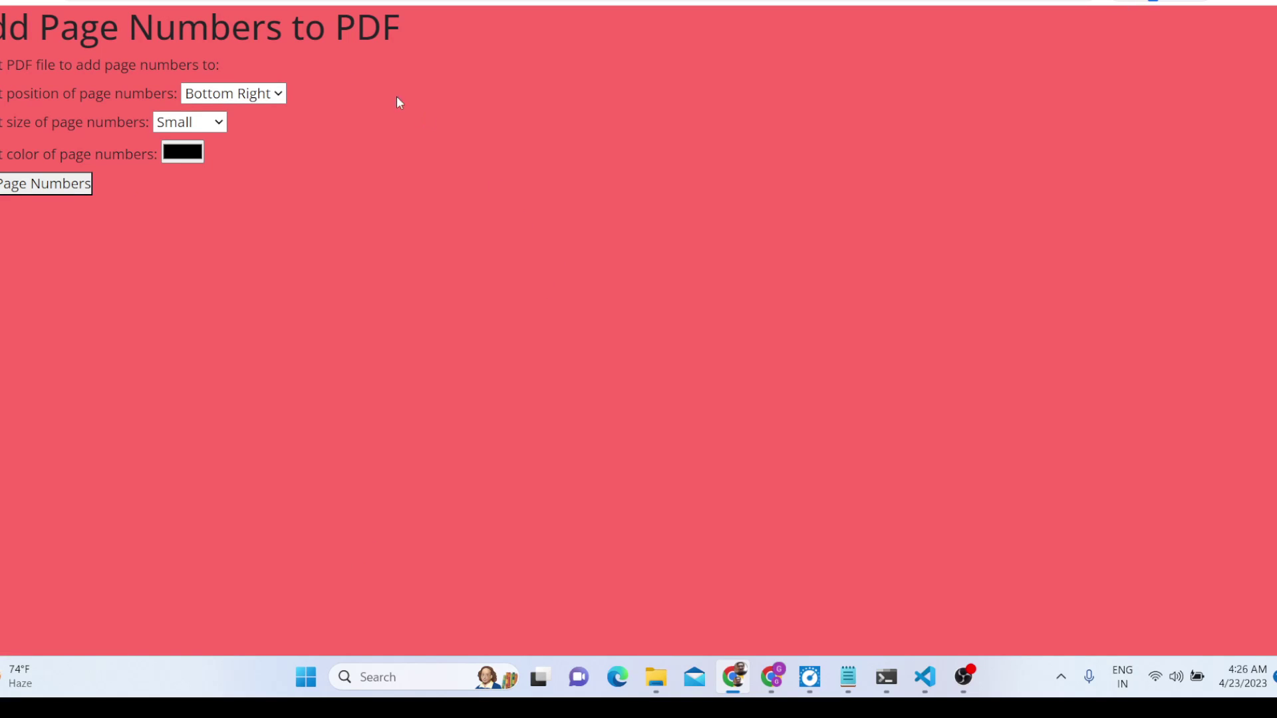
click(86, 62)
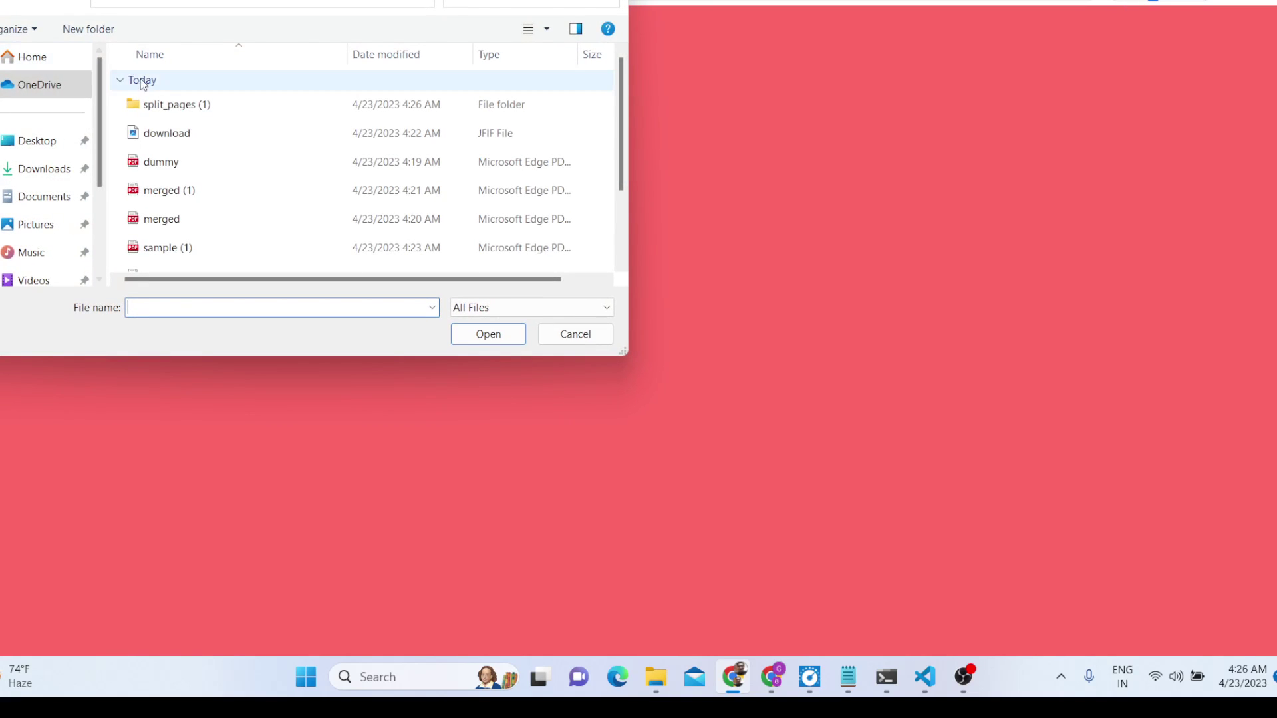
Preview sample.pdf from the file dialog, then pick it as the PDF to number.
scroll(168, 216, down, 2)
click(159, 170)
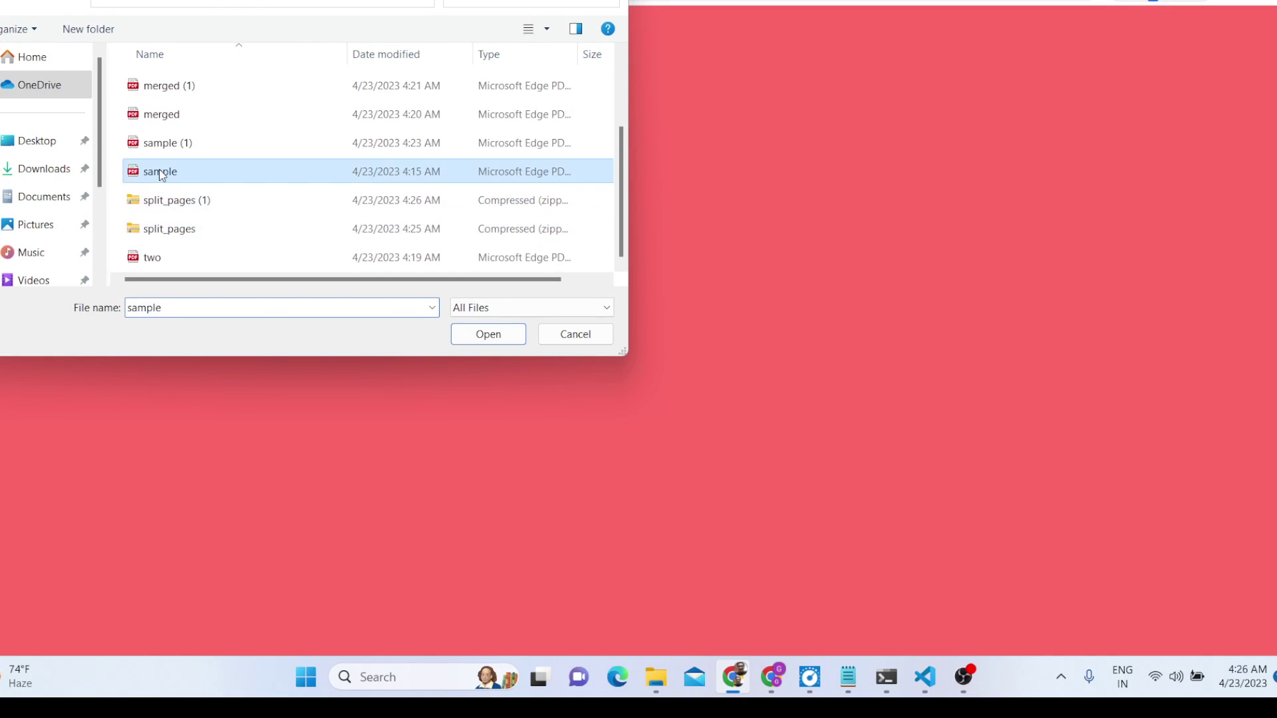
right_click(160, 170)
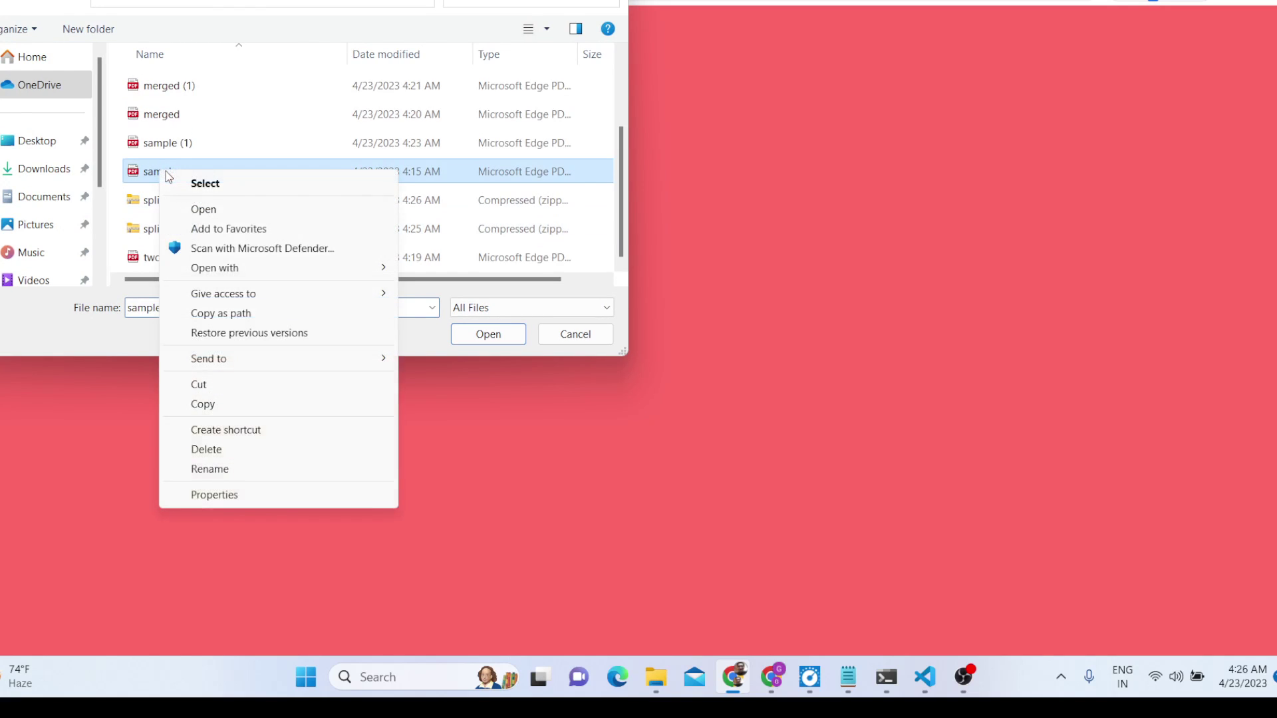
click(202, 210)
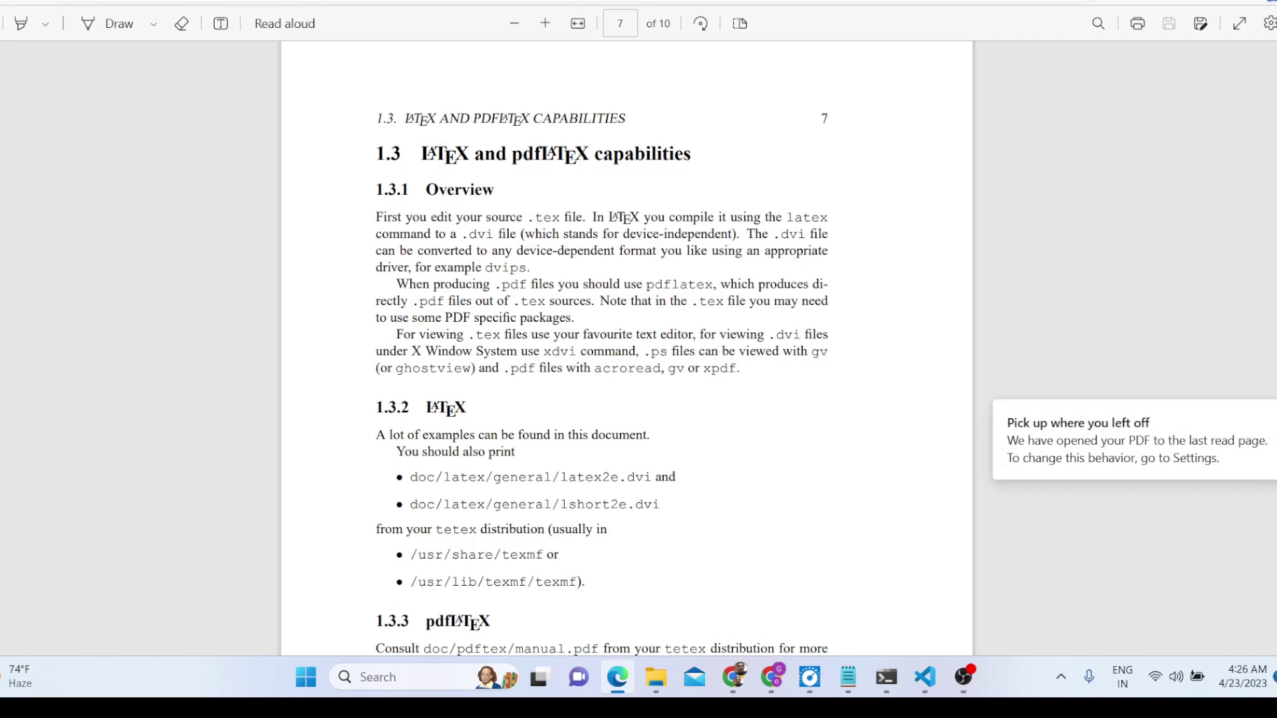
scroll(840, 148, down, 10)
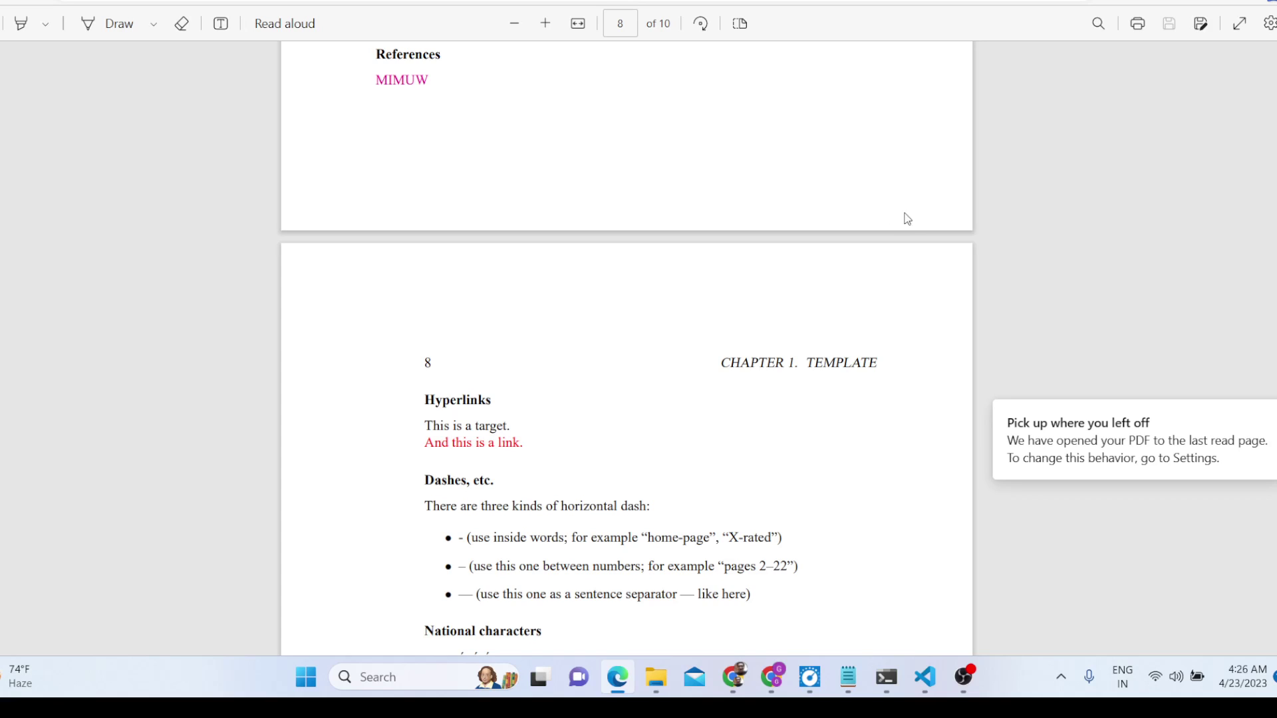
scroll(926, 210, up, 3)
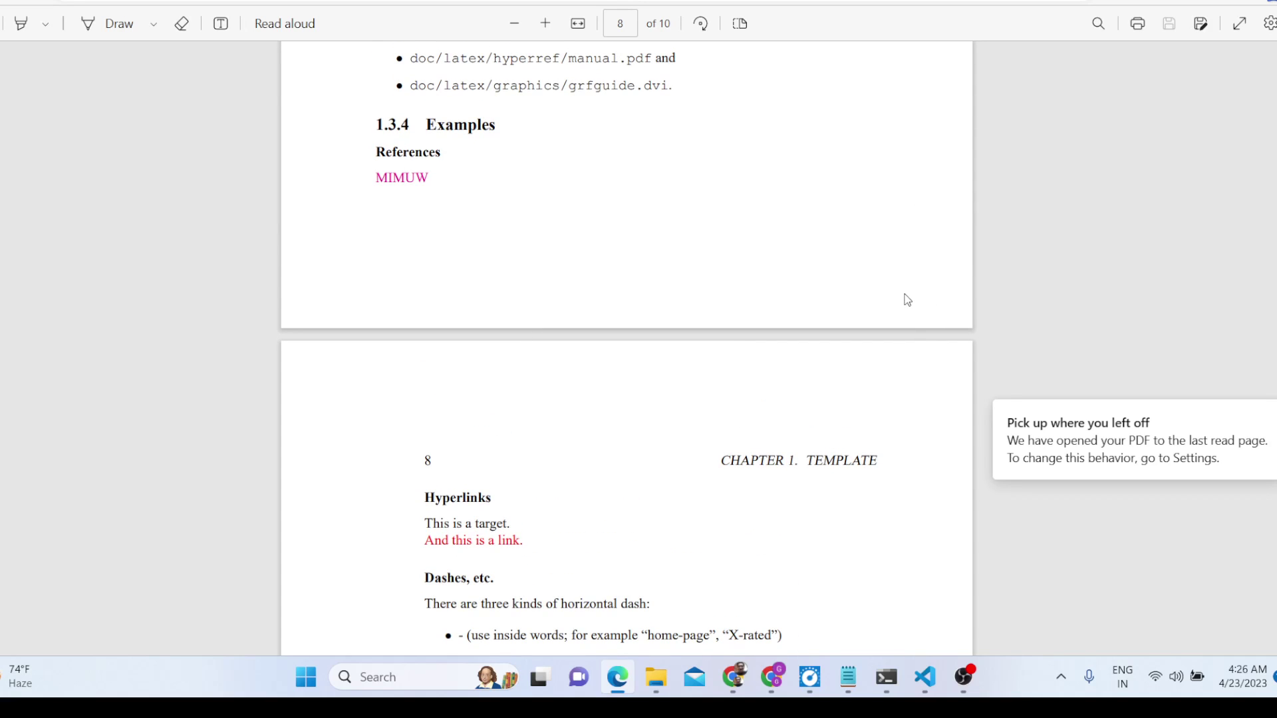
scroll(924, 302, down, 15)
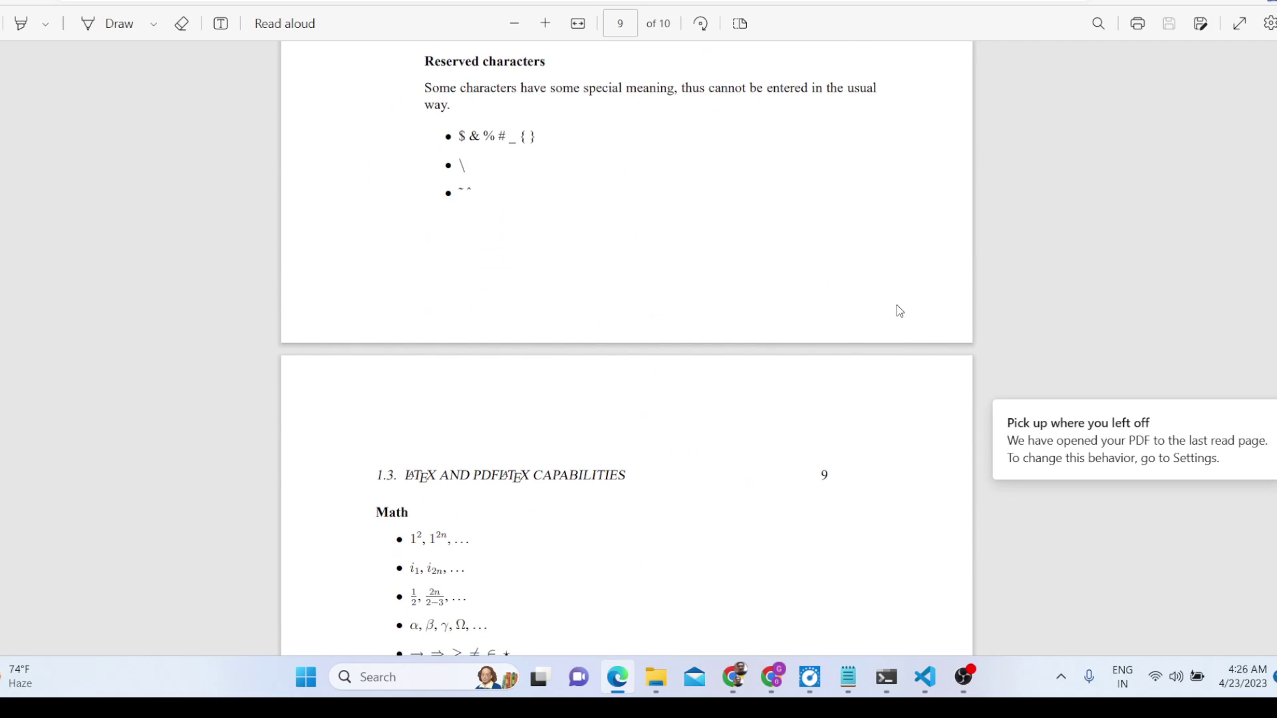
scroll(910, 331, down, 10)
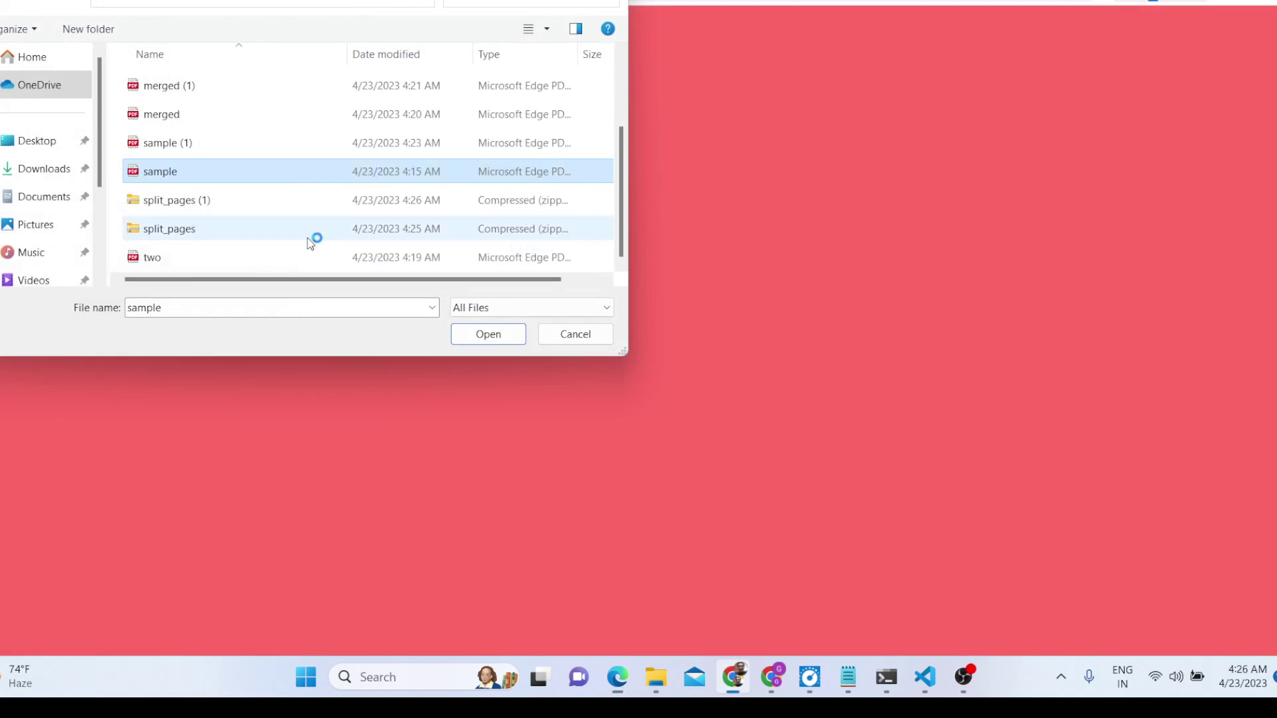
double_click(167, 171)
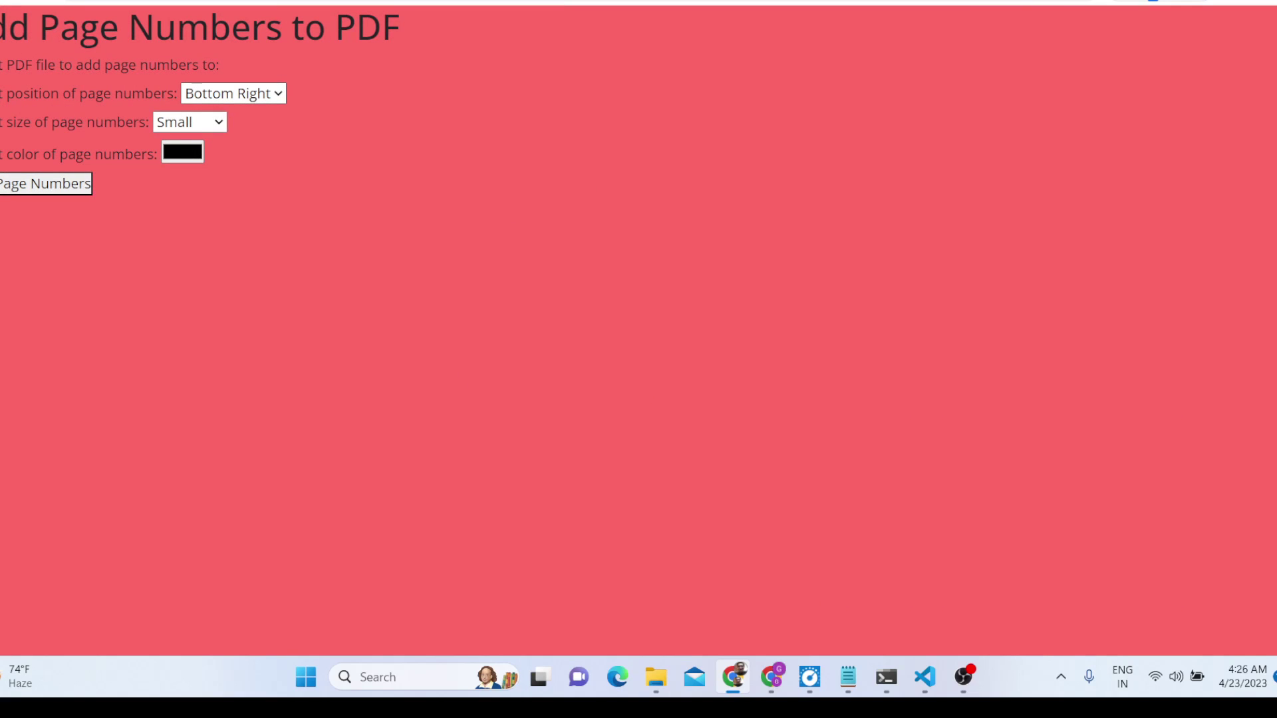
Set page numbers to Bottom Right position, Medium size and bright green colour.
click(243, 100)
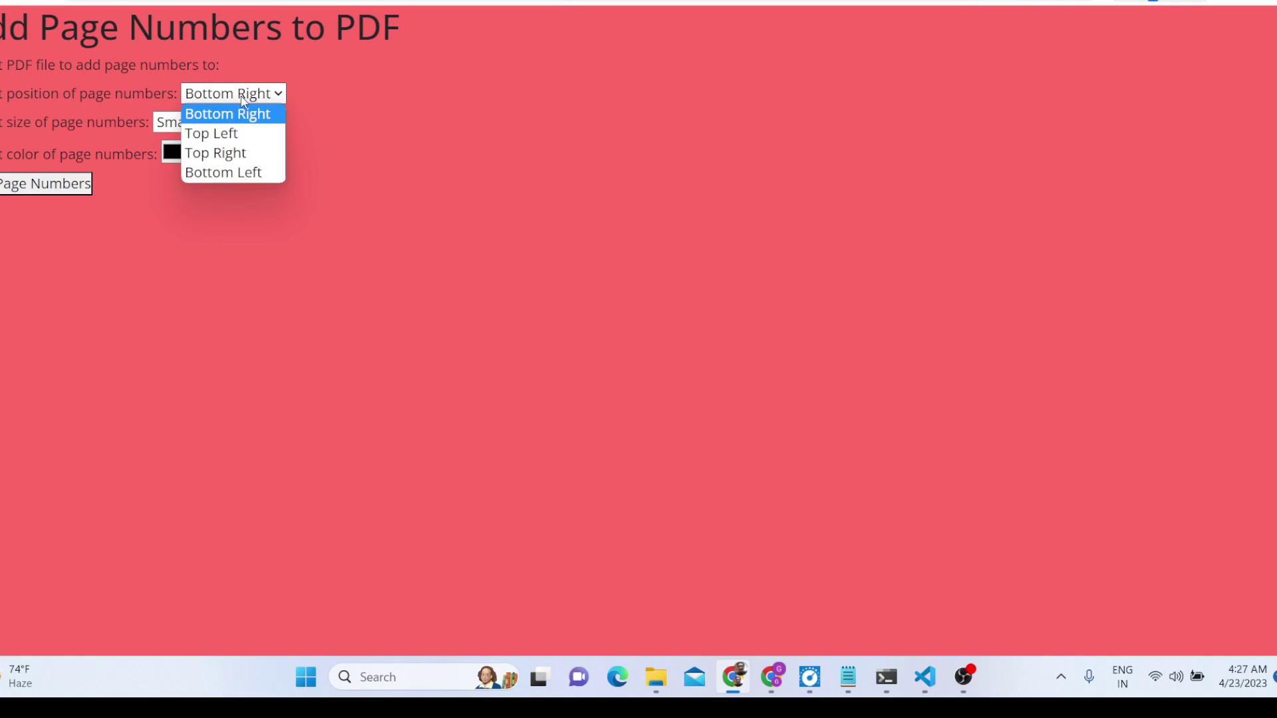
click(239, 99)
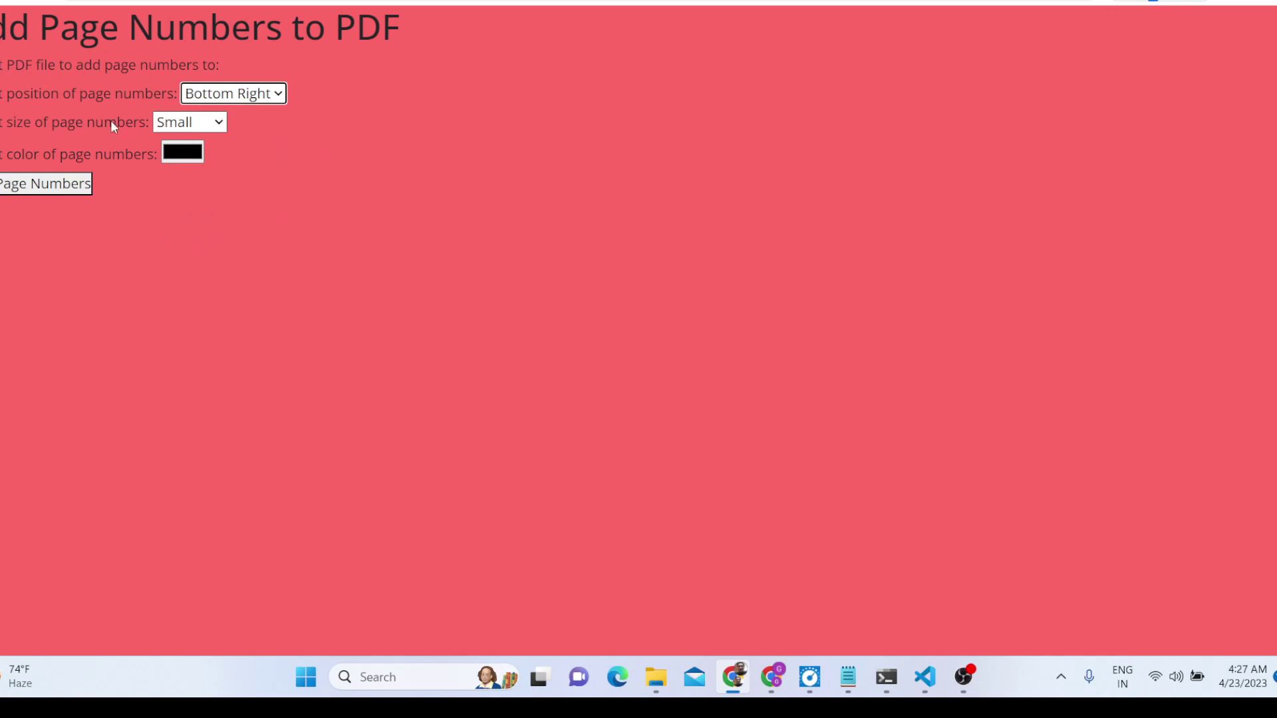
click(197, 123)
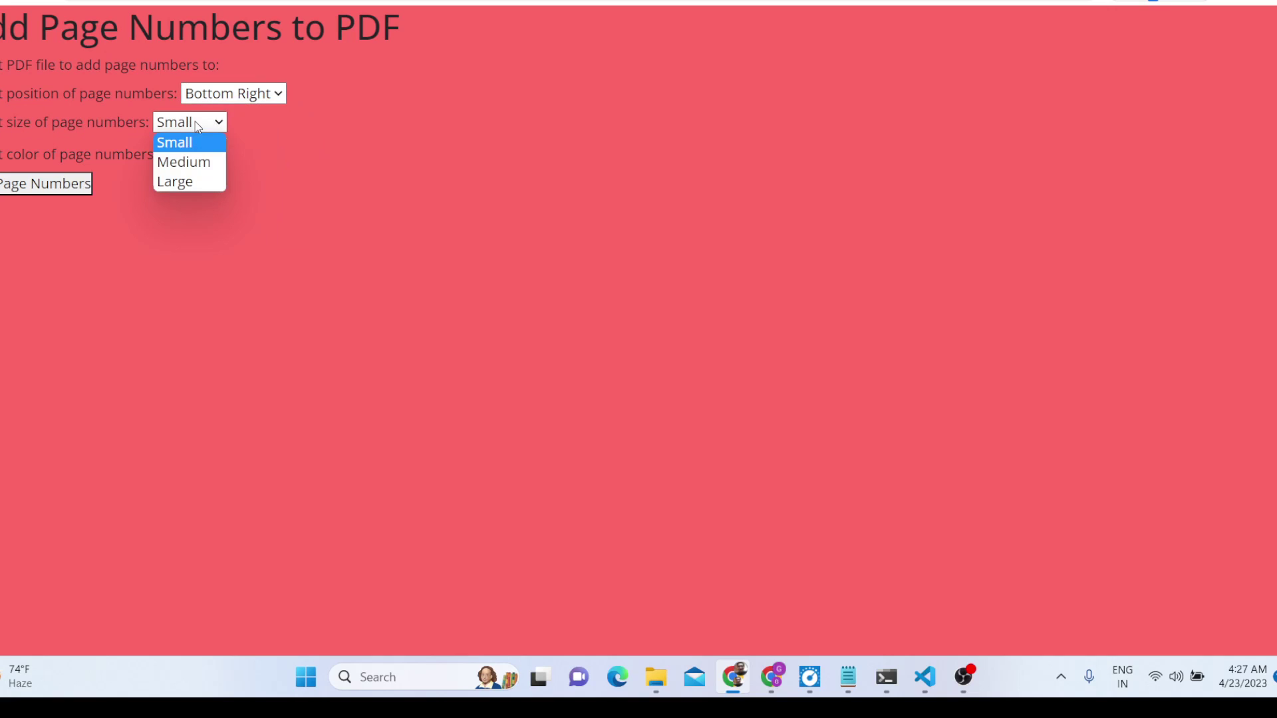
click(194, 163)
click(185, 158)
drag(266, 208, 350, 177)
click(319, 303)
key(Return)
Generate the numbered modified.pdf and scroll down through its pages.
click(5, 187)
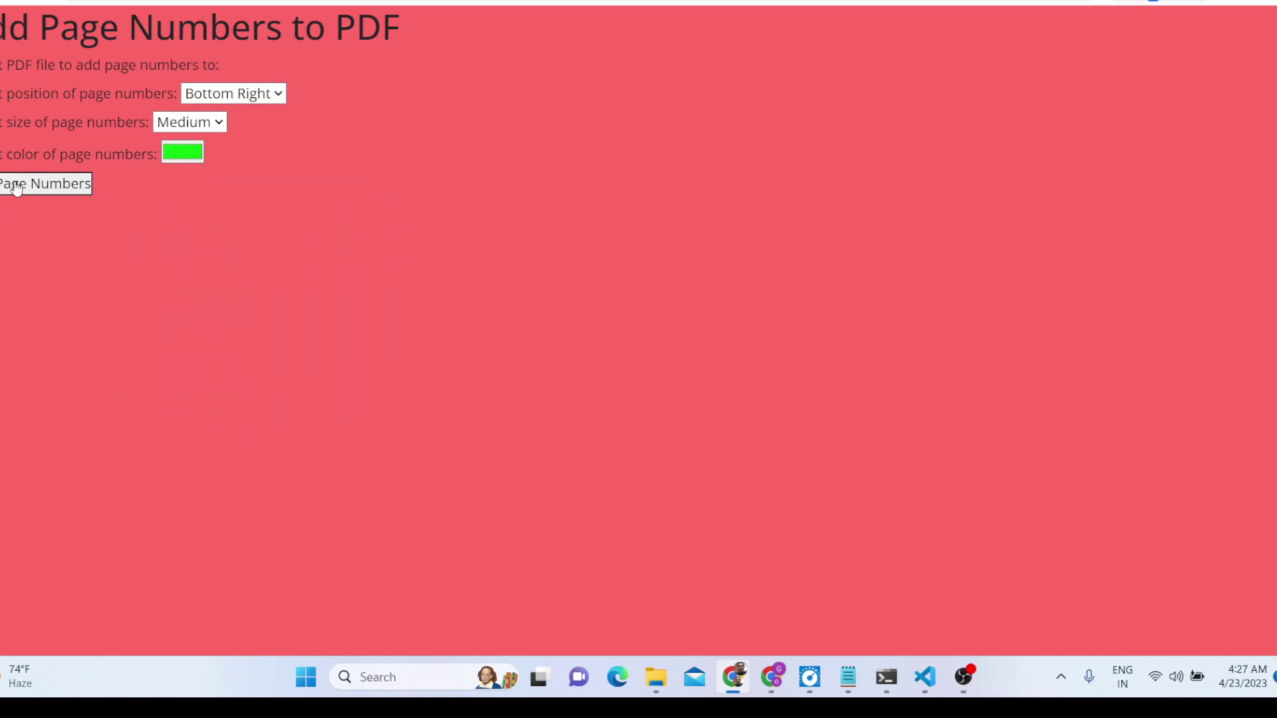
click(34, 649)
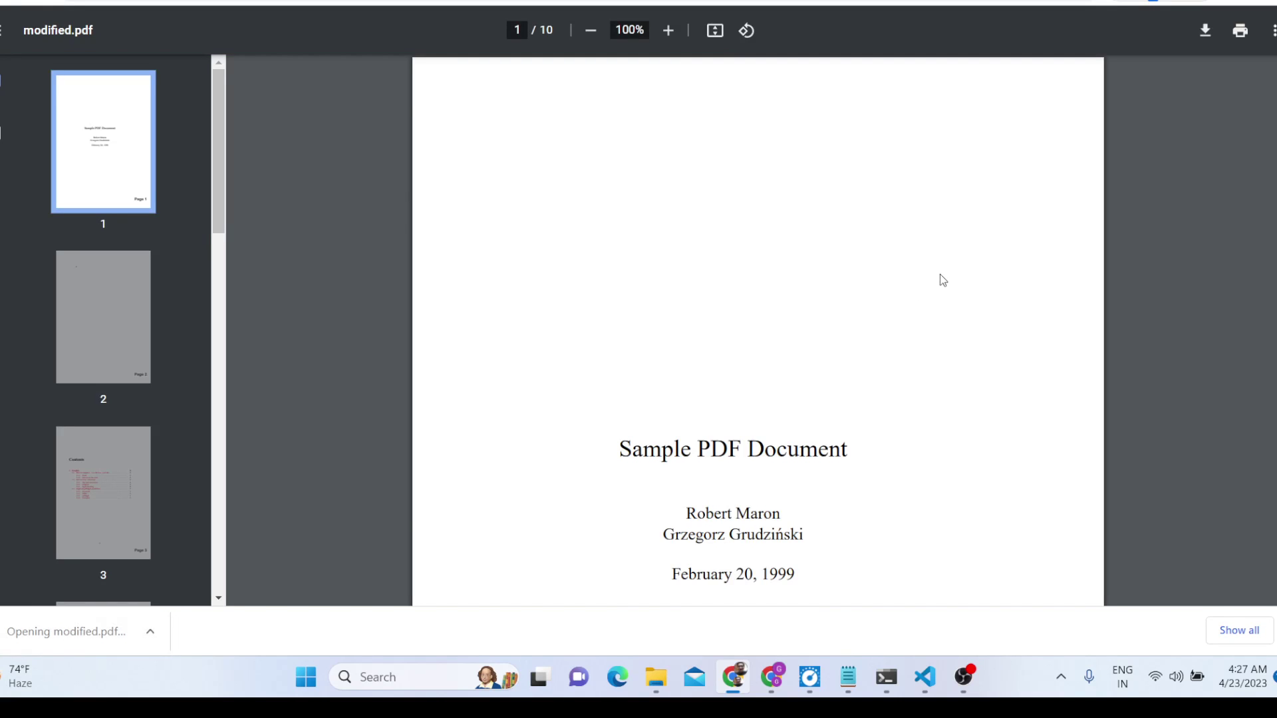
scroll(939, 274, down, 10)
scroll(939, 273, up, 5)
drag(996, 352, 1081, 354)
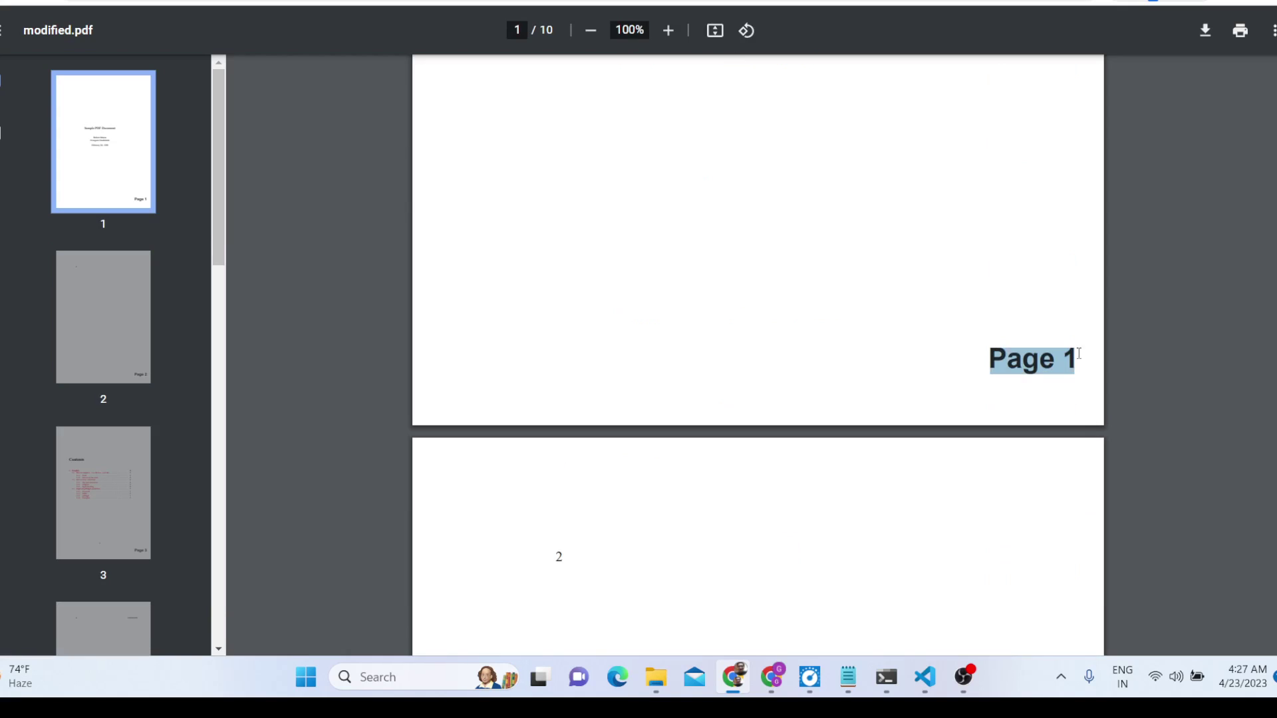
scroll(1090, 353, down, 10)
scroll(1022, 384, down, 20)
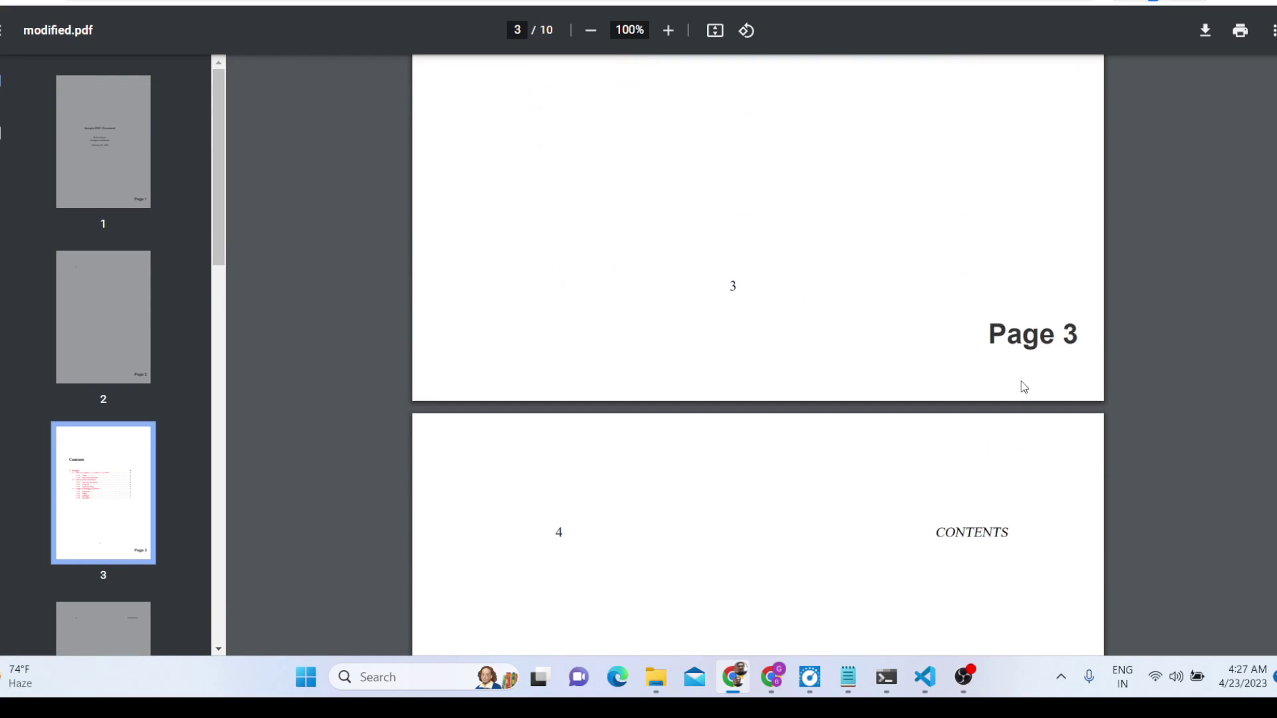
scroll(1022, 384, down, 20)
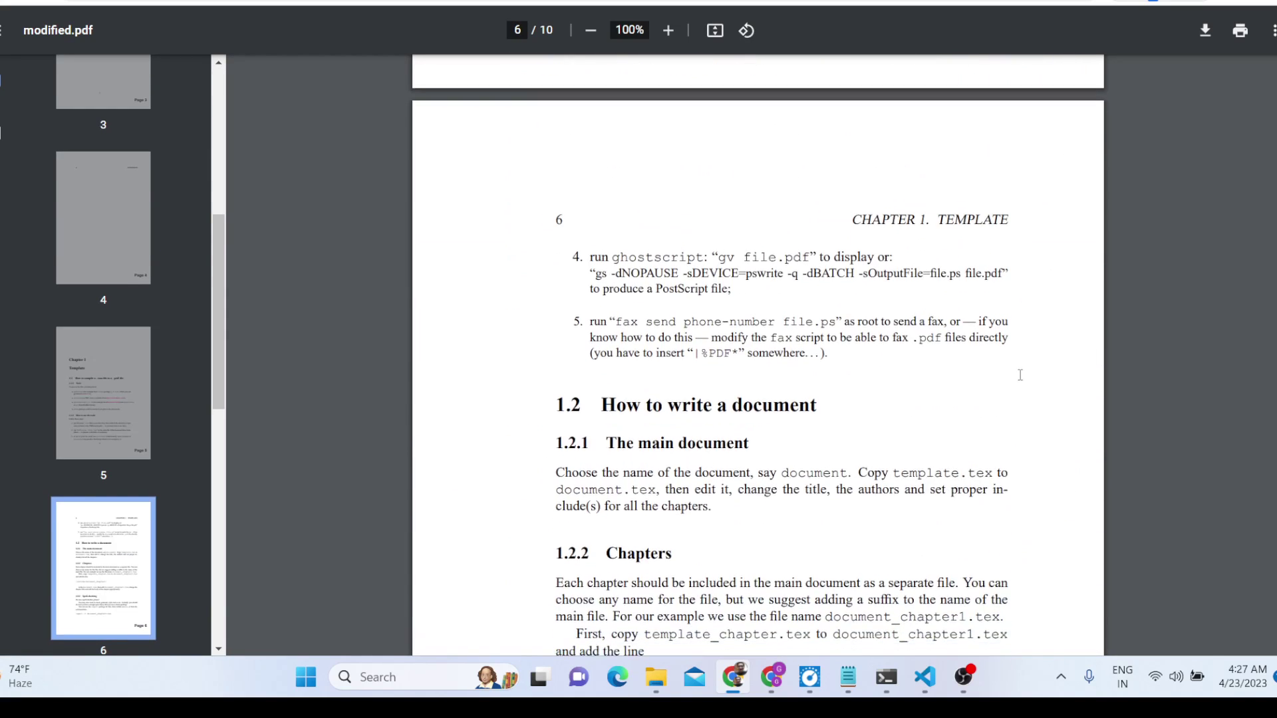
scroll(1021, 377, down, 20)
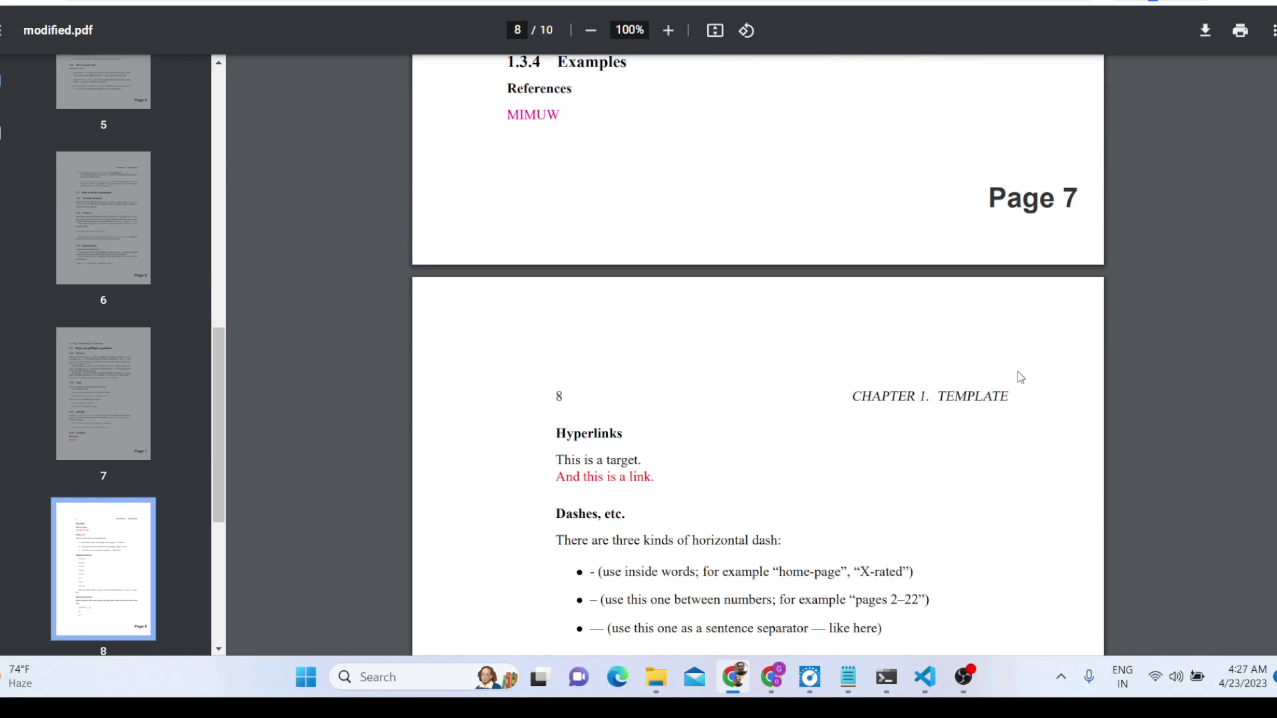
scroll(1011, 361, down, 10)
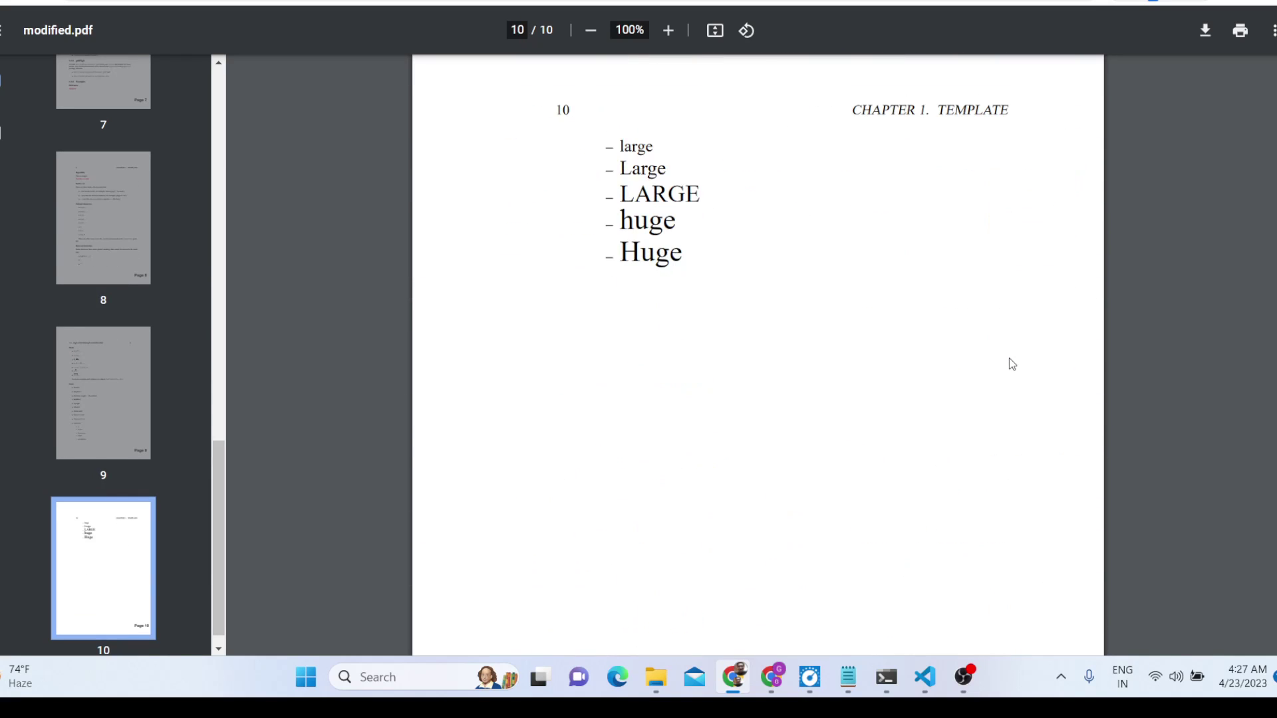
Scroll back up through modified.pdf and return to the Add Page Numbers form.
scroll(1032, 422, up, 12)
scroll(1031, 423, up, 20)
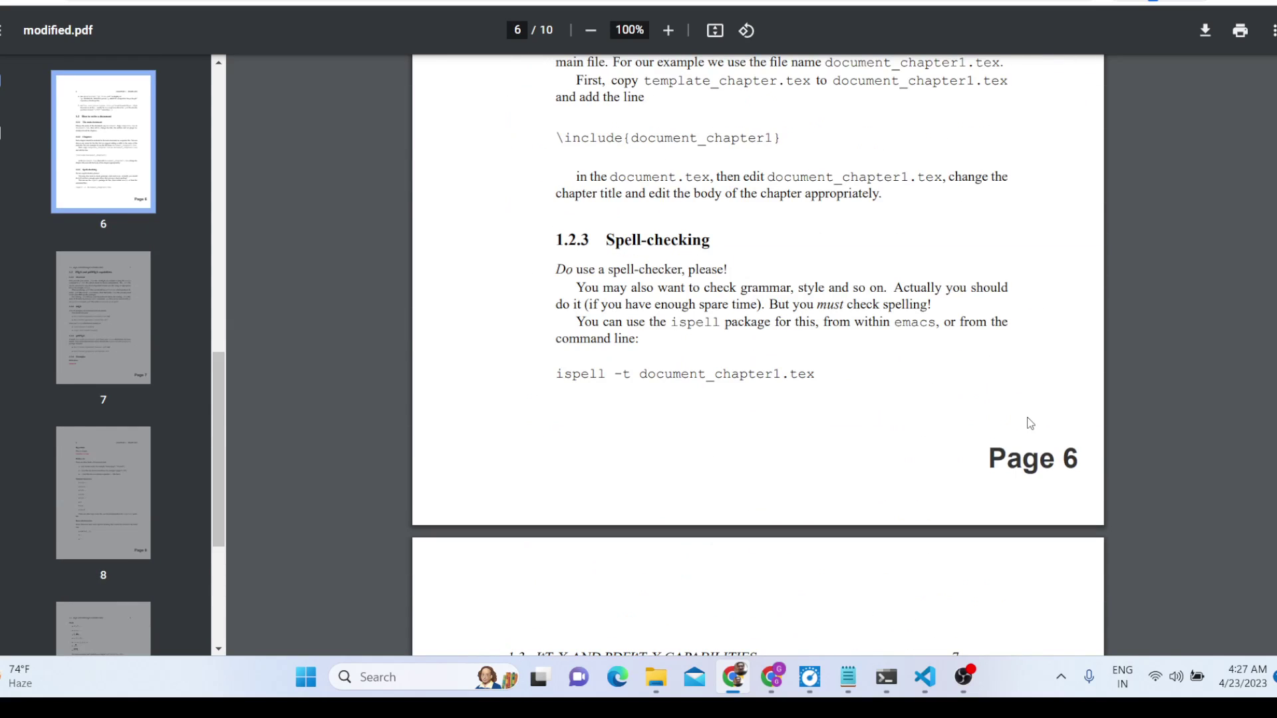
scroll(1030, 424, up, 14)
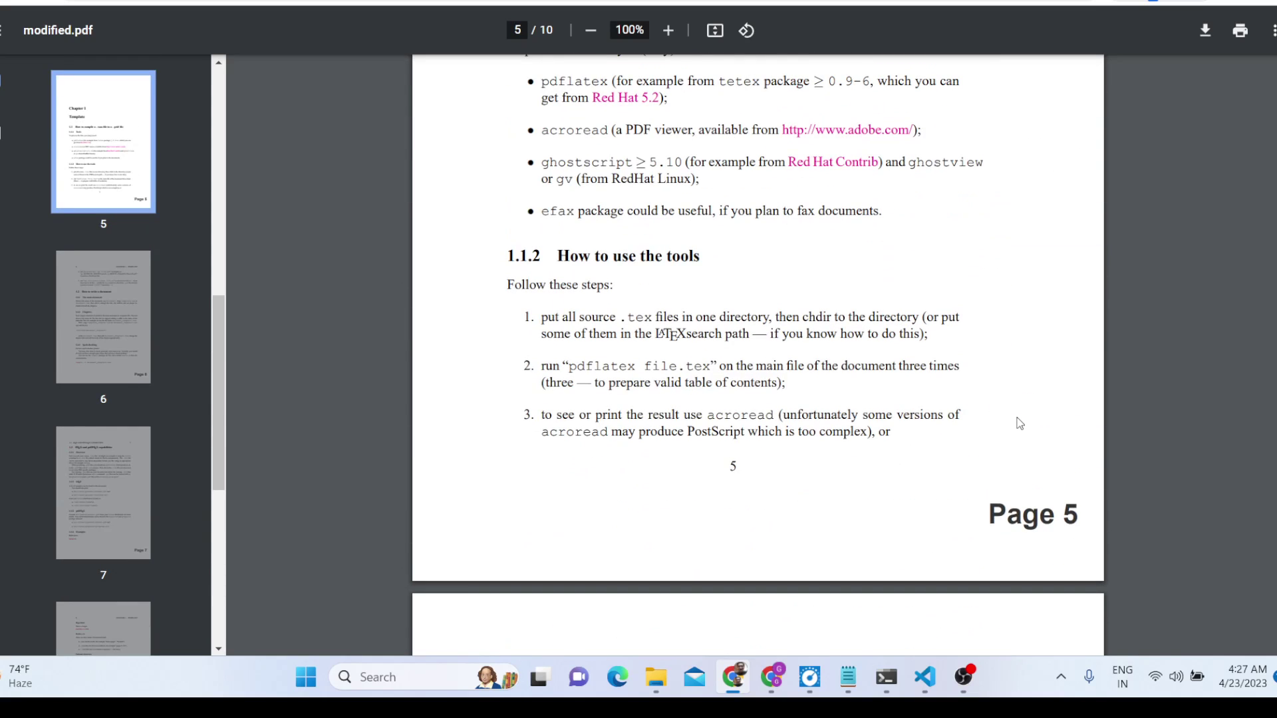
scroll(1020, 423, up, 20)
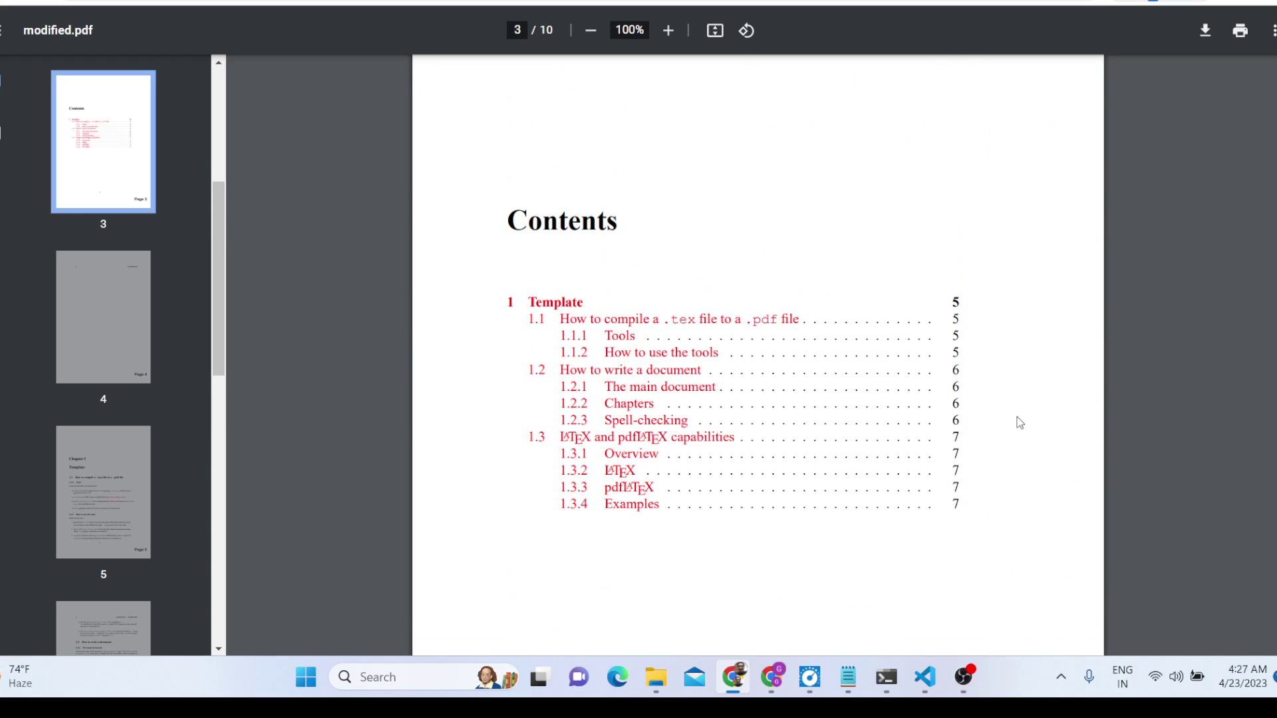
scroll(1020, 423, up, 20)
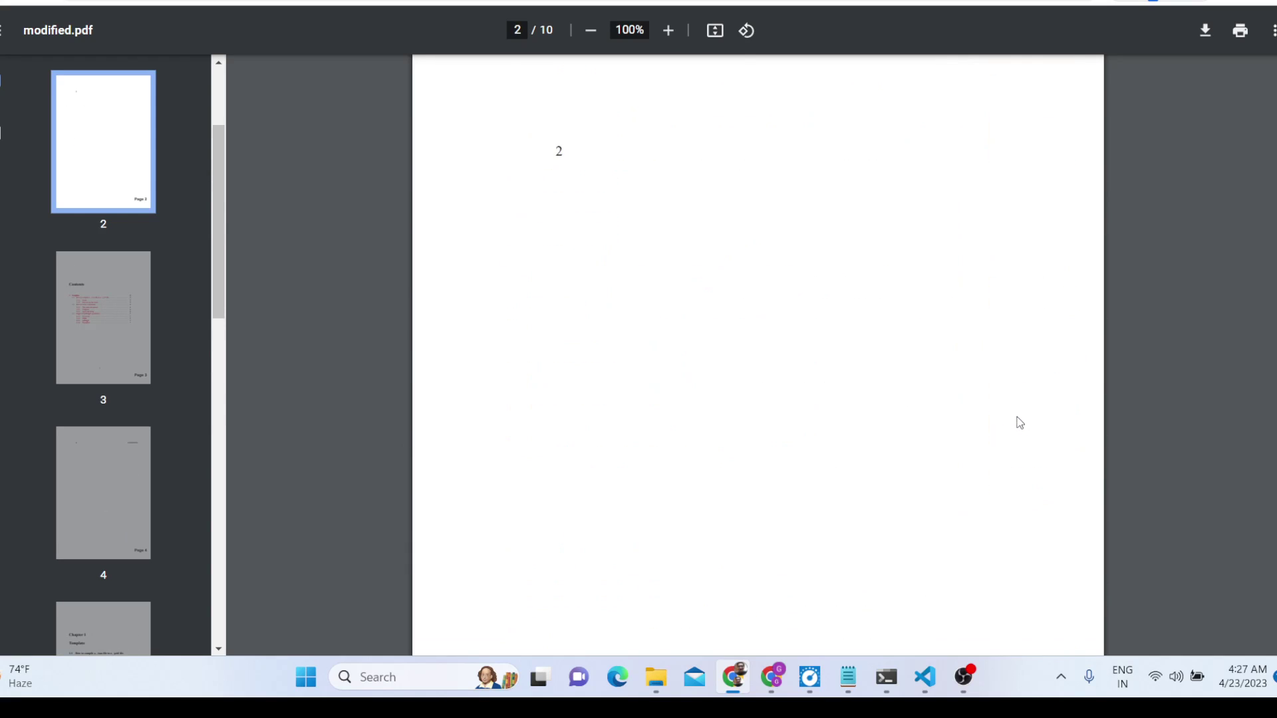
scroll(1019, 423, up, 6)
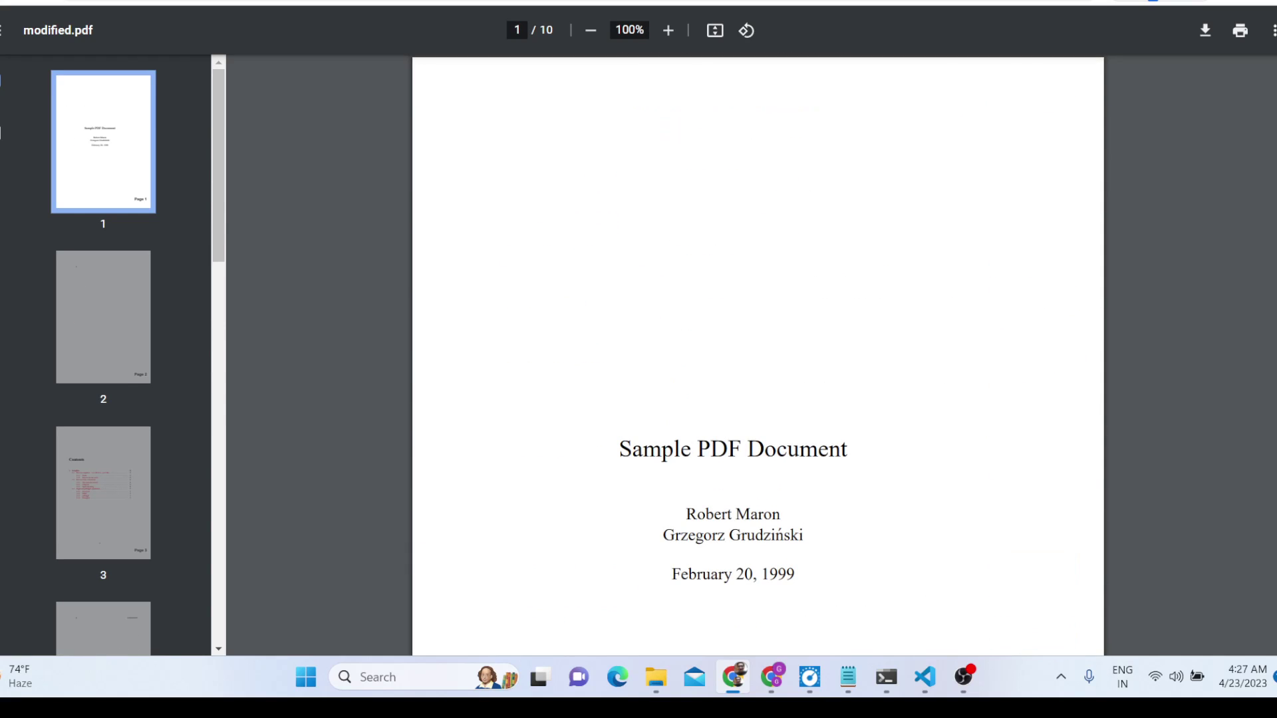
key(ctrl+Tab)
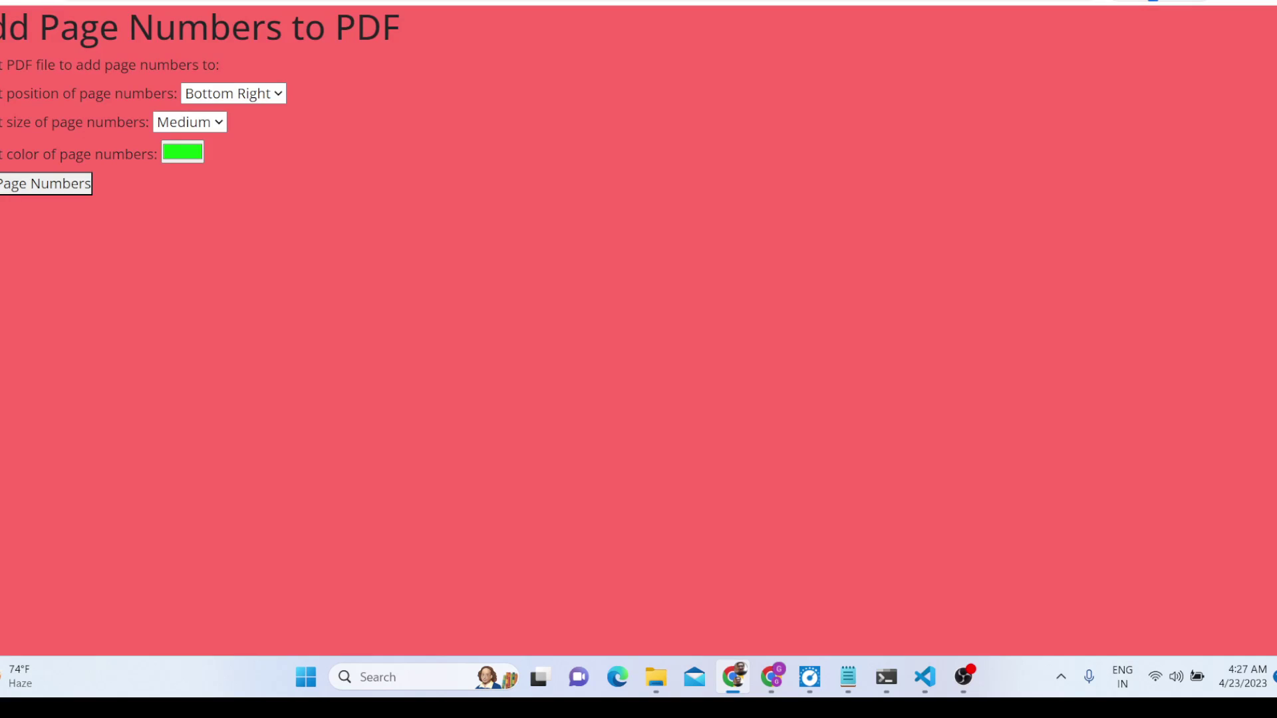
Try numbering at Top Left, hit a server error, and go back.
click(226, 97)
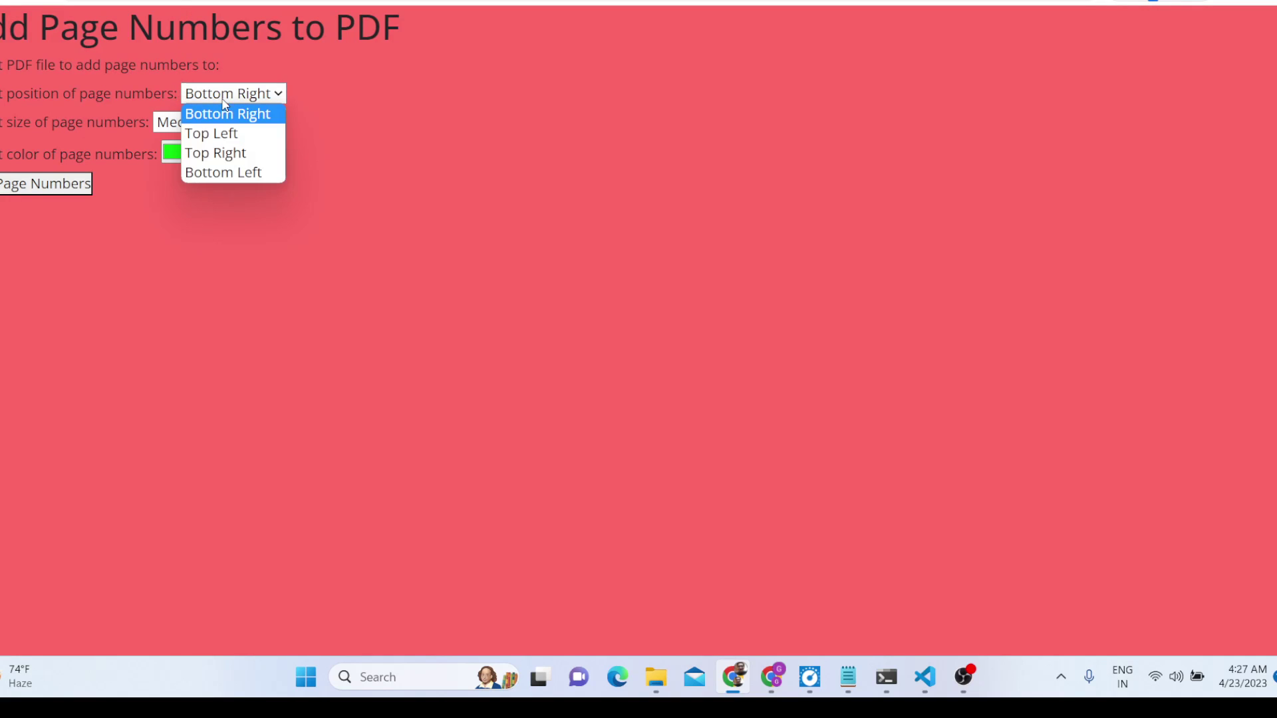
click(237, 139)
click(45, 186)
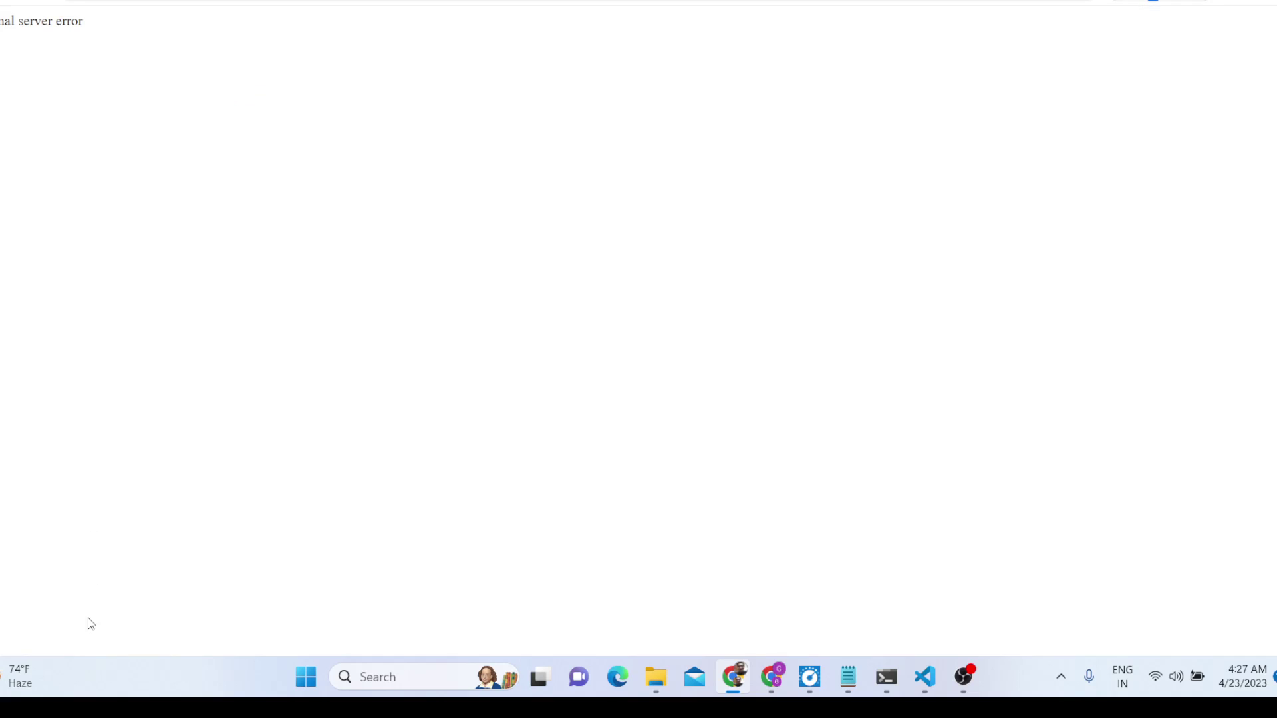
key(alt+Left)
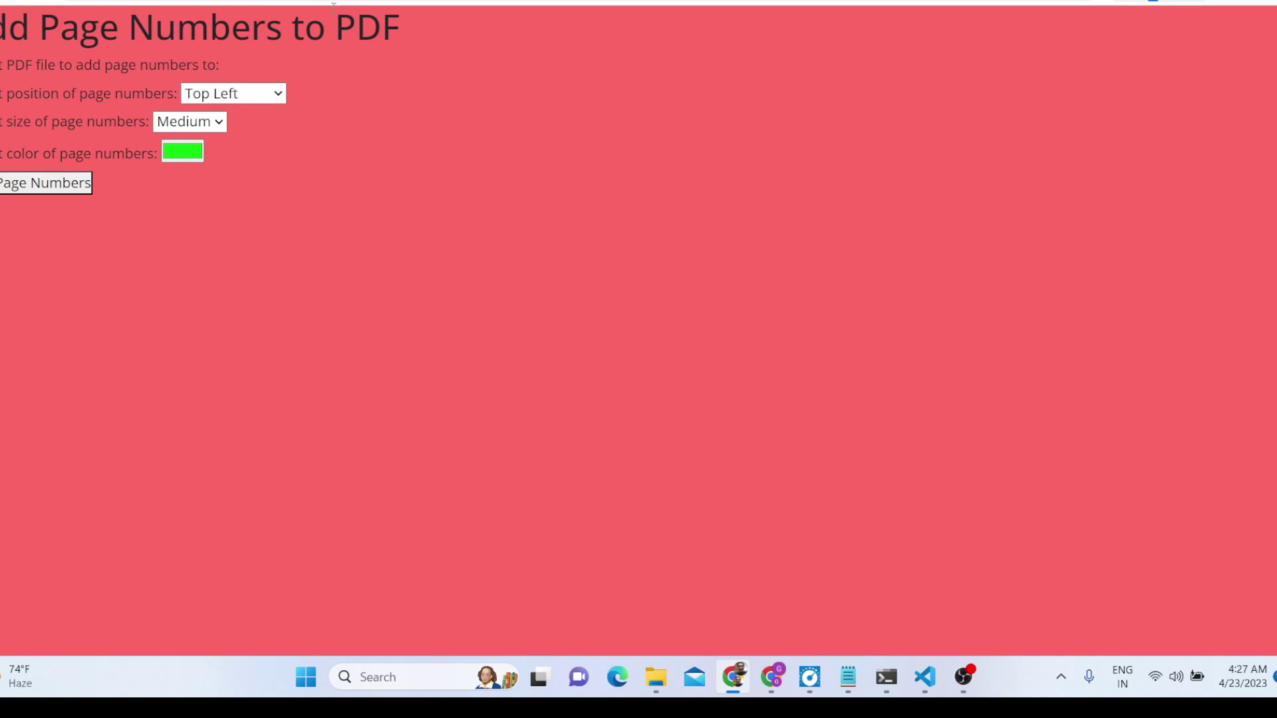
Reload the home page, reopen Add Page Numbers and choose sample.pdf.
click(259, 7)
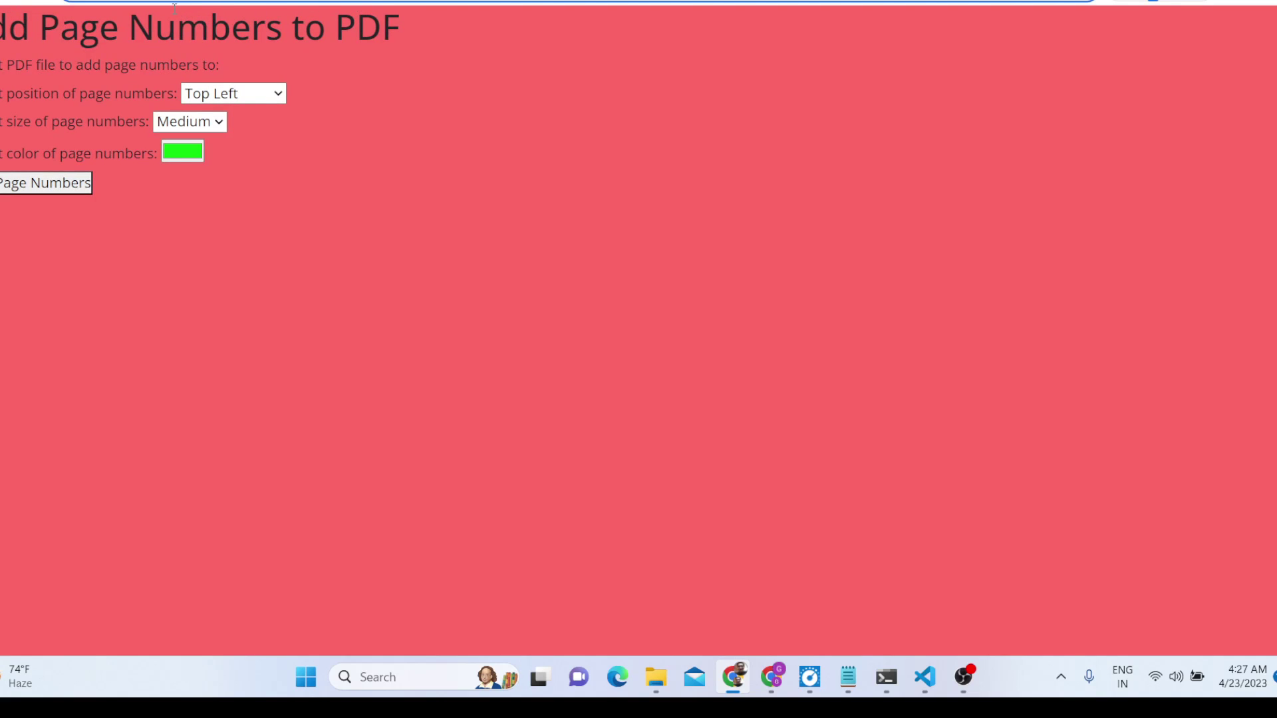
key(Return)
scroll(542, 203, down, 5)
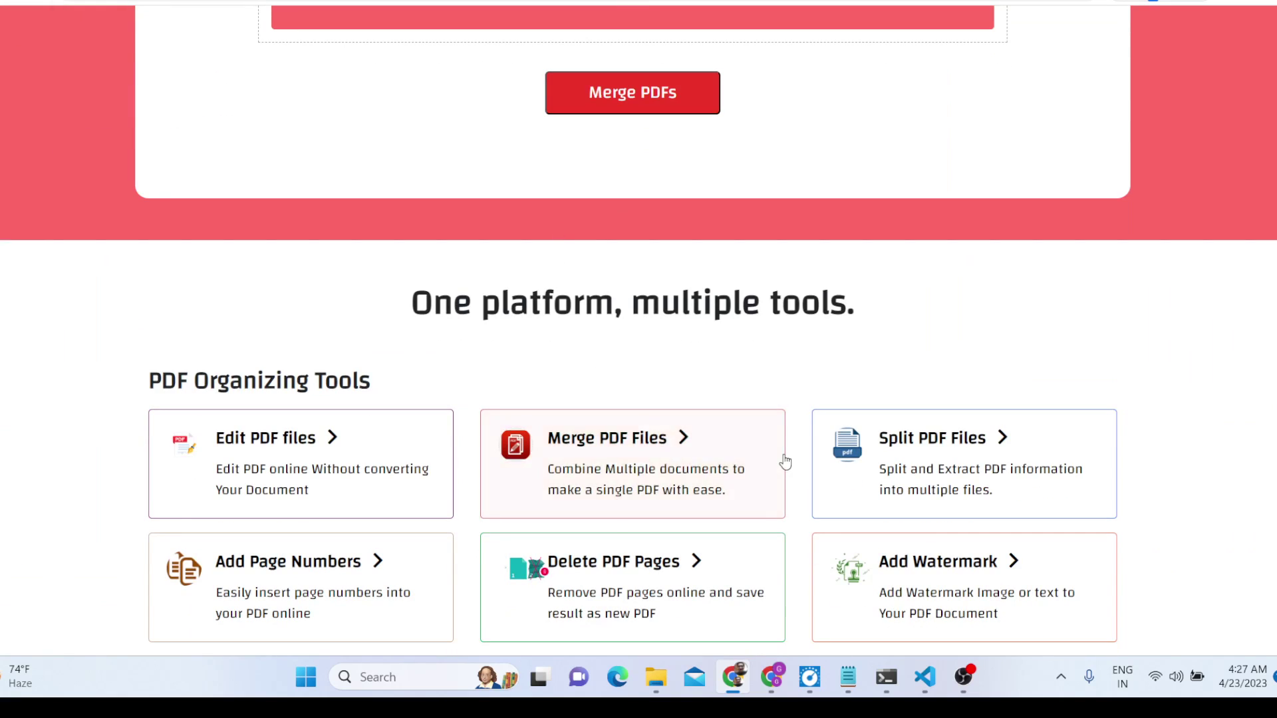
click(435, 540)
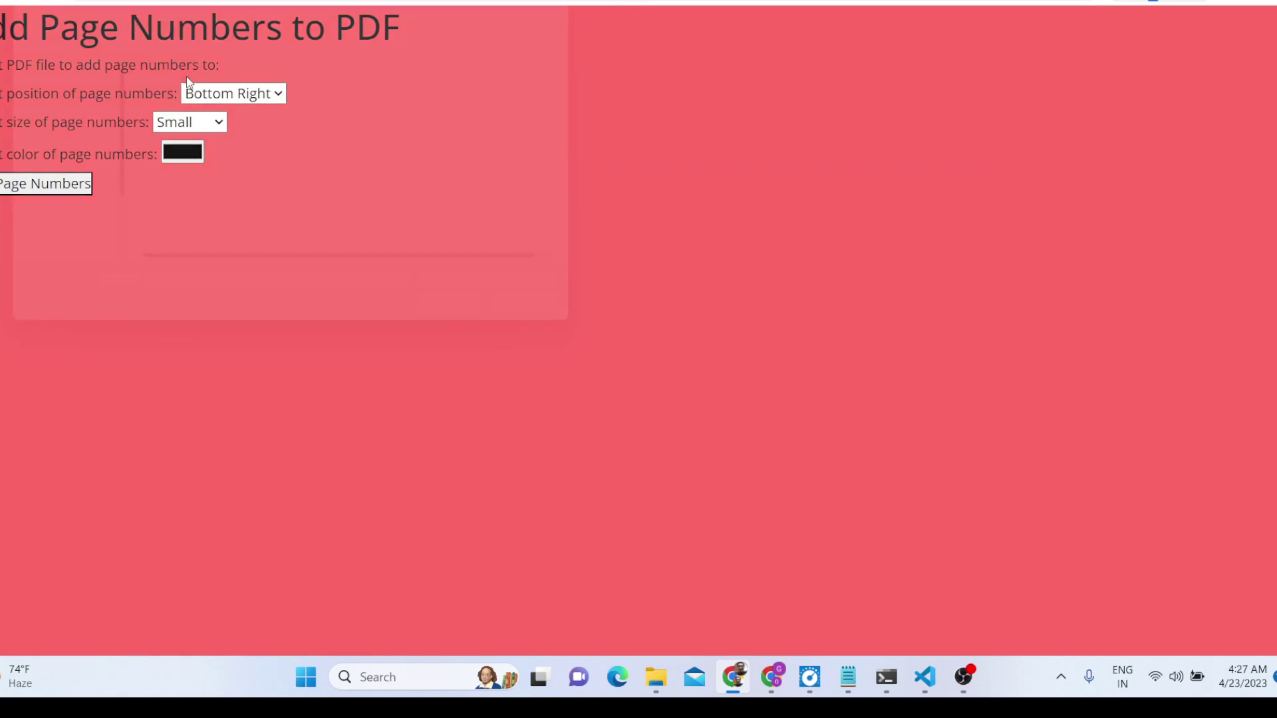
click(187, 76)
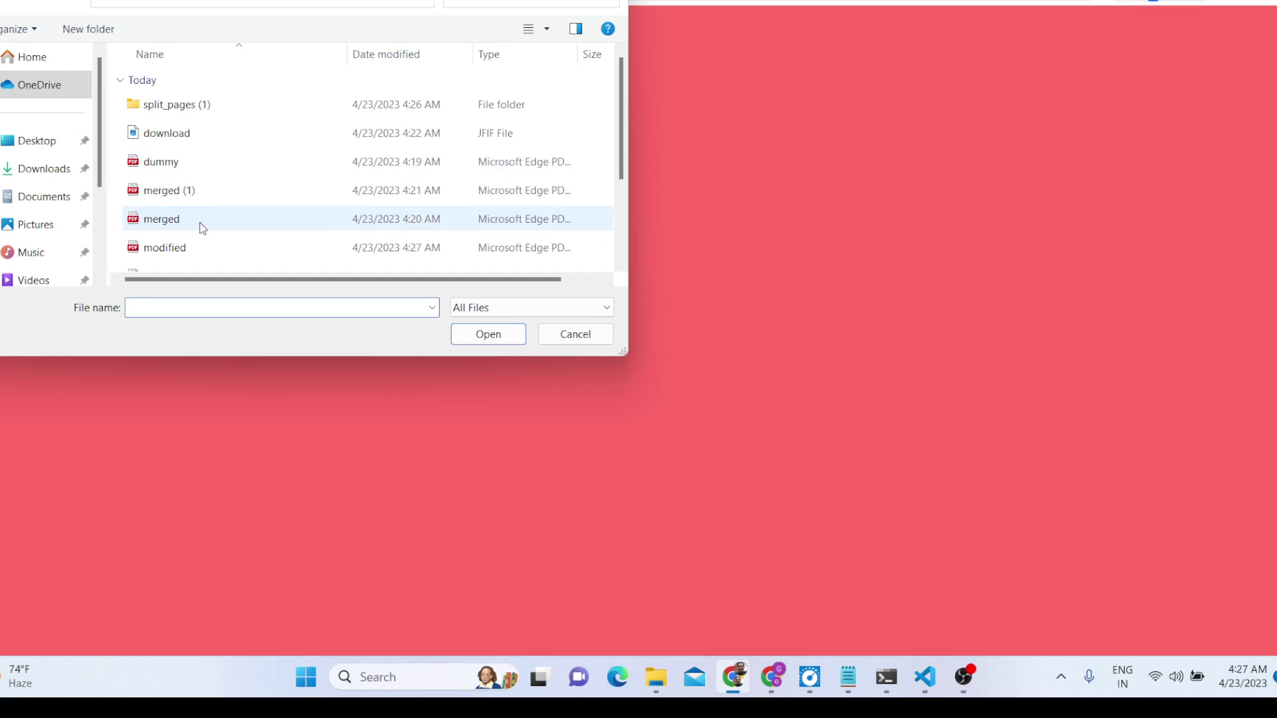
scroll(200, 222, down, 2)
scroll(200, 222, up, 2)
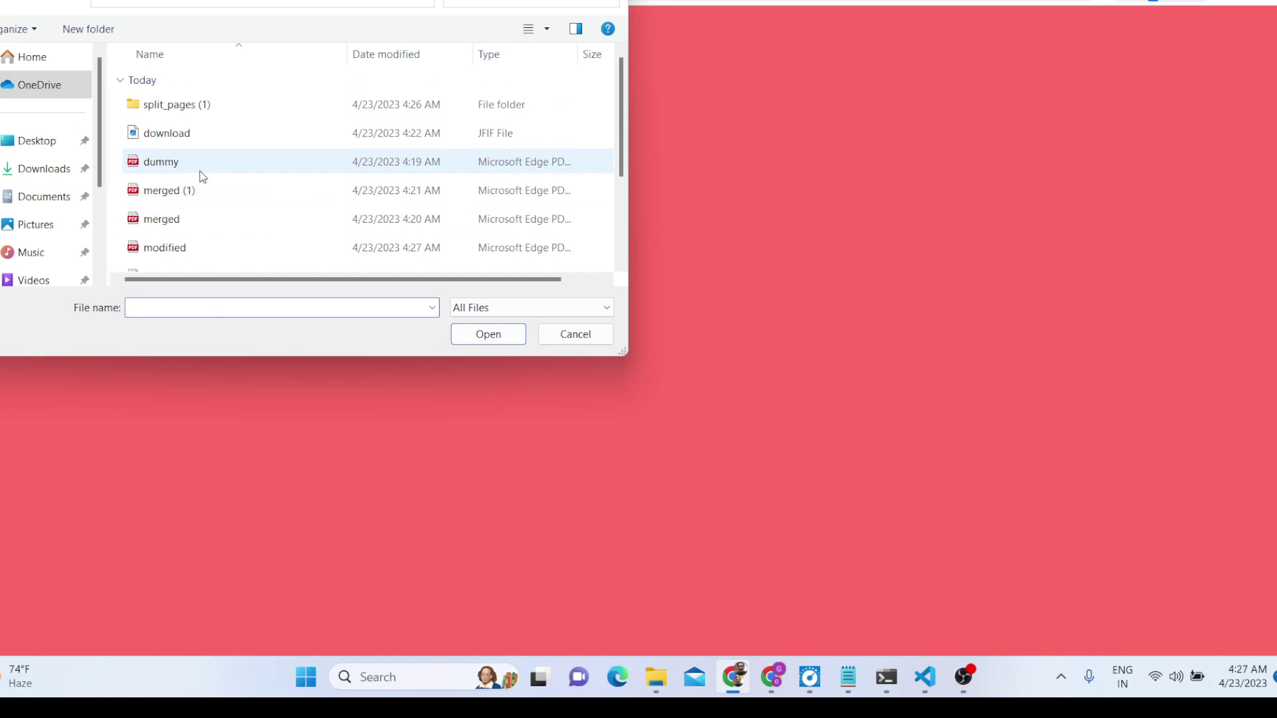
scroll(198, 200, down, 2)
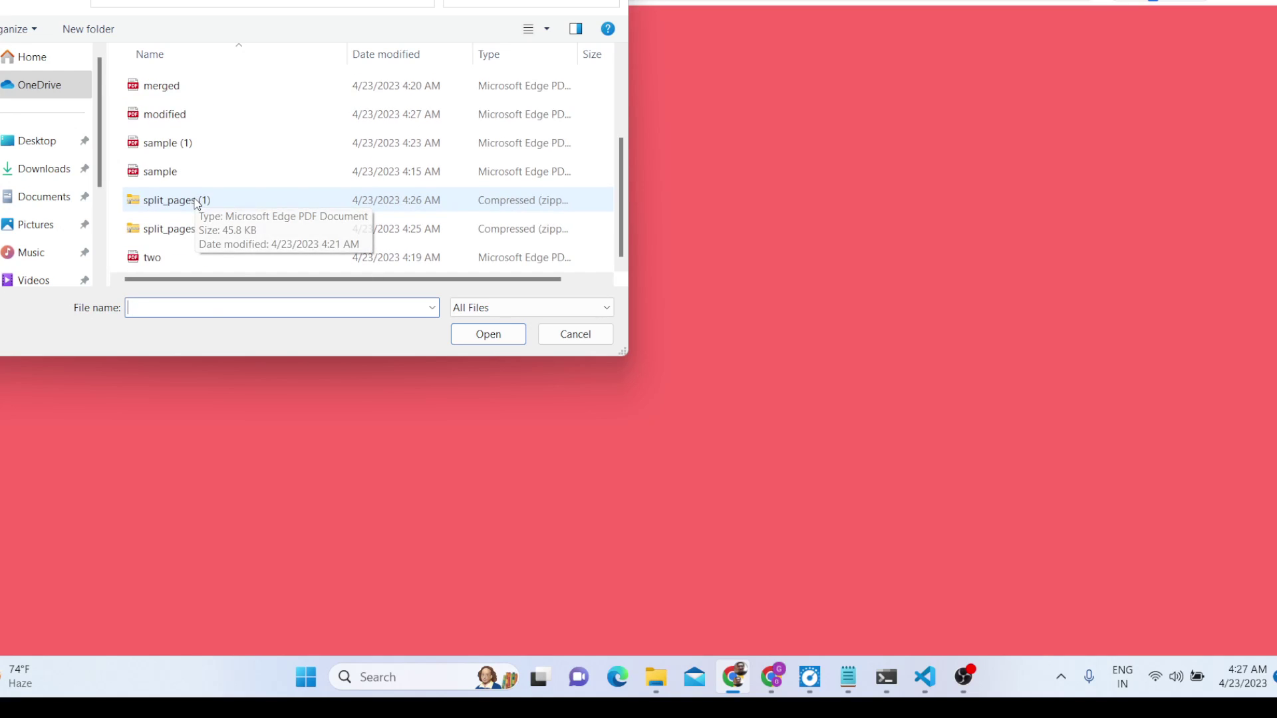
double_click(191, 171)
Try numbering at Top Right, hit a server error, and go back.
click(247, 98)
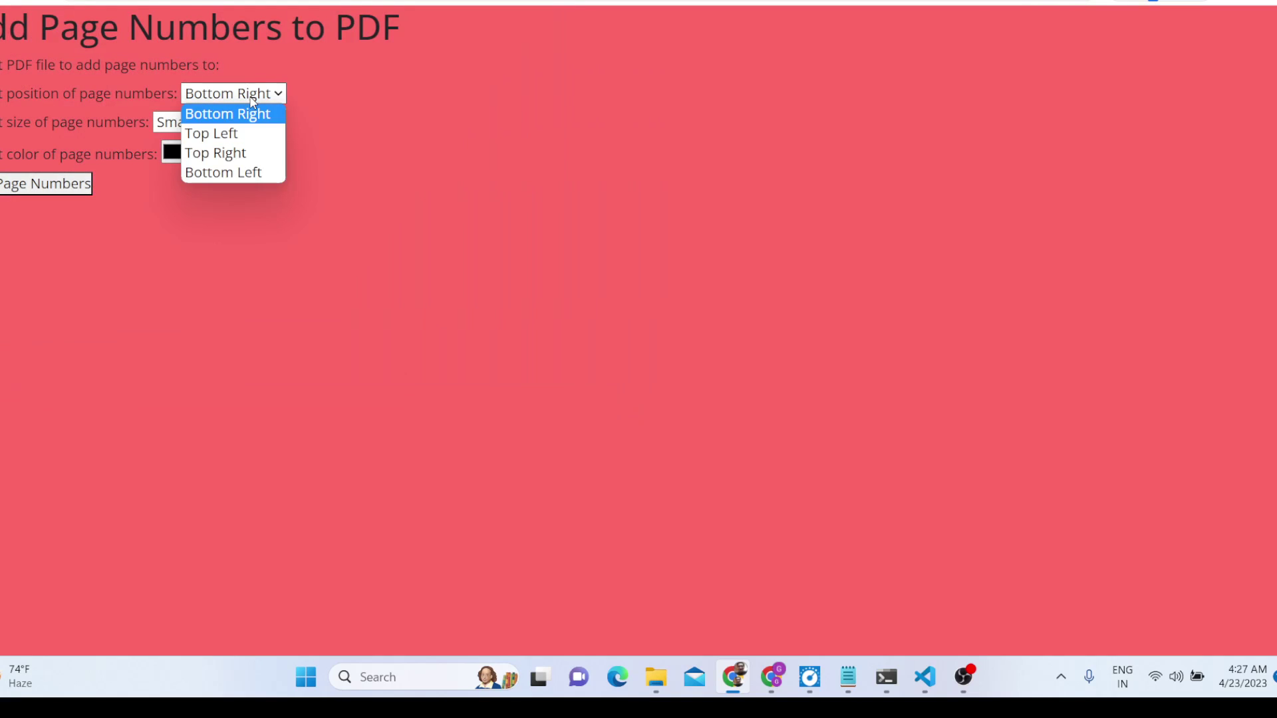
click(254, 147)
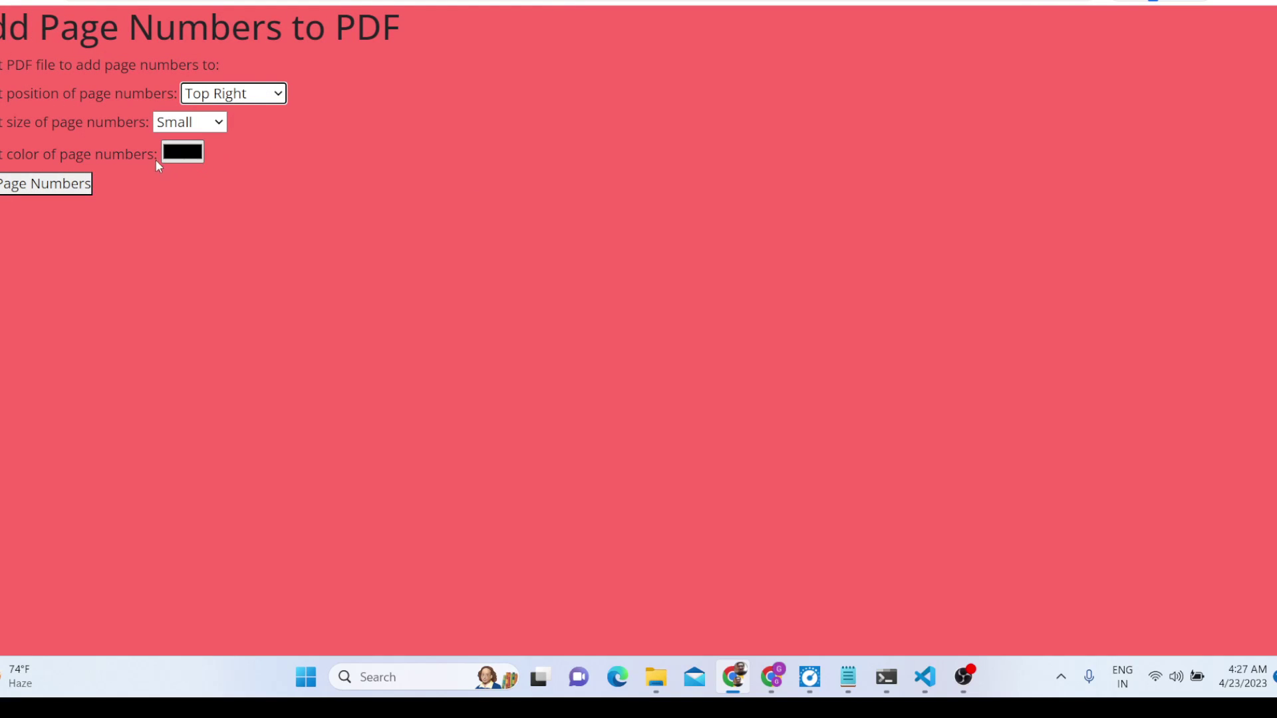
click(86, 184)
key(alt+Left)
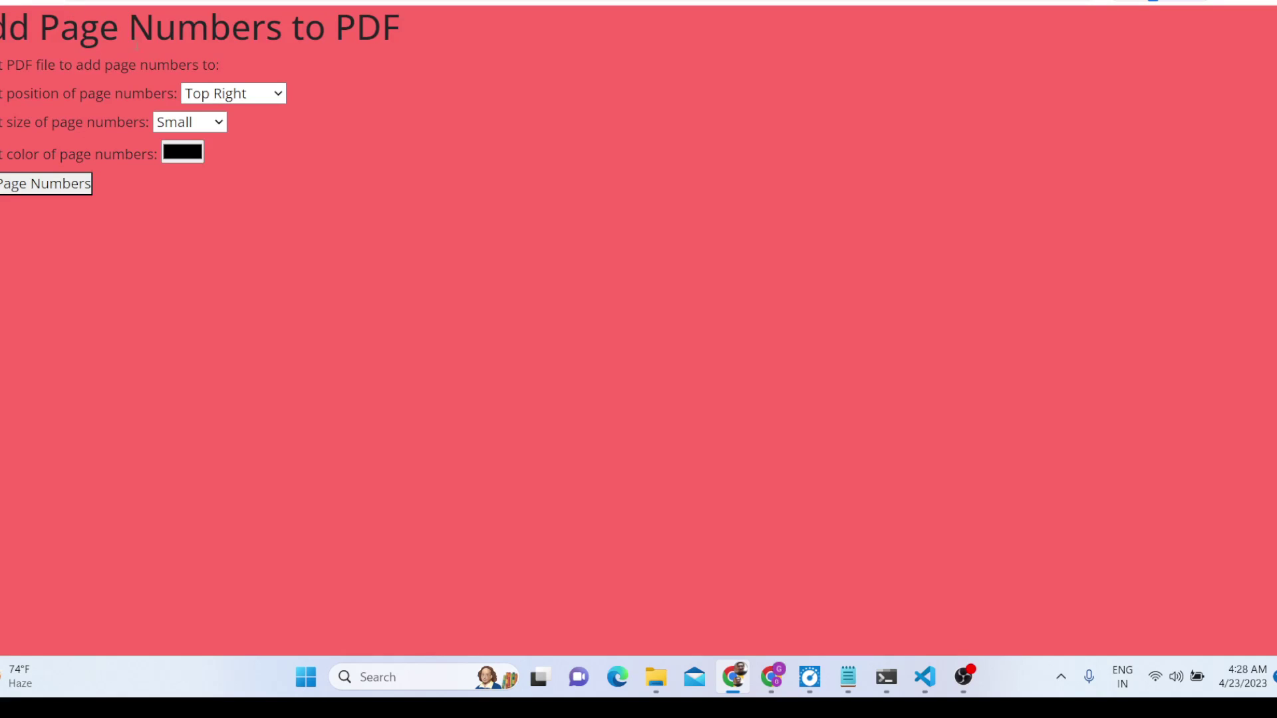
Generate modified (1).pdf with bottom-right page numbers, check pages 2–3, then close it.
click(234, 94)
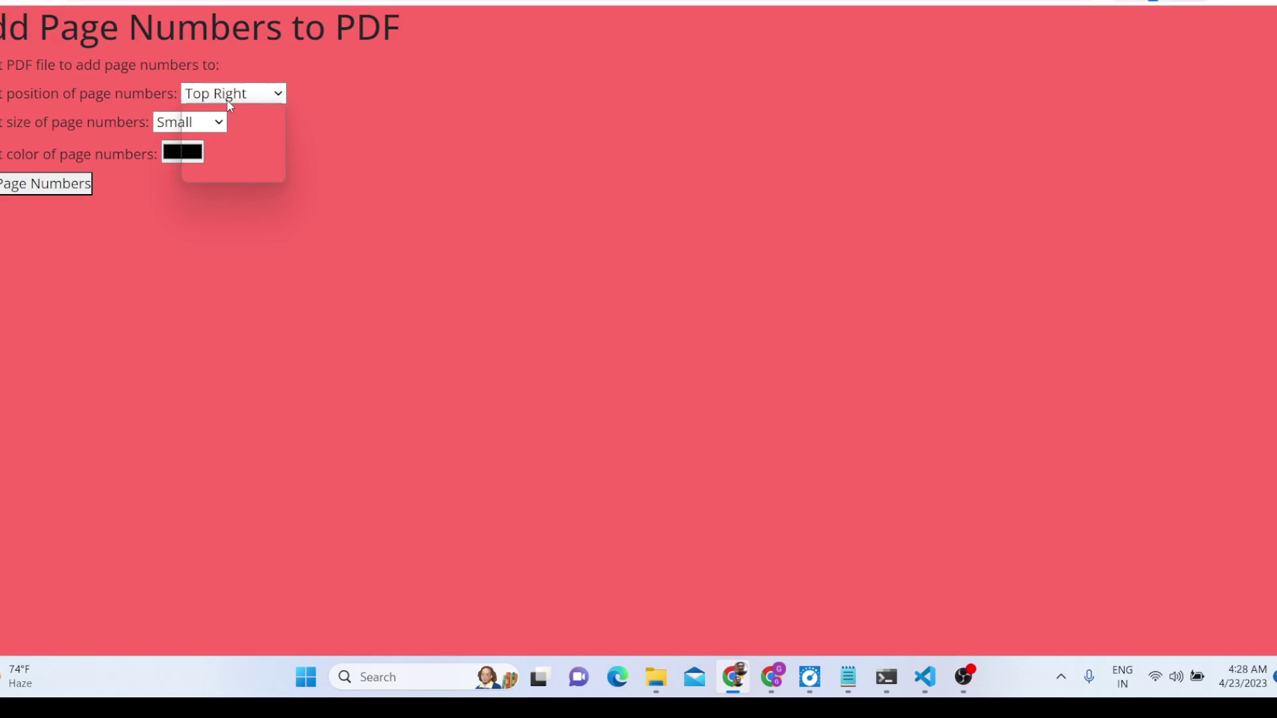
click(63, 190)
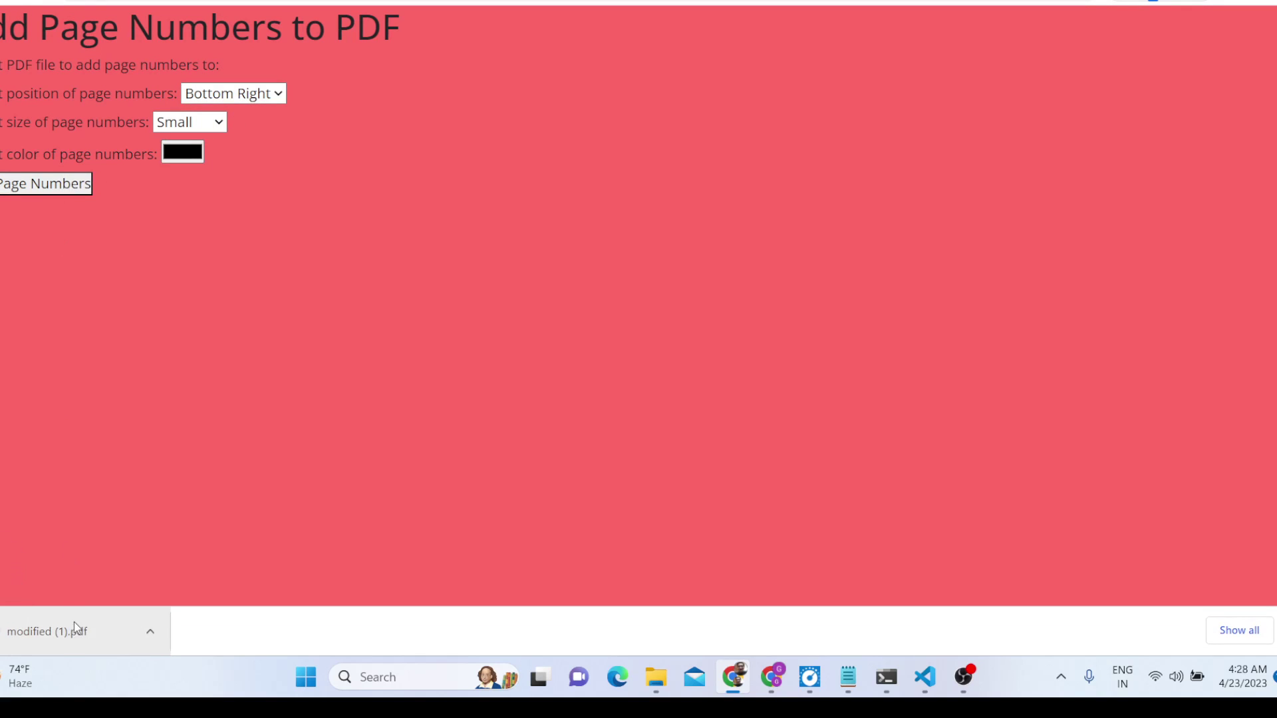
click(74, 625)
scroll(1072, 354, down, 6)
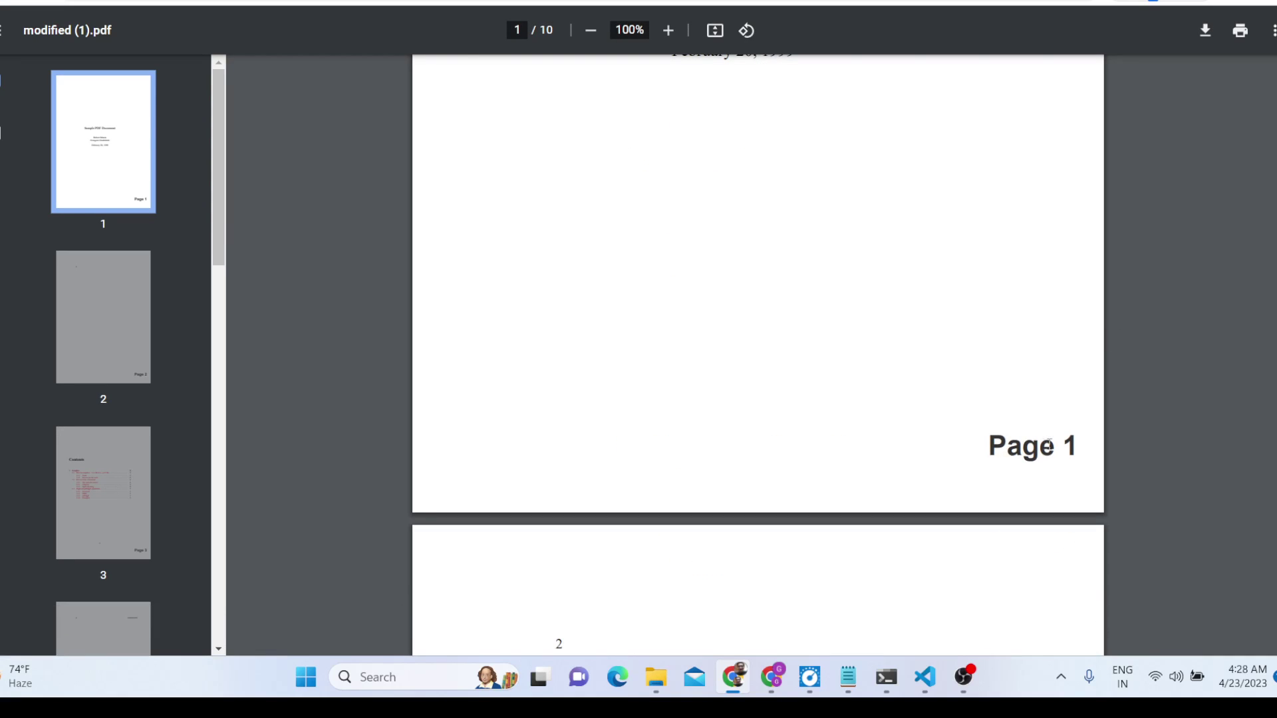
key(Right)
key(Right)
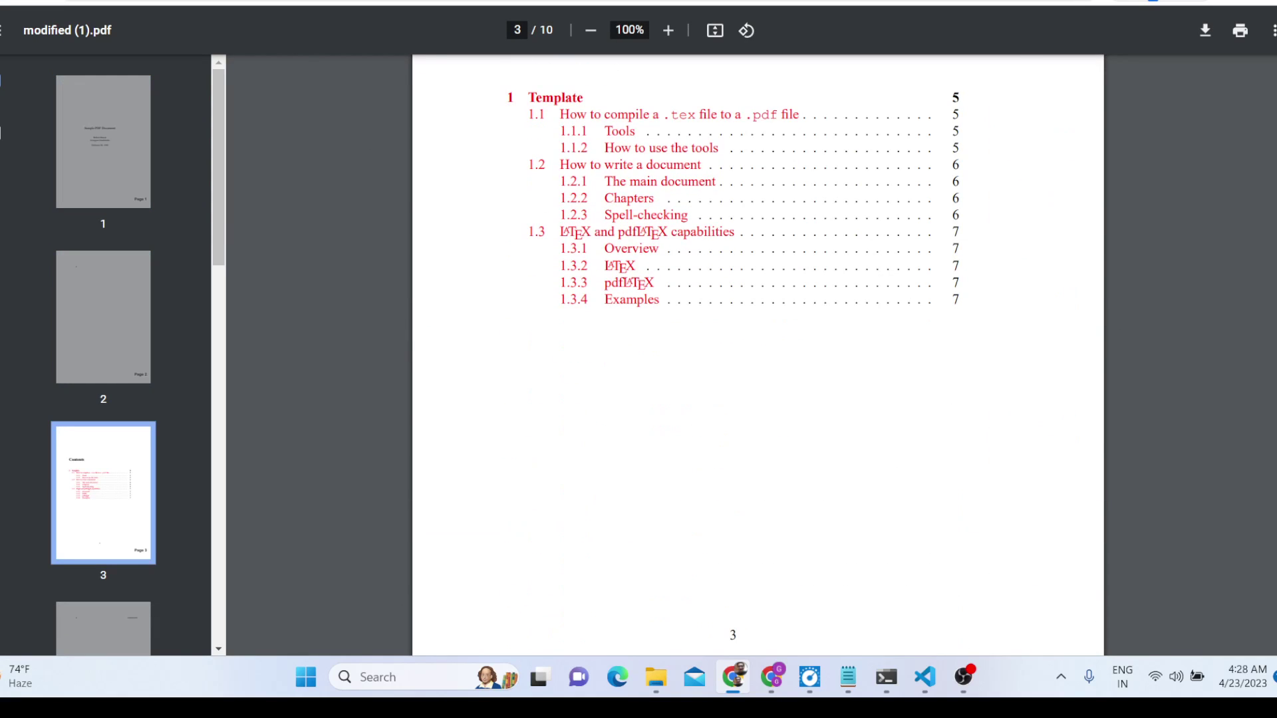
key(ctrl+w)
key(ctrl+w)
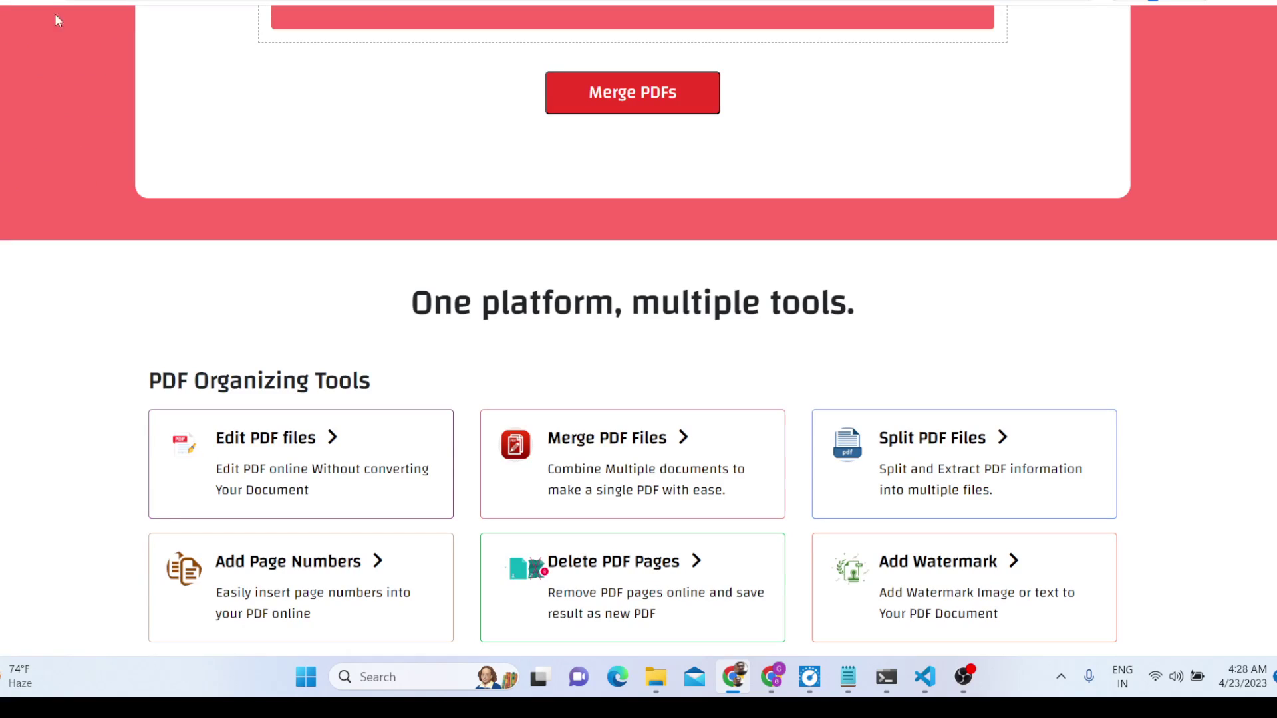
Load sample.pdf into the Delete PDF Pages tool and preview its pages.
click(701, 598)
scroll(703, 402, down, 4)
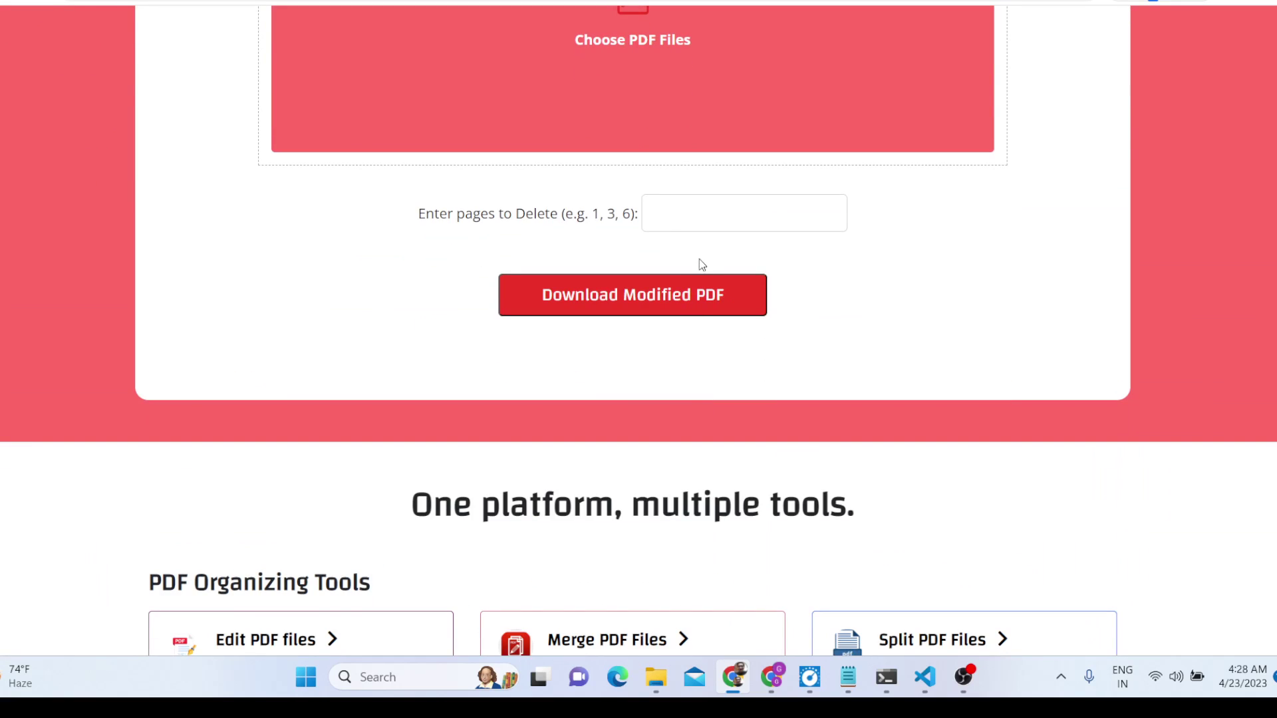
scroll(621, 293, up, 3)
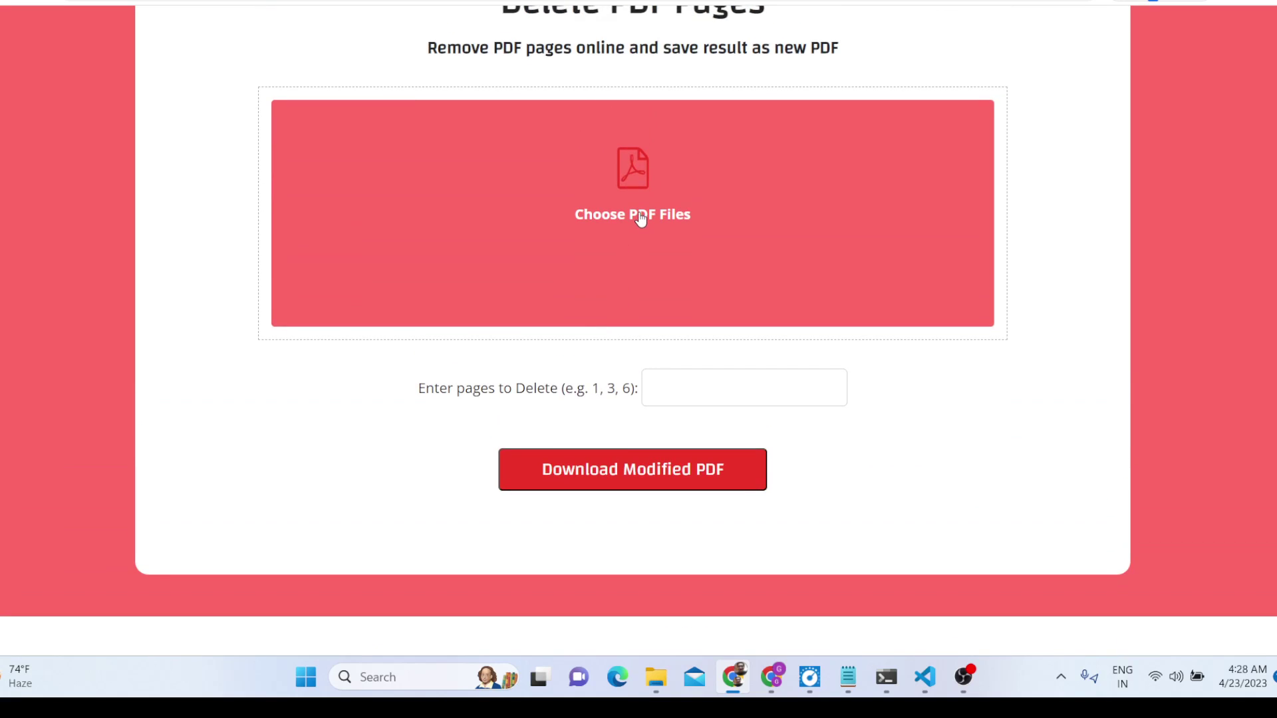
click(641, 220)
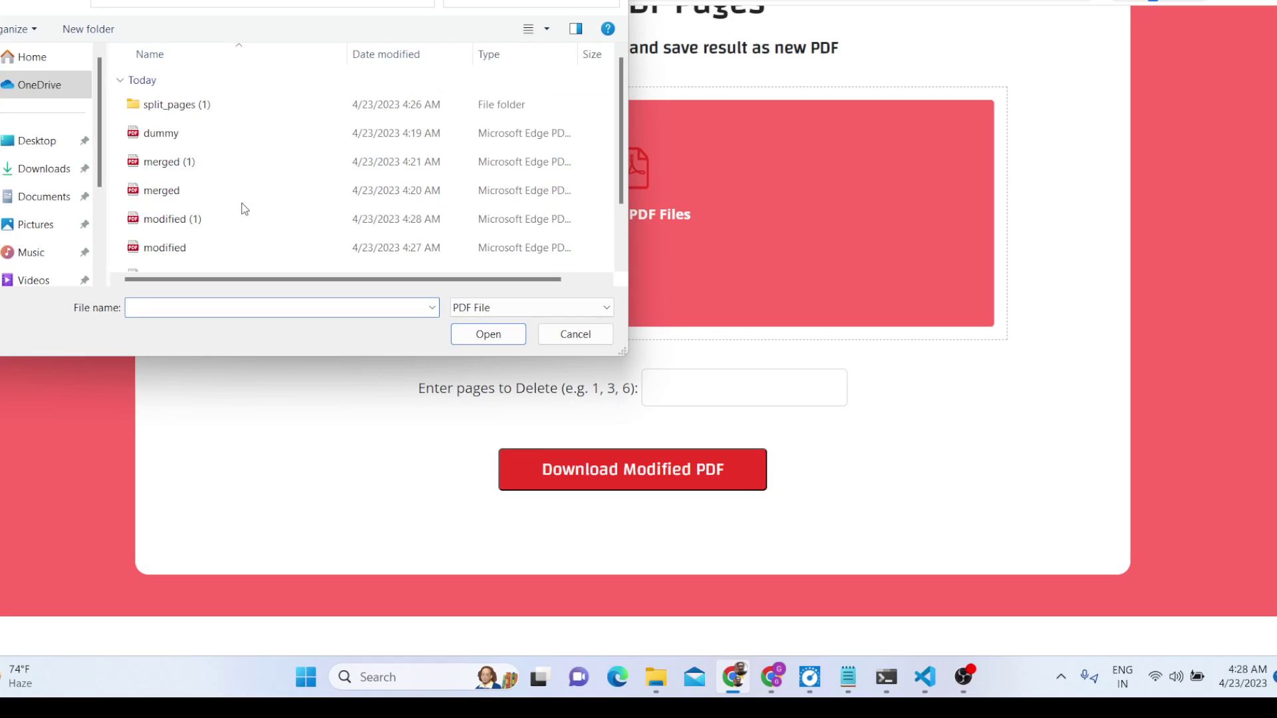
scroll(232, 196, down, 1)
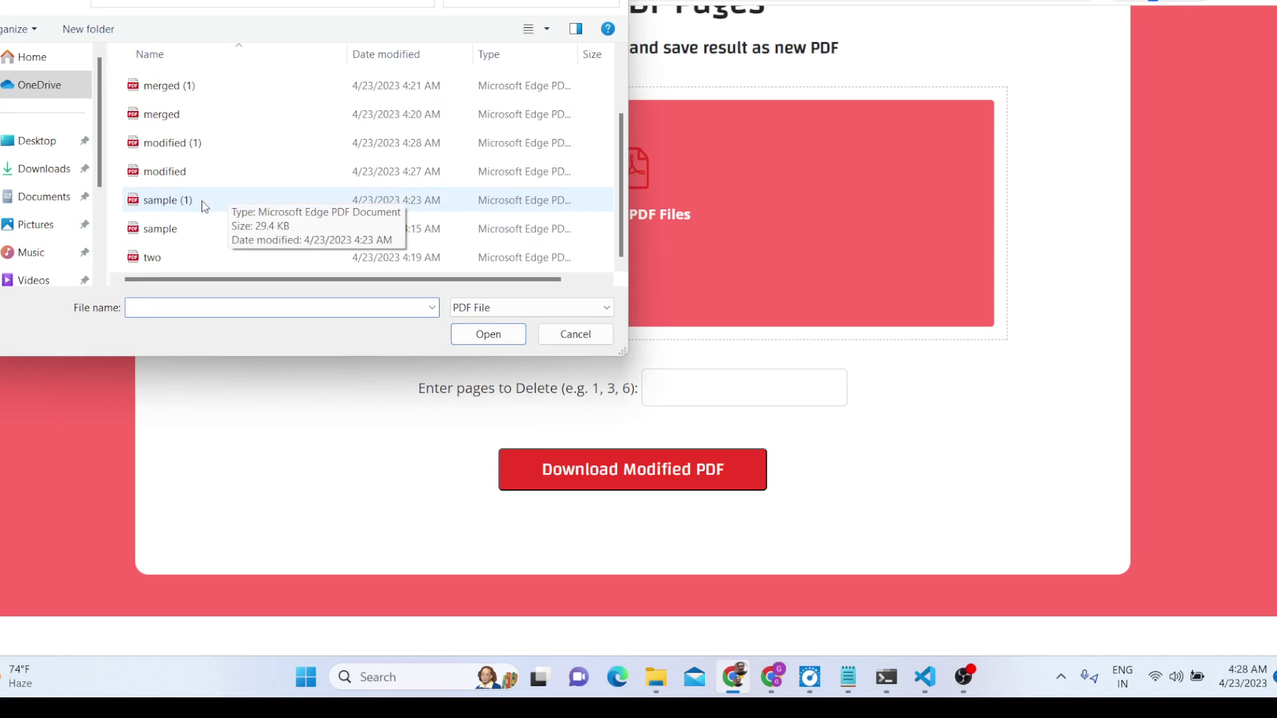
double_click(192, 227)
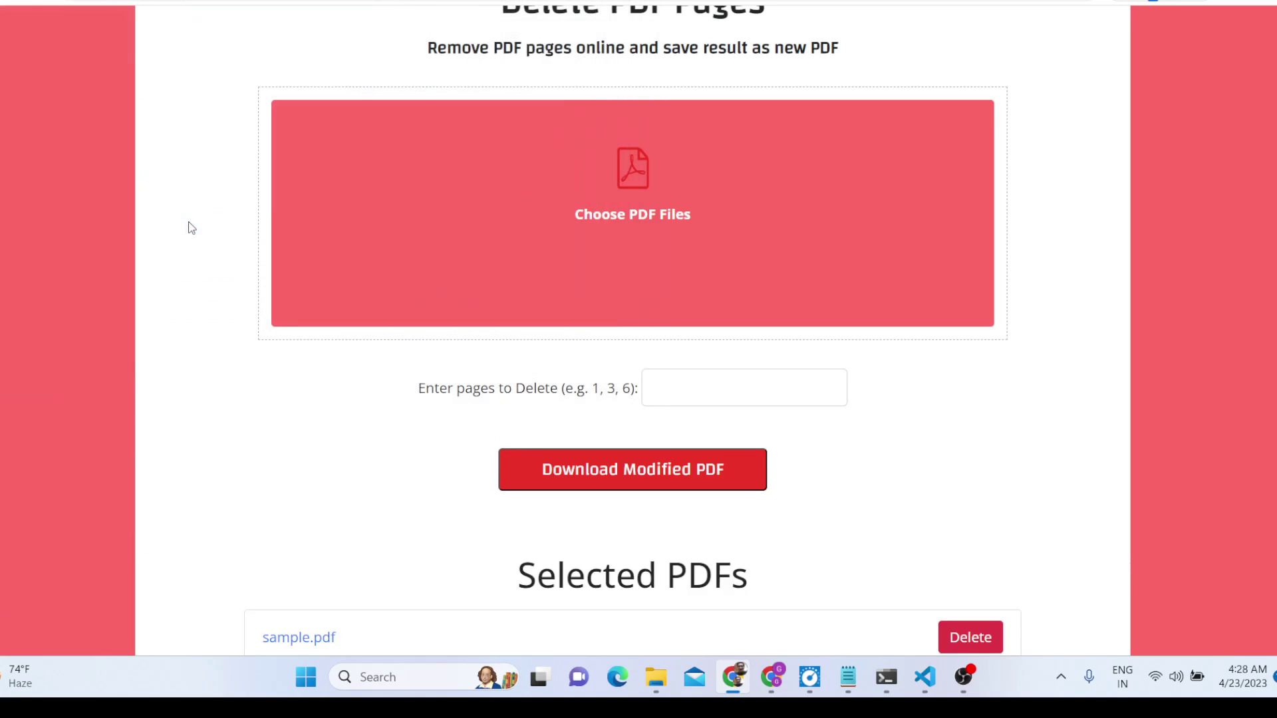
scroll(717, 387, down, 3)
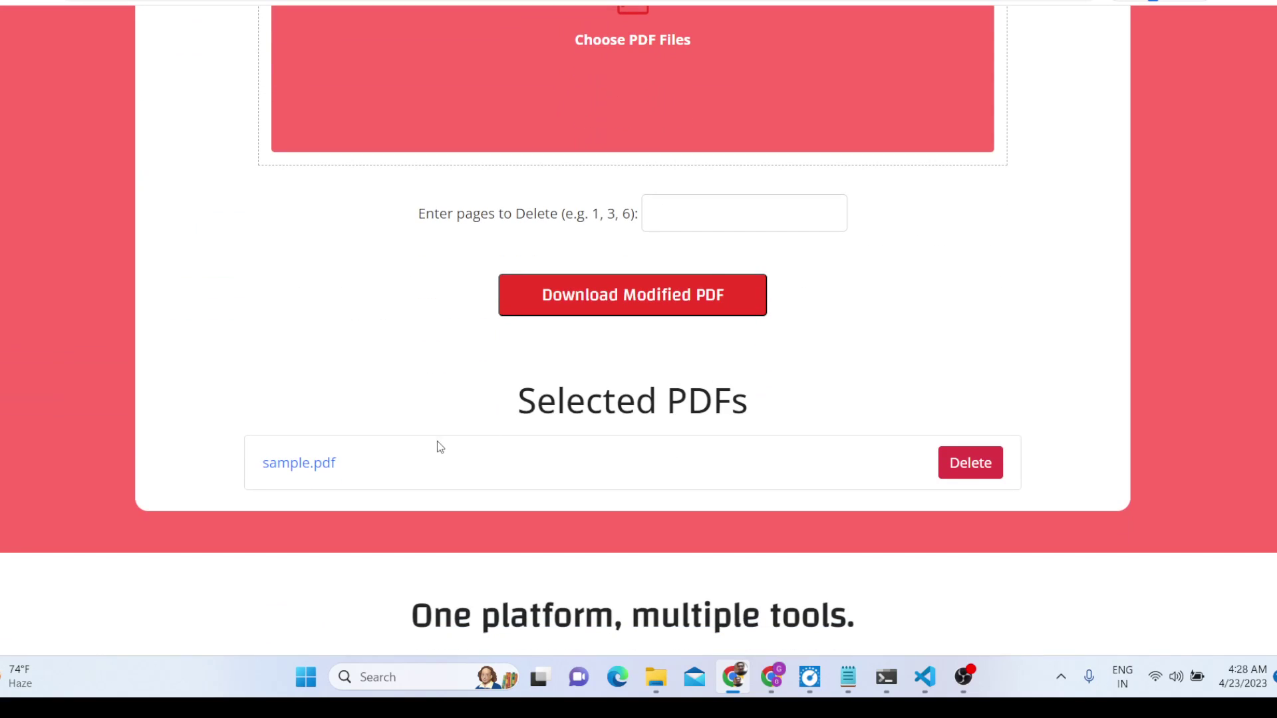
click(319, 465)
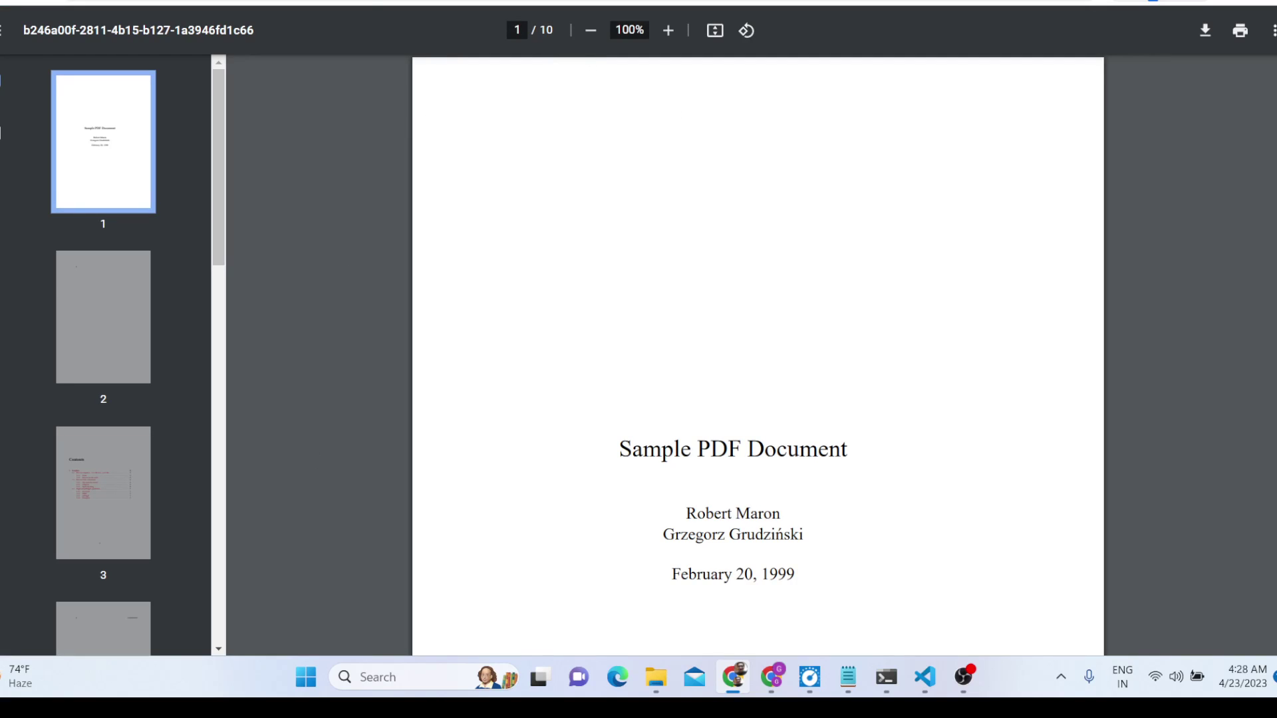
key(ctrl+w)
Delete pages 1,4,7,8 and open the downloaded modified (2).pdf.
click(676, 214)
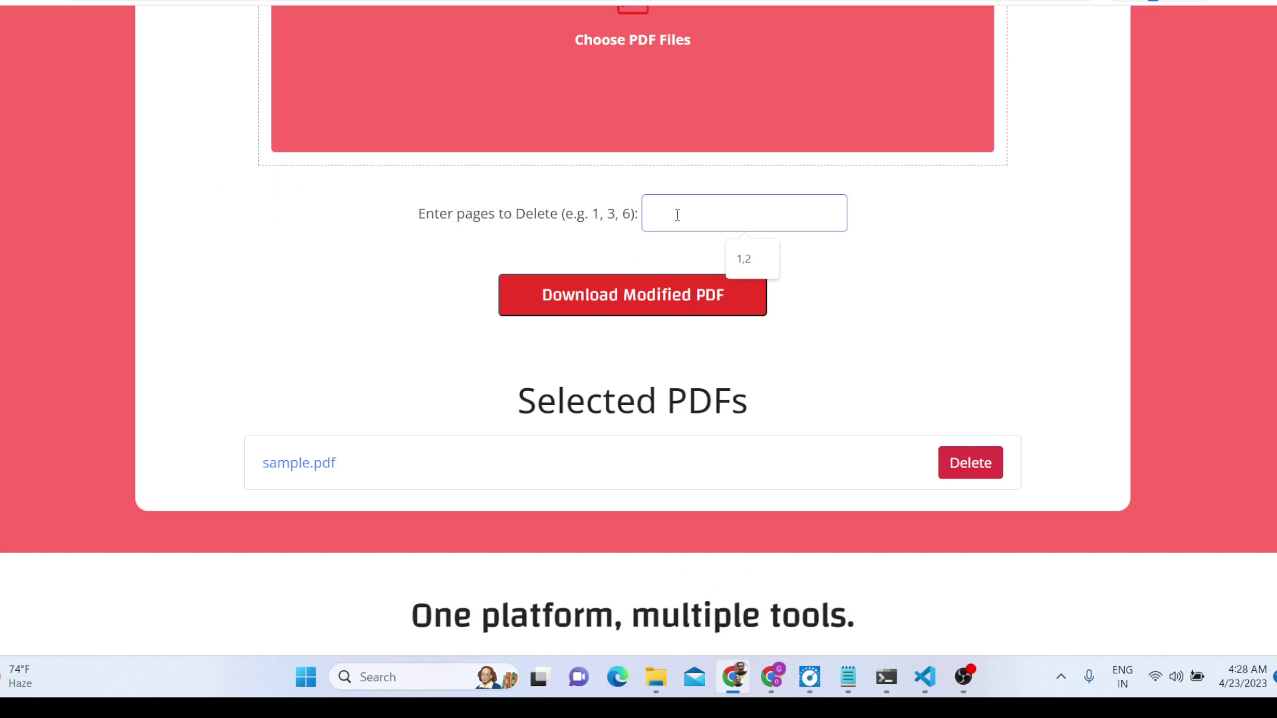
text(1,4,7,8)
drag(703, 214, 633, 224)
click(637, 293)
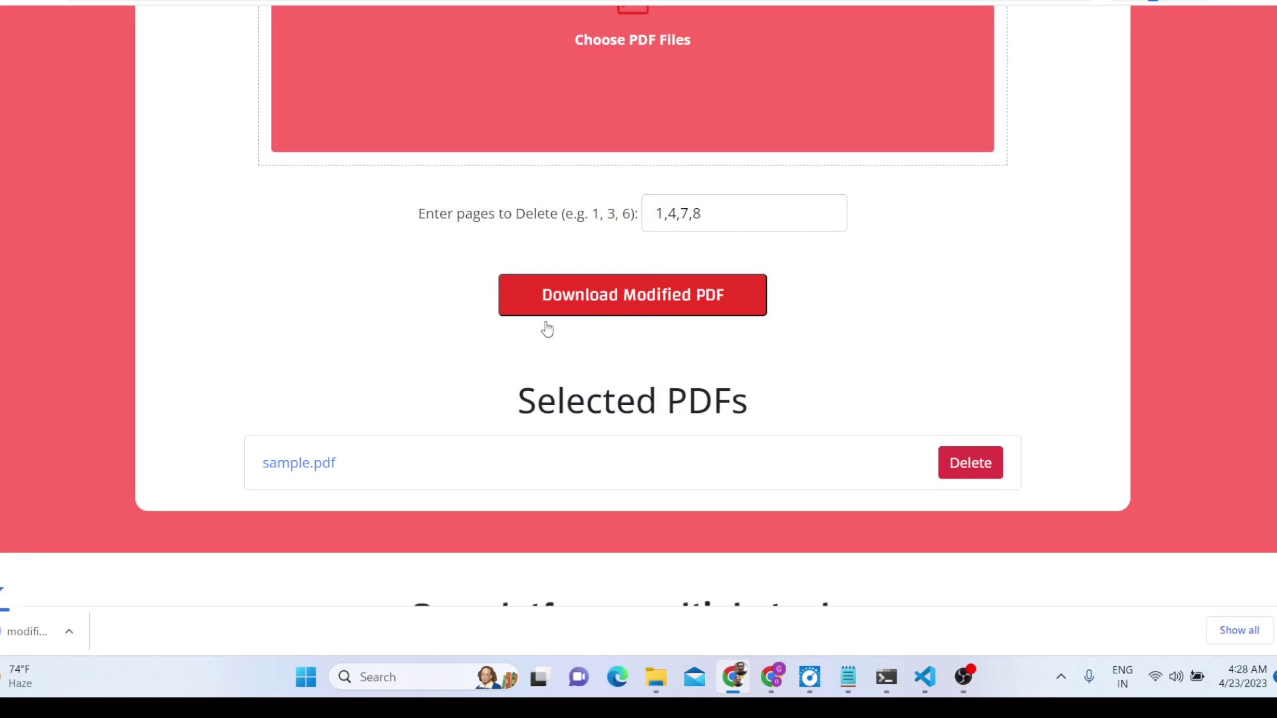
click(43, 624)
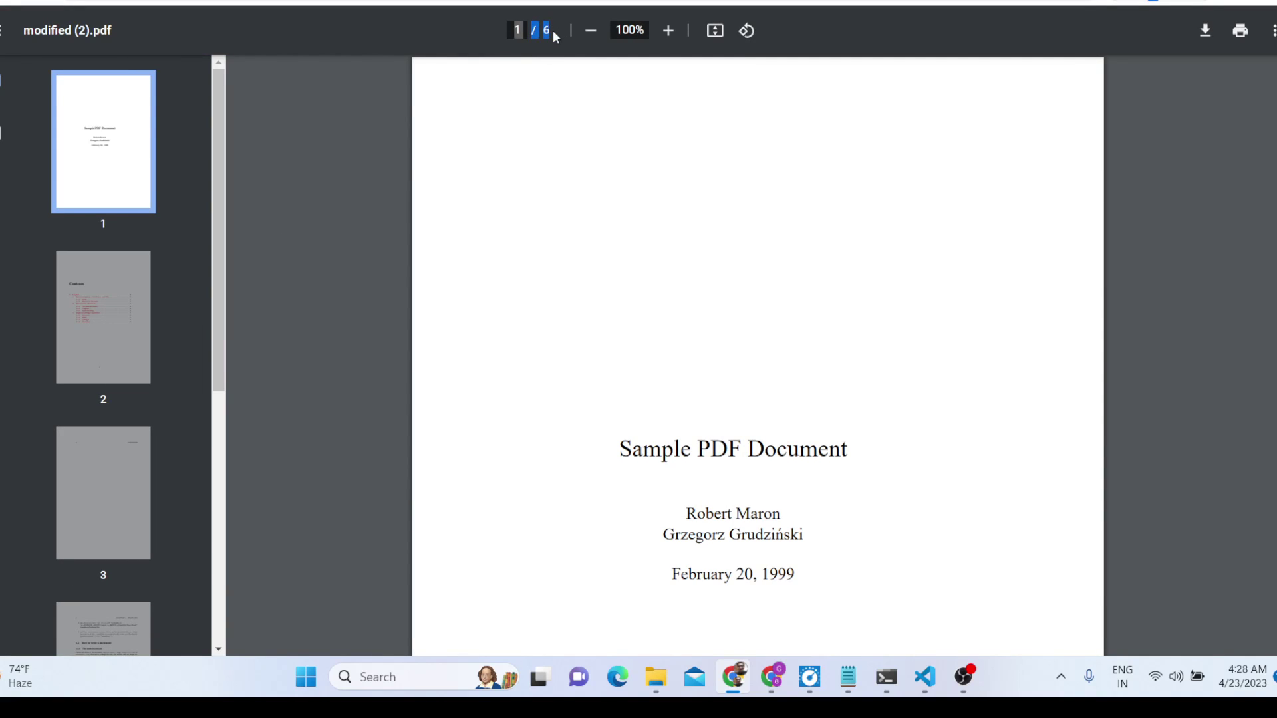
Scroll through modified (2).pdf's six pages, then close it to reach the Delete PDF Pages form.
scroll(572, 129, down, 20)
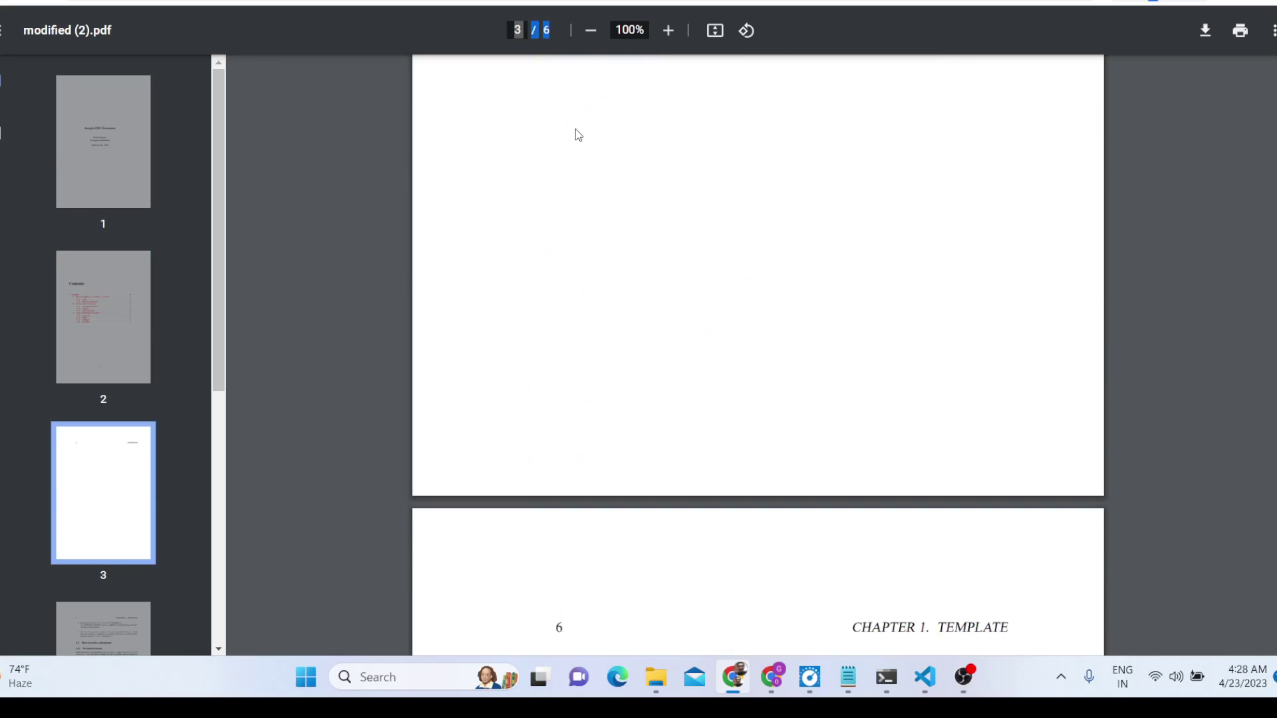
scroll(578, 134, down, 20)
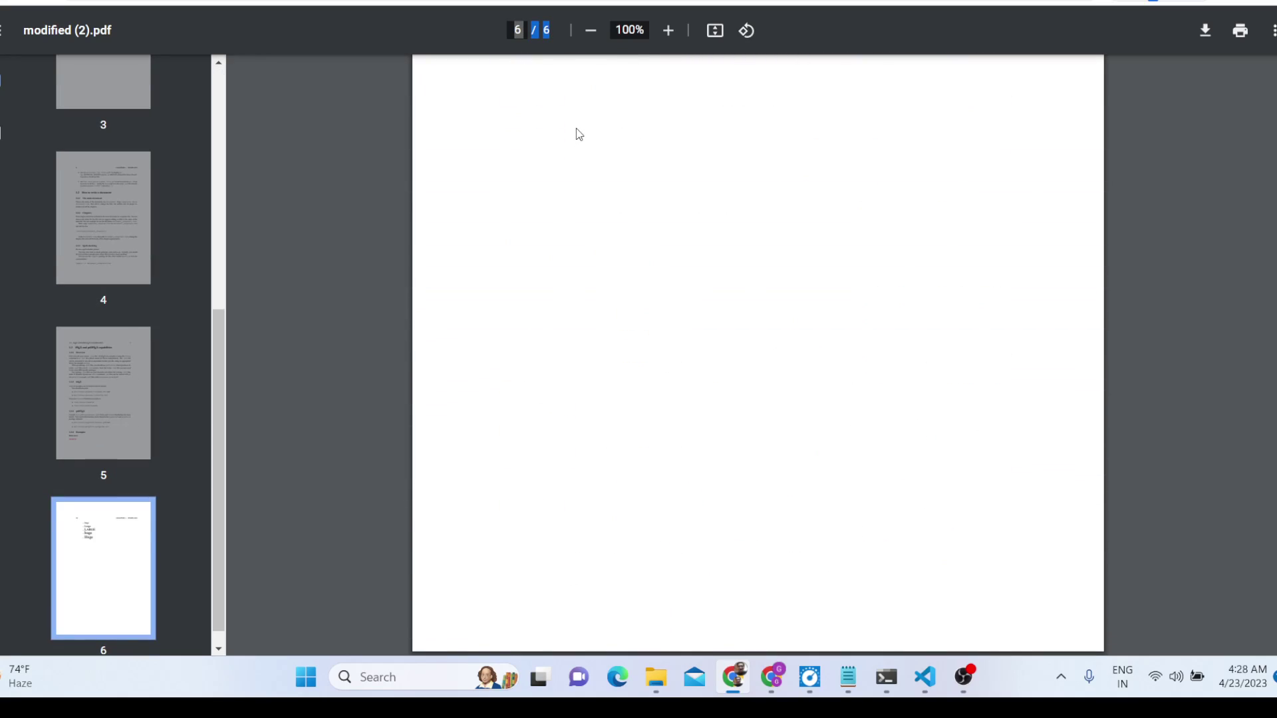
scroll(579, 135, up, 20)
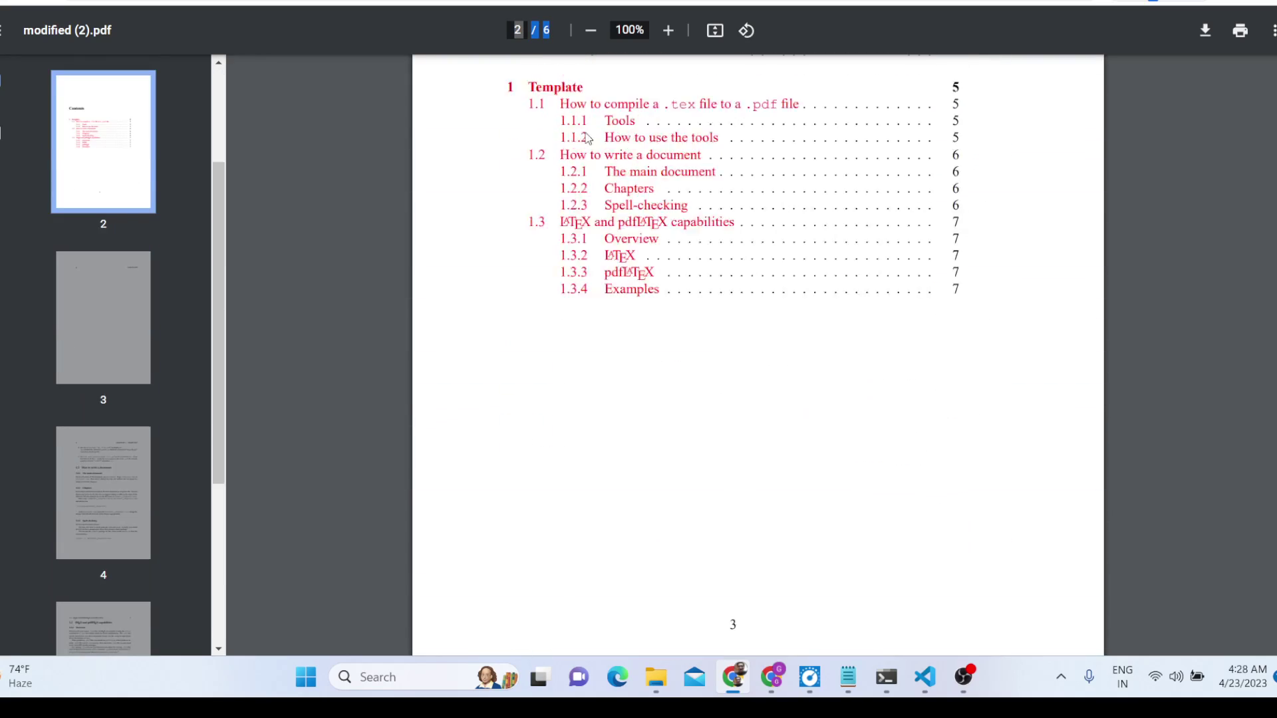
scroll(587, 138, up, 3)
key(ctrl+w)
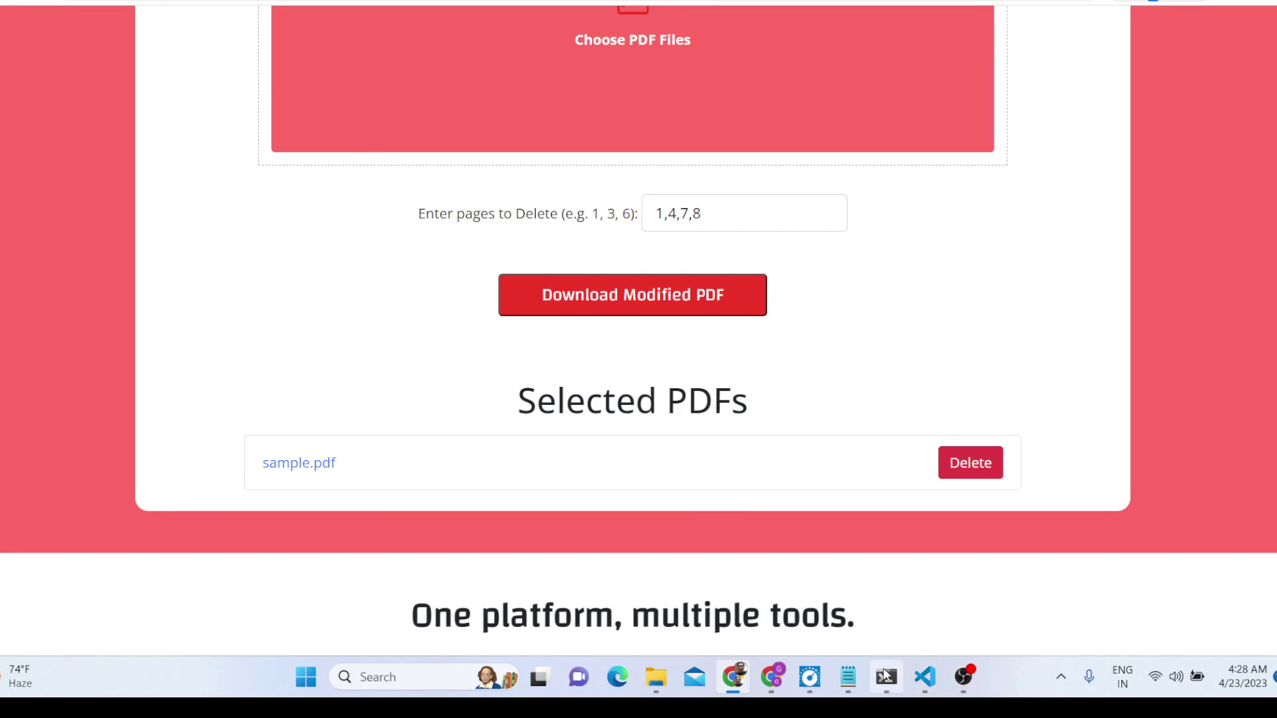
click(957, 683)
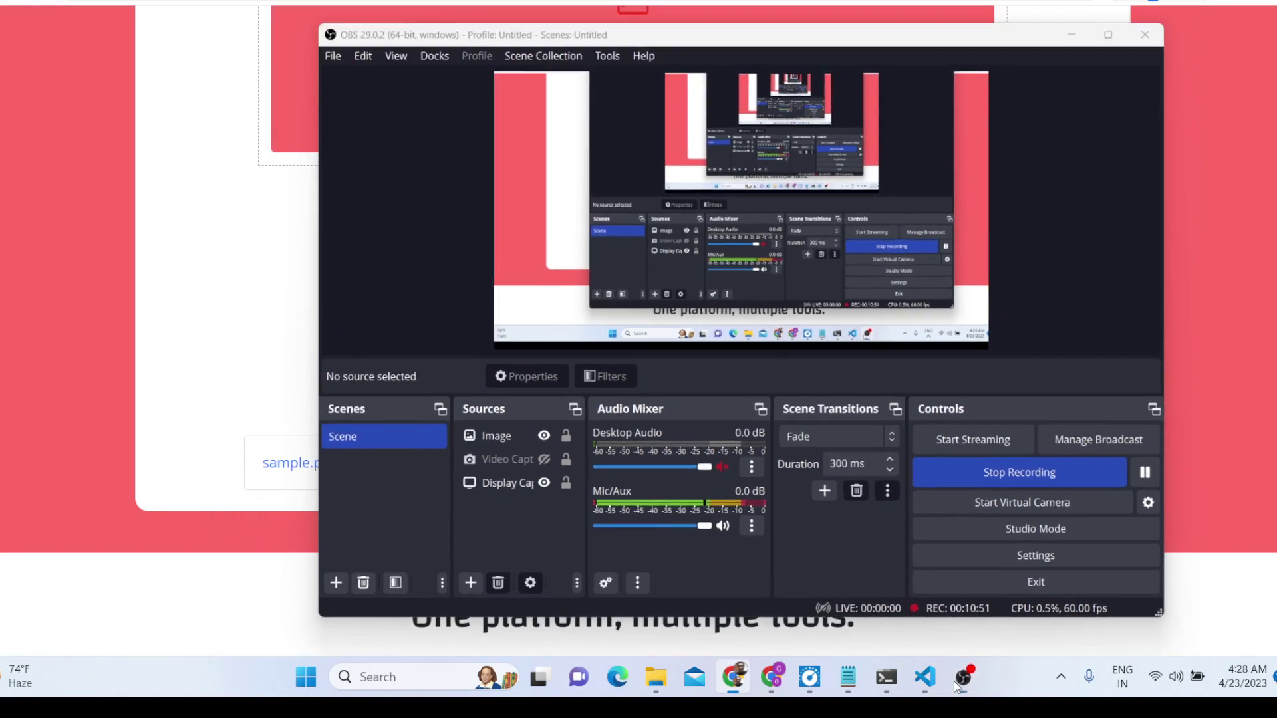
click(954, 682)
scroll(542, 388, up, 4)
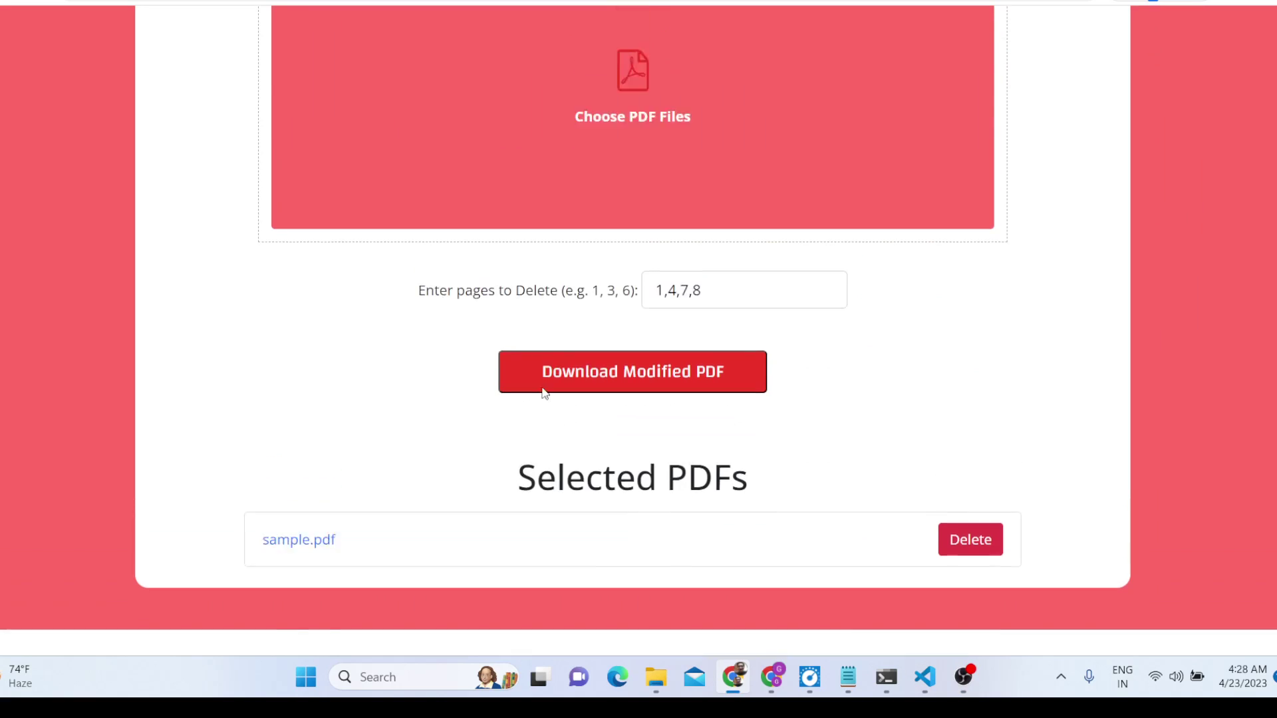
drag(503, 88, 855, 111)
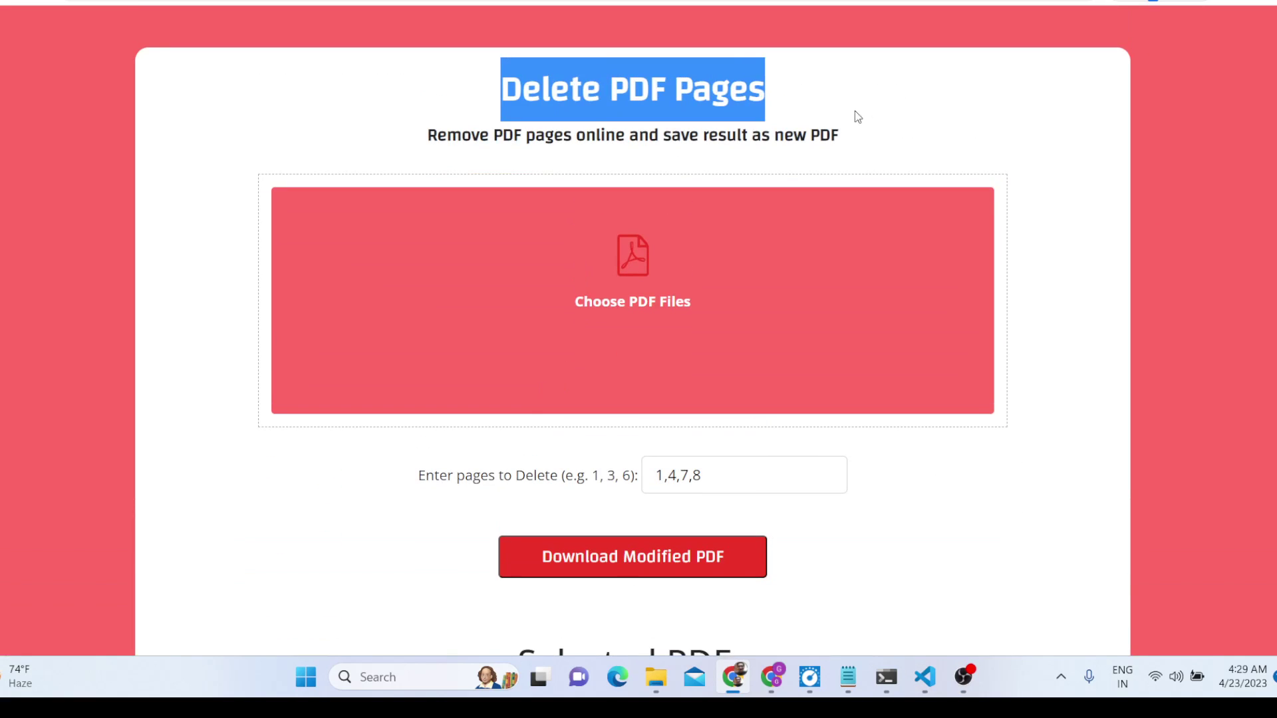
scroll(775, 133, down, 8)
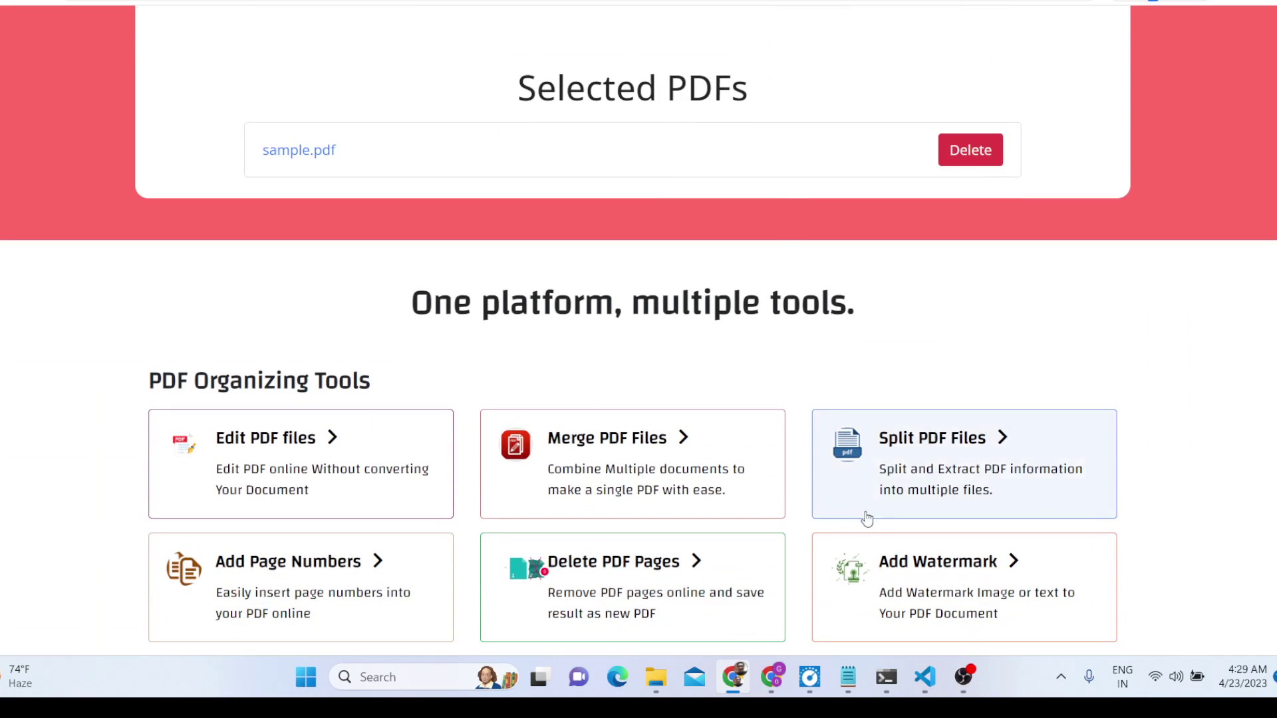
Open Add Watermark and enter the suggested name followed by 'Watermark' as the text.
click(894, 576)
drag(483, 95, 934, 94)
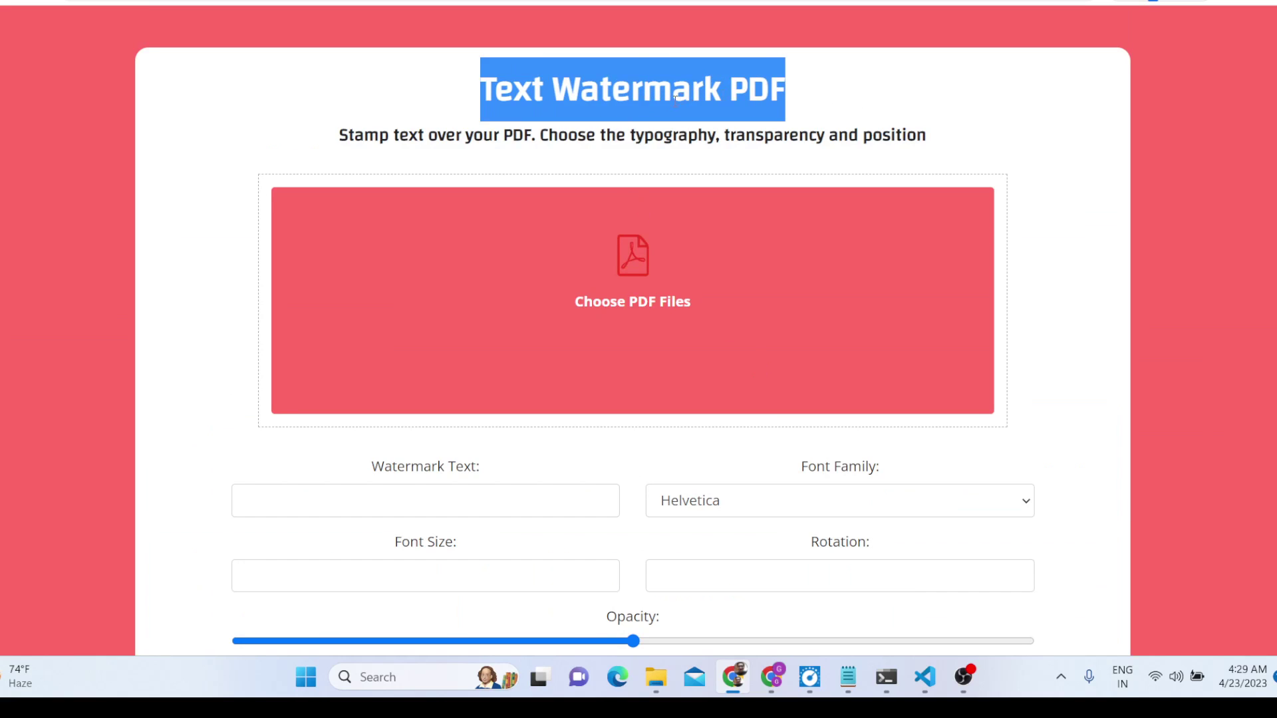
double_click(675, 100)
scroll(665, 113, down, 4)
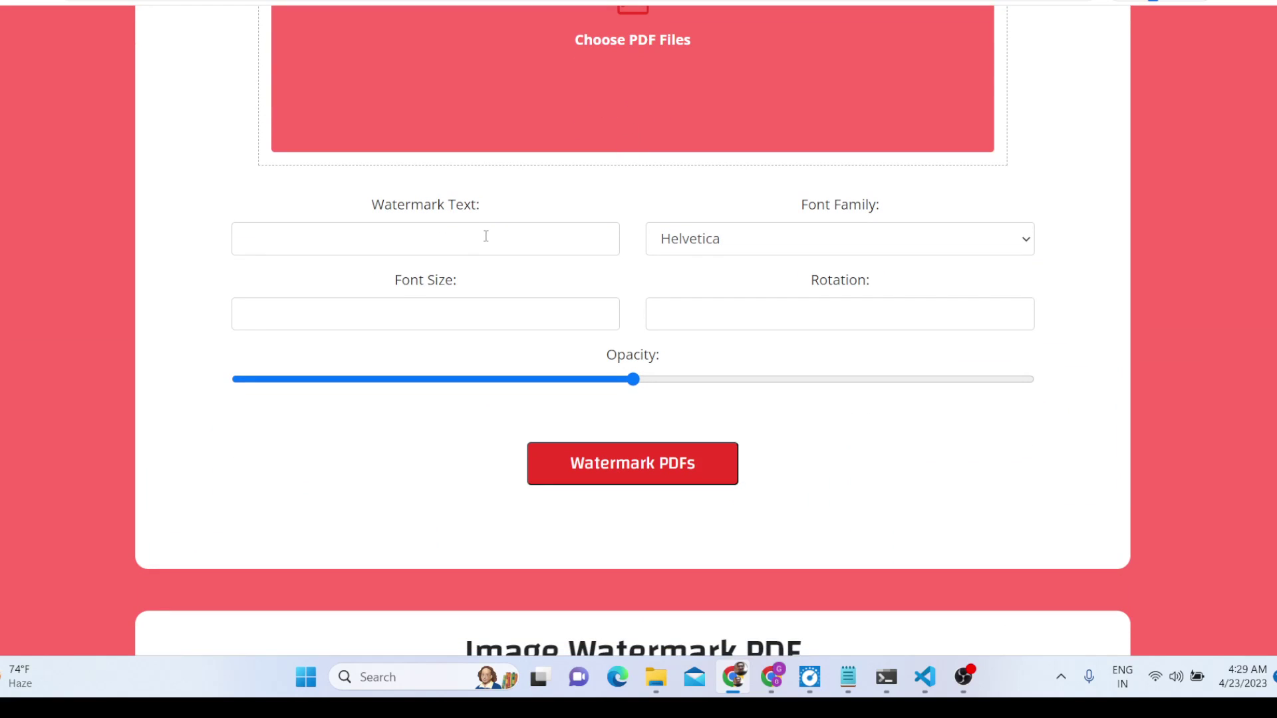
click(463, 242)
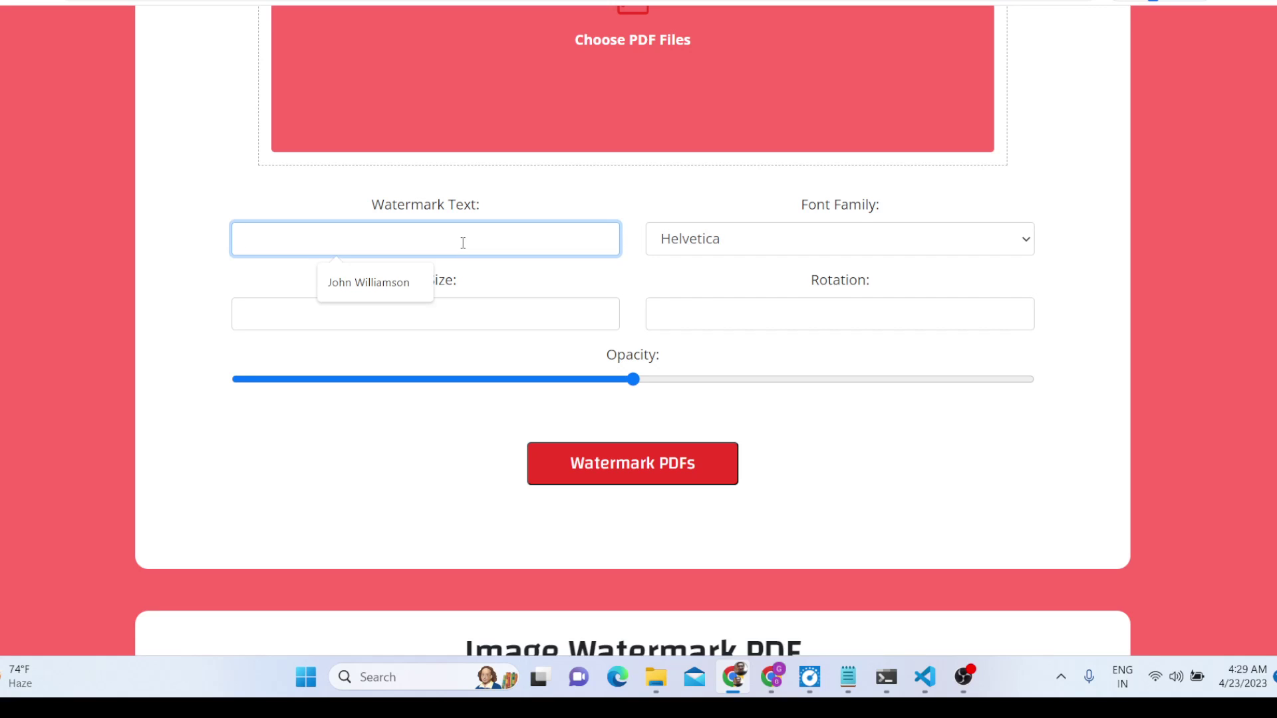
click(380, 287)
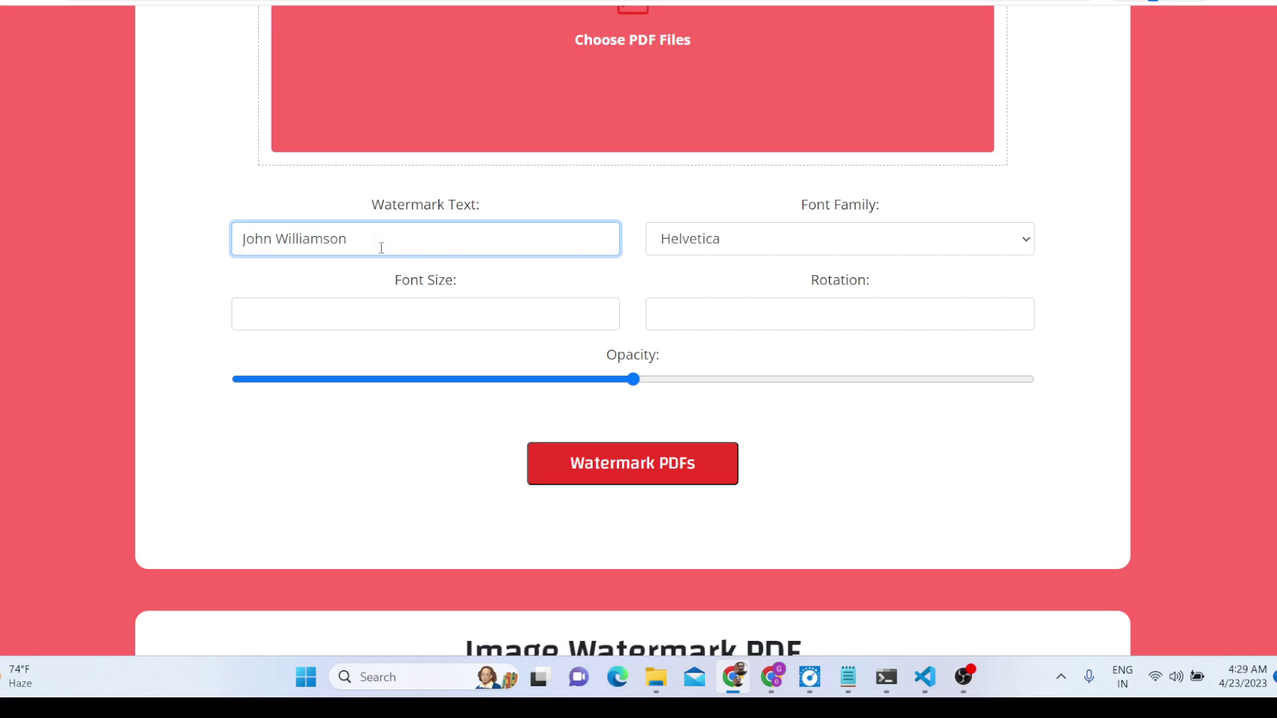
text(Watermark)
Set the watermark to Arial, font size 50, rotation 45, with much lower opacity.
click(738, 241)
click(729, 282)
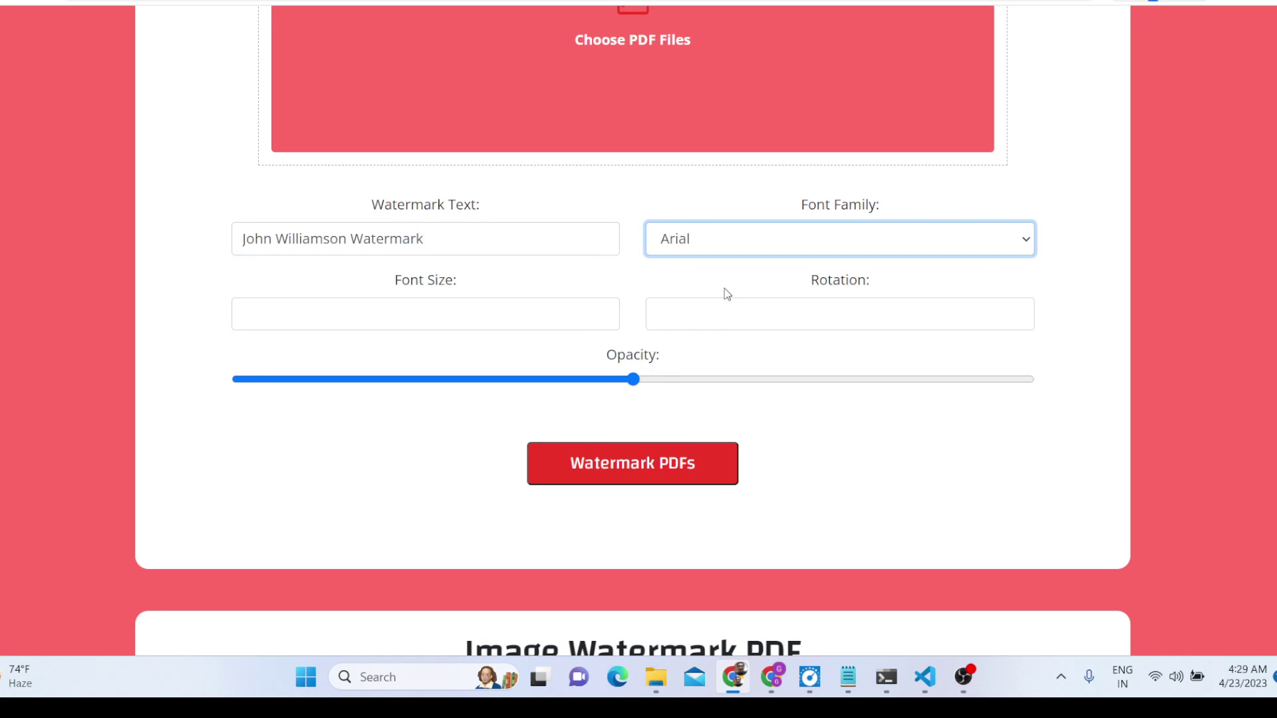
click(457, 326)
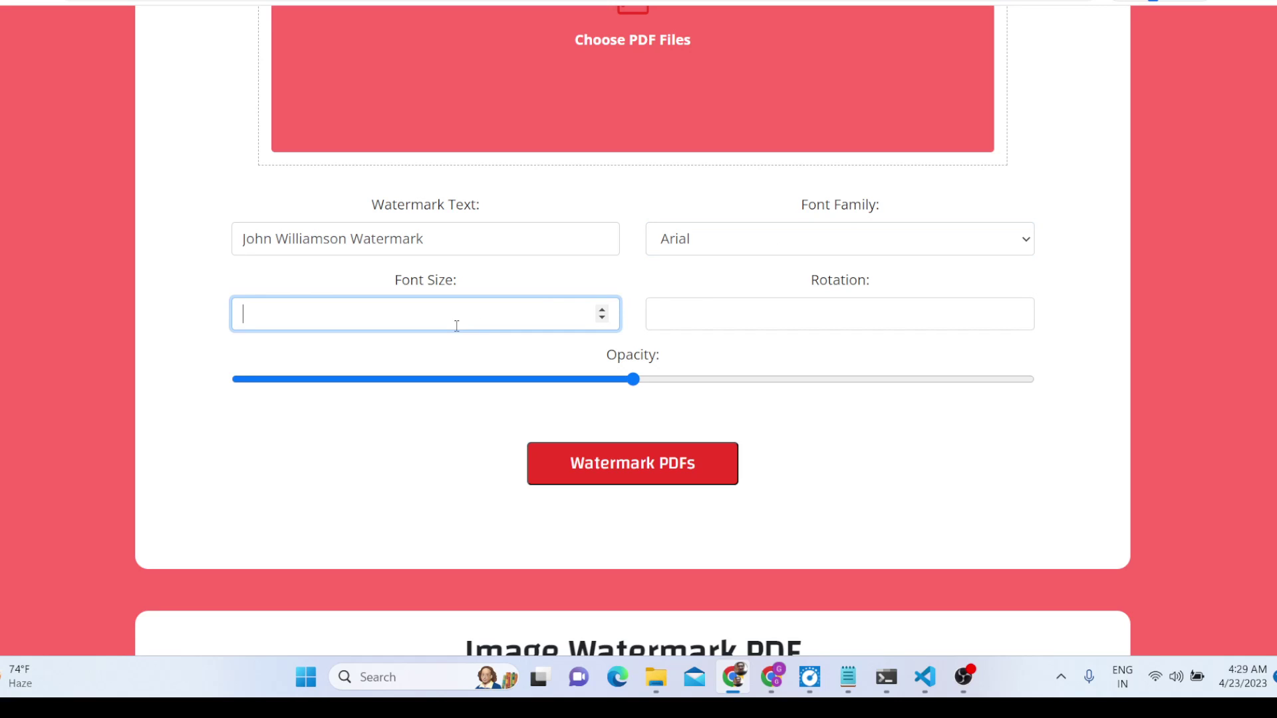
text(50)
click(809, 312)
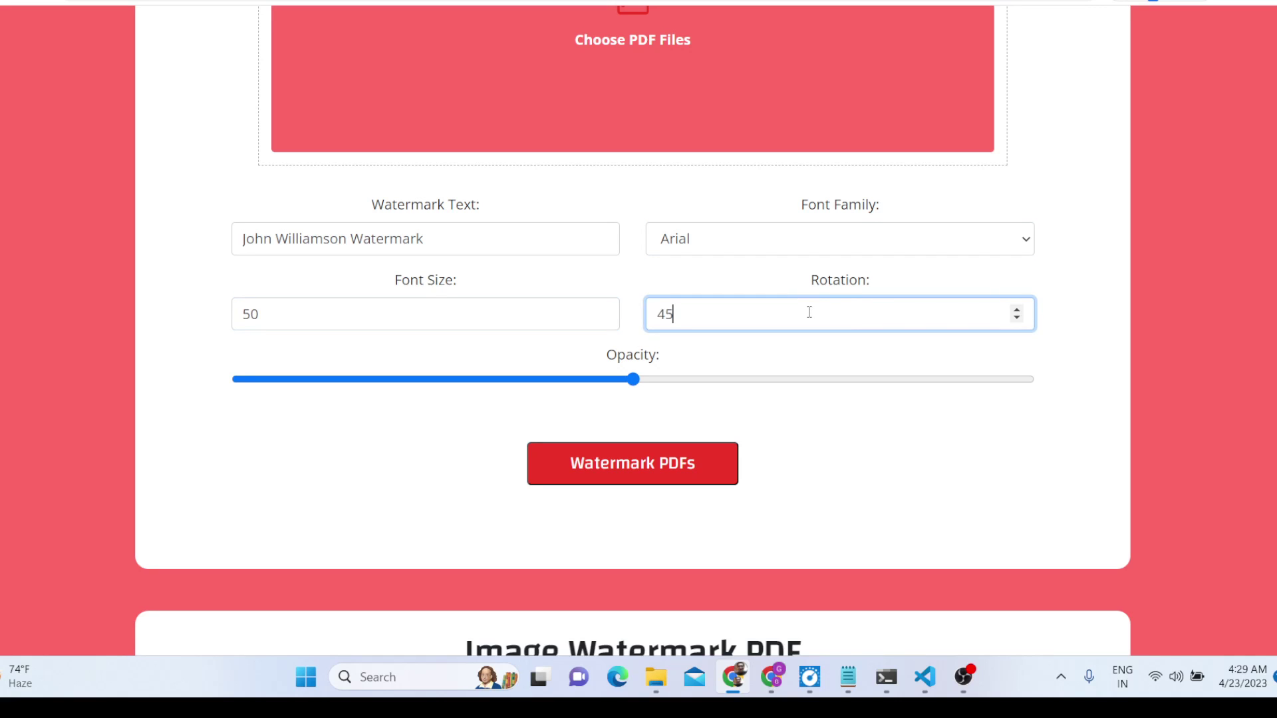
drag(633, 382, 321, 391)
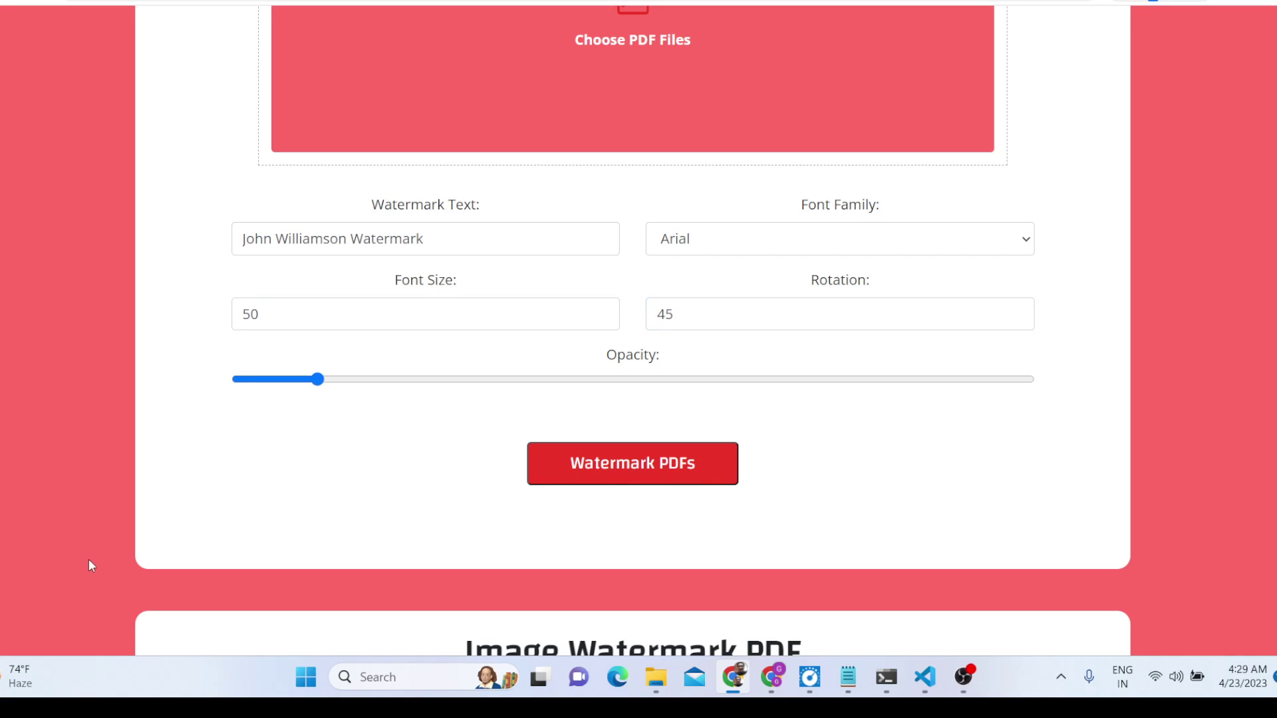
scroll(313, 496, down, 4)
scroll(359, 441, up, 8)
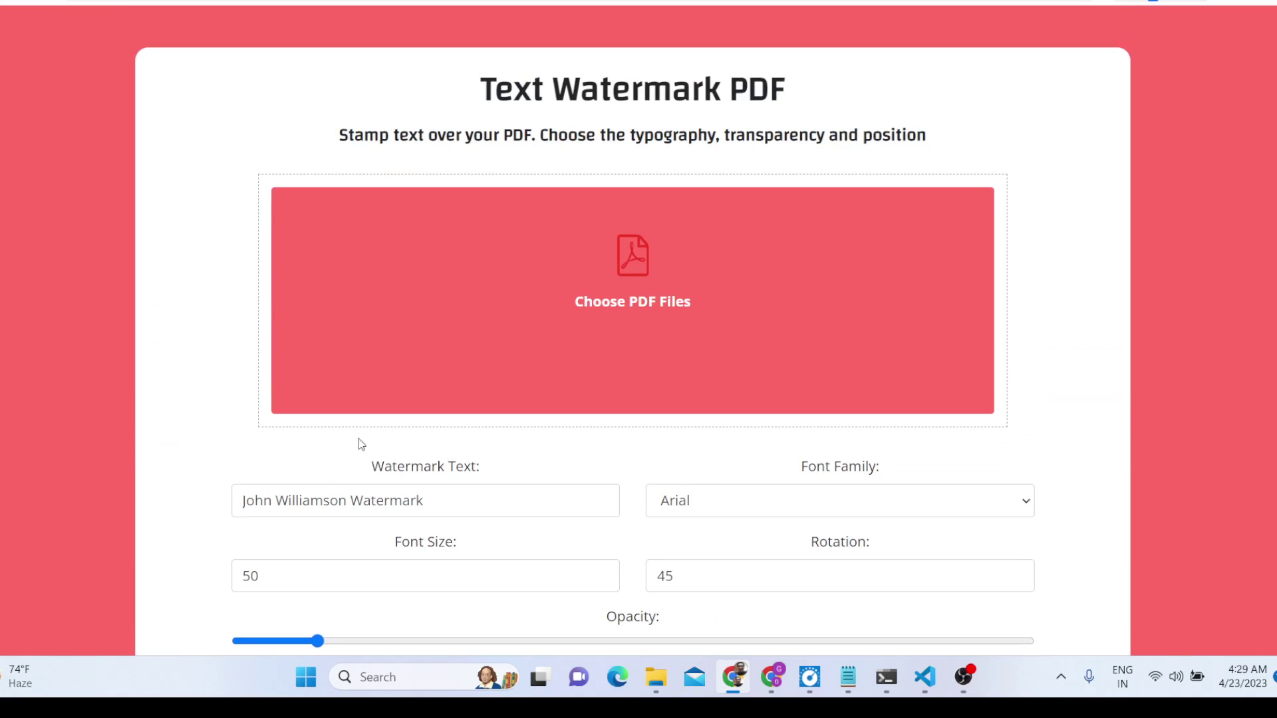
Choose sample.pdf and apply the watermark to download watermarked.pdf.
click(607, 306)
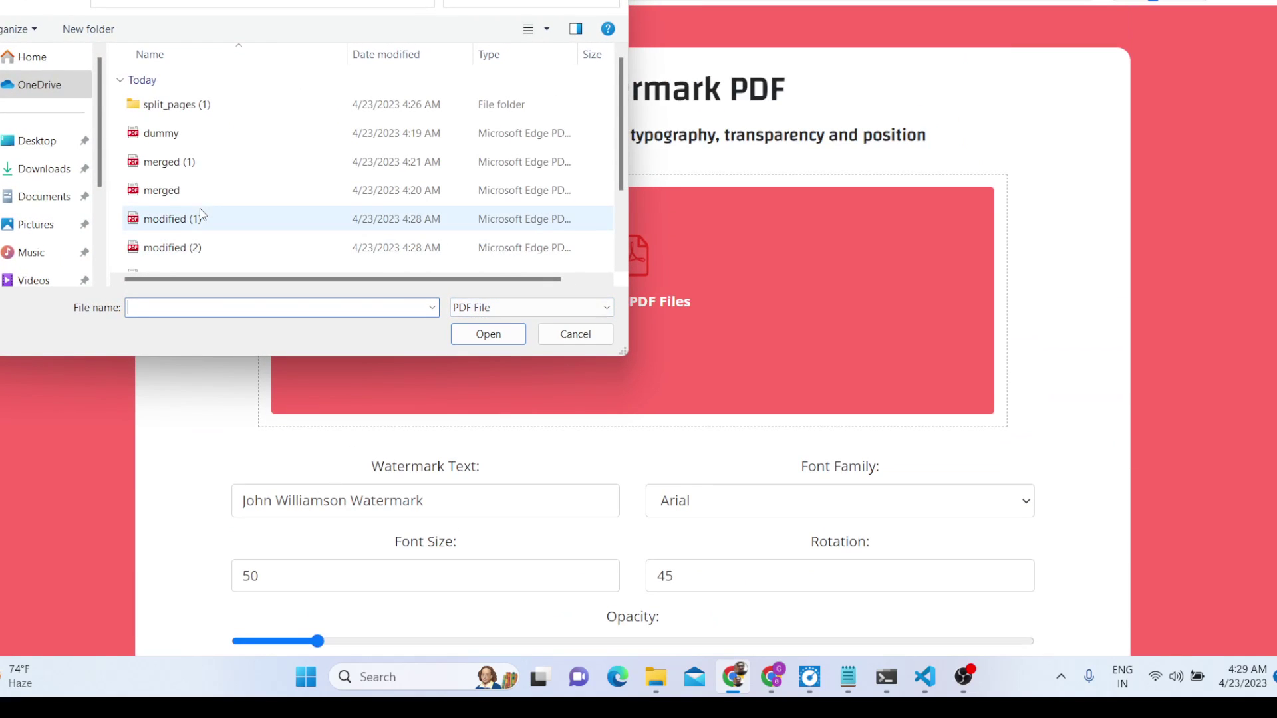
scroll(198, 209, down, 1)
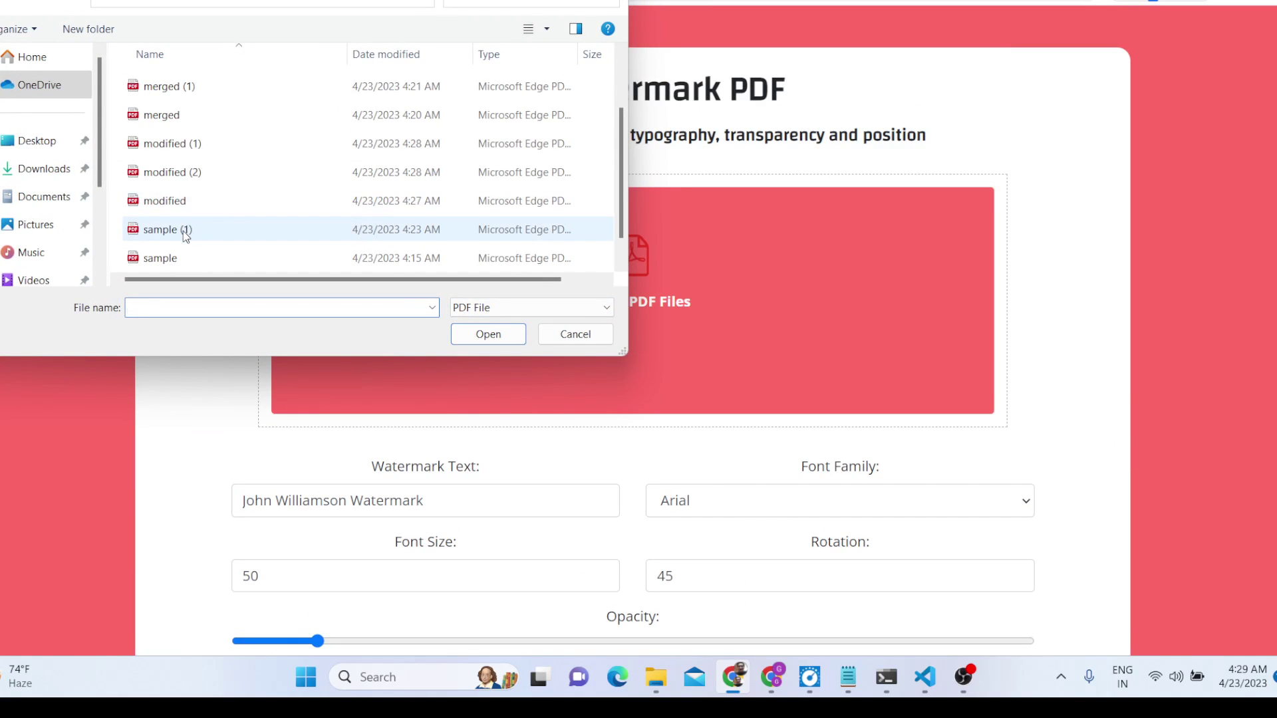
scroll(182, 230, down, 1)
double_click(182, 230)
scroll(499, 307, down, 5)
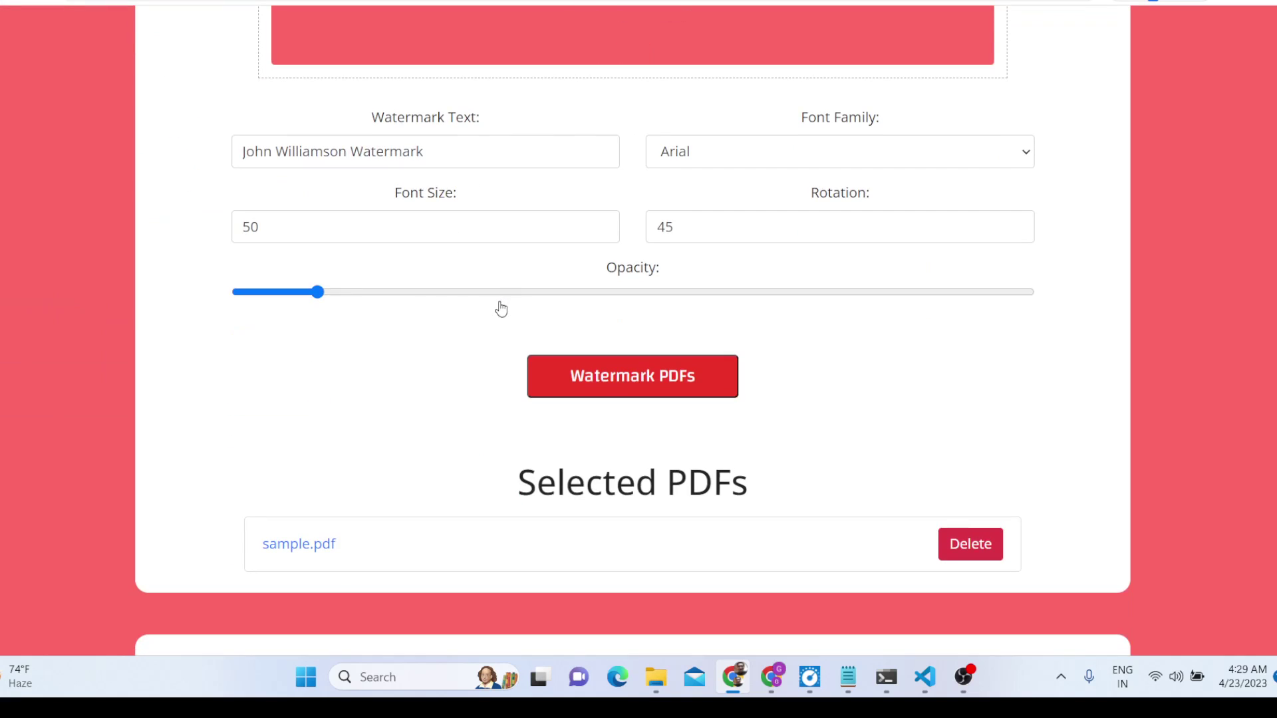
click(601, 390)
Open watermarked.pdf, scroll to page 8 checking the diagonal watermark, then close it.
click(85, 635)
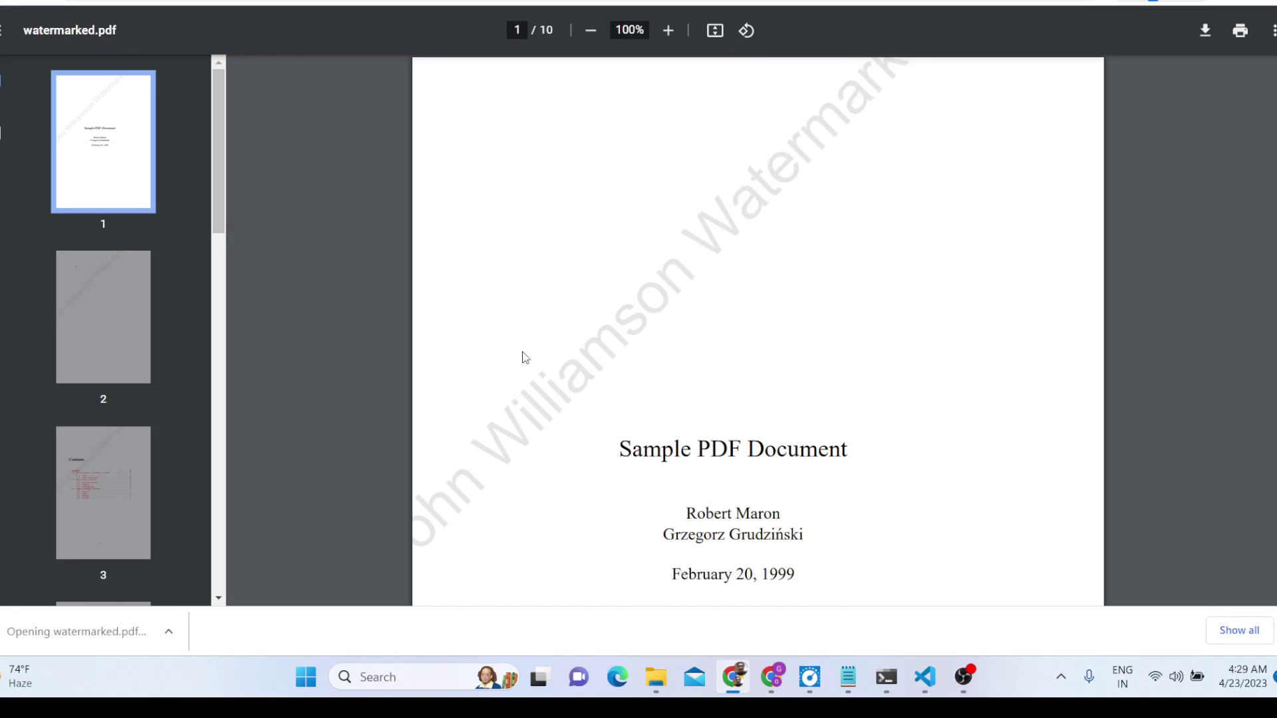
scroll(664, 285, down, 3)
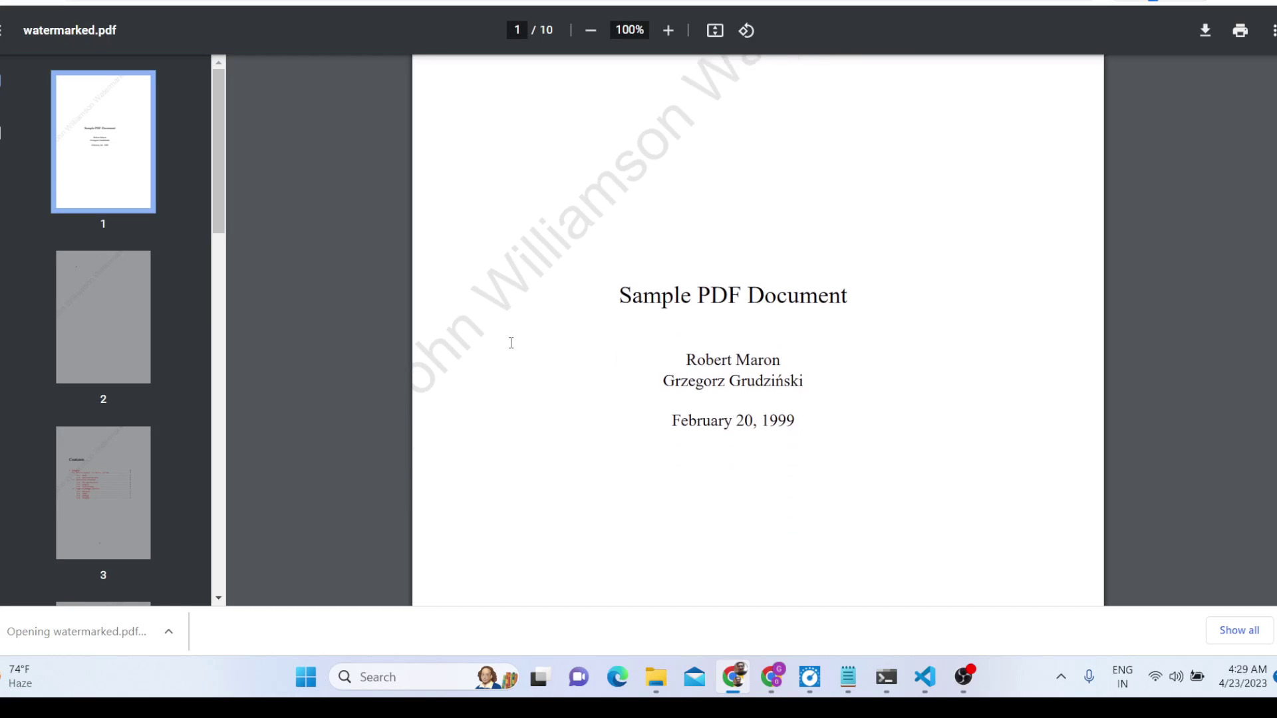
scroll(526, 346, up, 3)
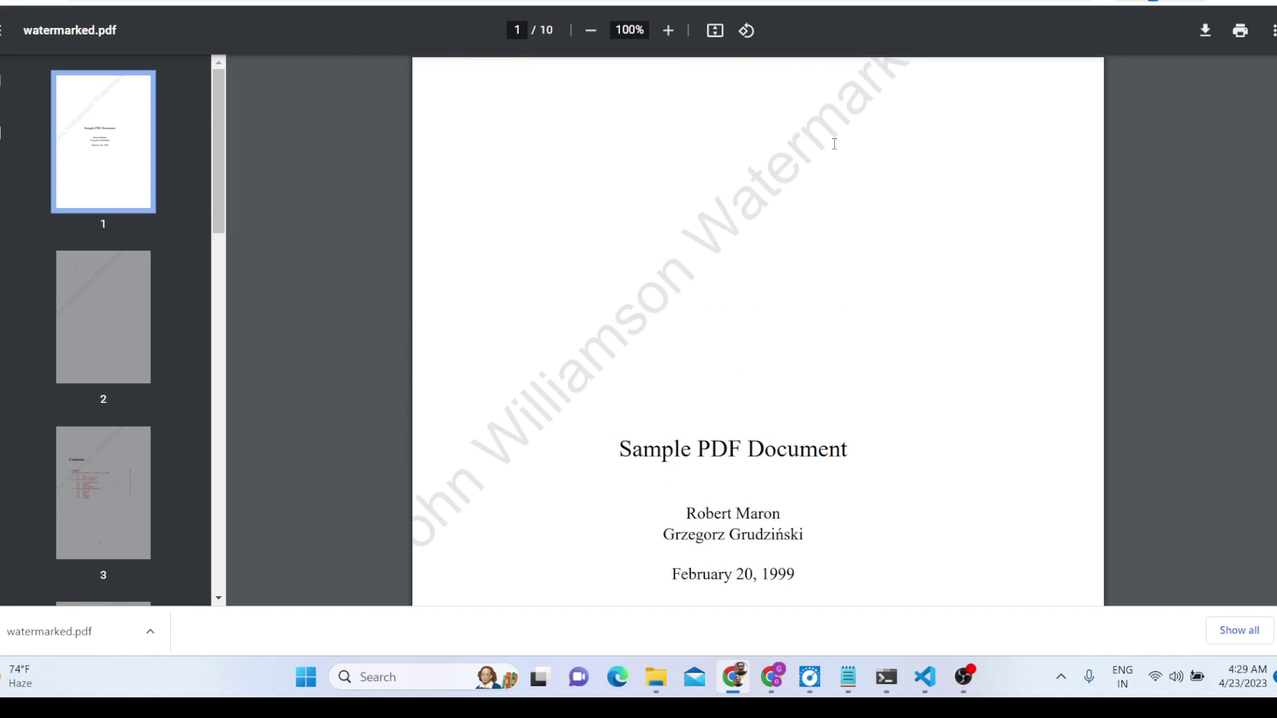
scroll(778, 176, down, 10)
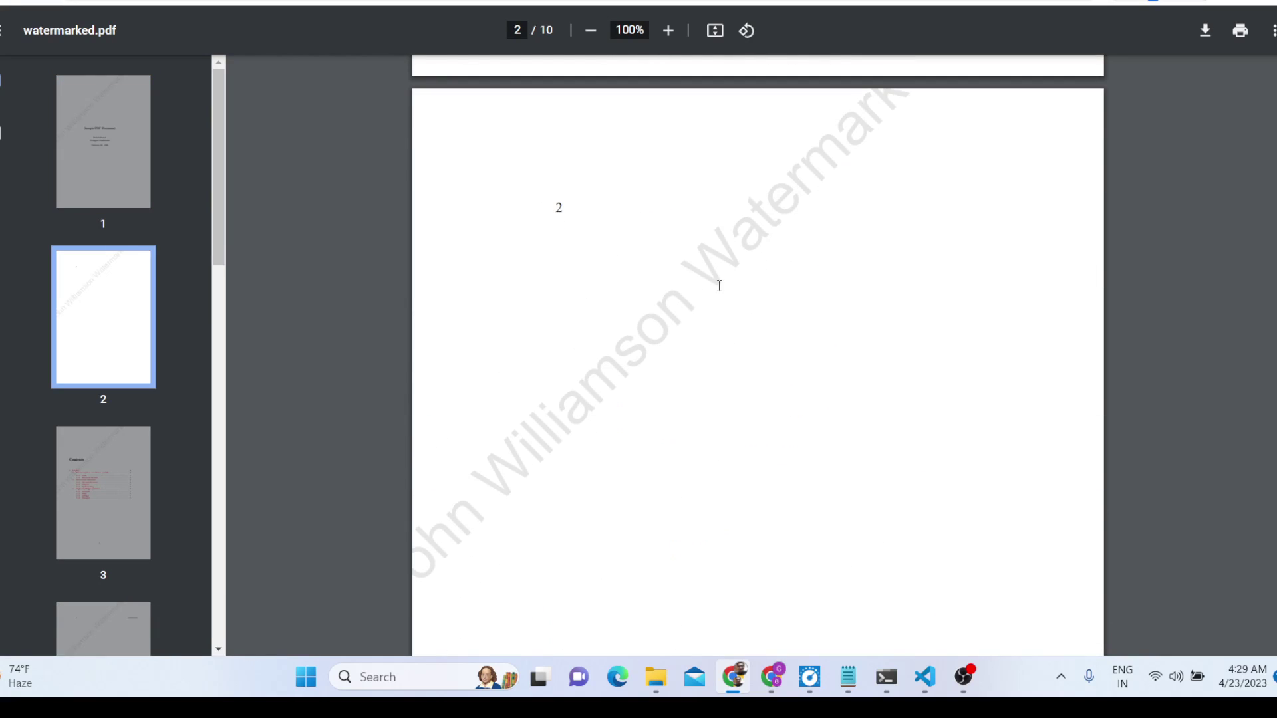
scroll(895, 176, down, 20)
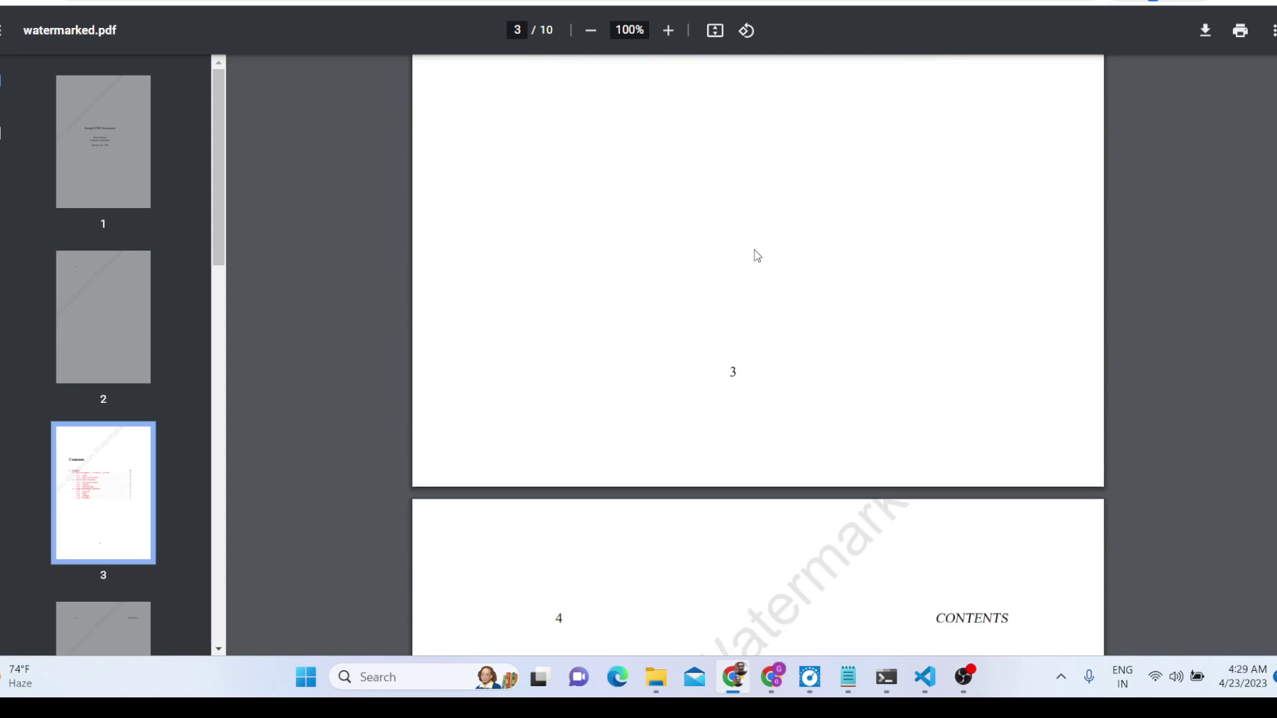
scroll(731, 318, down, 20)
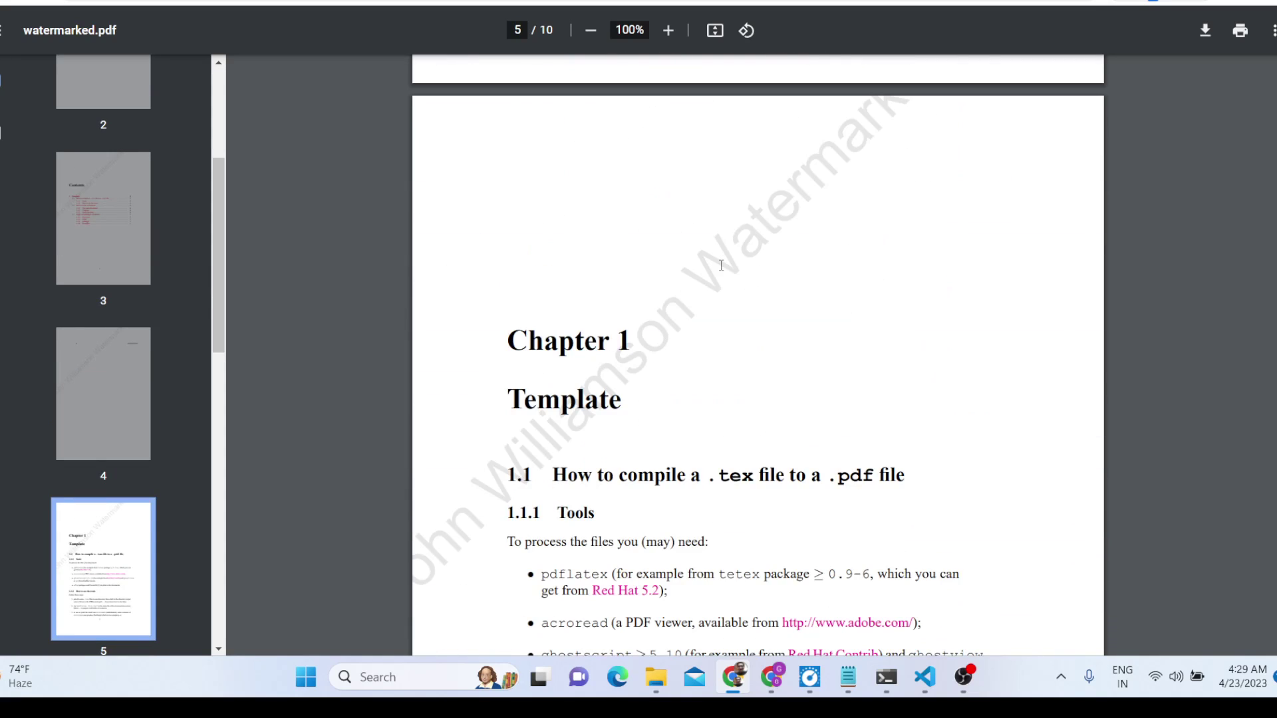
scroll(713, 284, down, 6)
scroll(627, 332, down, 18)
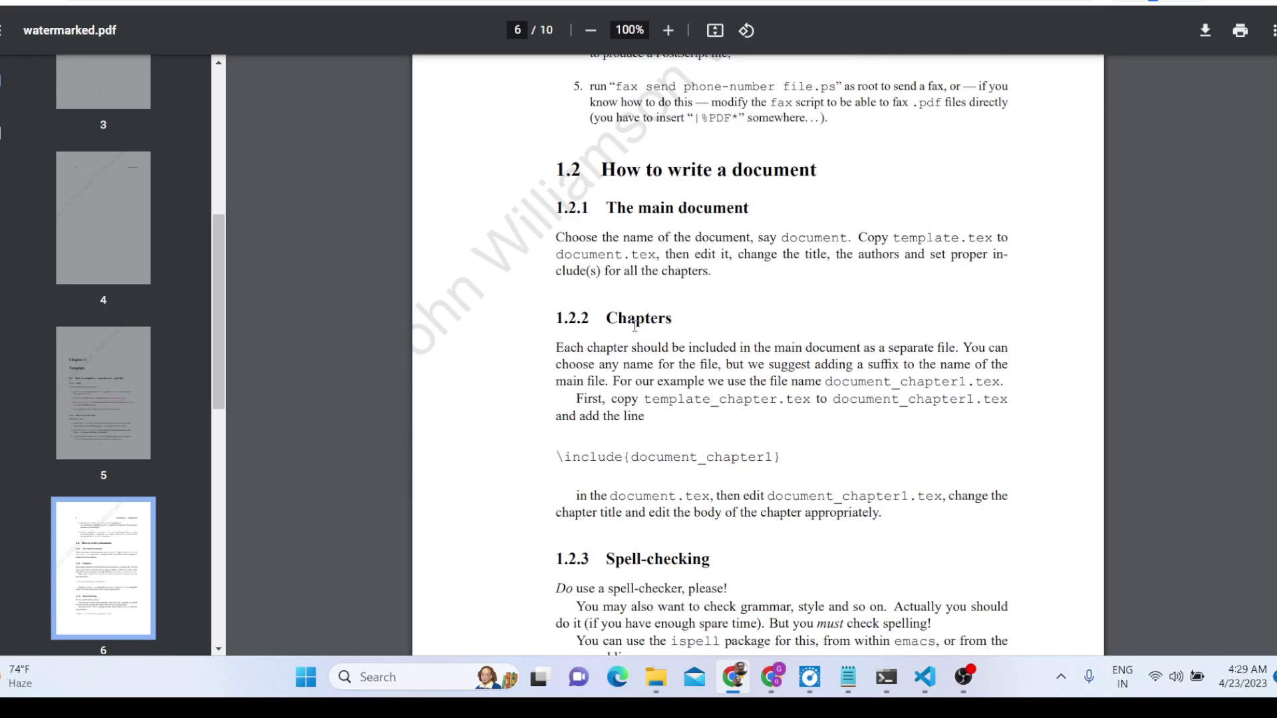
scroll(643, 406, down, 10)
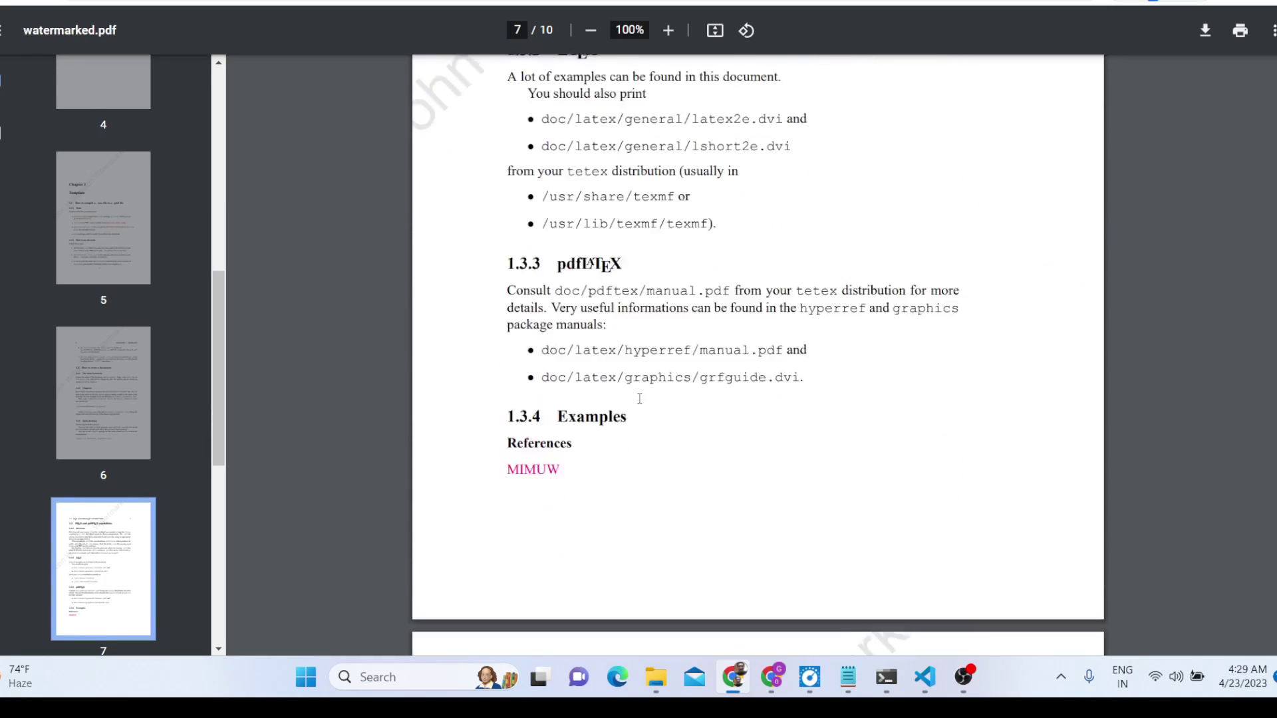
scroll(640, 399, down, 6)
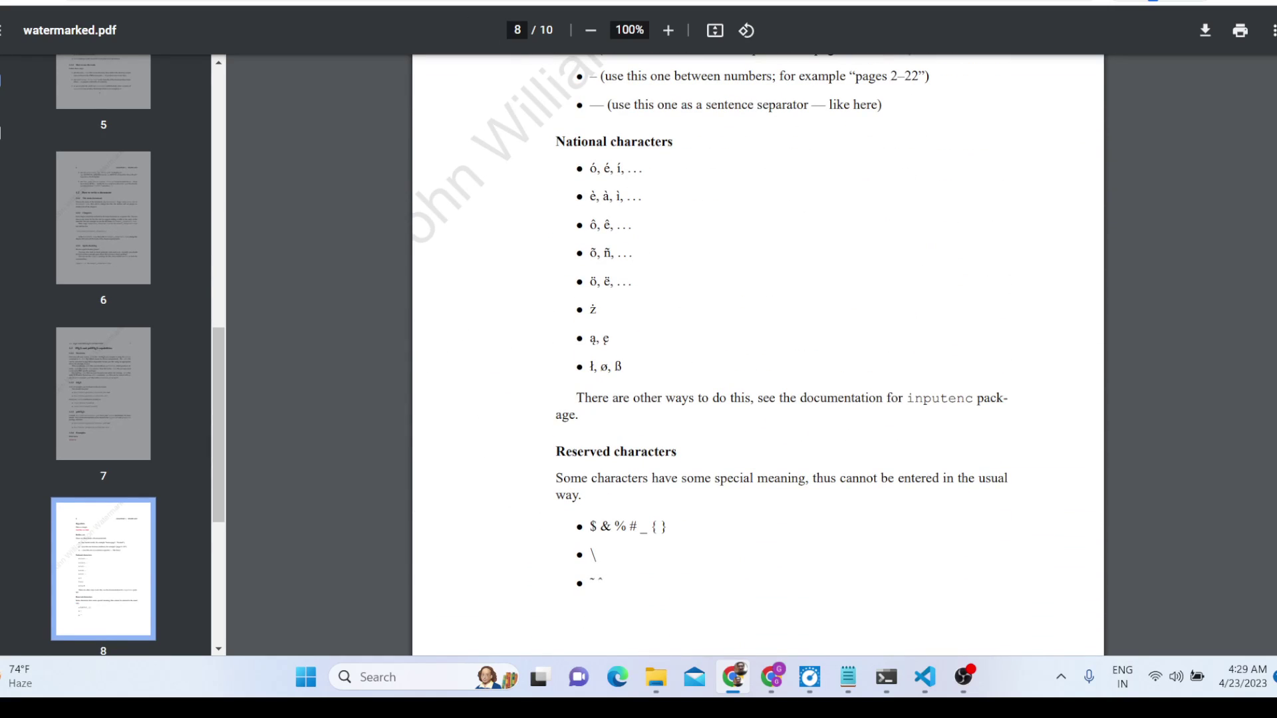
key(ctrl+w)
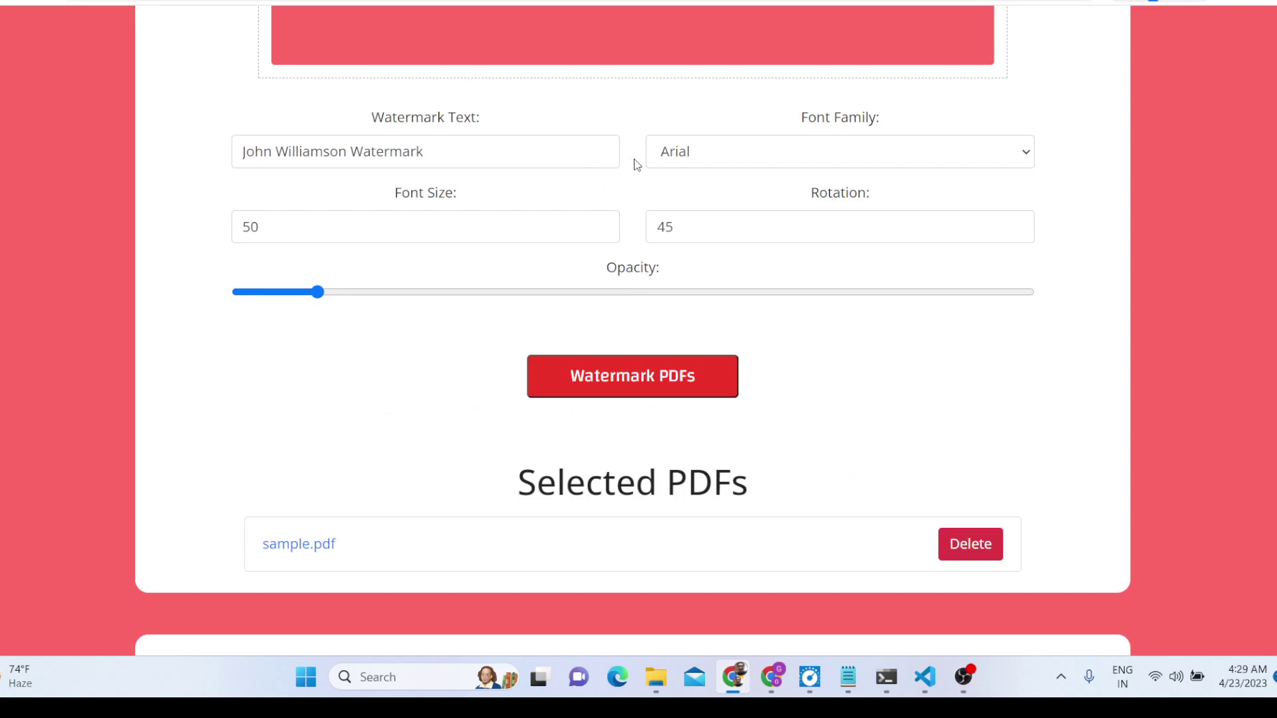
Select sample.pdf as the document for the image watermark.
double_click(293, 138)
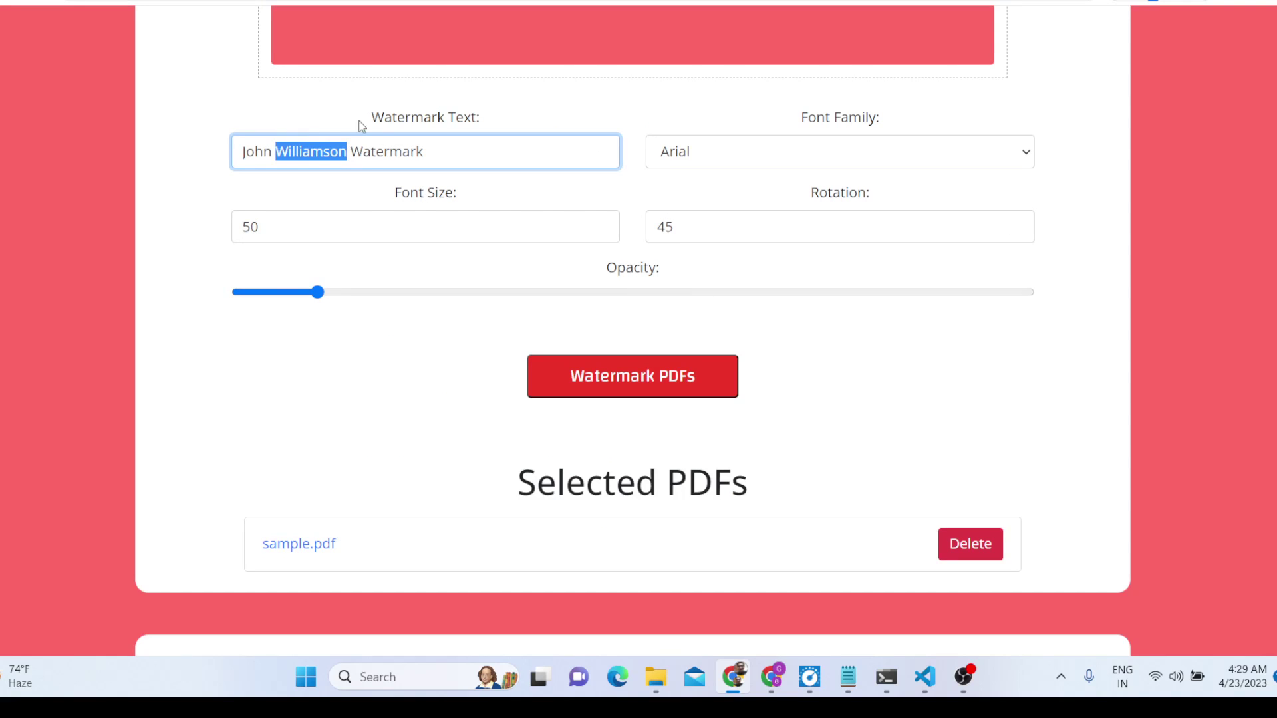
click(631, 137)
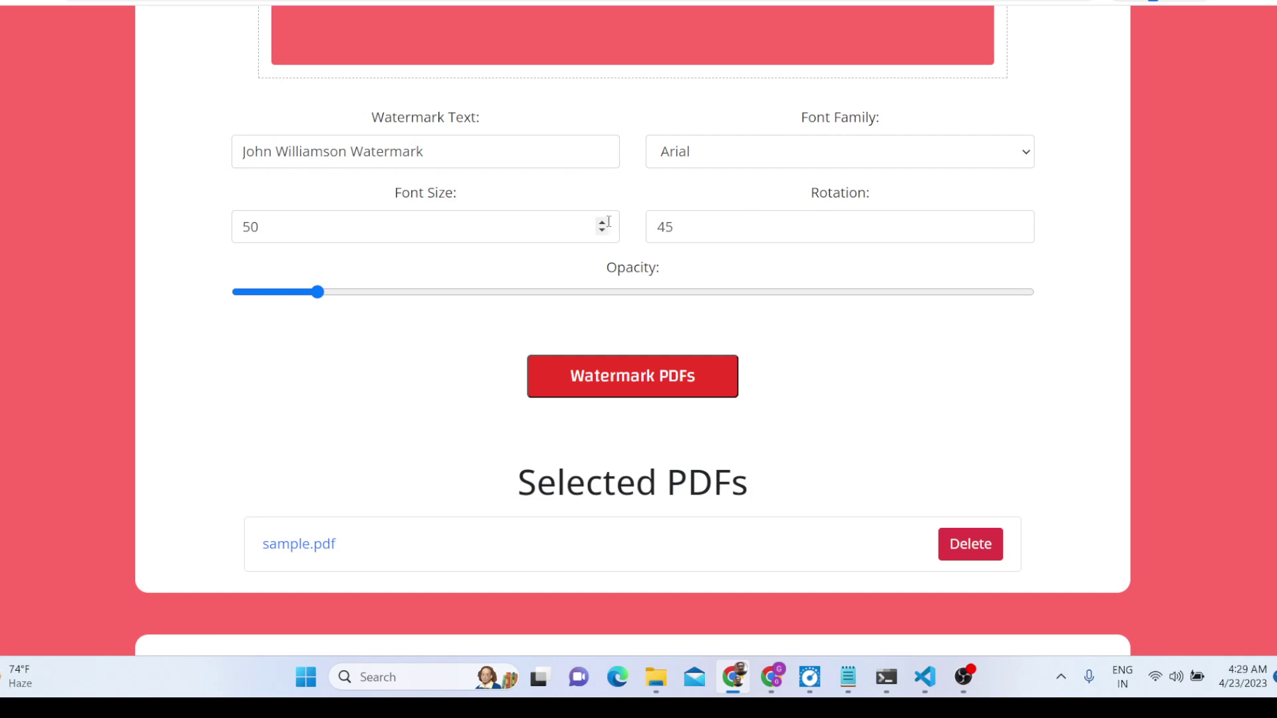
scroll(644, 286, down, 3)
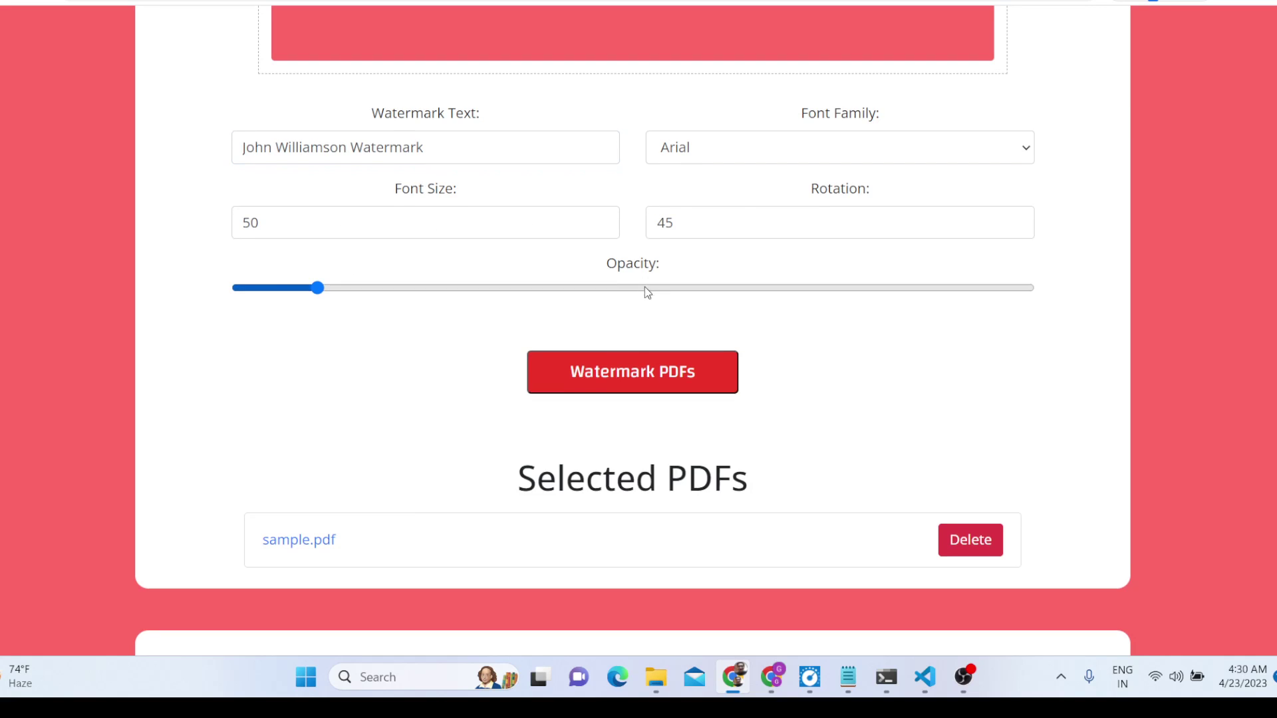
scroll(615, 364, up, 2)
scroll(614, 364, down, 5)
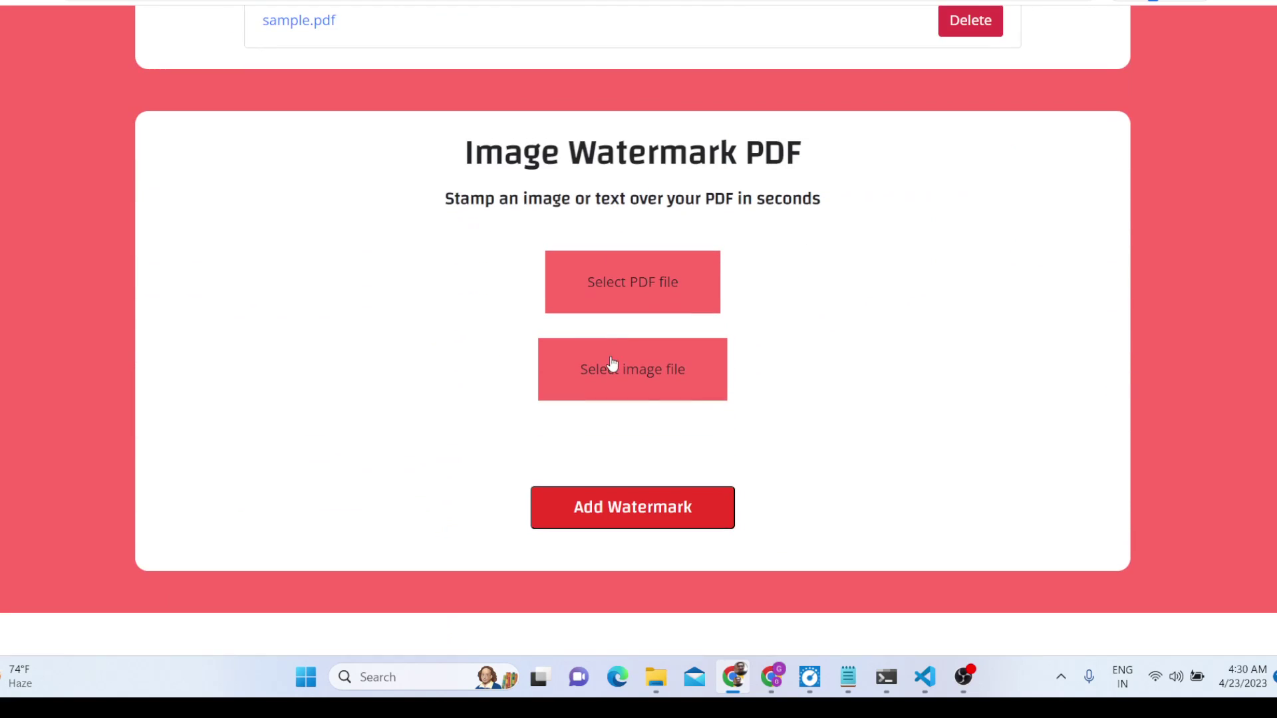
click(637, 285)
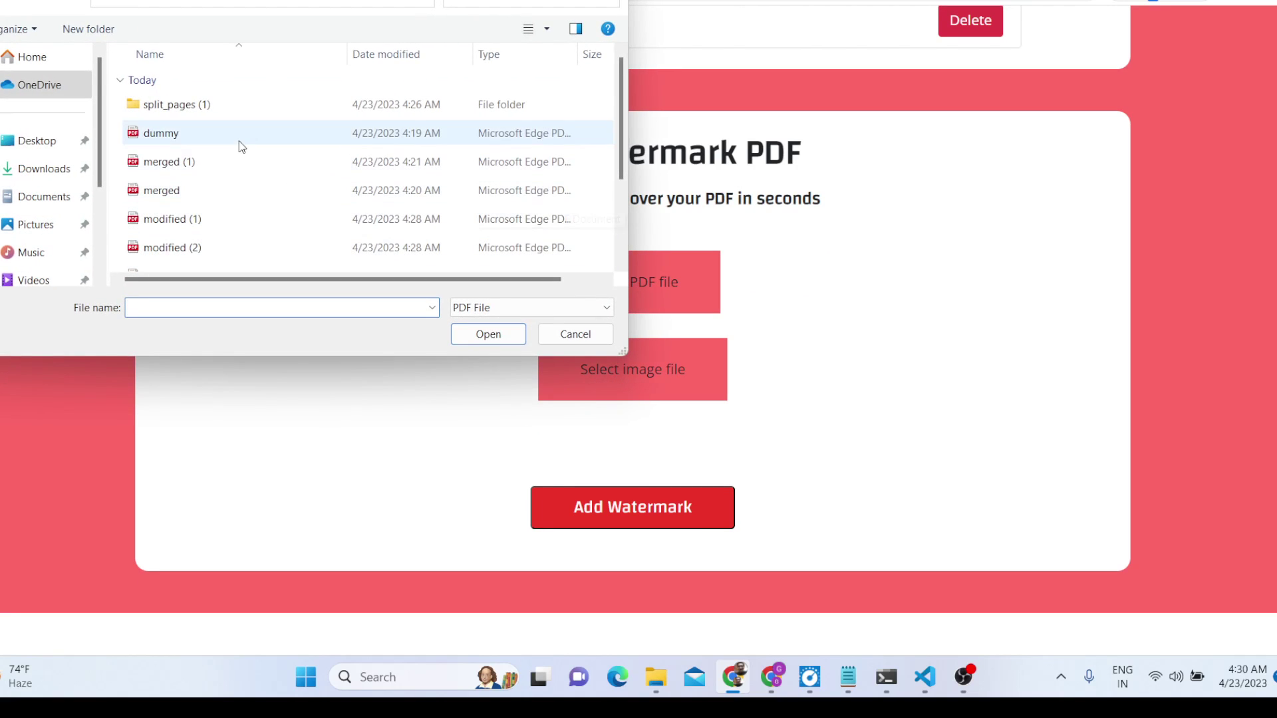
scroll(229, 163, down, 2)
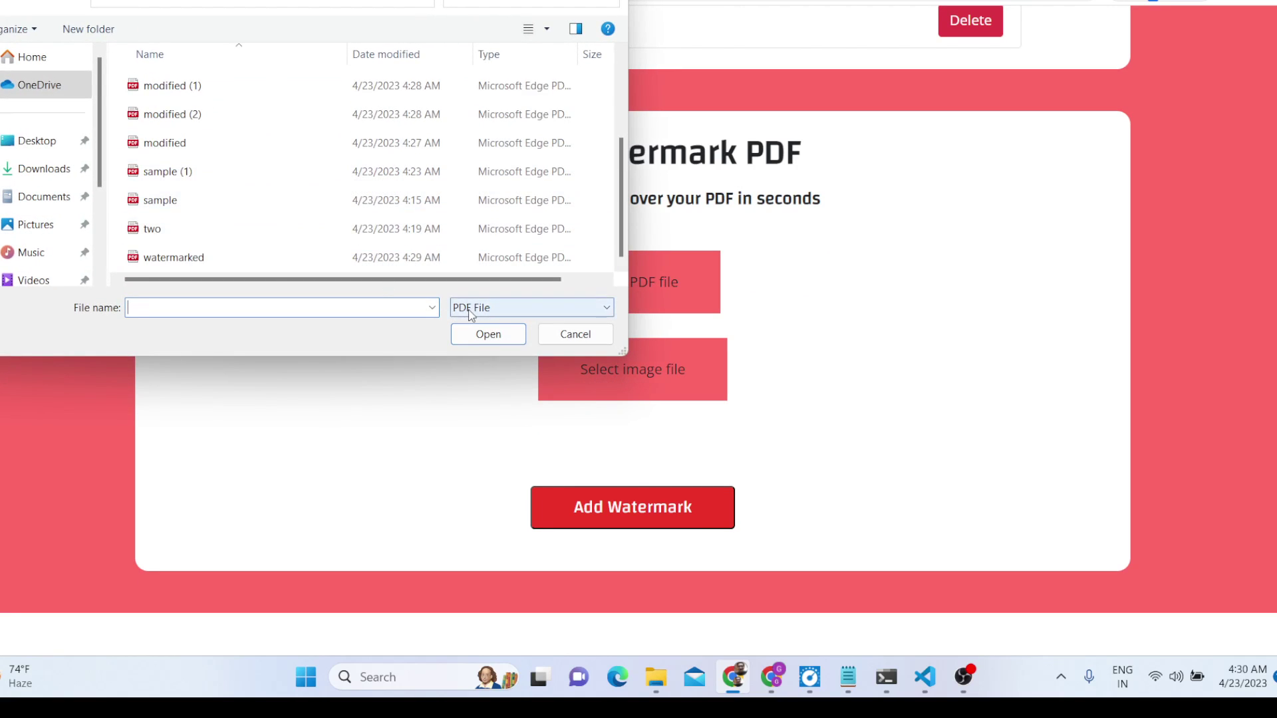
double_click(208, 201)
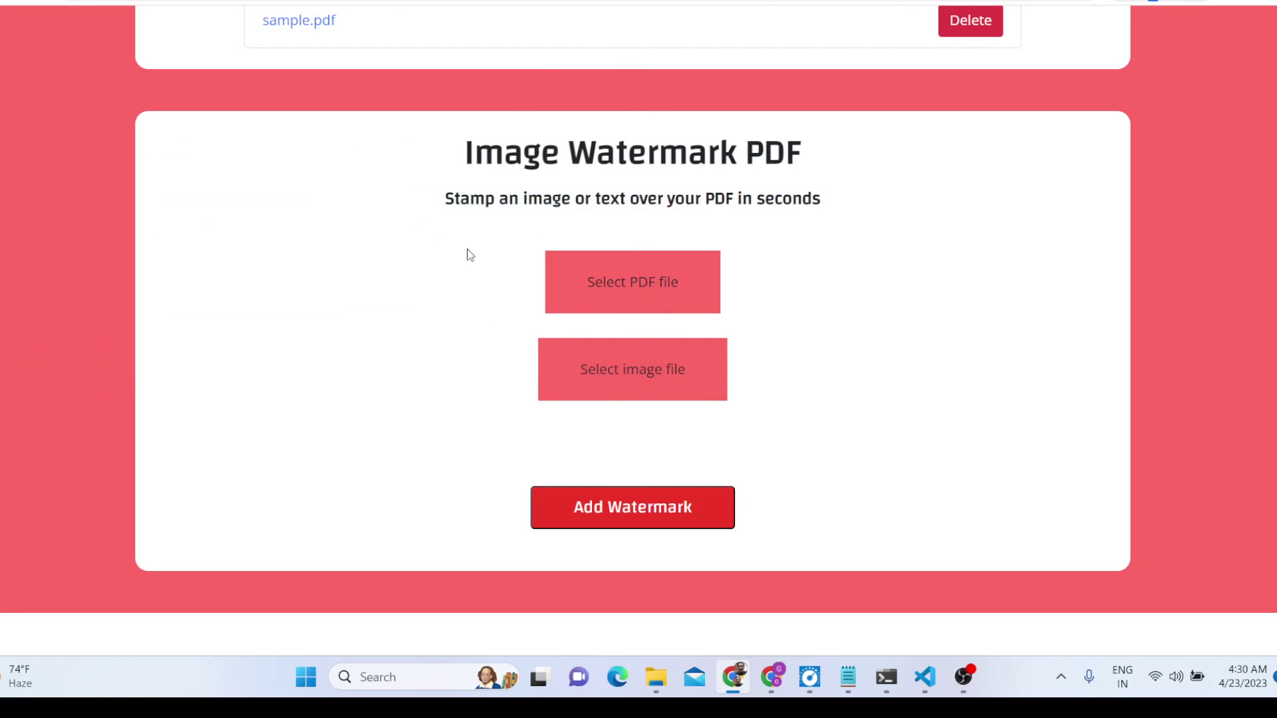
Pick the downloaded image from Downloads, with All Files shown, as the watermark picture.
click(643, 368)
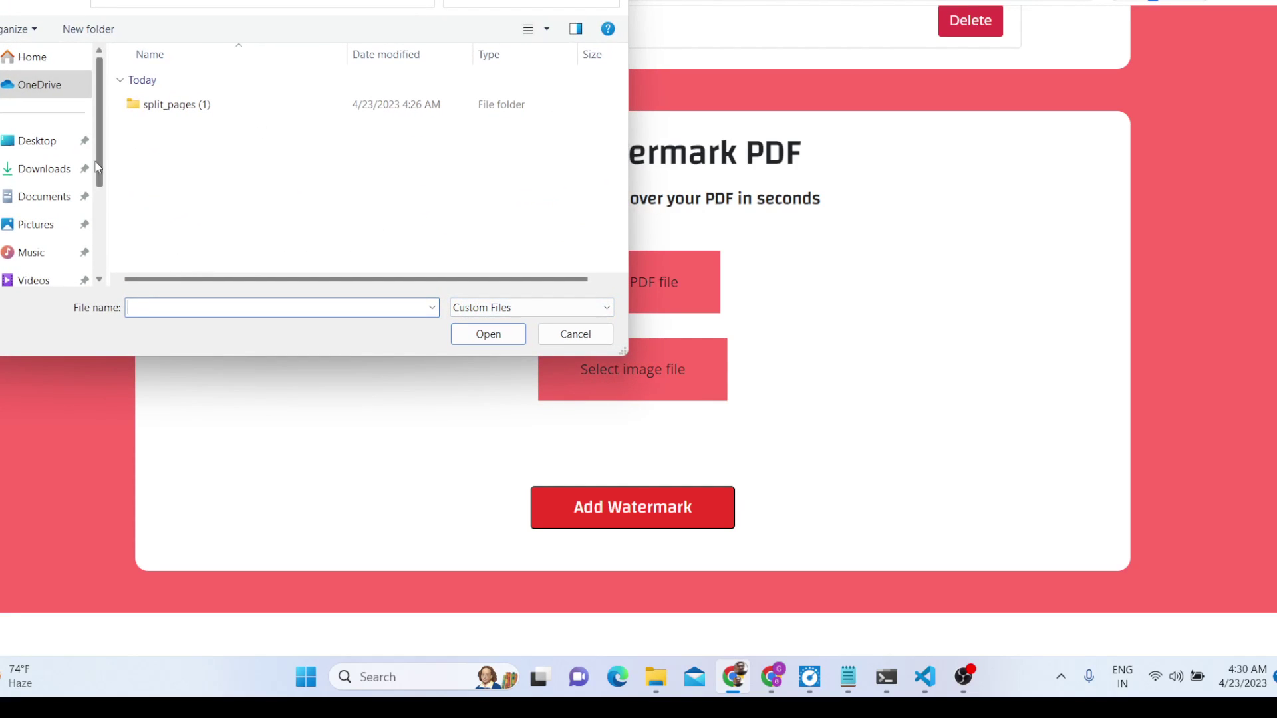
click(44, 168)
click(505, 308)
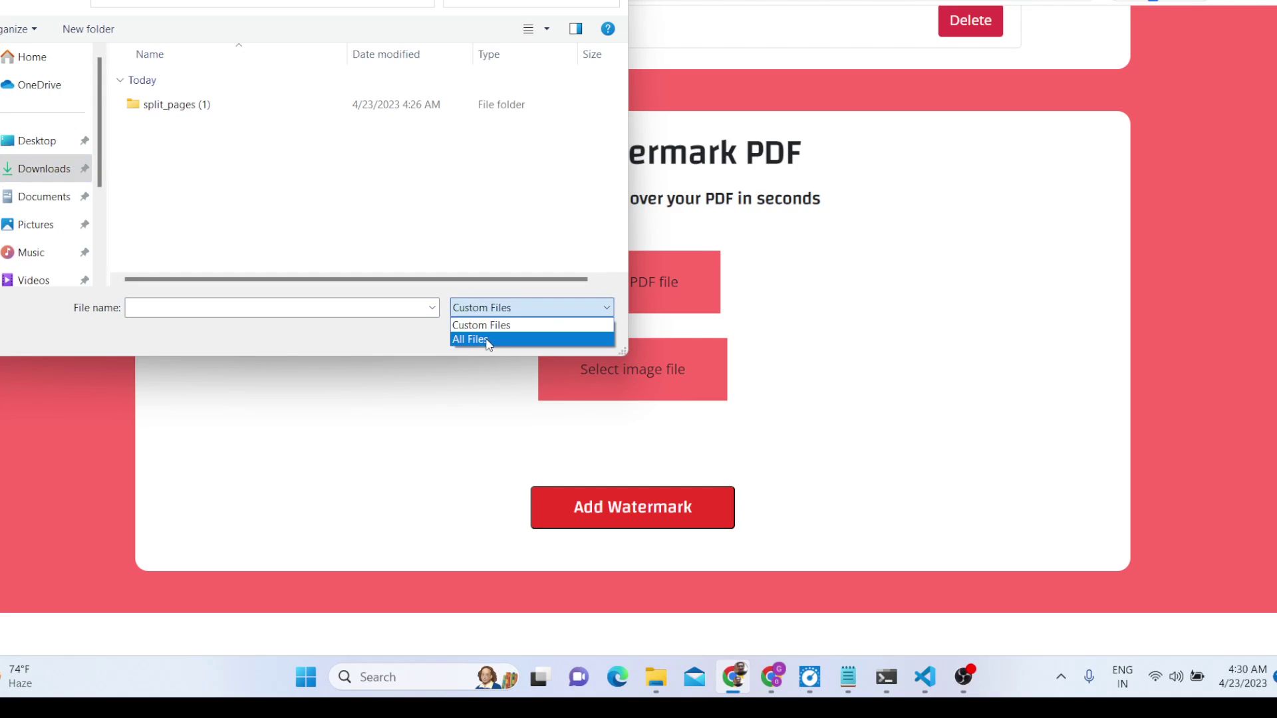
click(485, 340)
double_click(226, 136)
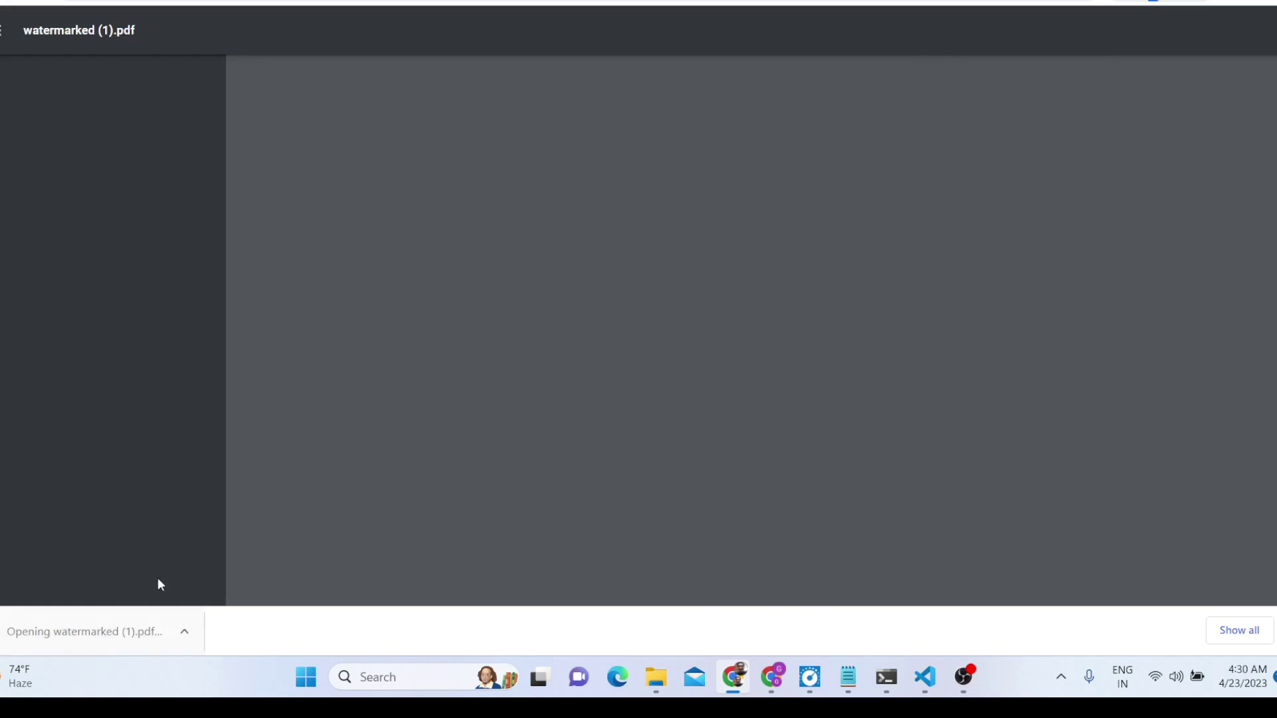
Scroll through watermarked (1).pdf's 10 pages to confirm the mountain image watermark.
scroll(851, 178, down, 5)
scroll(679, 322, up, 2)
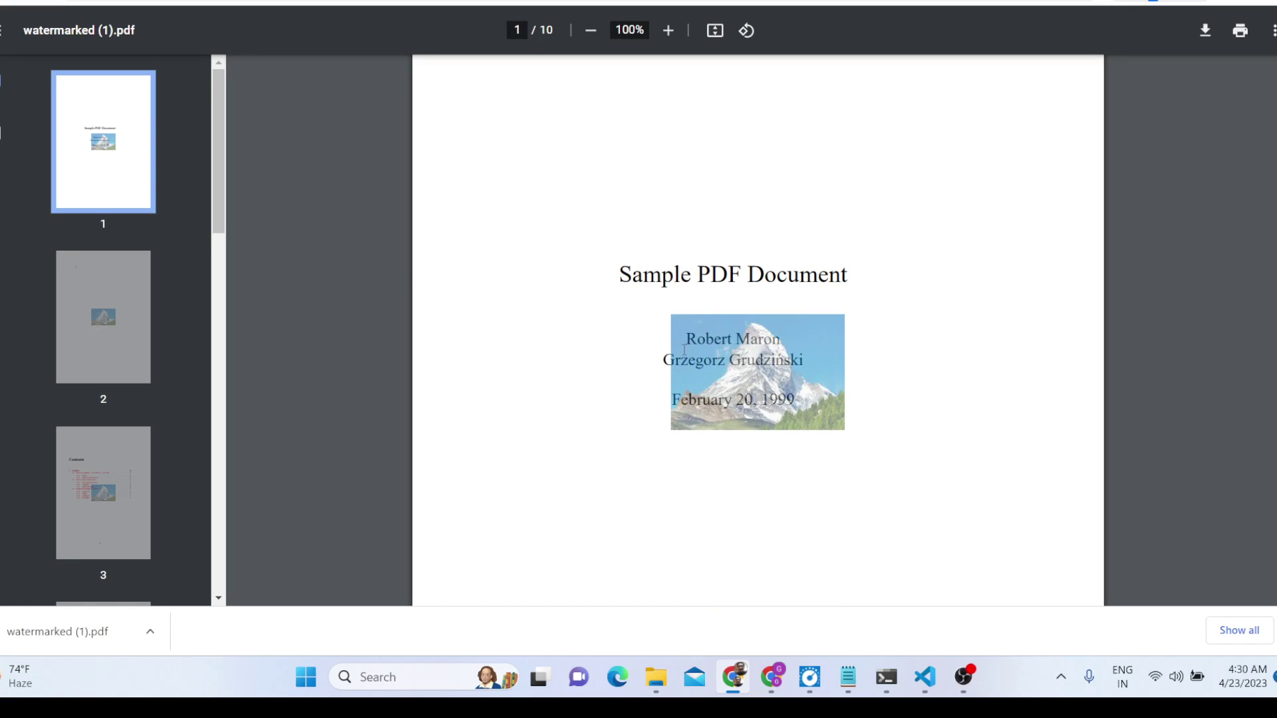
scroll(684, 348, down, 5)
scroll(684, 348, up, 5)
drag(684, 345, 740, 258)
scroll(741, 258, down, 15)
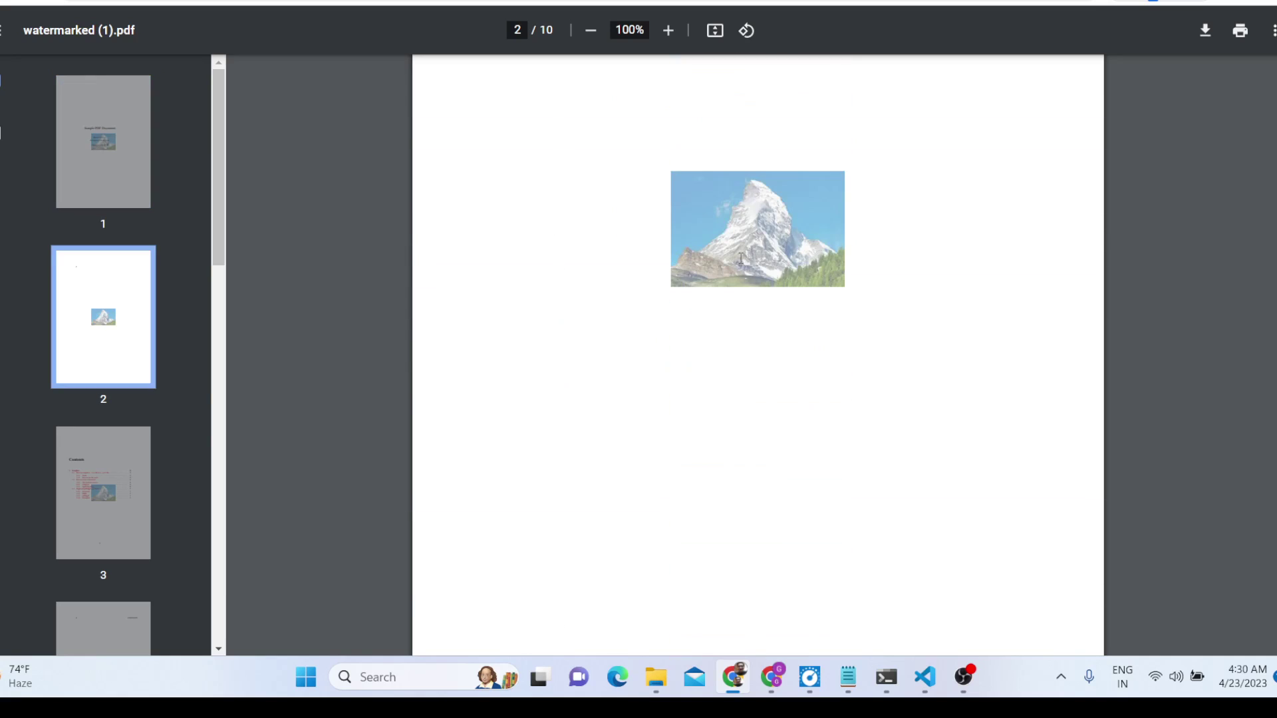
scroll(756, 255, down, 20)
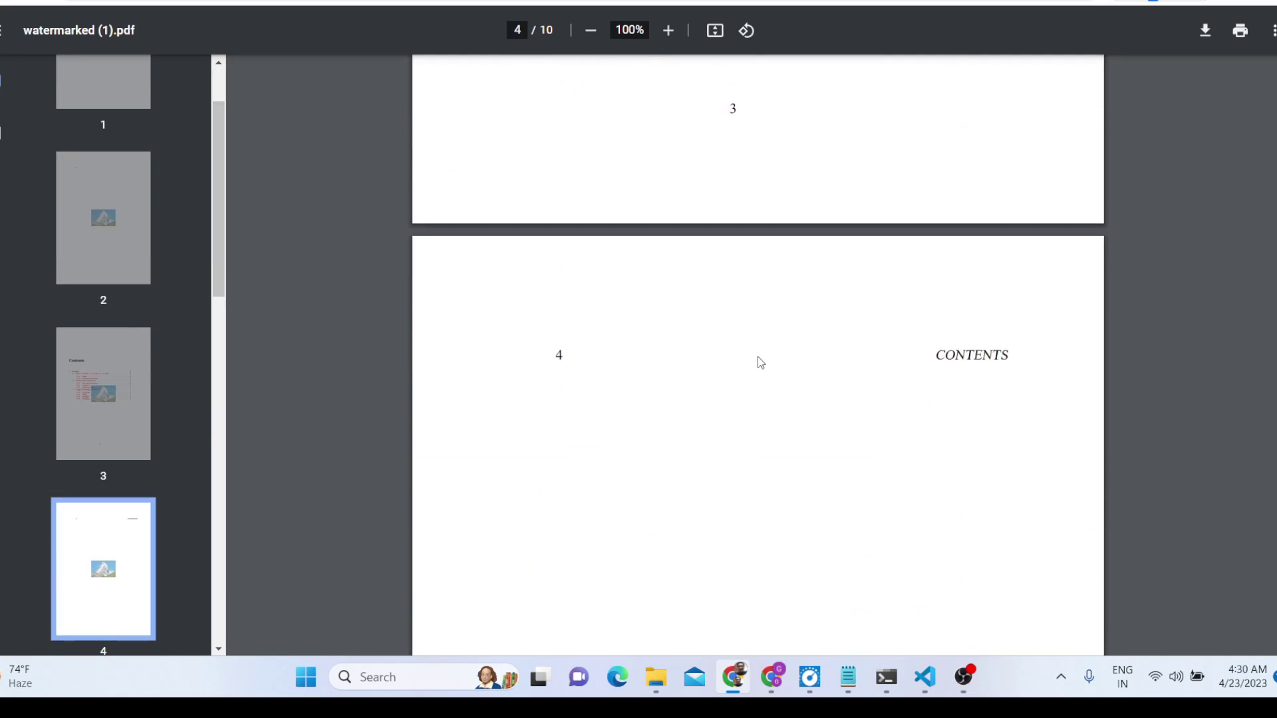
scroll(757, 341, down, 5)
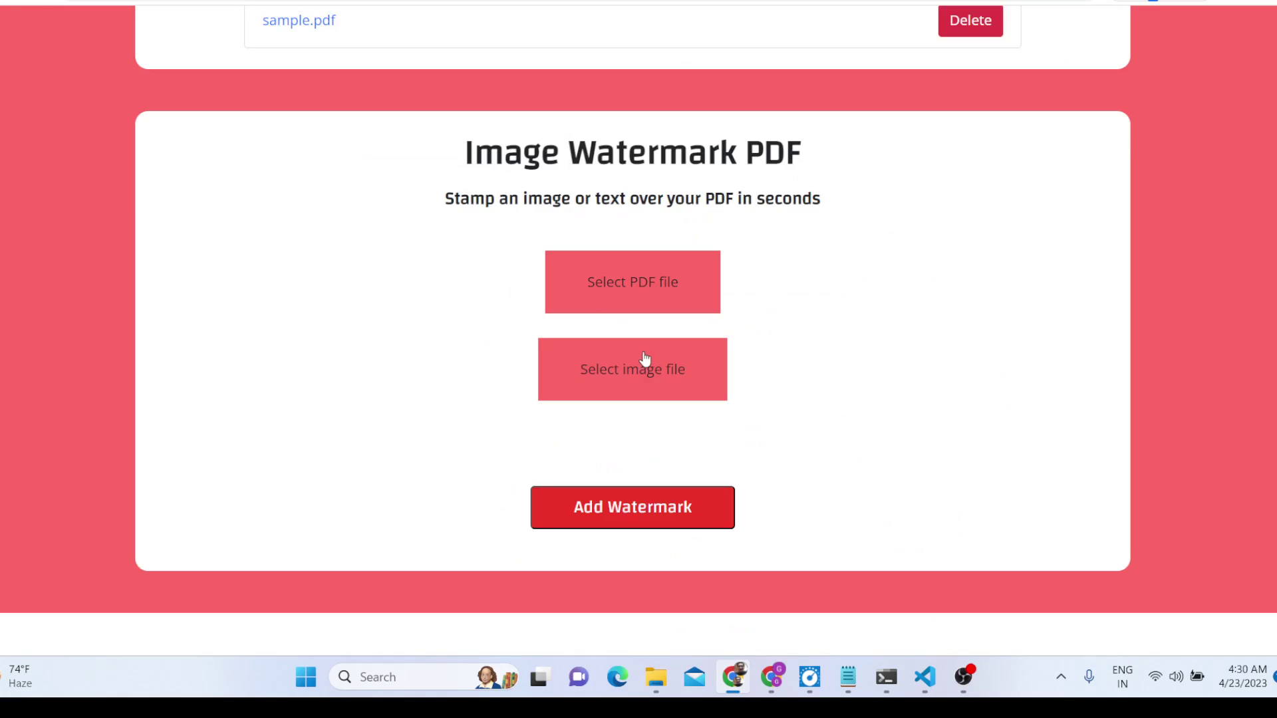
scroll(644, 359, down, 4)
scroll(644, 359, up, 10)
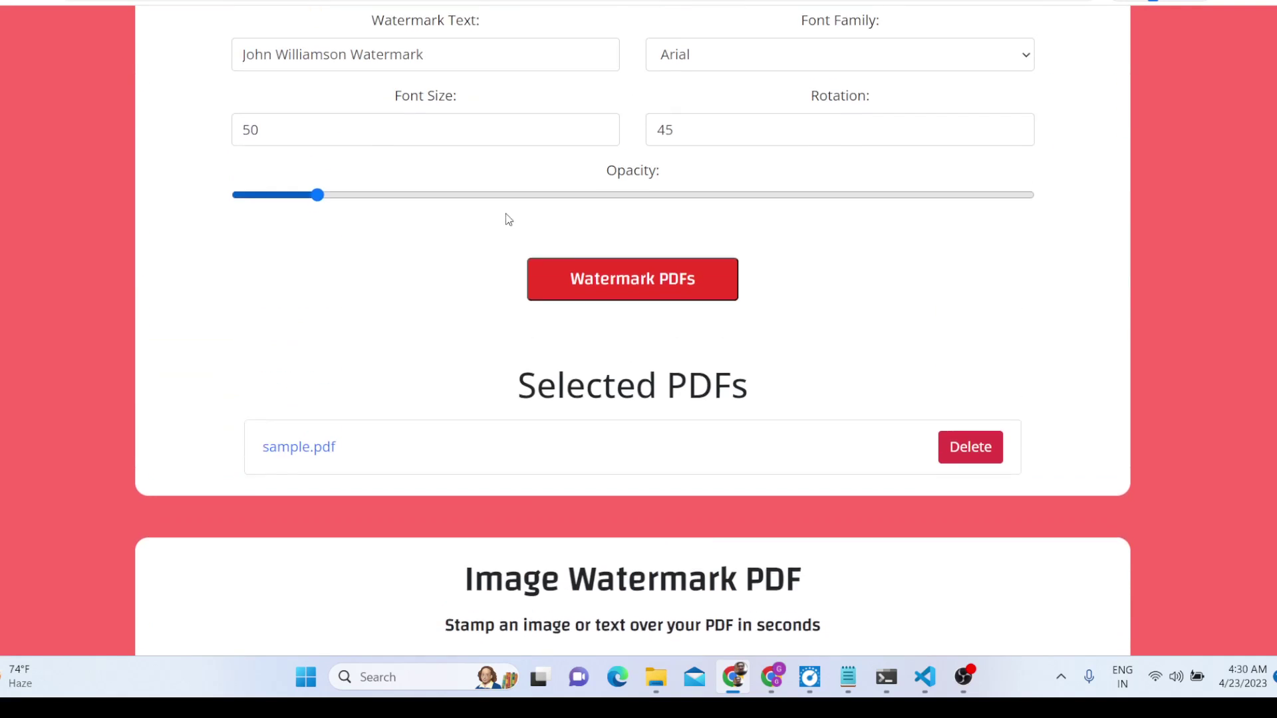
scroll(425, 229, down, 10)
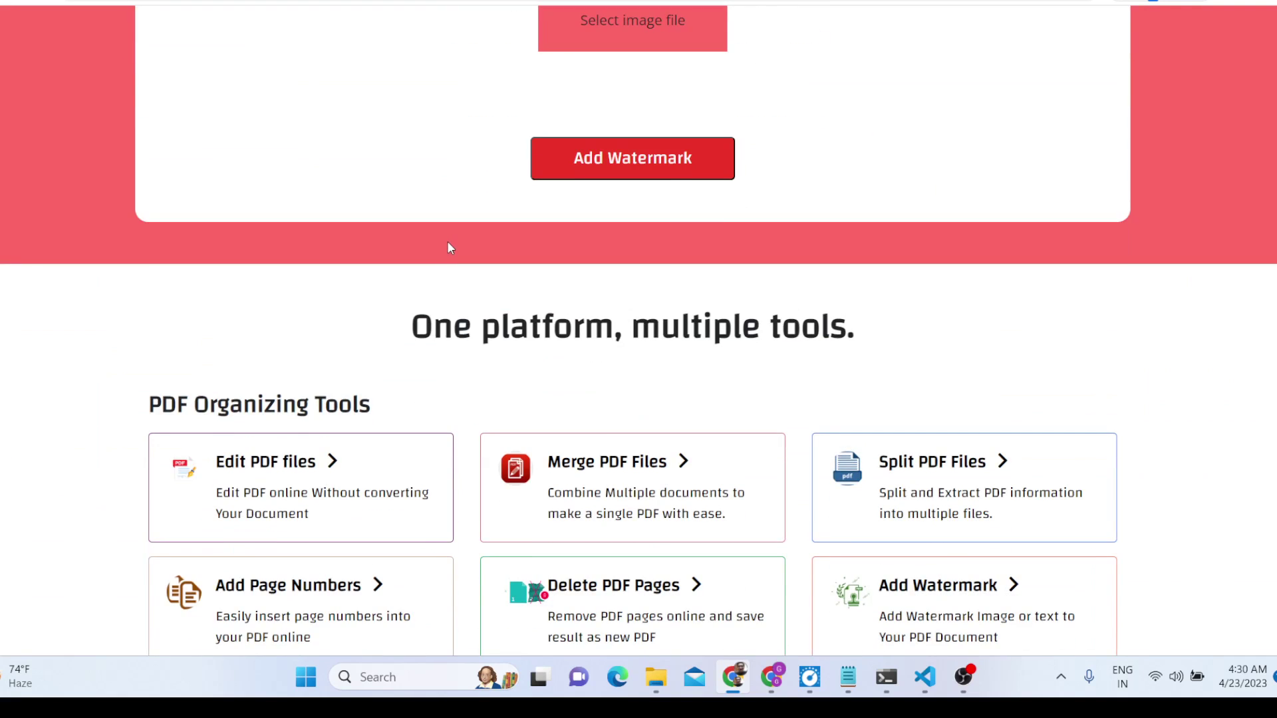
scroll(459, 259, up, 15)
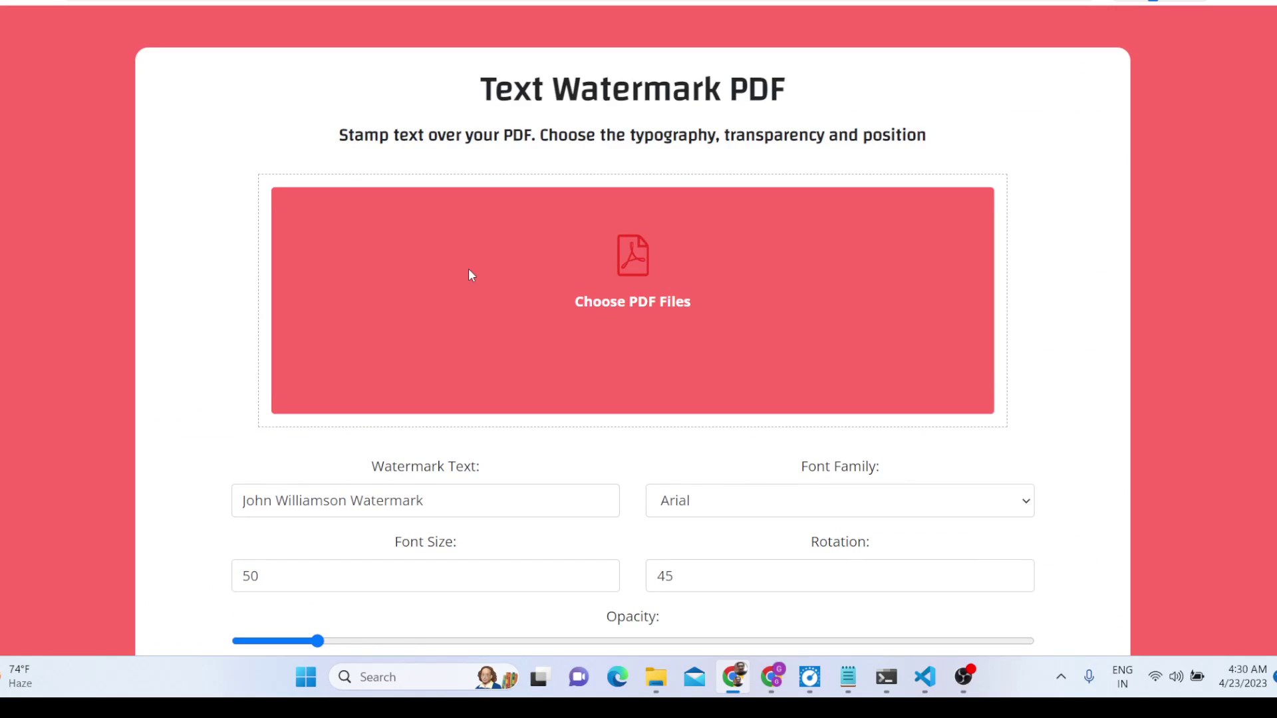
scroll(469, 271, down, 10)
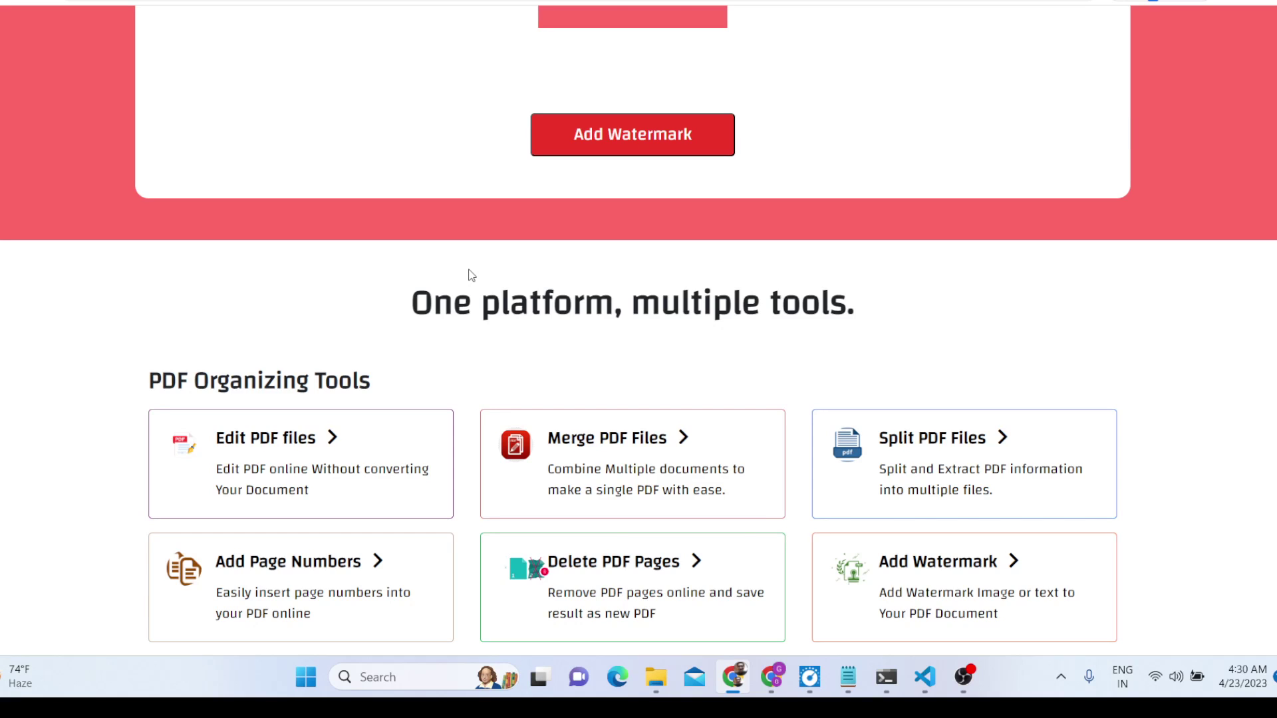
scroll(471, 275, up, 10)
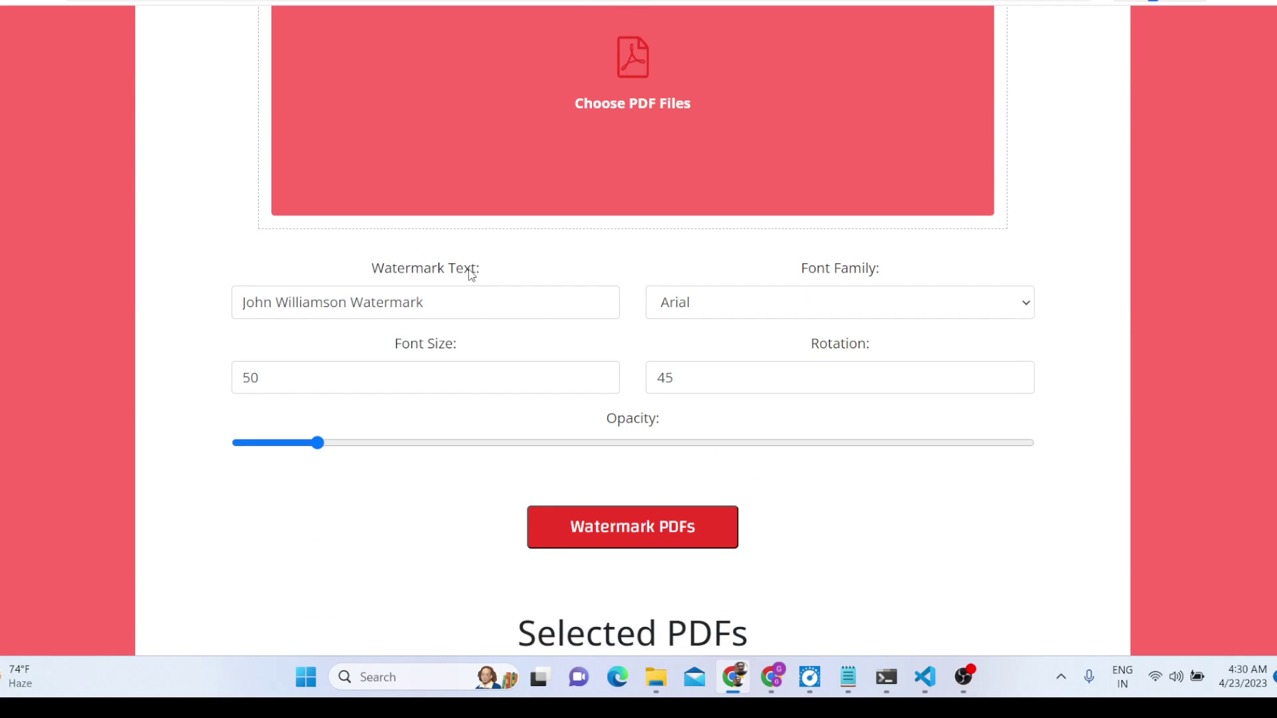